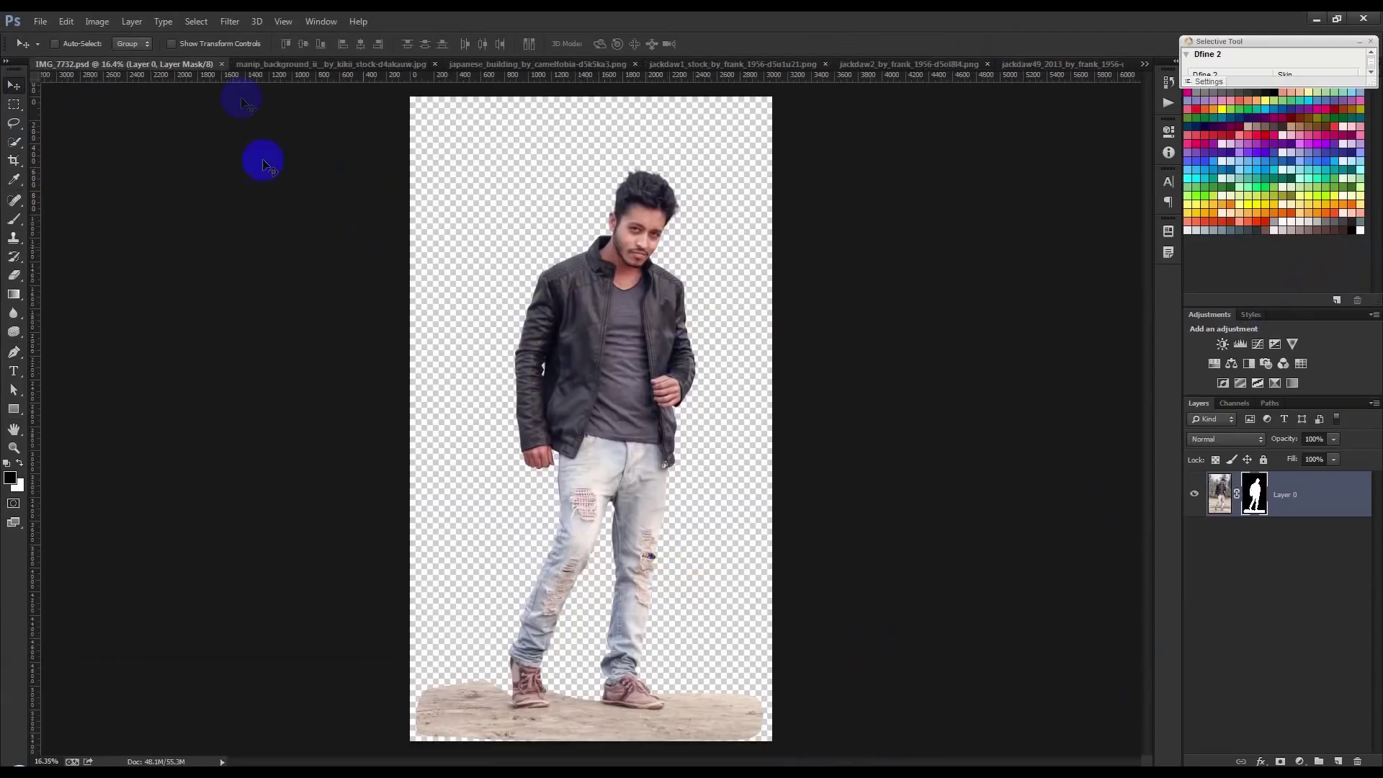
# Drag the cut-out man from IMG_7732.psd into manip_background, then close IMG_7732.psd
pyautogui.click(259, 66)
pyautogui.click(68, 63)
pyautogui.moveTo(633, 279)
pyautogui.mouseDown()
pyautogui.moveTo(349, 108)
pyautogui.moveTo(525, 217)
pyautogui.mouseUp()
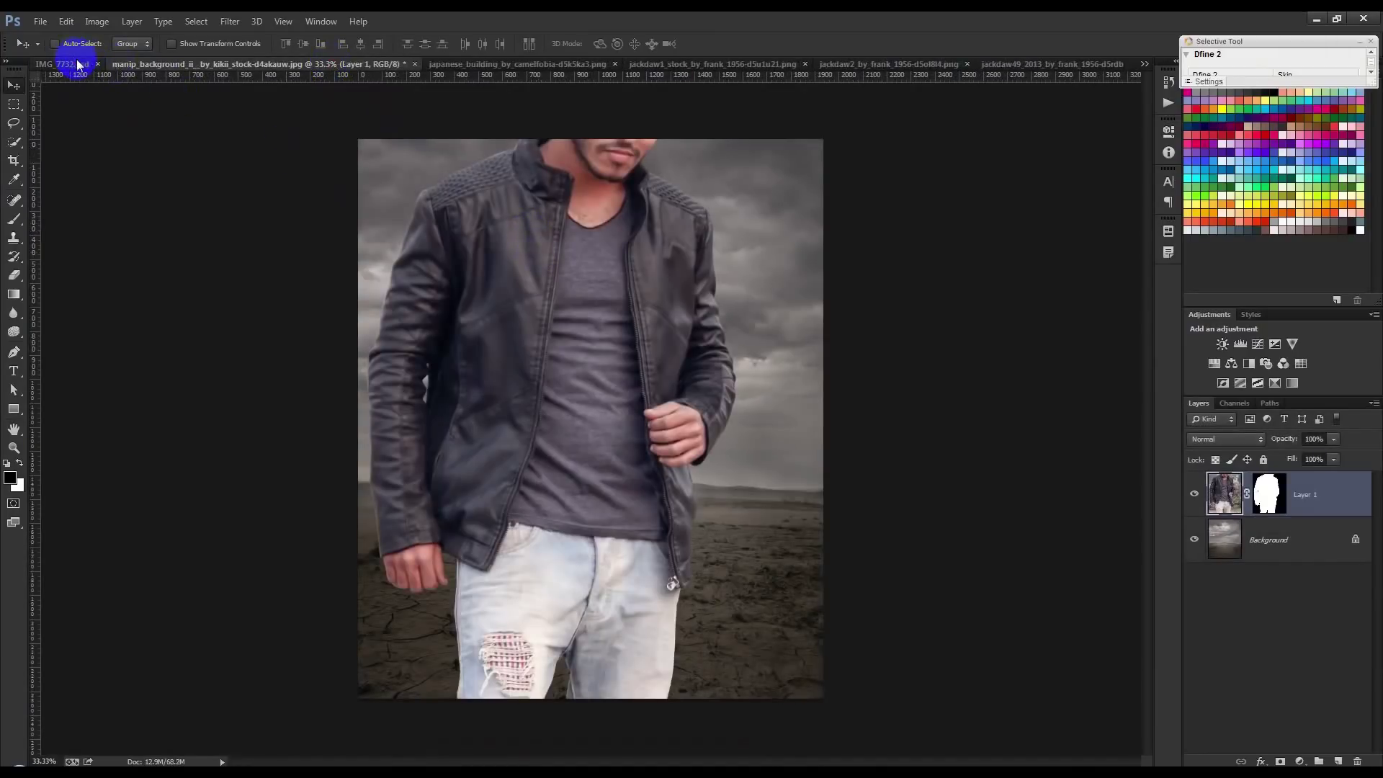
pyautogui.click(77, 64)
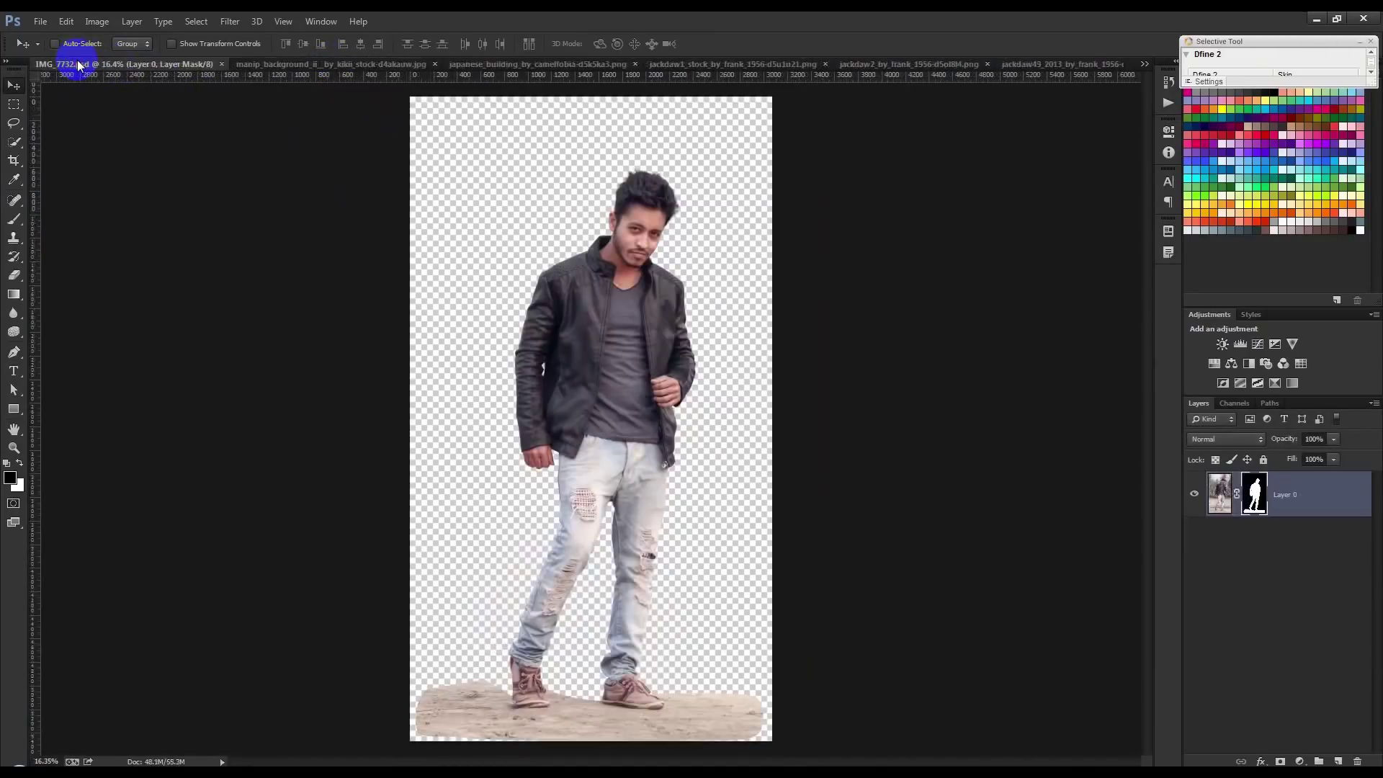
pyautogui.click(222, 64)
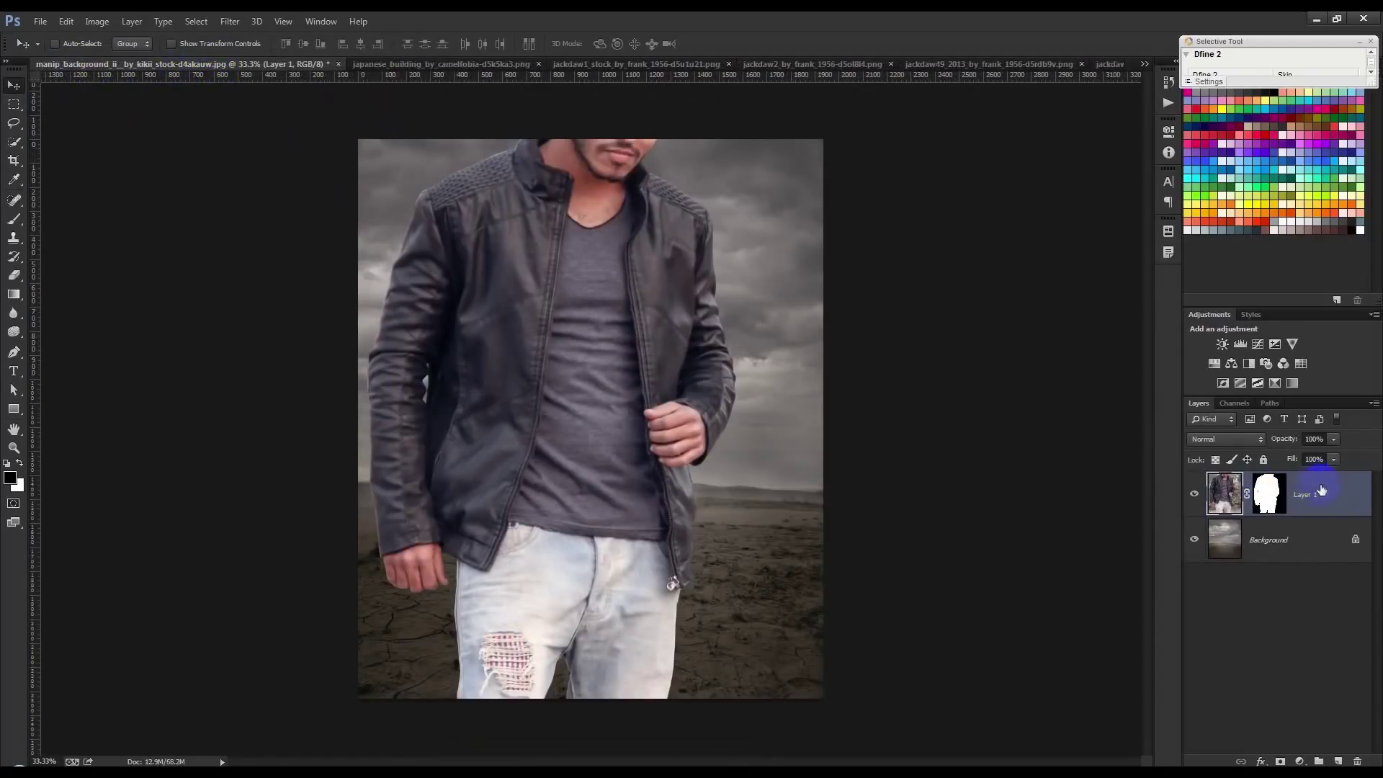
# Convert the man's Layer 1 into a smart object
pyautogui.hotkey('ctrl', 't')
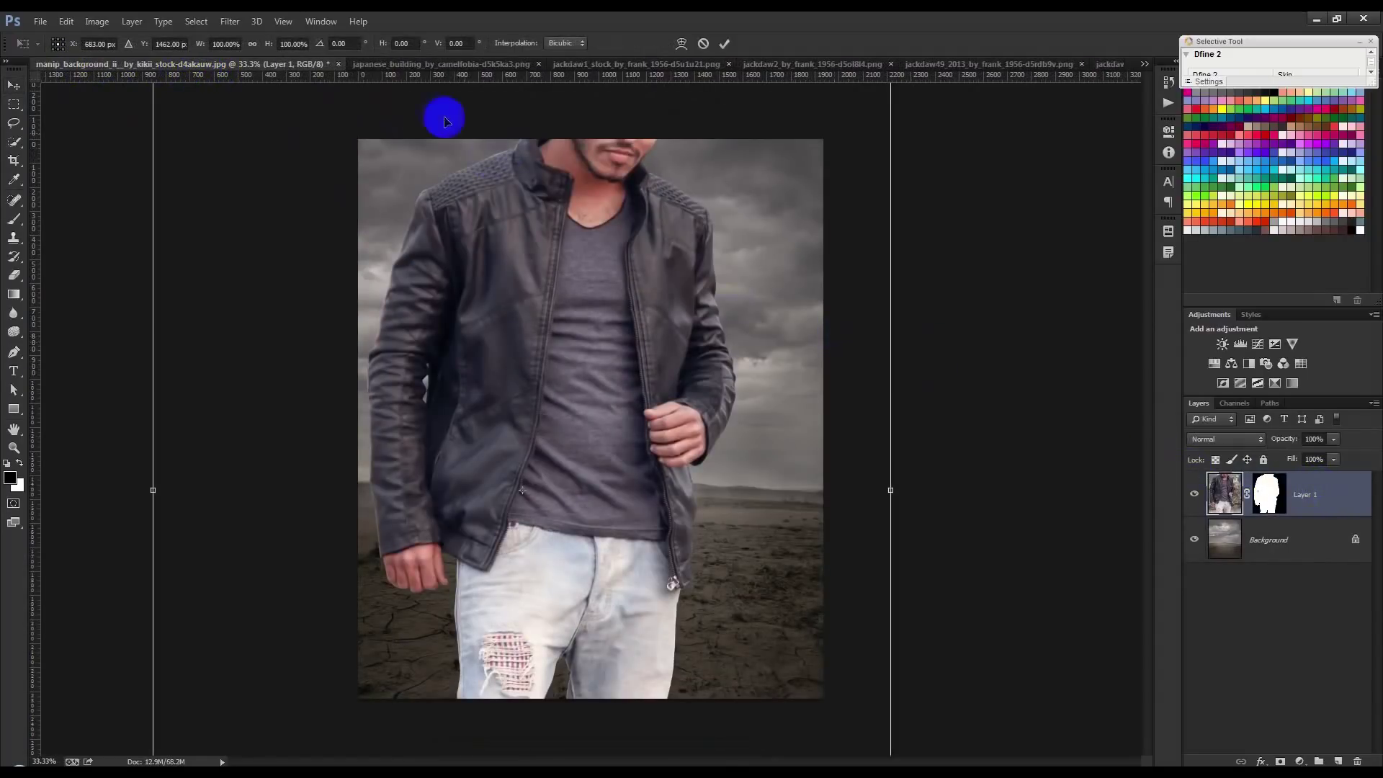
pyautogui.click(723, 45)
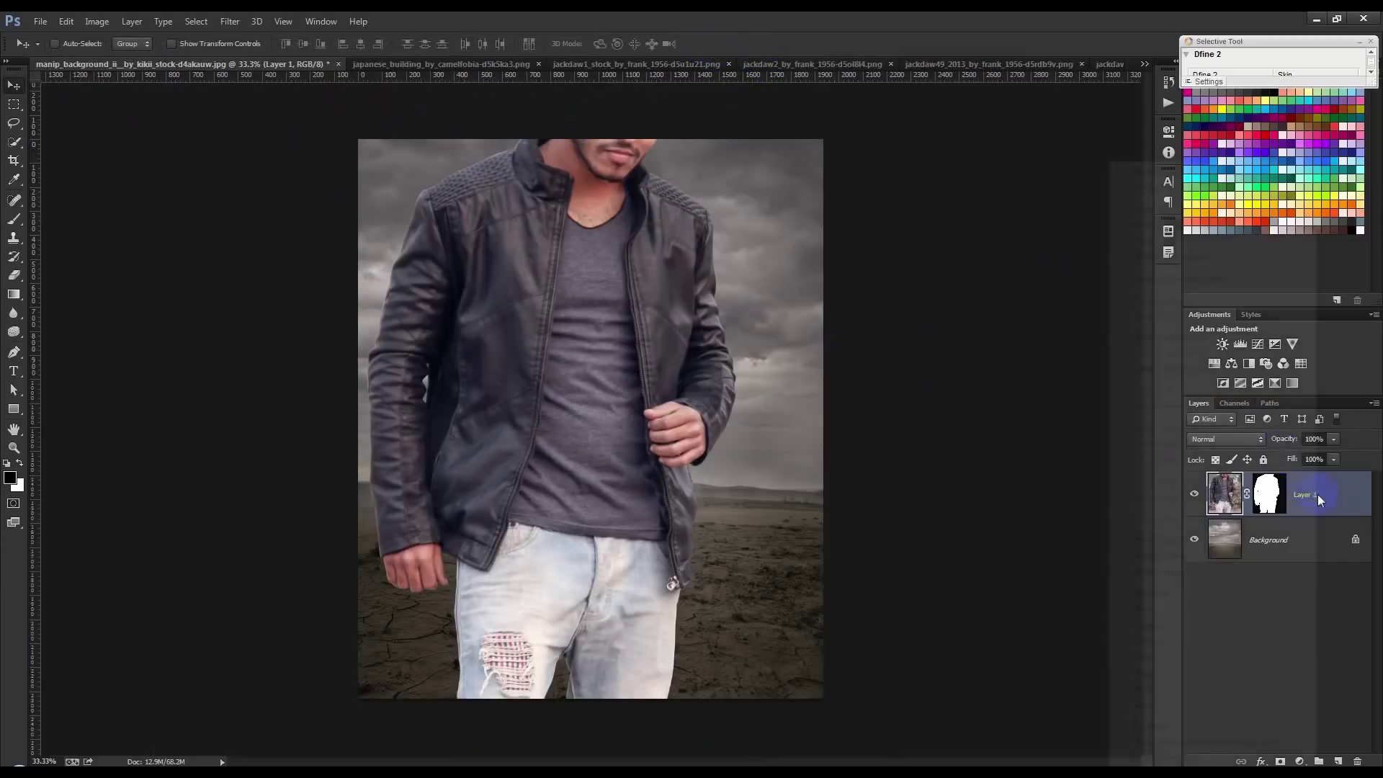
pyautogui.rightClick(1315, 494)
pyautogui.click(1182, 278)
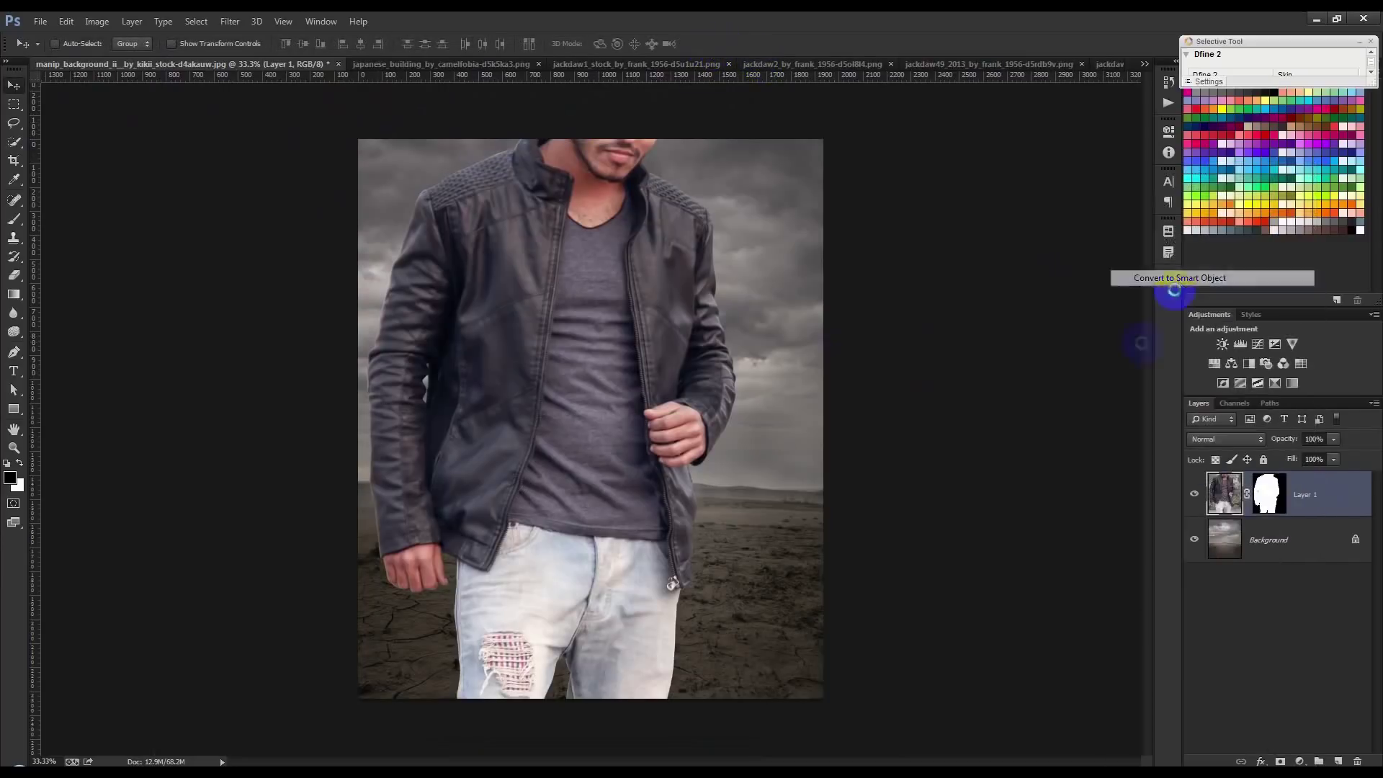
# Scale the man to about 34% and stand him on his plank mid-desert
pyautogui.hotkey('ctrl', 't')
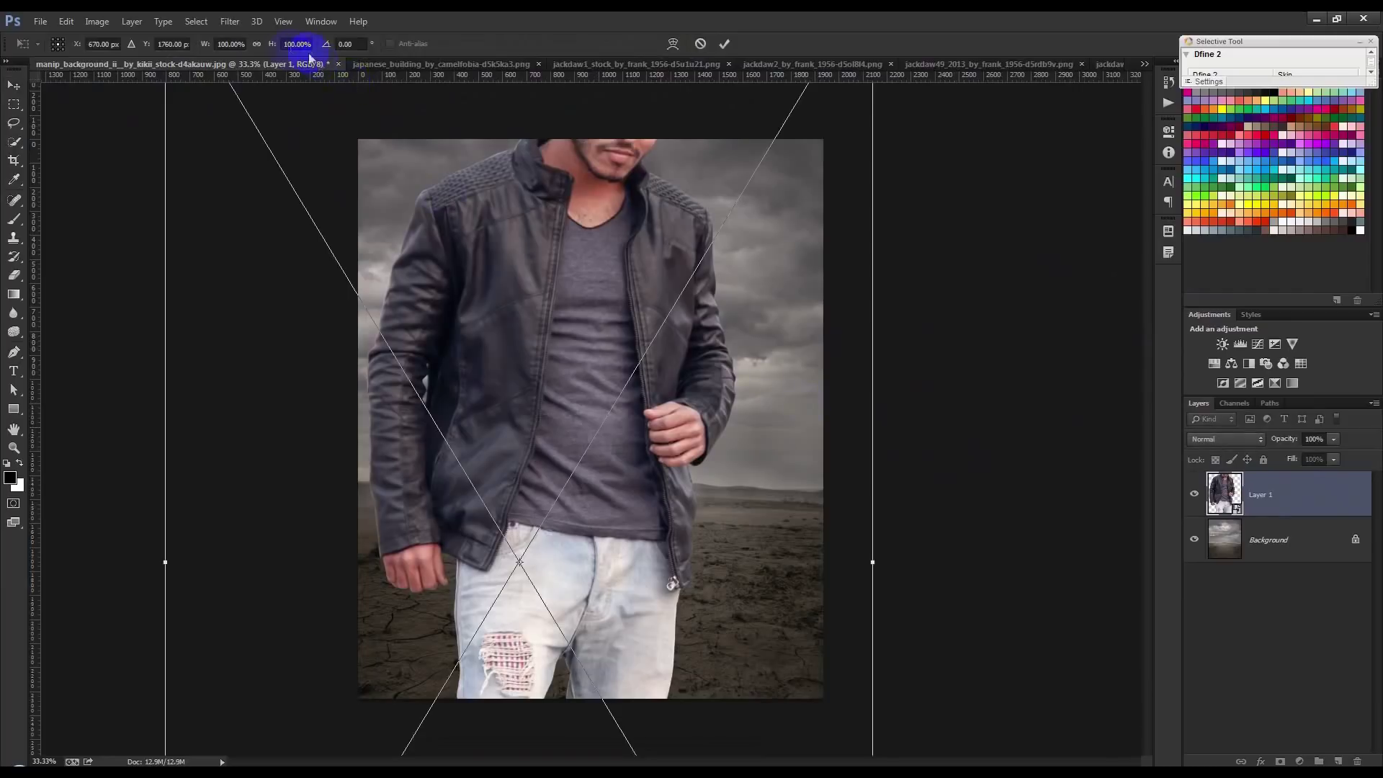
pyautogui.moveTo(206, 47); pyautogui.dragTo(155, 68)
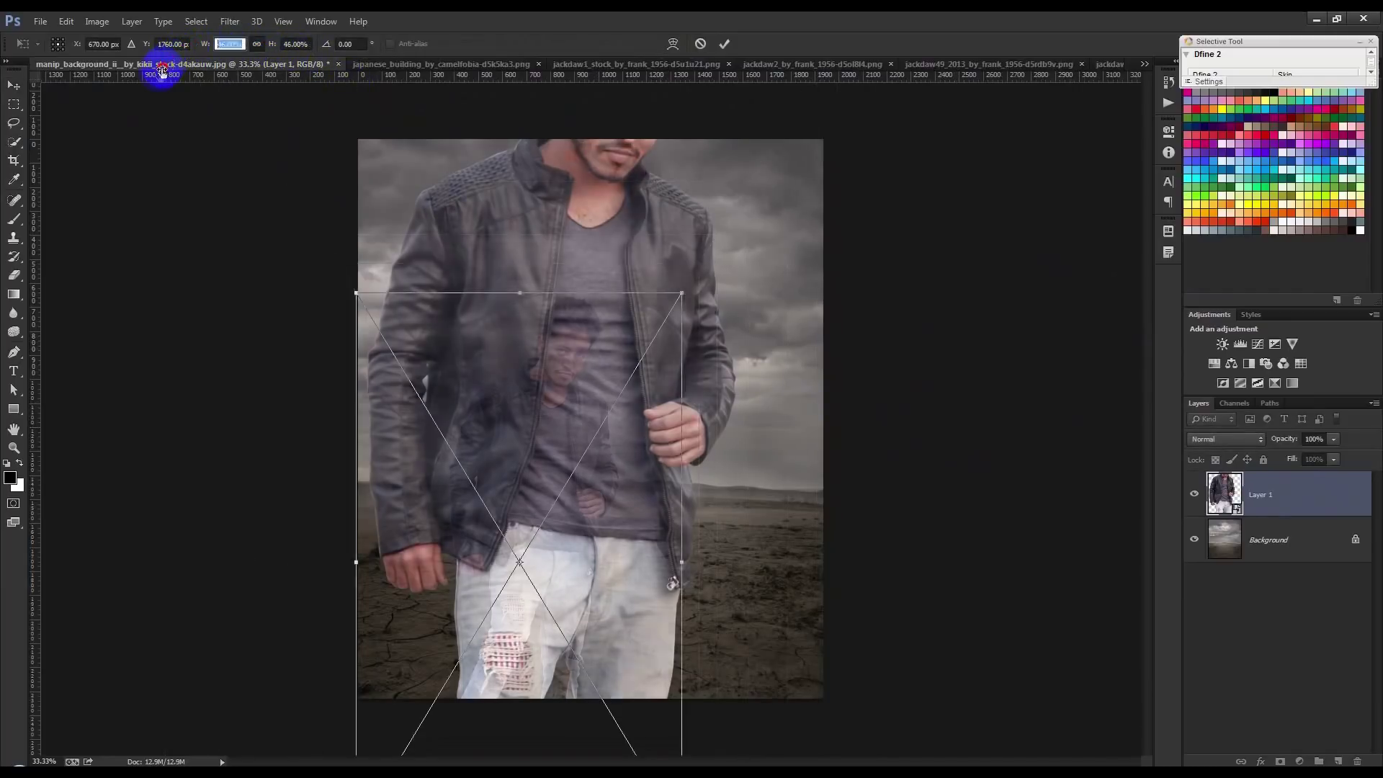
pyautogui.moveTo(564, 508); pyautogui.dragTo(618, 388)
pyautogui.moveTo(693, 296); pyautogui.dragTo(697, 309)
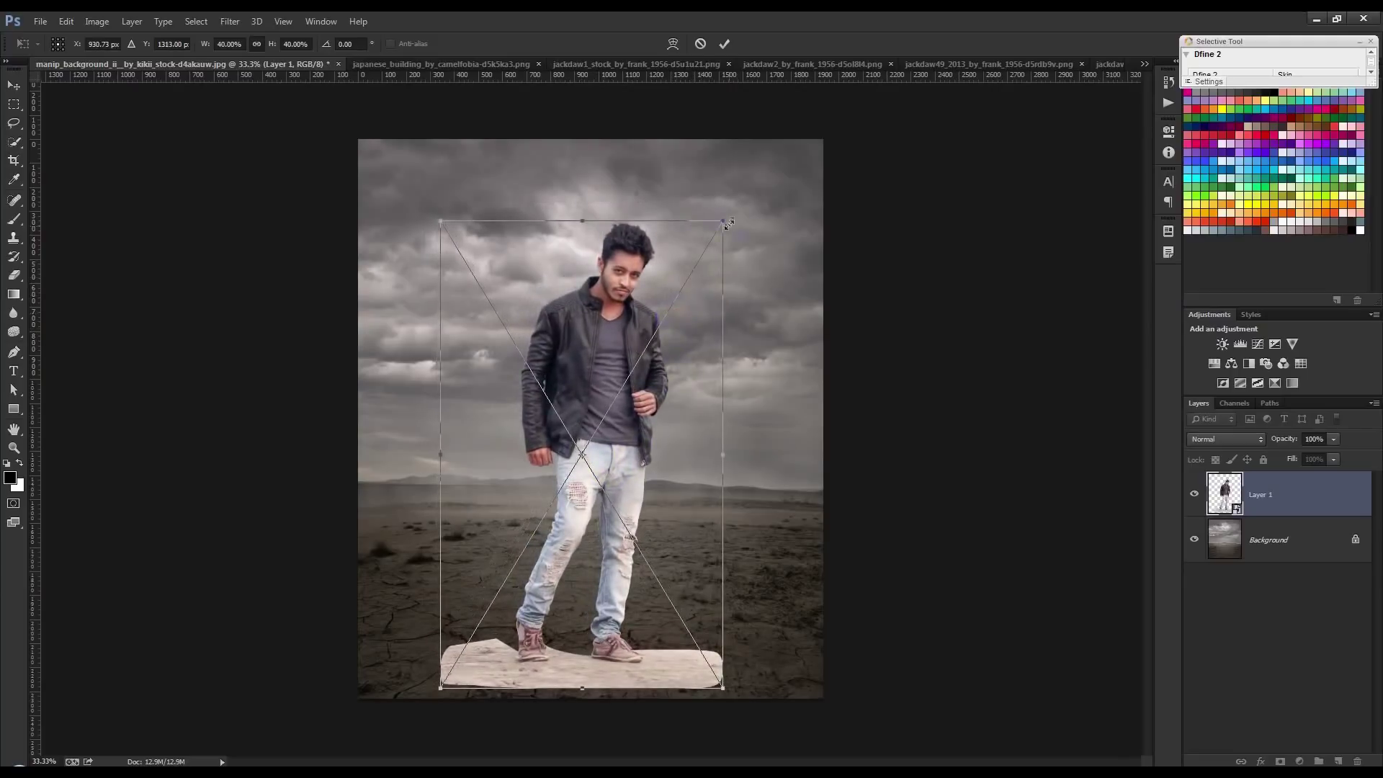
pyautogui.moveTo(722, 216); pyautogui.dragTo(681, 289)
pyautogui.moveTo(643, 366); pyautogui.dragTo(662, 350)
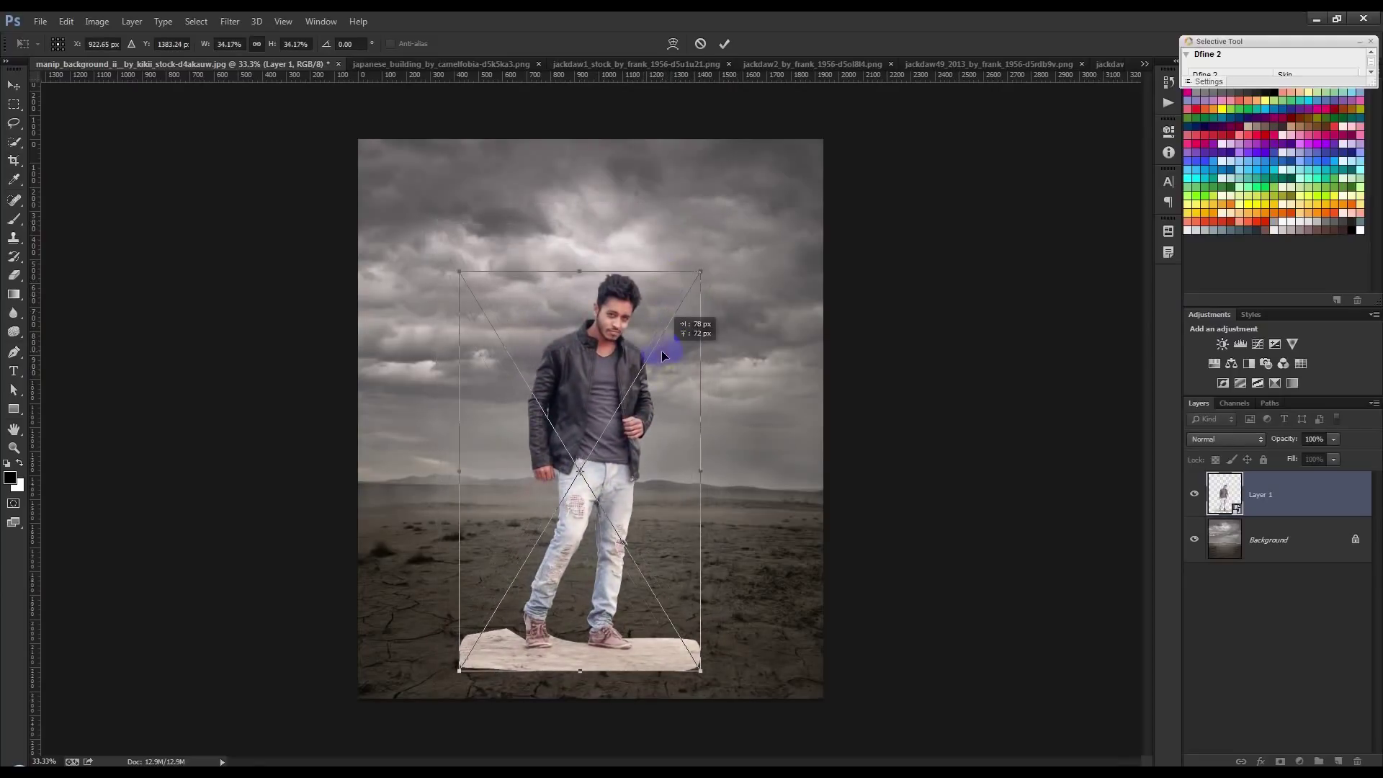
pyautogui.click(721, 44)
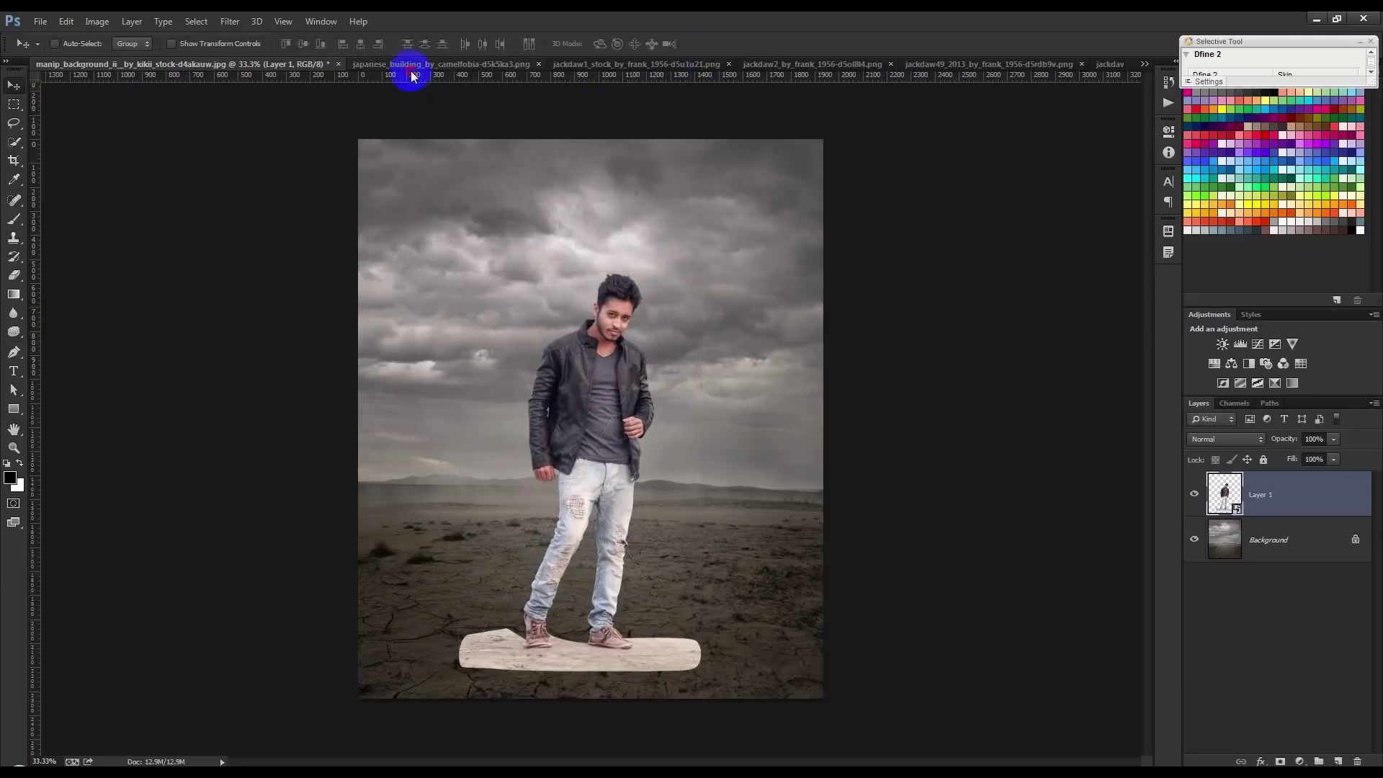
pyautogui.click(408, 64)
# Copy the castle into the desert composite and close japanese_building
pyautogui.moveTo(645, 310)
pyautogui.mouseDown()
pyautogui.moveTo(201, 84)
pyautogui.moveTo(192, 62)
pyautogui.moveTo(493, 268)
pyautogui.mouseUp()
pyautogui.click(423, 67)
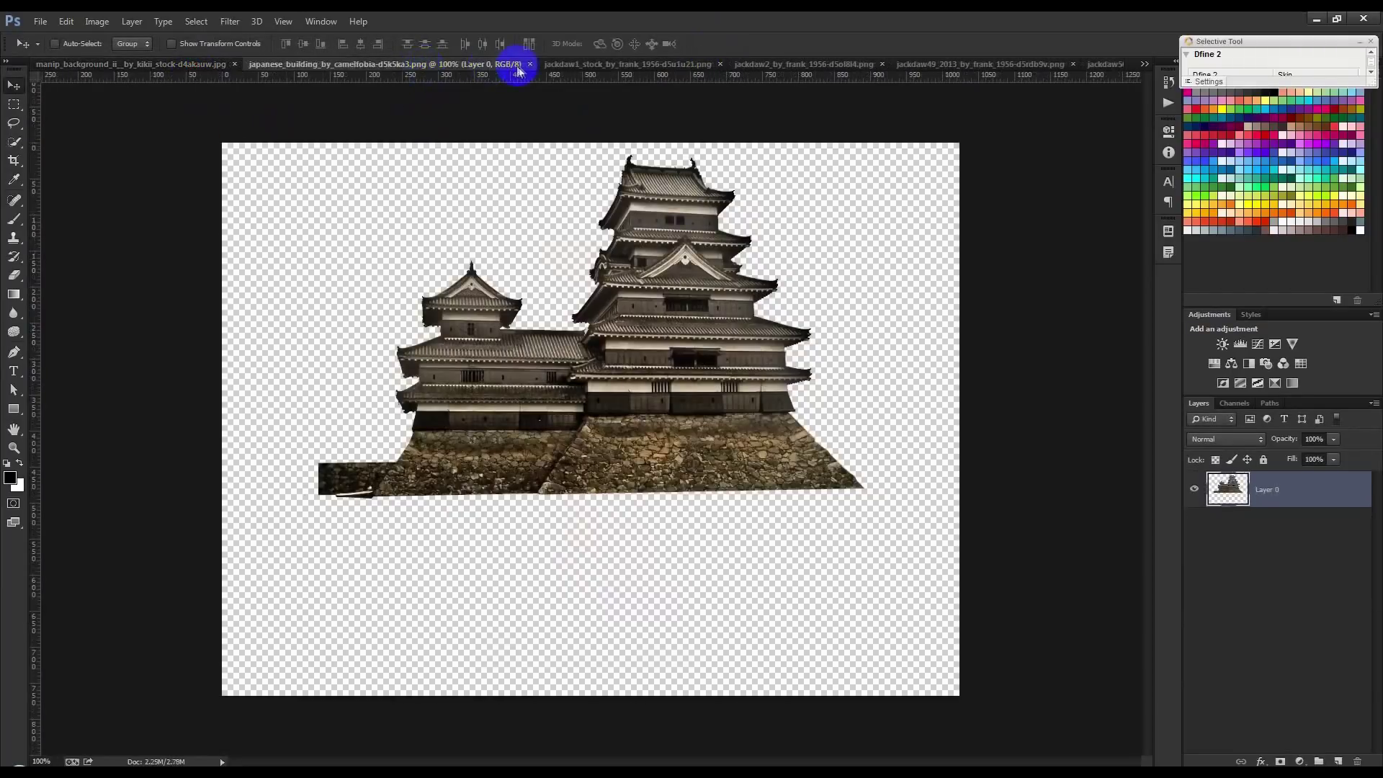
pyautogui.click(539, 64)
pyautogui.click(461, 68)
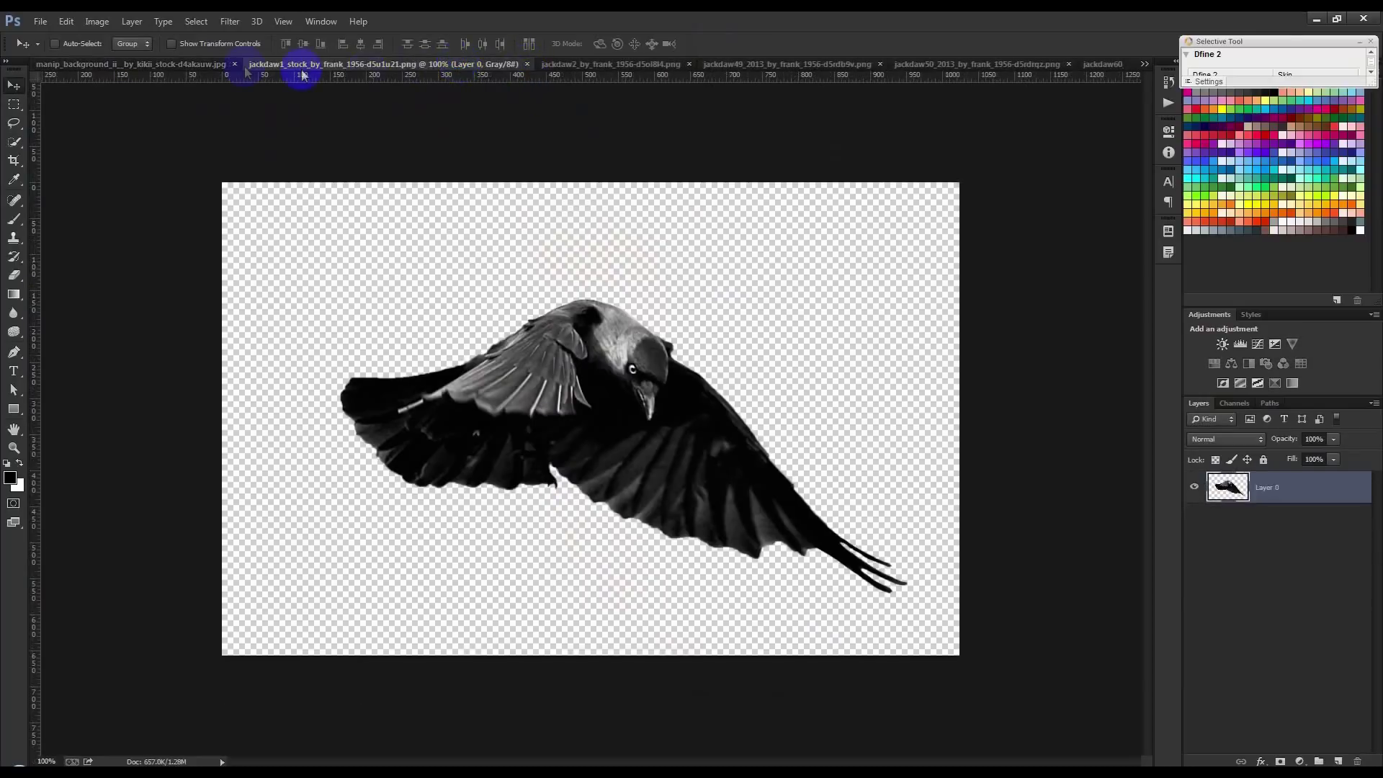
pyautogui.click(183, 64)
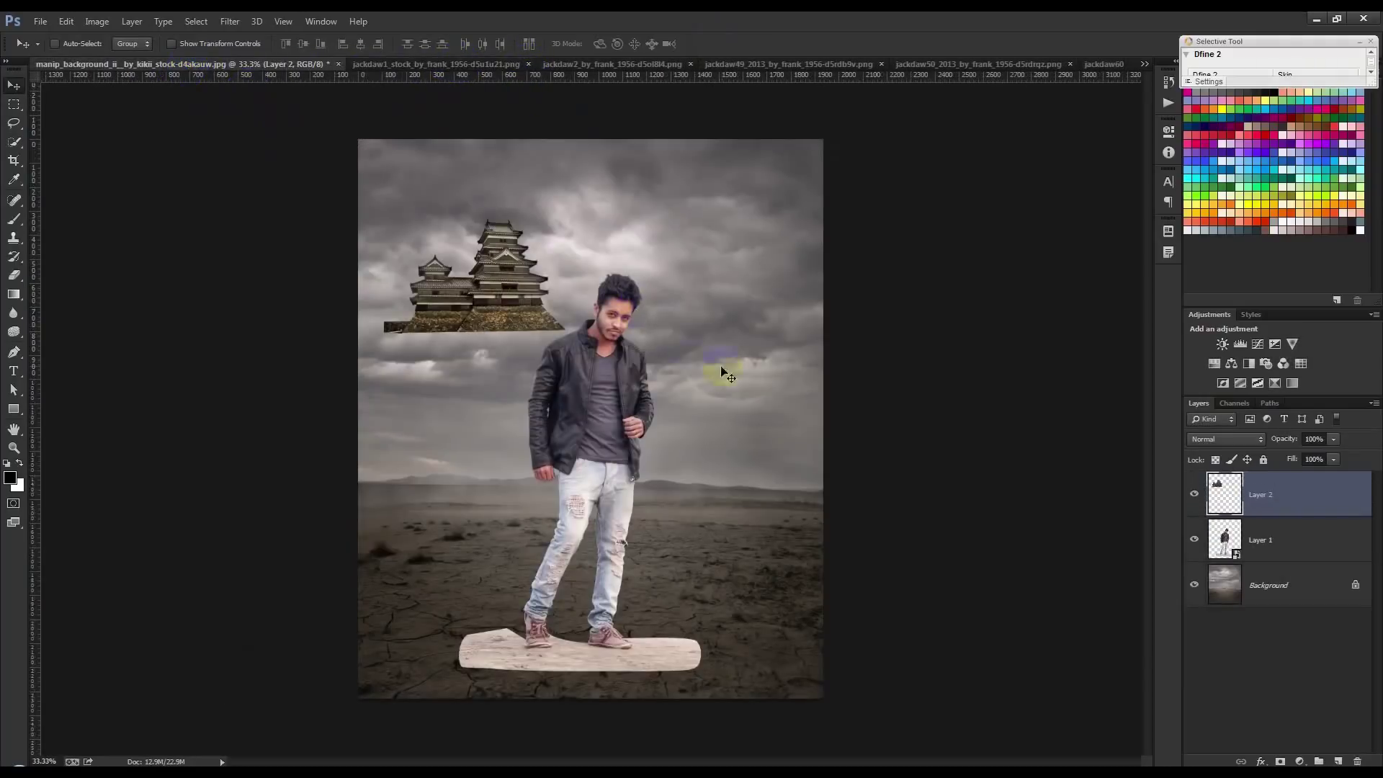
# Hide the man, put Layer 2 beneath him, set the castle on the horizon, and add a mask
pyautogui.click(1194, 540)
pyautogui.moveTo(1268, 520); pyautogui.dragTo(1268, 562)
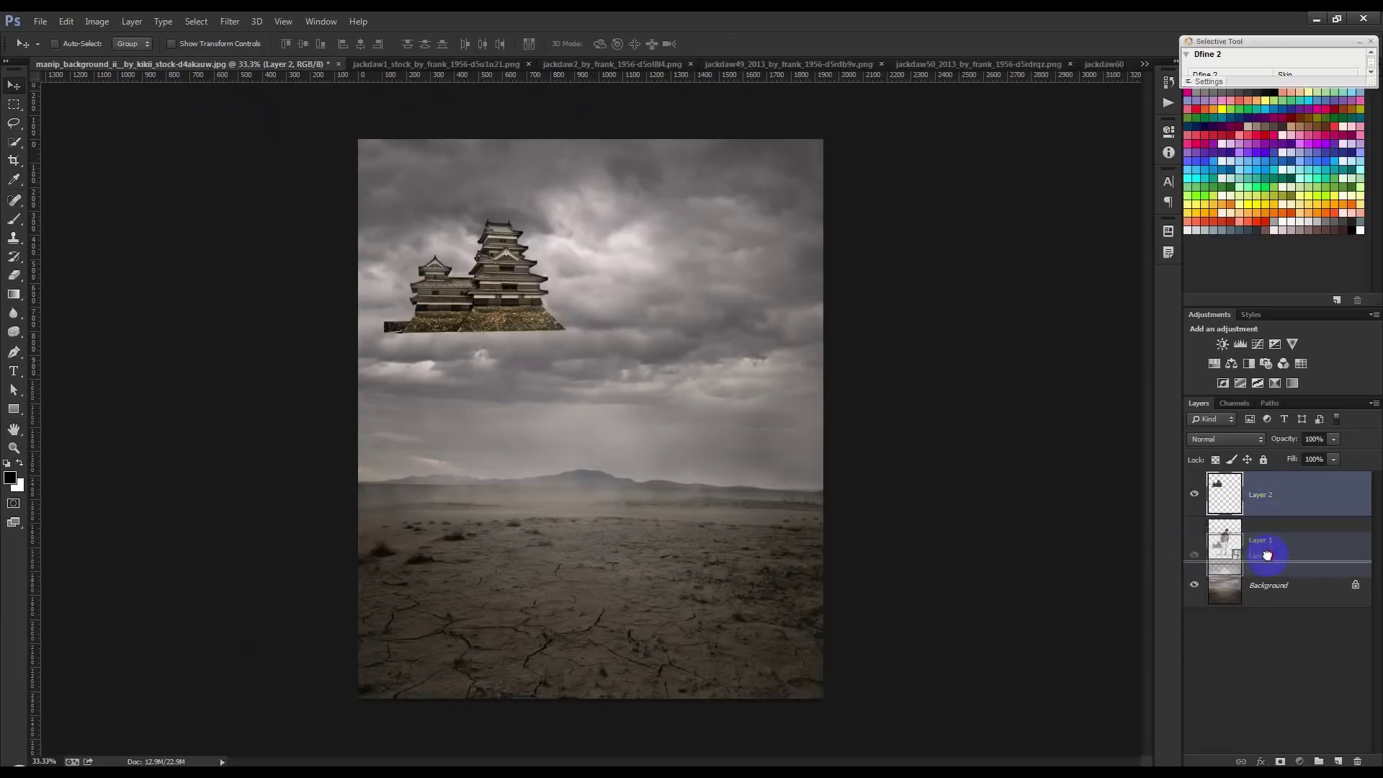
pyautogui.moveTo(732, 339); pyautogui.dragTo(786, 529)
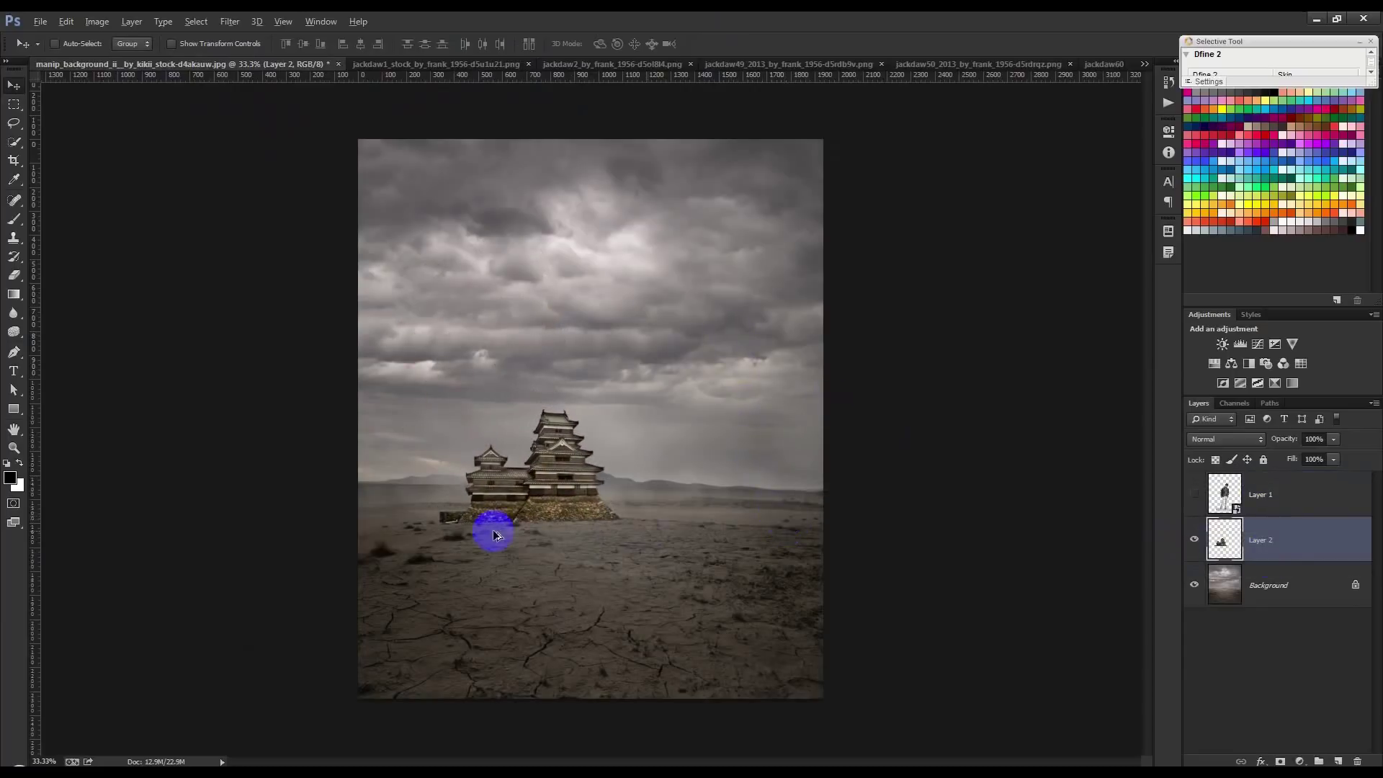
pyautogui.scroll(3, 494, 531)
pyautogui.scroll(3, 478, 525)
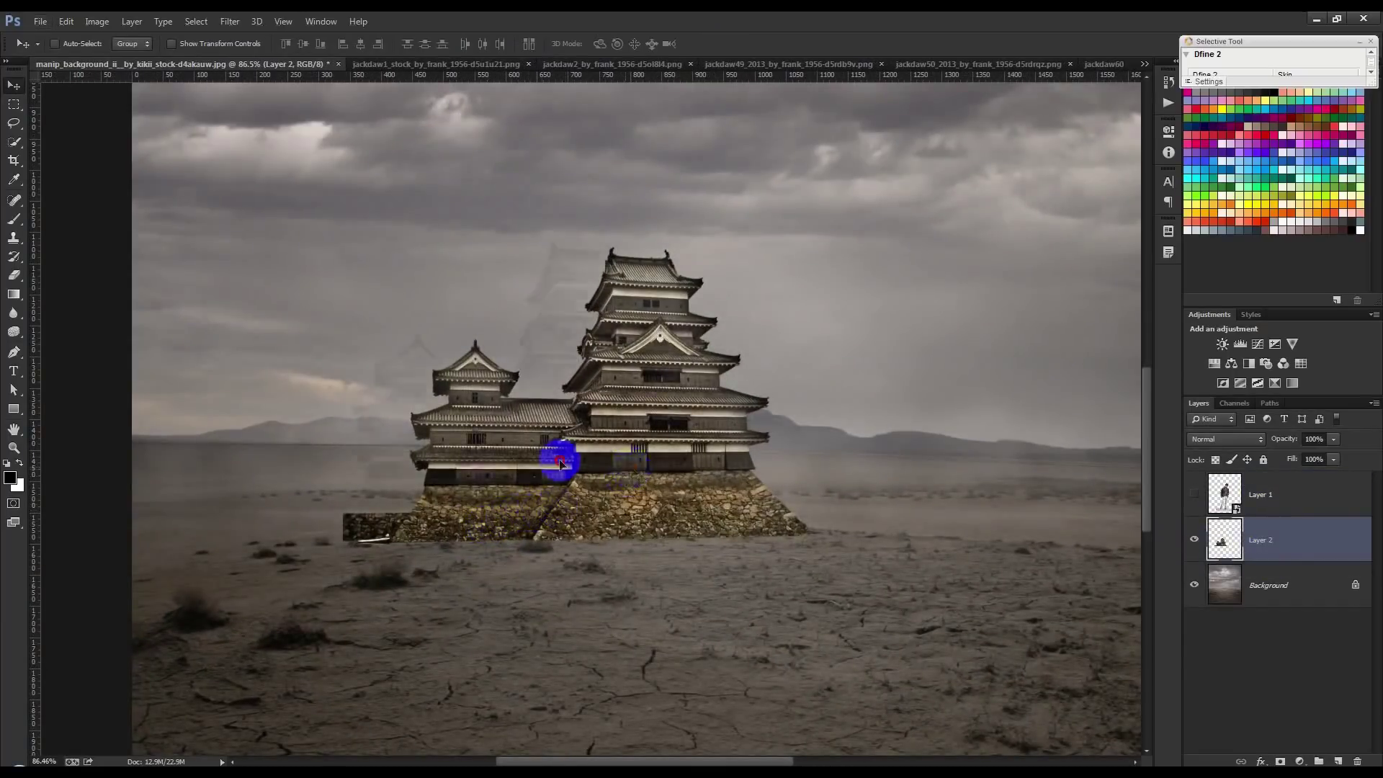
pyautogui.moveTo(559, 463); pyautogui.dragTo(447, 463)
pyautogui.scroll(1, 430, 472)
pyautogui.scroll(2, 430, 472)
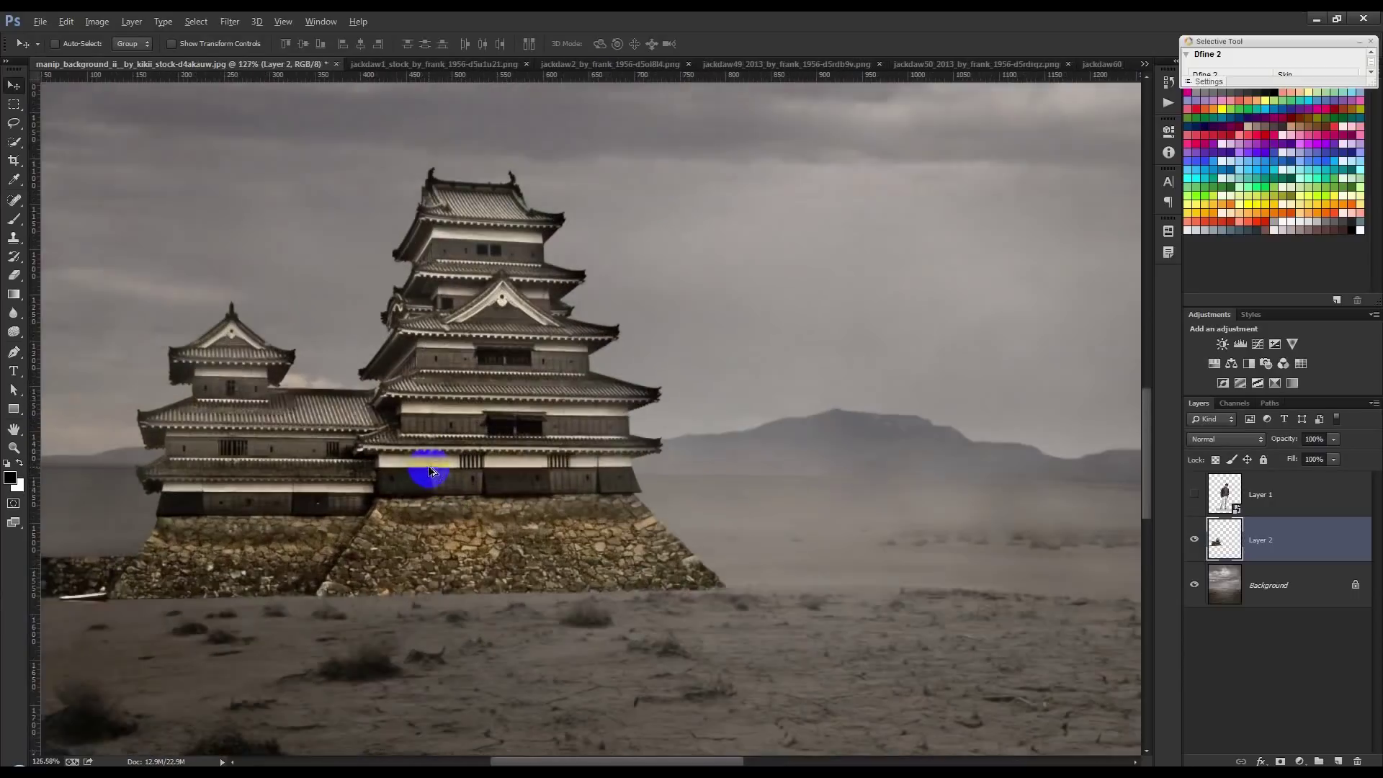
pyautogui.scroll(2, 658, 497)
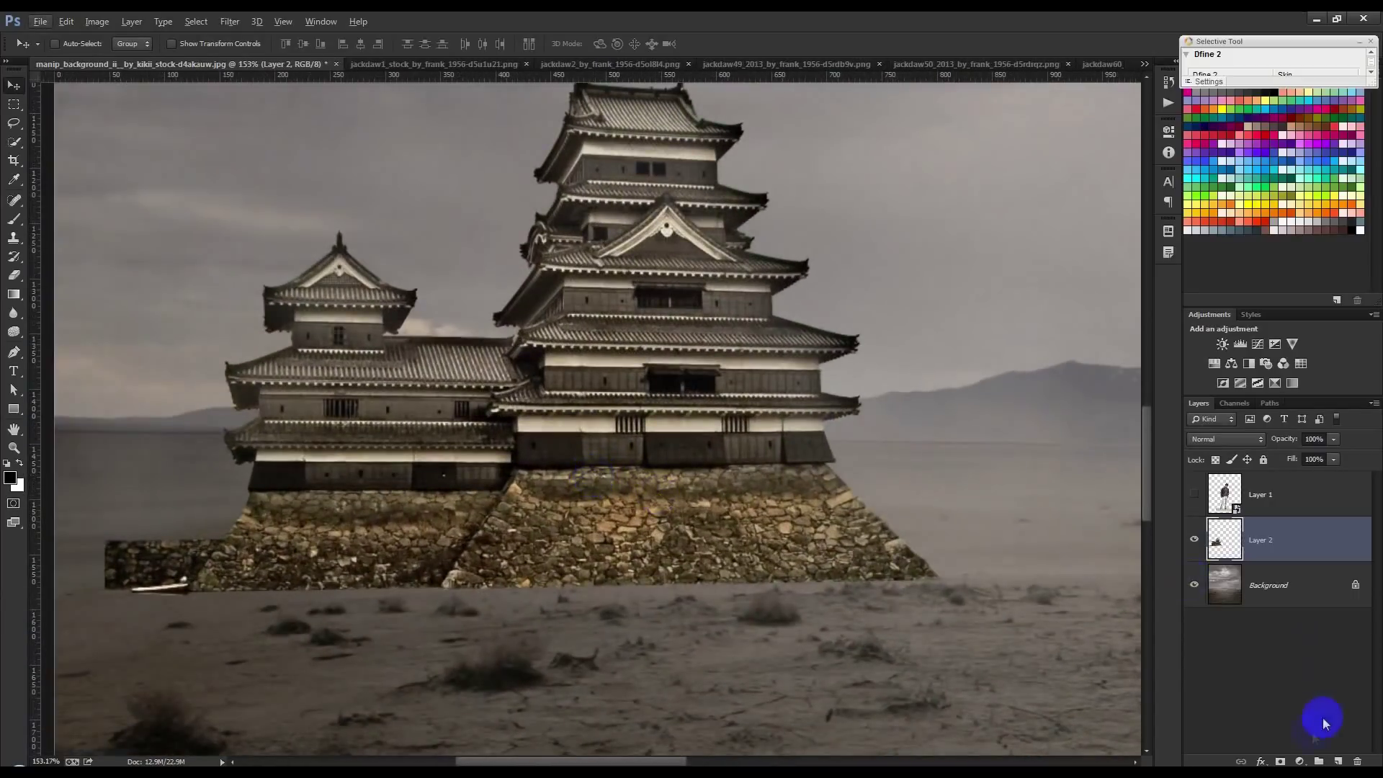
pyautogui.click(1281, 760)
# Paint black at 47% on the castle's mask so its wall base fades into the haze
pyautogui.click(15, 220)
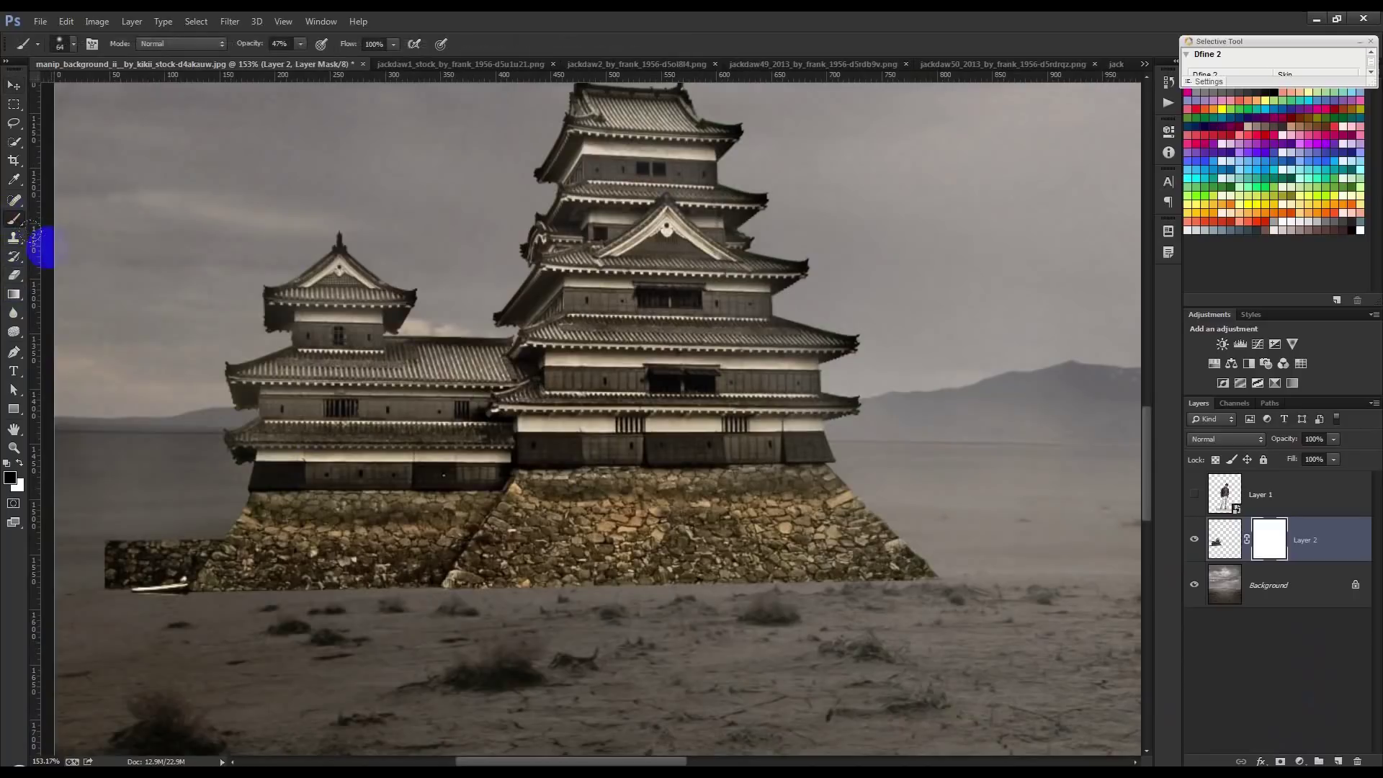
pyautogui.press(']')
pyautogui.press(']')
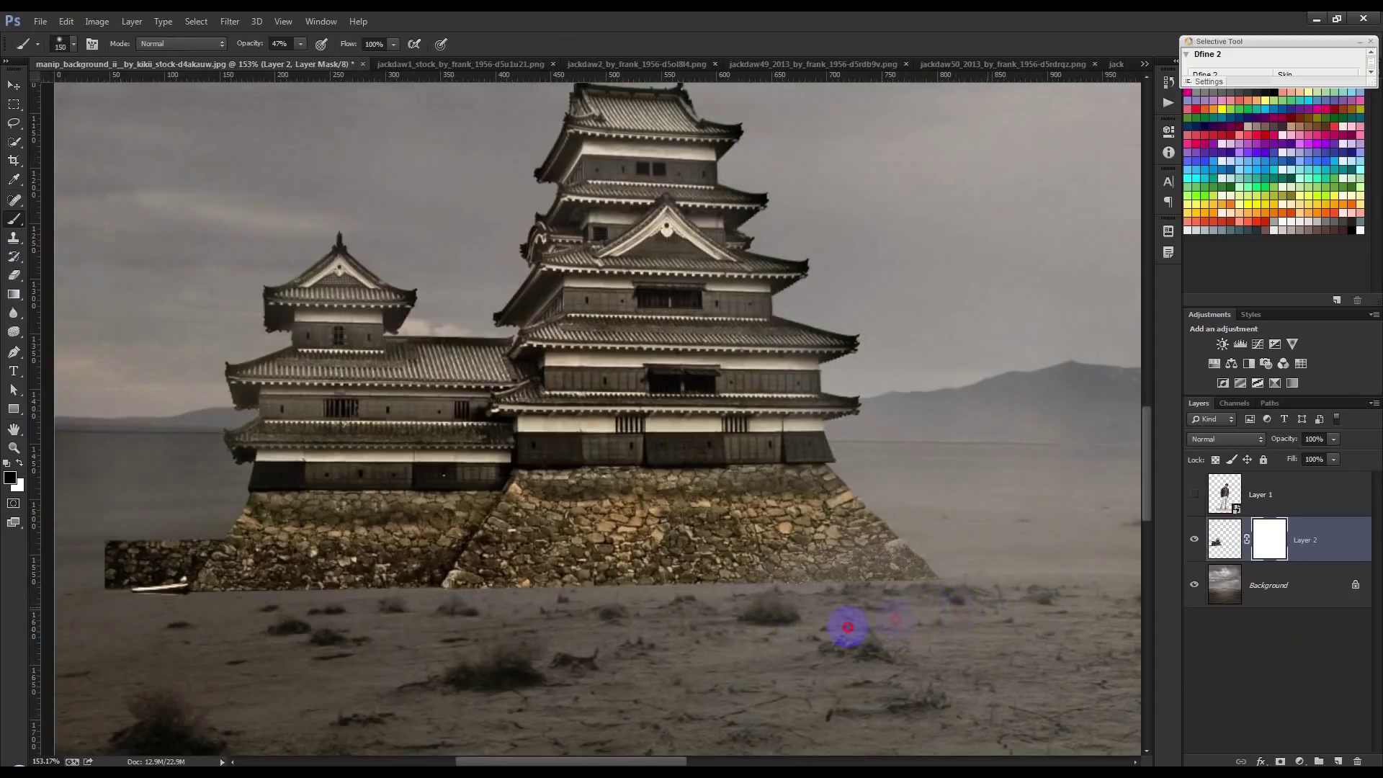
pyautogui.moveTo(888, 613); pyautogui.dragTo(136, 584)
pyautogui.press('[')
pyautogui.press('[')
pyautogui.press('[')
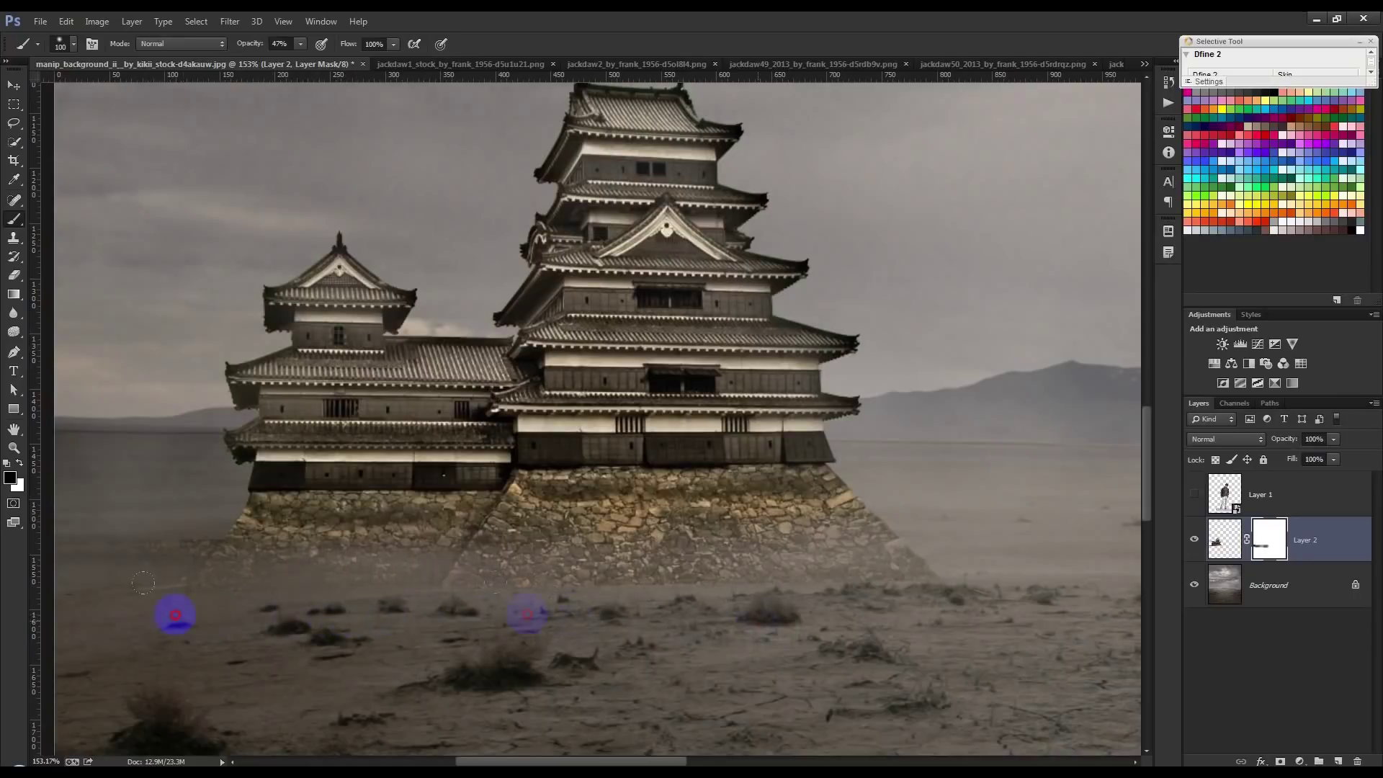
pyautogui.moveTo(764, 575); pyautogui.dragTo(732, 592)
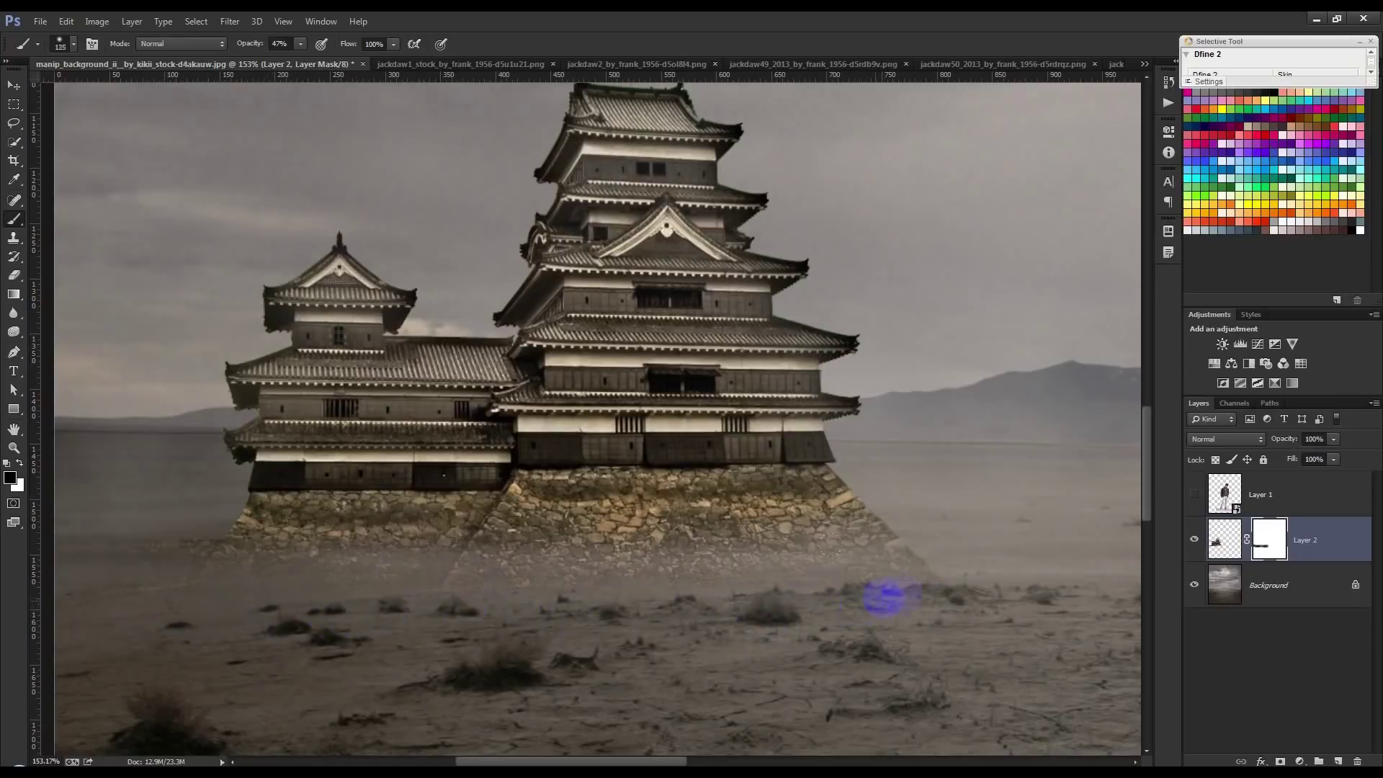
pyautogui.moveTo(857, 596)
pyautogui.mouseDown()
pyautogui.moveTo(658, 571)
pyautogui.moveTo(364, 596)
pyautogui.mouseUp()
pyautogui.moveTo(601, 566)
pyautogui.mouseDown()
pyautogui.moveTo(161, 550)
pyautogui.moveTo(578, 550)
pyautogui.mouseUp()
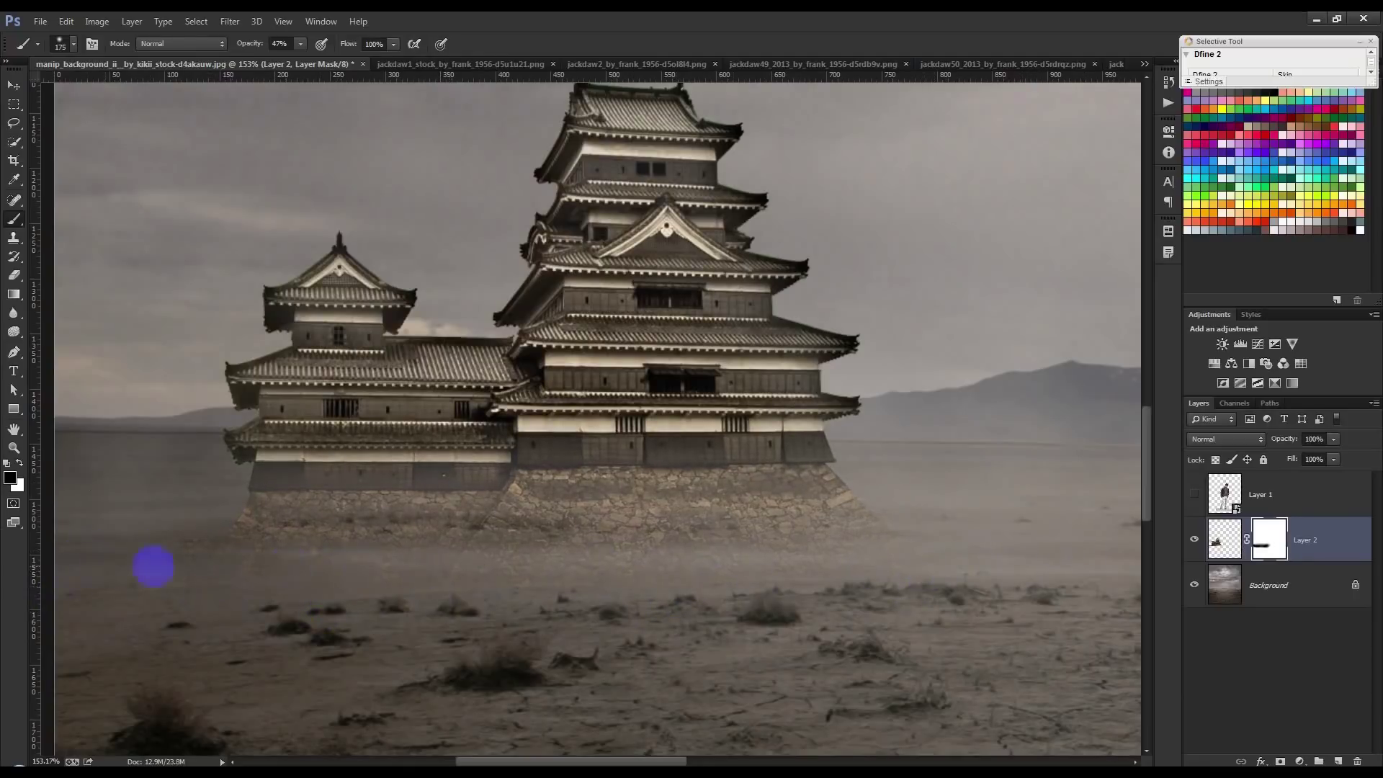
pyautogui.scroll(-3, 392, 646)
pyautogui.scroll(-3, 392, 645)
pyautogui.scroll(-2, 398, 628)
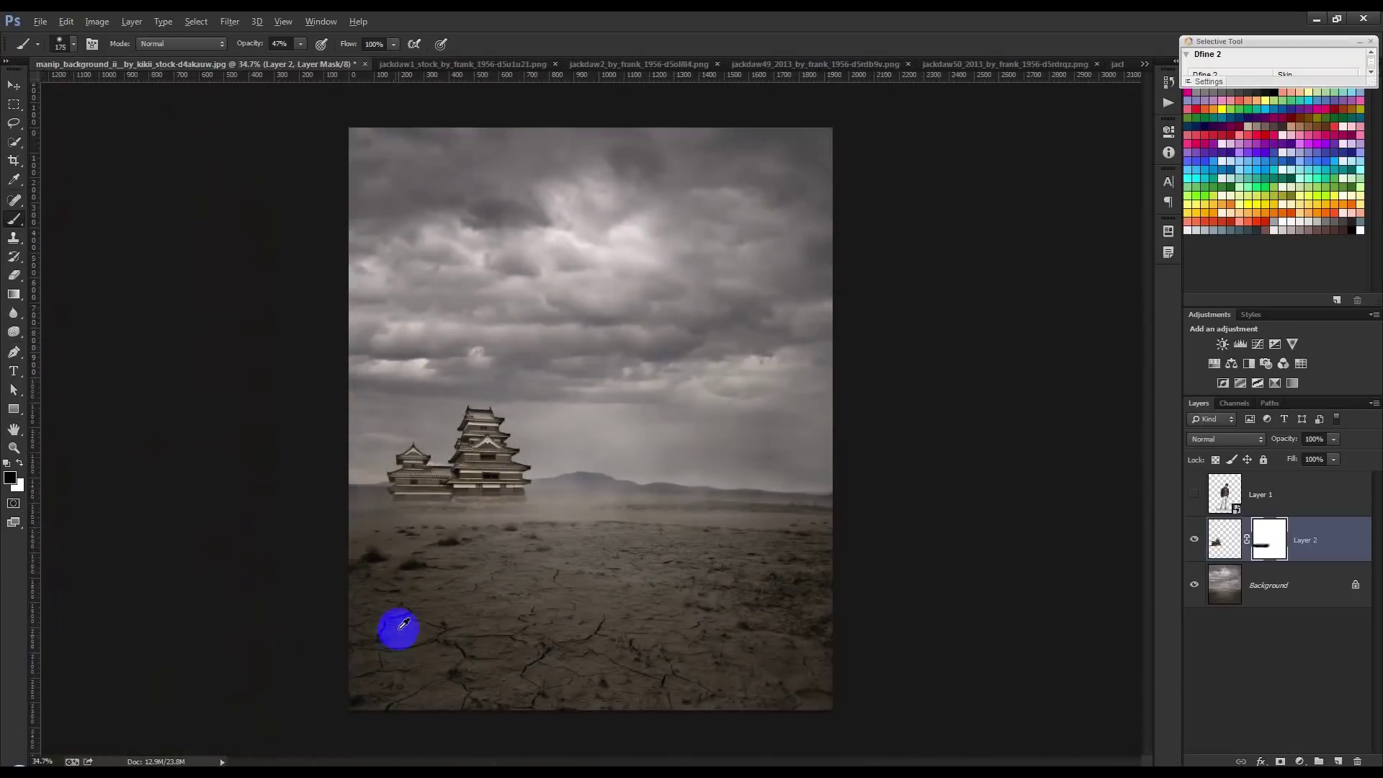
pyautogui.click(14, 85)
pyautogui.scroll(1, 482, 429)
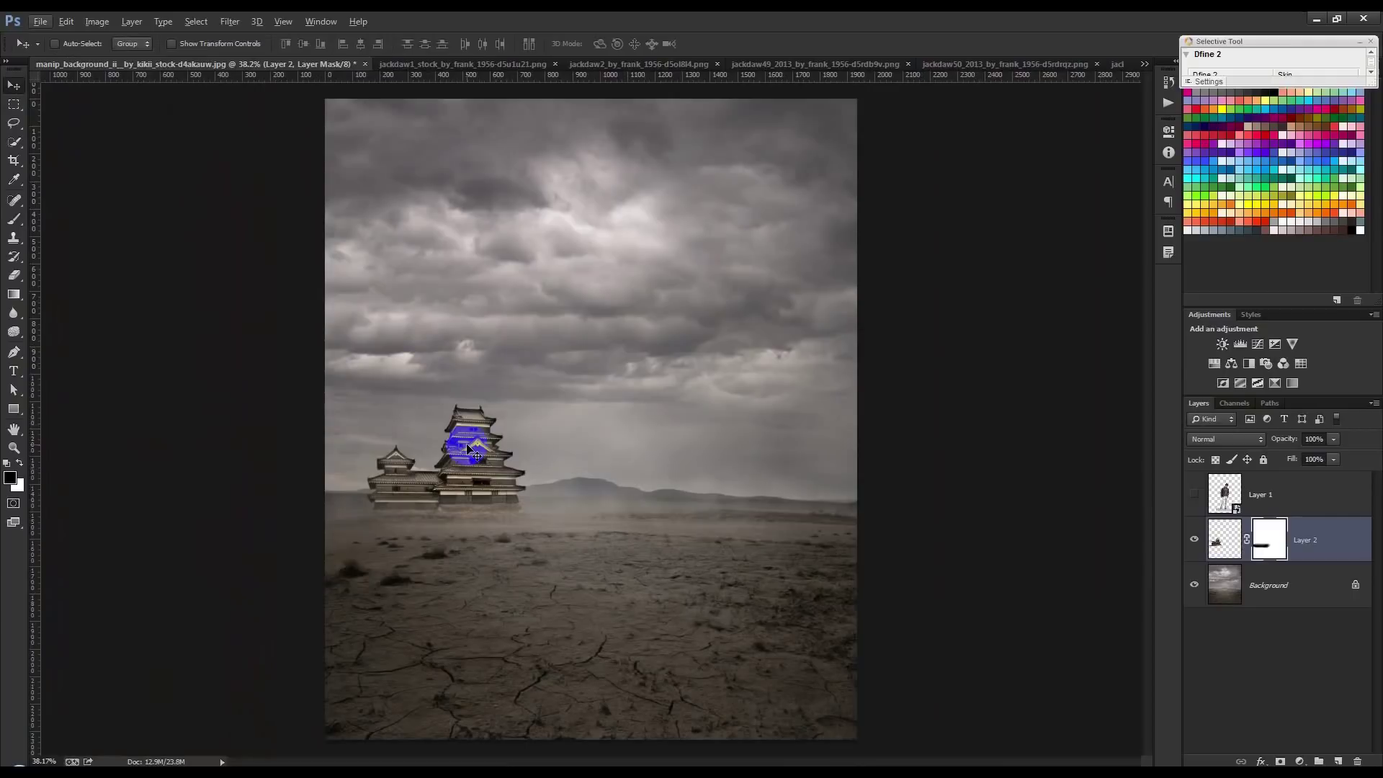
# Reposition the castle toward the horizon, undoing two trial moves along the way
pyautogui.scroll(2, 552, 531)
pyautogui.moveTo(500, 479); pyautogui.dragTo(850, 487)
pyautogui.hotkey('ctrl', 'z')
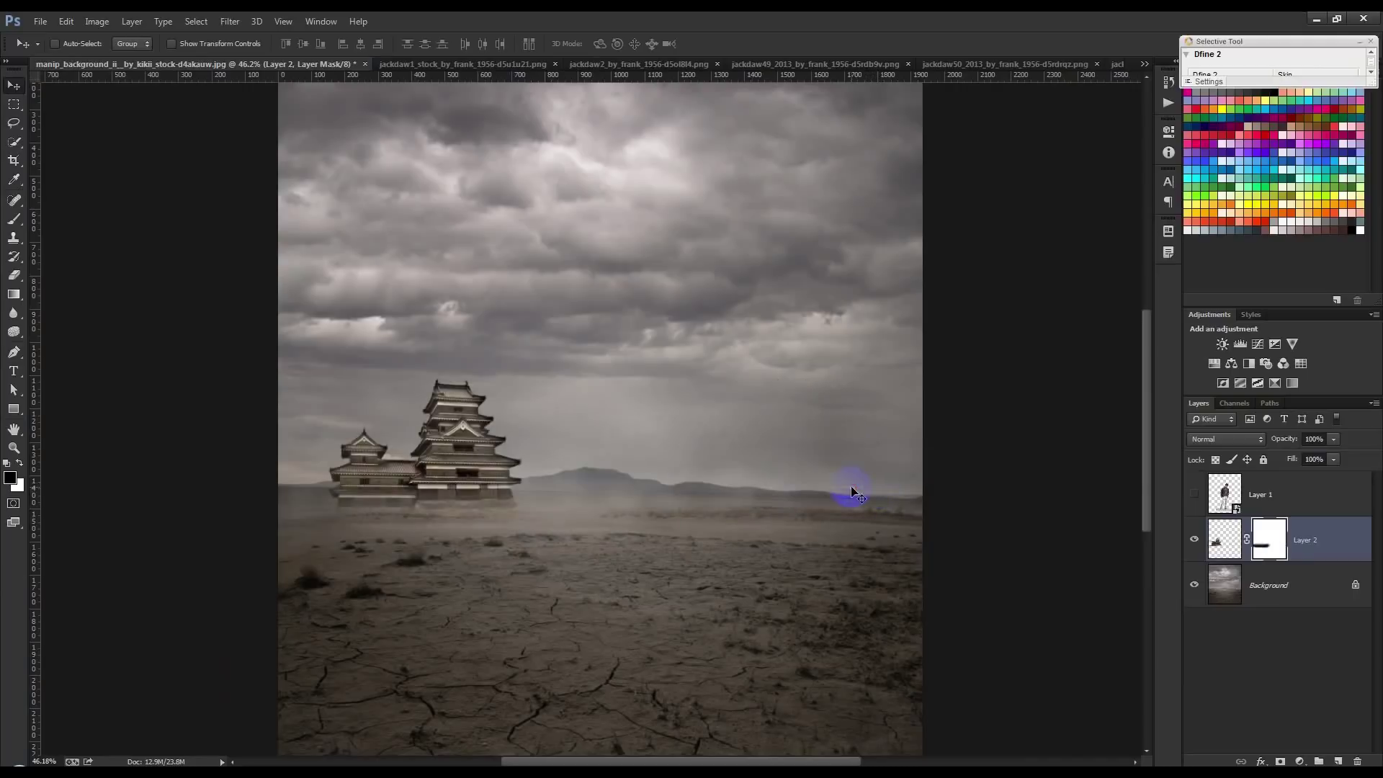
pyautogui.moveTo(487, 489)
pyautogui.mouseDown()
pyautogui.moveTo(465, 488)
pyautogui.moveTo(464, 507)
pyautogui.mouseUp()
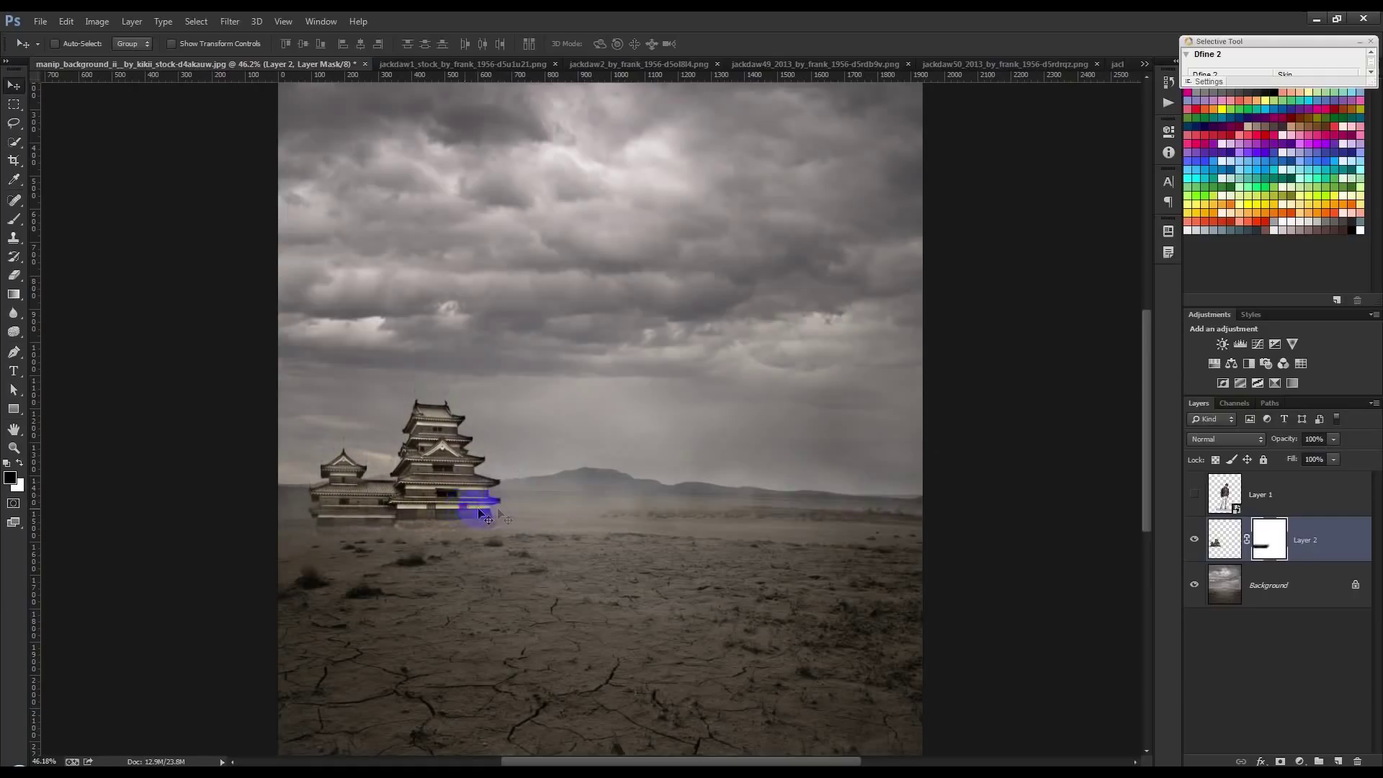
pyautogui.hotkey('ctrl', 'z')
pyautogui.scroll(3, 414, 556)
pyautogui.scroll(2, 365, 560)
pyautogui.scroll(1, 423, 504)
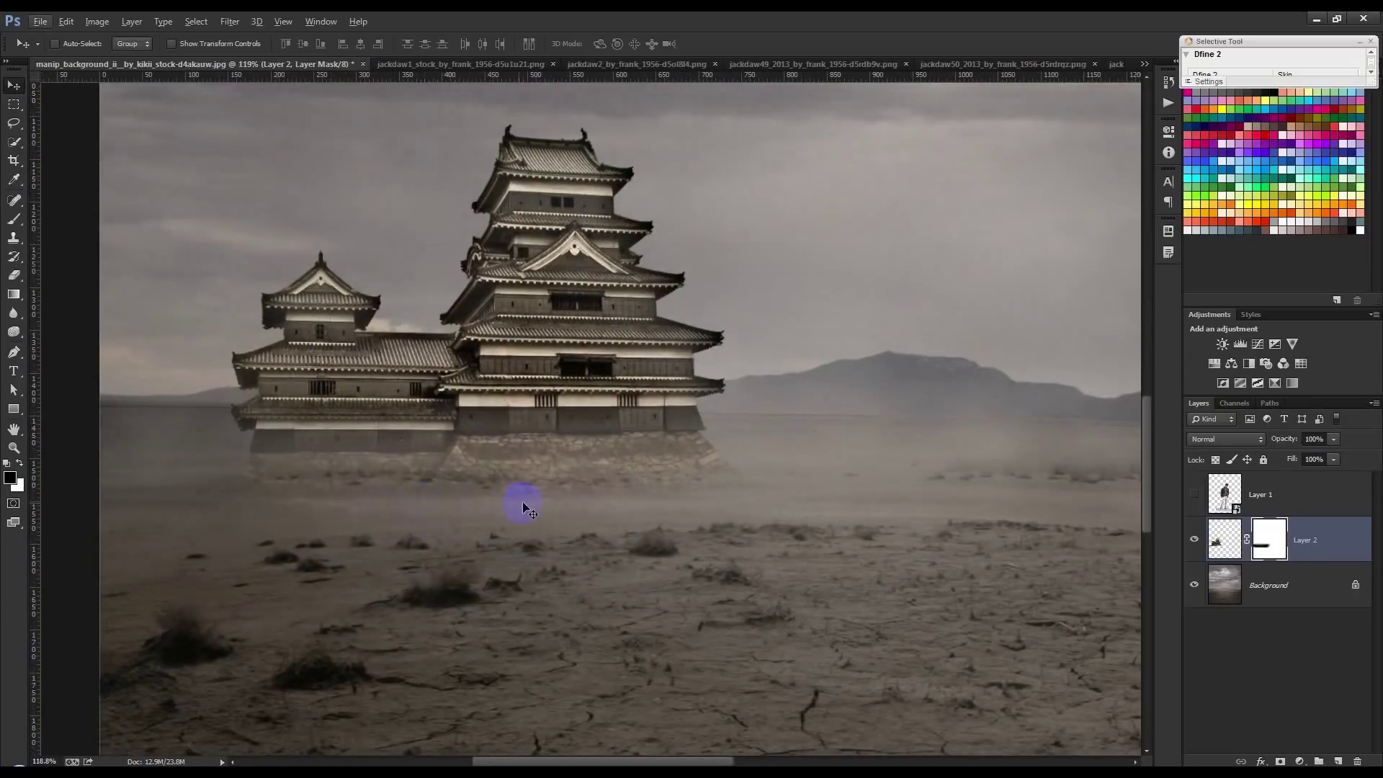
pyautogui.moveTo(670, 499)
pyautogui.mouseDown()
pyautogui.moveTo(652, 503)
pyautogui.moveTo(886, 467)
pyautogui.moveTo(880, 497)
pyautogui.mouseUp()
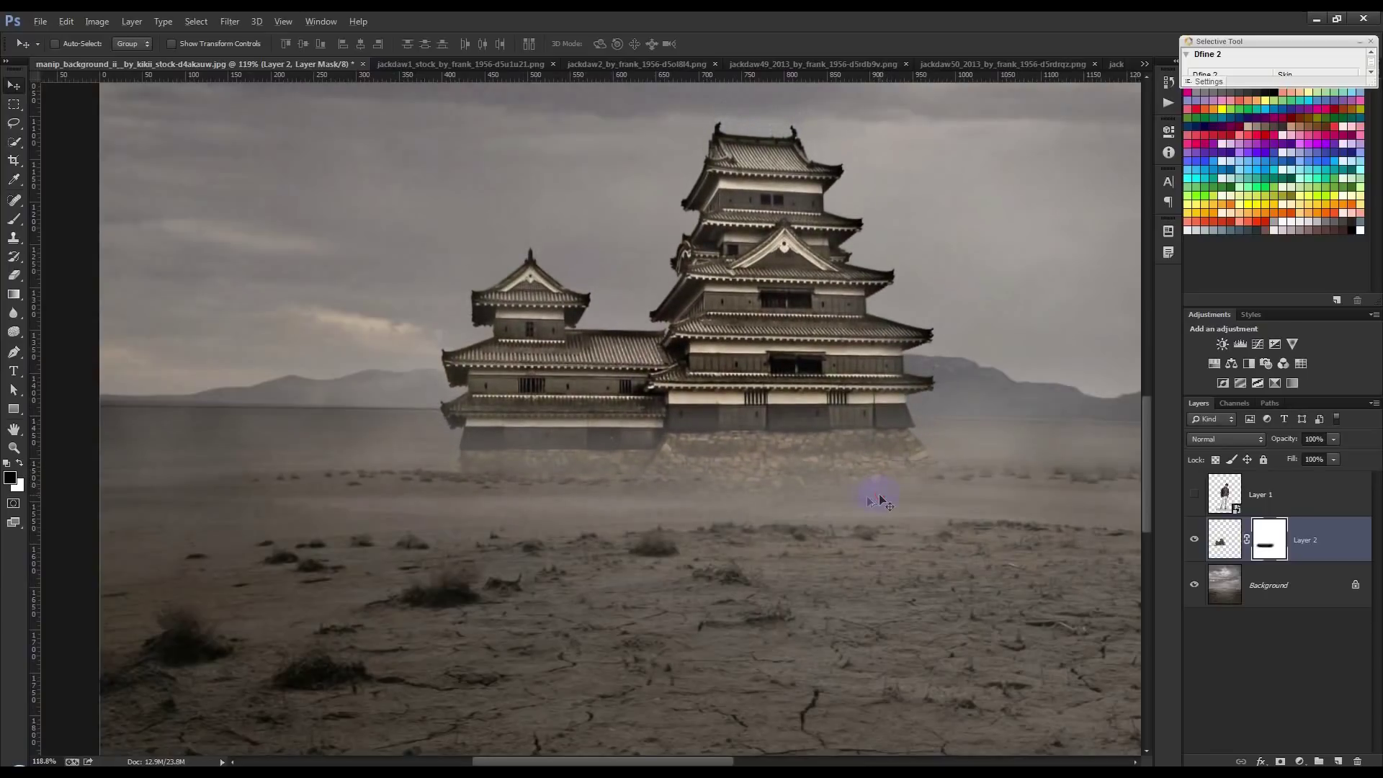
pyautogui.scroll(-5, 879, 495)
pyautogui.moveTo(879, 495)
pyautogui.mouseDown()
pyautogui.moveTo(666, 463)
pyautogui.moveTo(682, 454)
pyautogui.mouseUp()
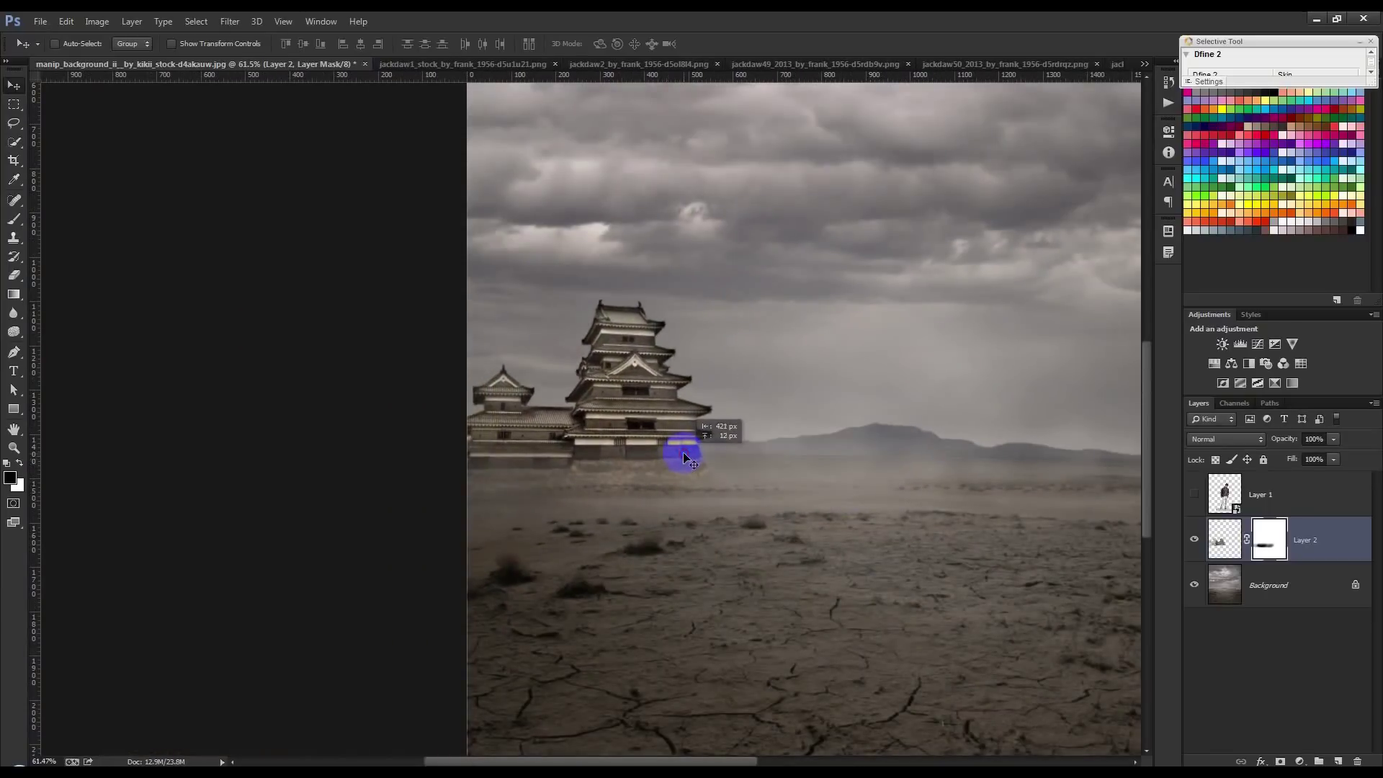
# Scale the castle to 75.7% and settle it on the hazy horizon
pyautogui.hotkey('ctrl', 't')
pyautogui.moveTo(747, 300); pyautogui.dragTo(705, 326)
pyautogui.moveTo(650, 401)
pyautogui.mouseDown()
pyautogui.moveTo(669, 414)
pyautogui.moveTo(752, 407)
pyautogui.moveTo(723, 400)
pyautogui.mouseUp()
pyautogui.click(725, 43)
pyautogui.scroll(-2, 708, 369)
pyautogui.scroll(2, 681, 415)
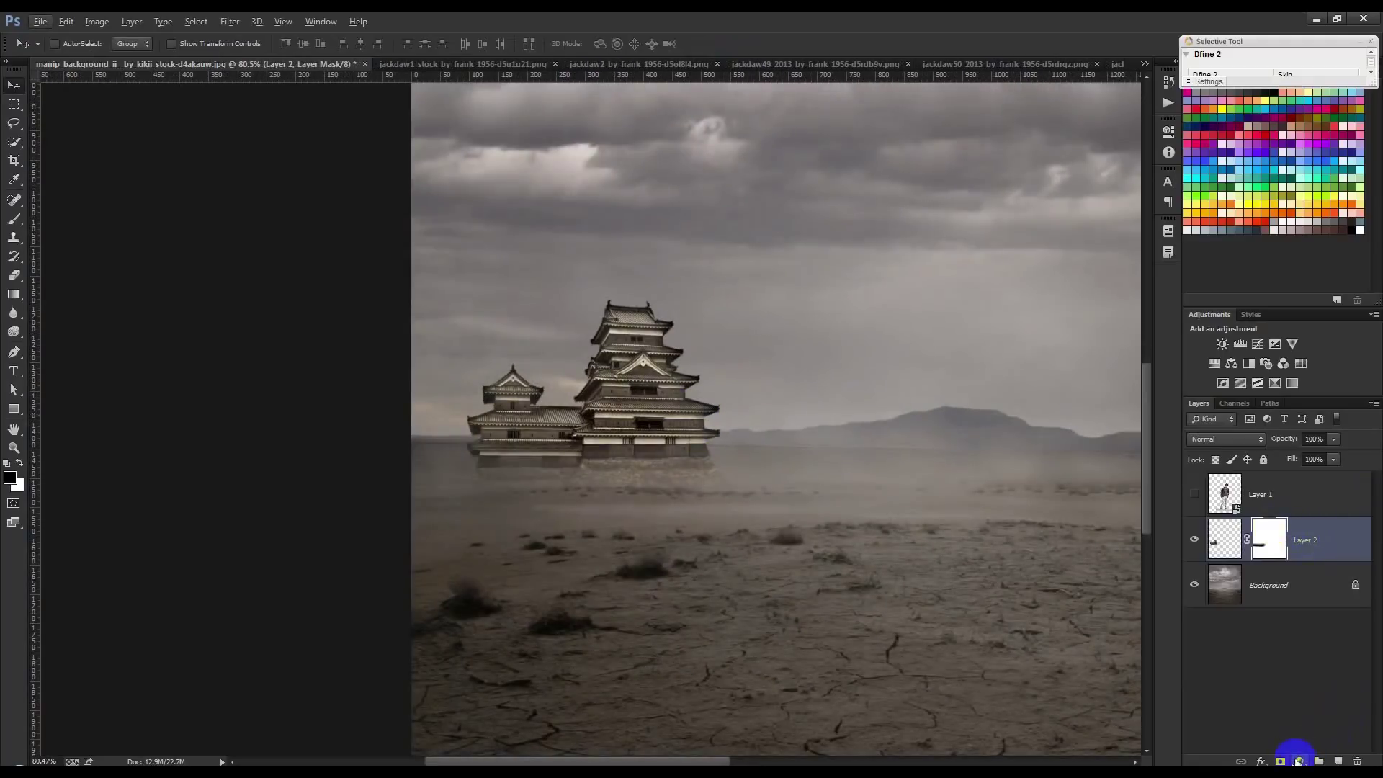
pyautogui.click(1299, 762)
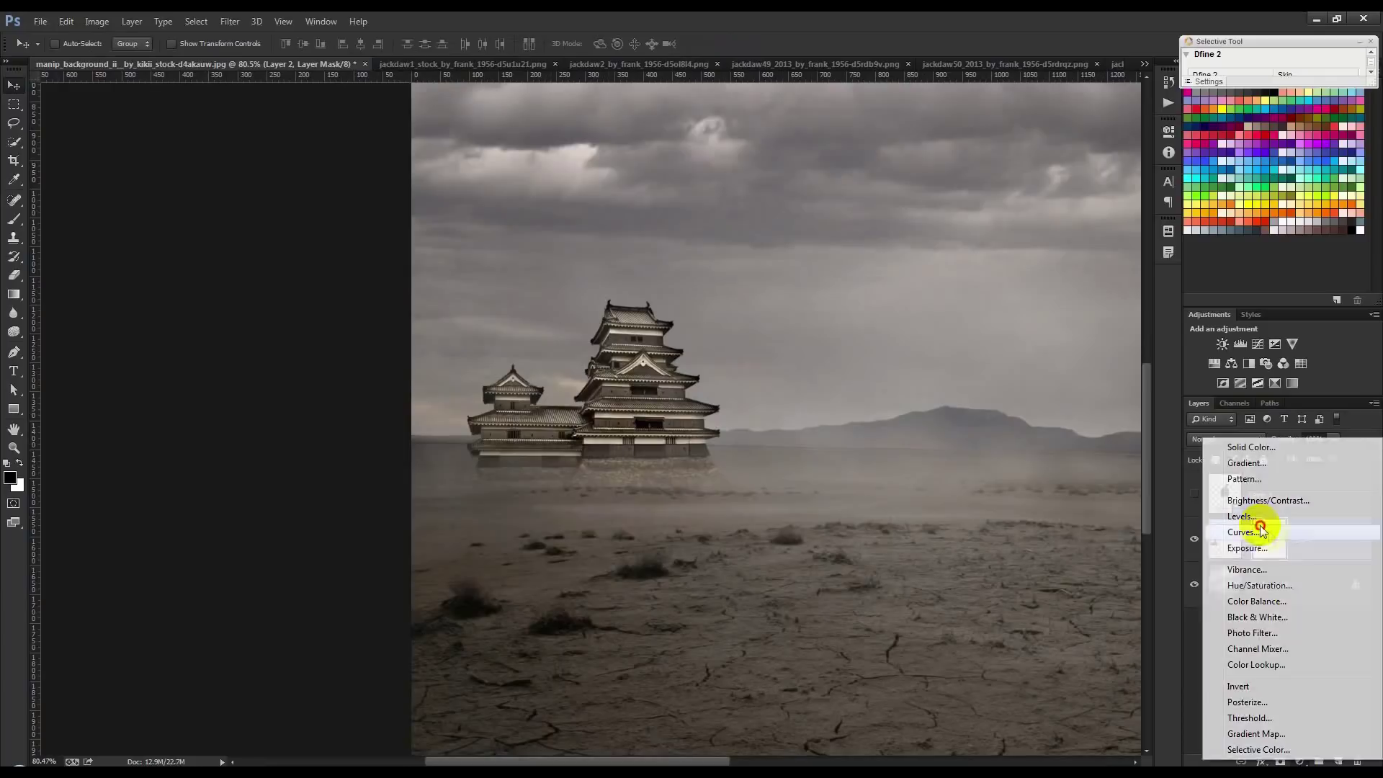
# Add a Curves adjustment layer clipped to the castle layer
pyautogui.click(1261, 528)
pyautogui.rightClick(1313, 550)
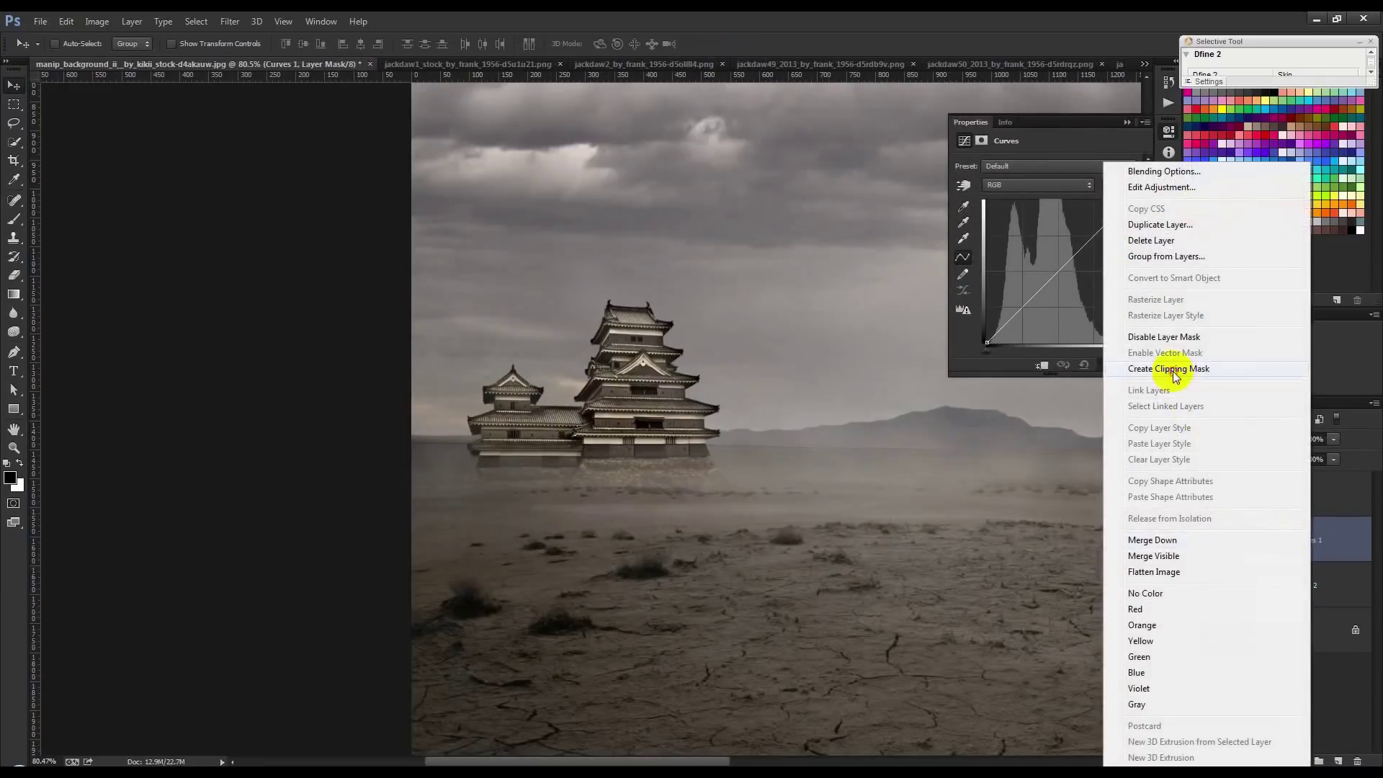
pyautogui.click(1176, 363)
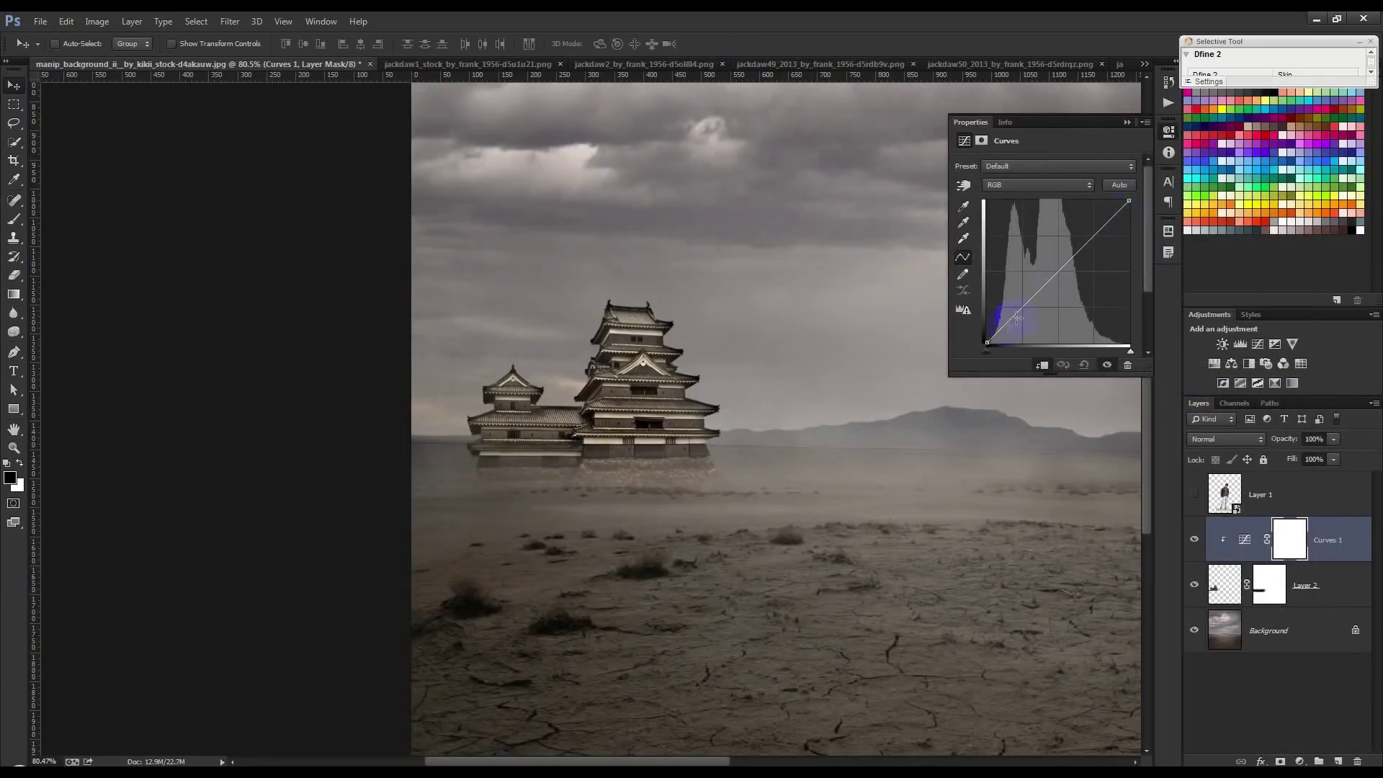
# Shape Curves 1 by lifting the midtones and pulling the highlight endpoint down
pyautogui.moveTo(973, 337)
pyautogui.mouseDown()
pyautogui.moveTo(991, 331)
pyautogui.moveTo(981, 324)
pyautogui.mouseUp()
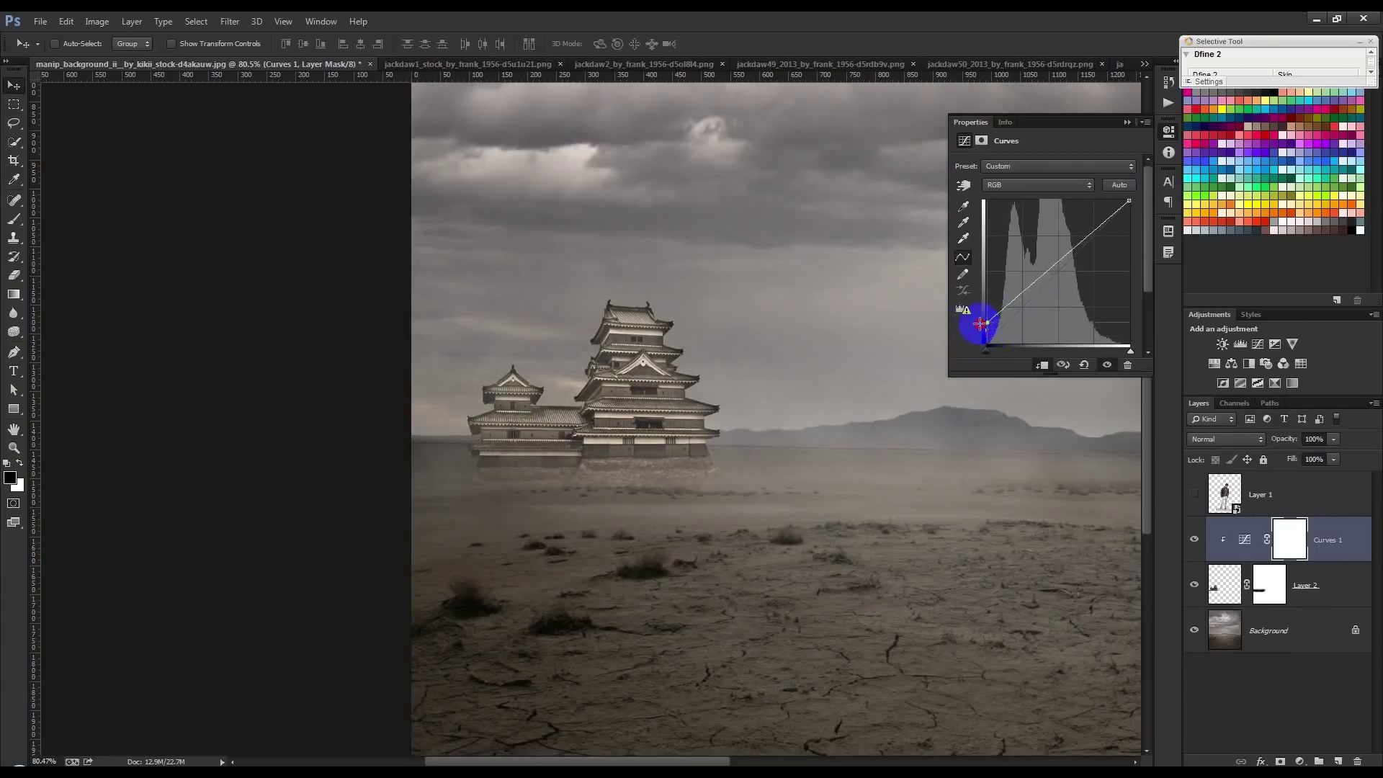
pyautogui.click(1072, 248)
pyautogui.moveTo(1073, 248); pyautogui.dragTo(1076, 256)
pyautogui.click(1124, 209)
pyautogui.moveTo(1131, 202); pyautogui.dragTo(1142, 241)
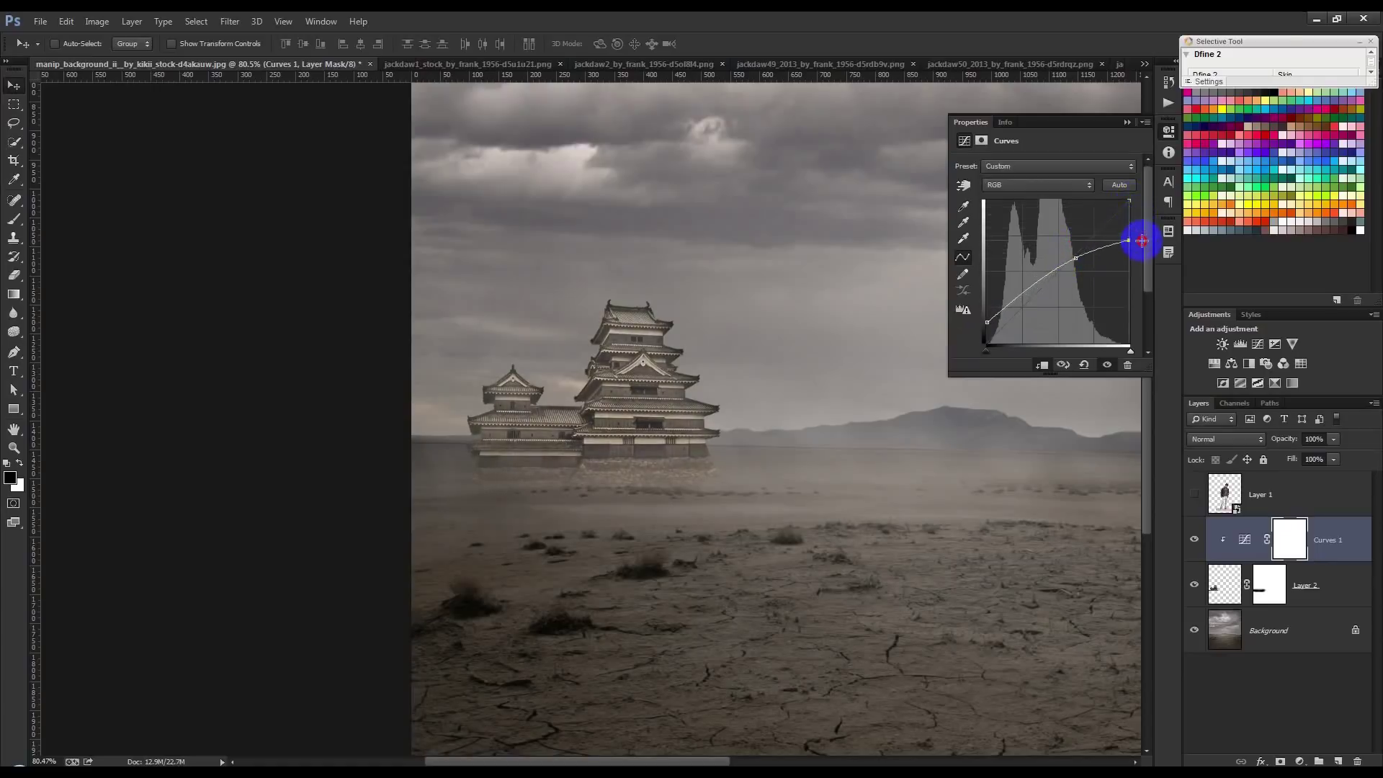
pyautogui.click(1064, 270)
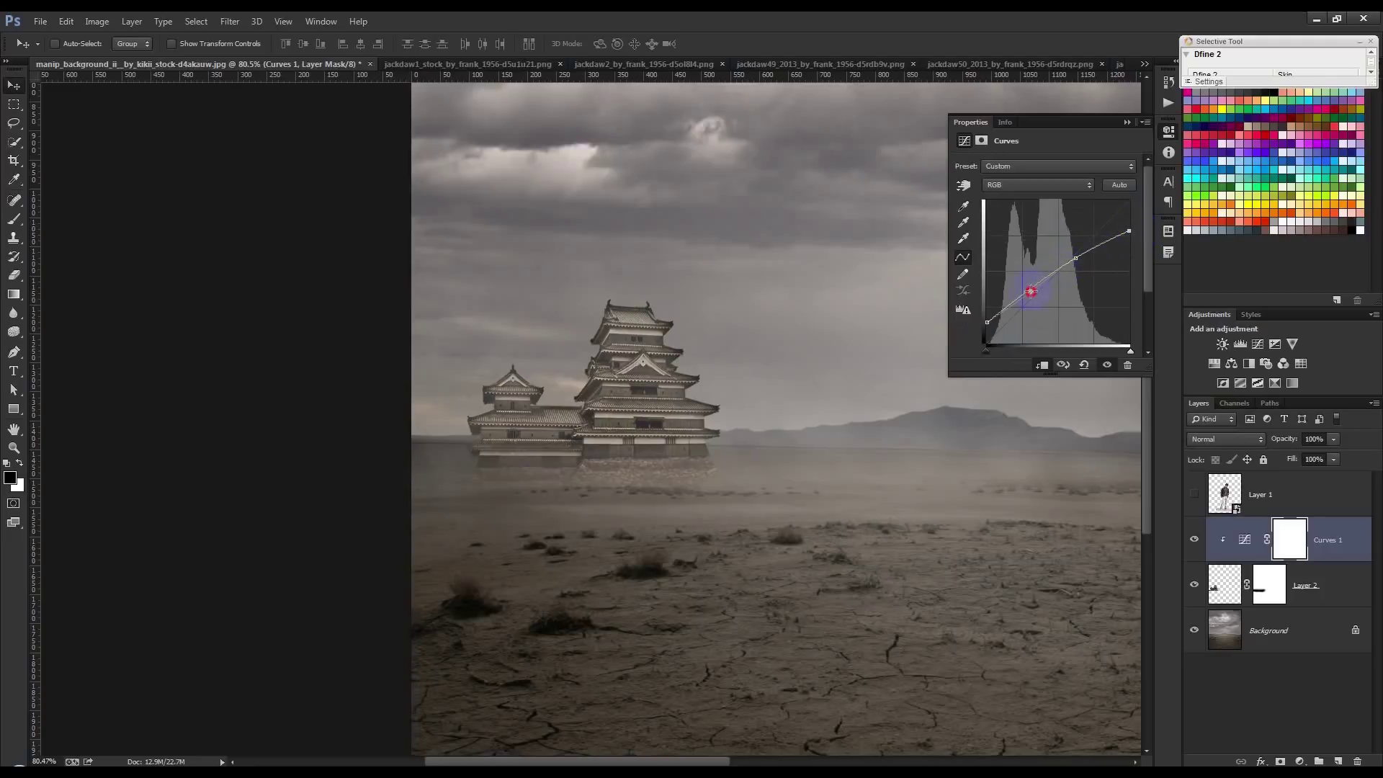
pyautogui.moveTo(1029, 292); pyautogui.dragTo(1032, 293)
pyautogui.click(1128, 122)
pyautogui.scroll(-1, 839, 447)
pyautogui.scroll(-2, 839, 447)
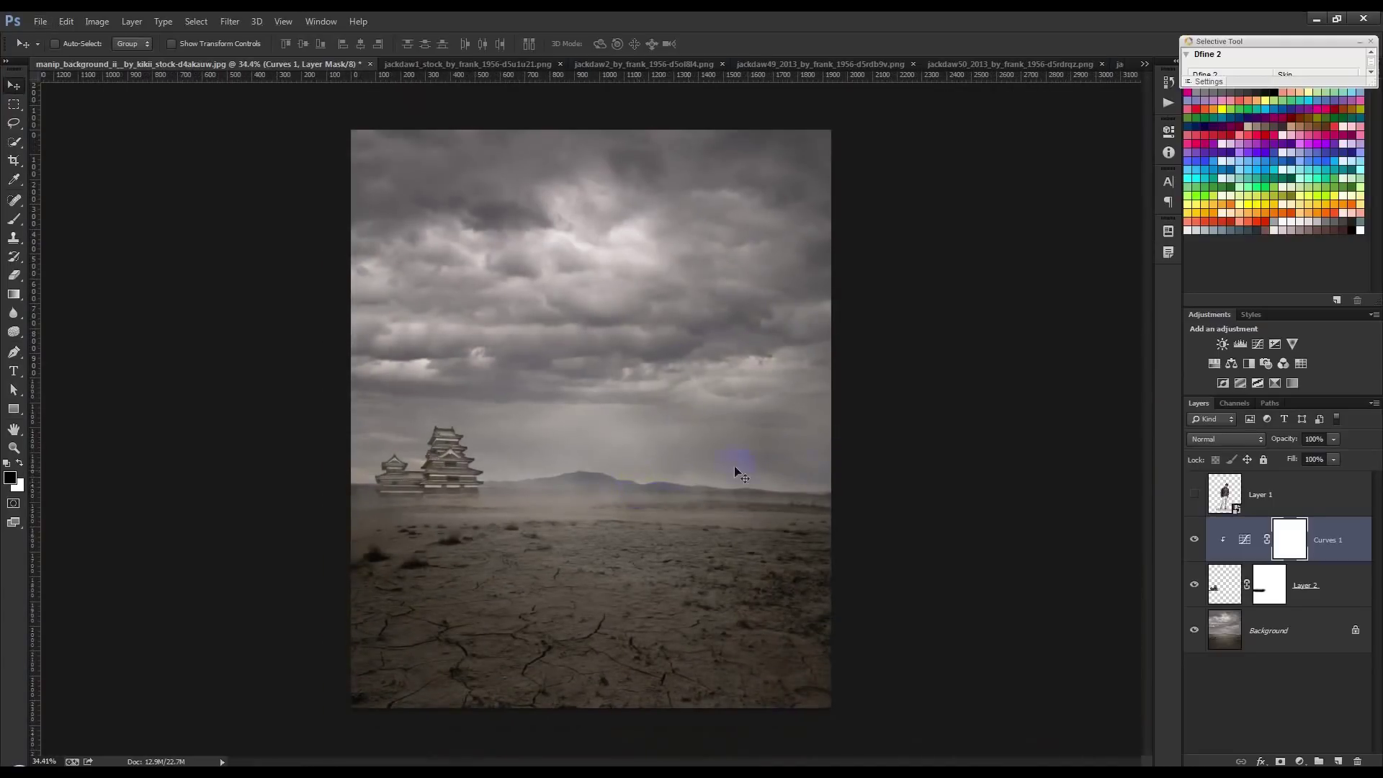
# Make Layer 1 visible again and duplicate it as Layer 1 copy
pyautogui.click(1267, 507)
pyautogui.click(1194, 495)
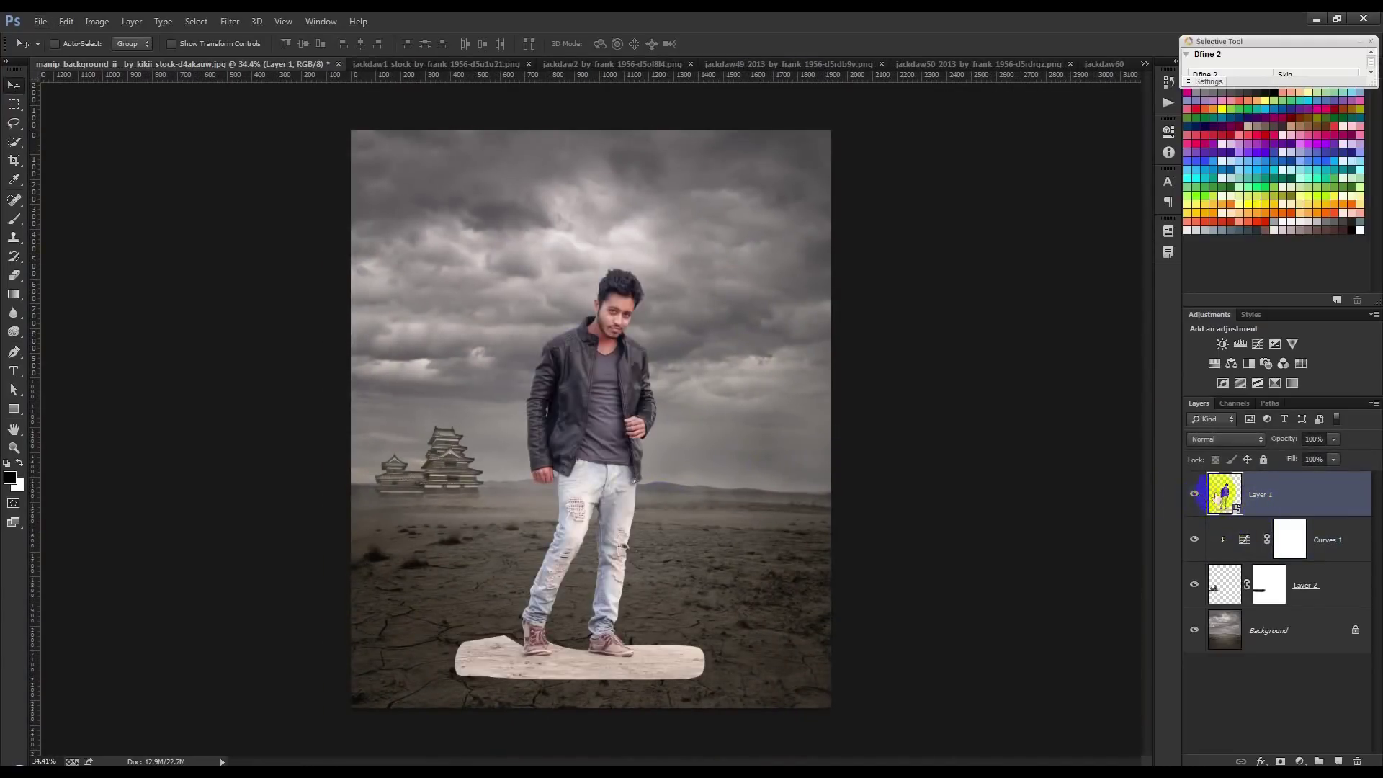
pyautogui.scroll(1, 809, 533)
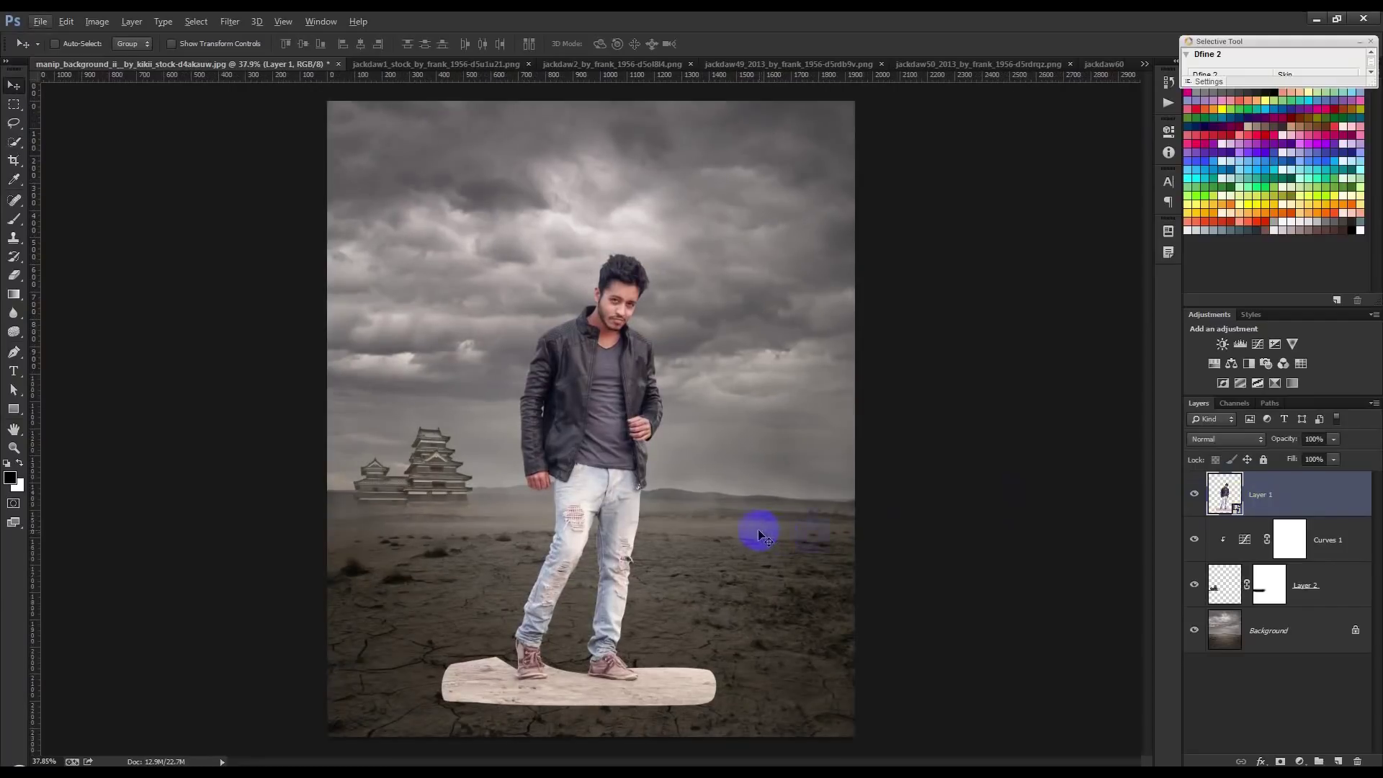
pyautogui.rightClick(1281, 497)
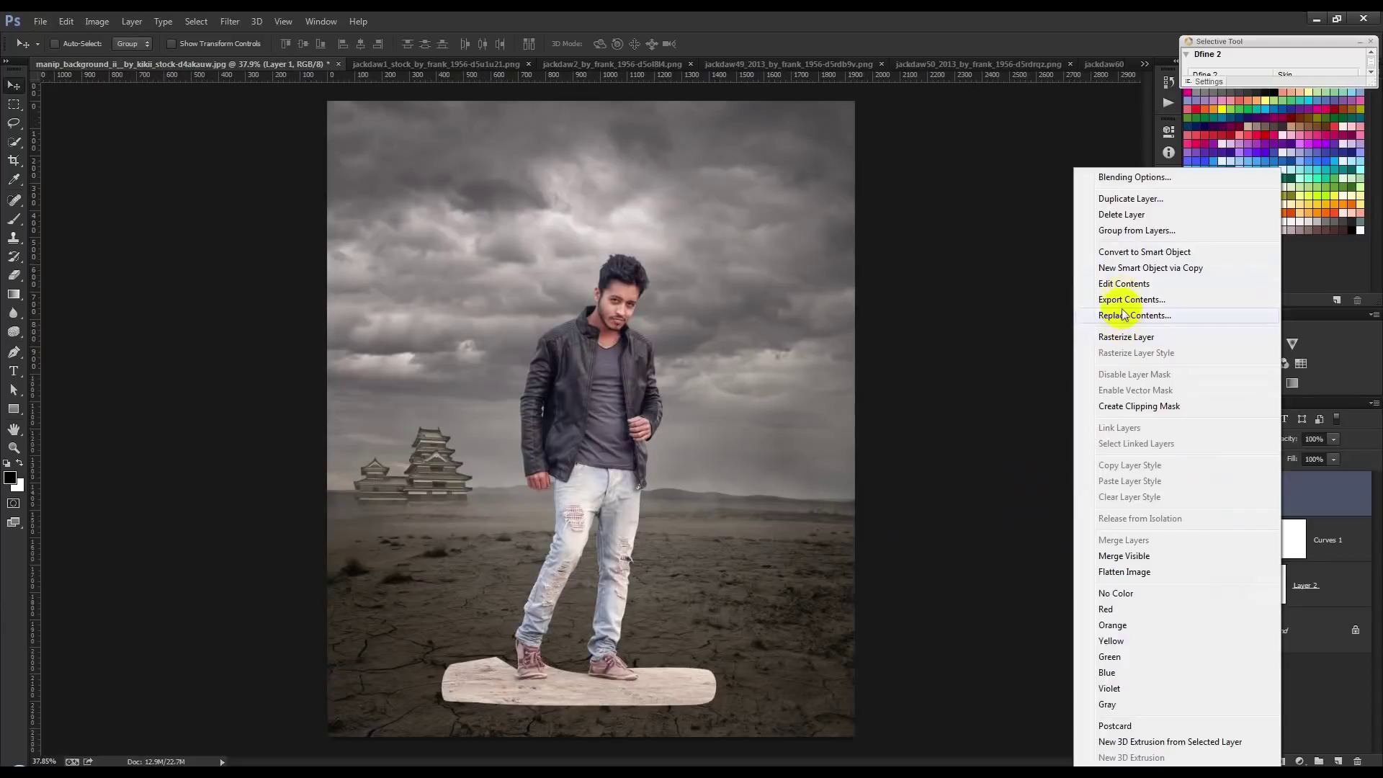
pyautogui.click(1127, 199)
pyautogui.click(828, 246)
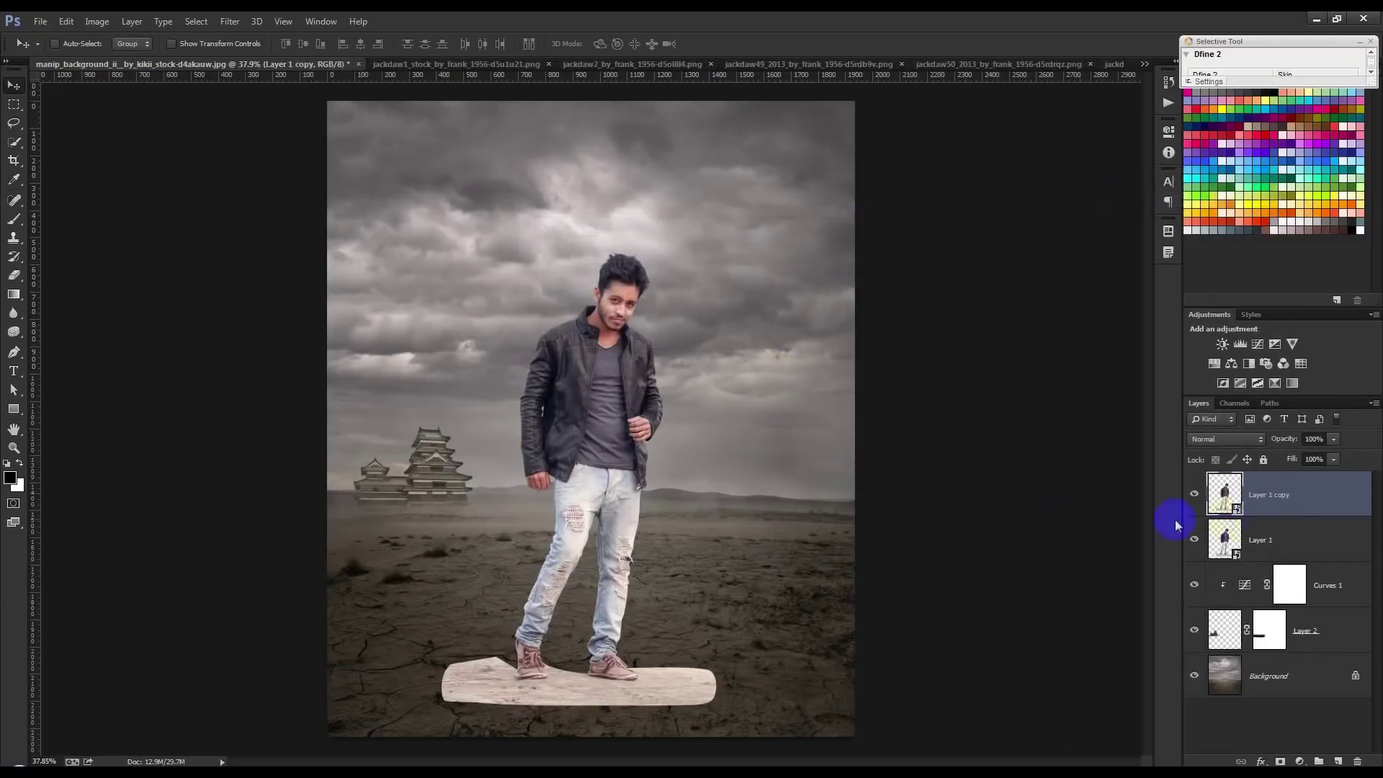
# Move Layer 1 and Layer 1 copy together left of centre, then hide the copy
pyautogui.keyDown('shift'); pyautogui.click(1297, 537); pyautogui.keyUp('shift')
pyautogui.moveTo(776, 536)
pyautogui.mouseDown()
pyautogui.moveTo(830, 519)
pyautogui.moveTo(818, 521)
pyautogui.mouseUp()
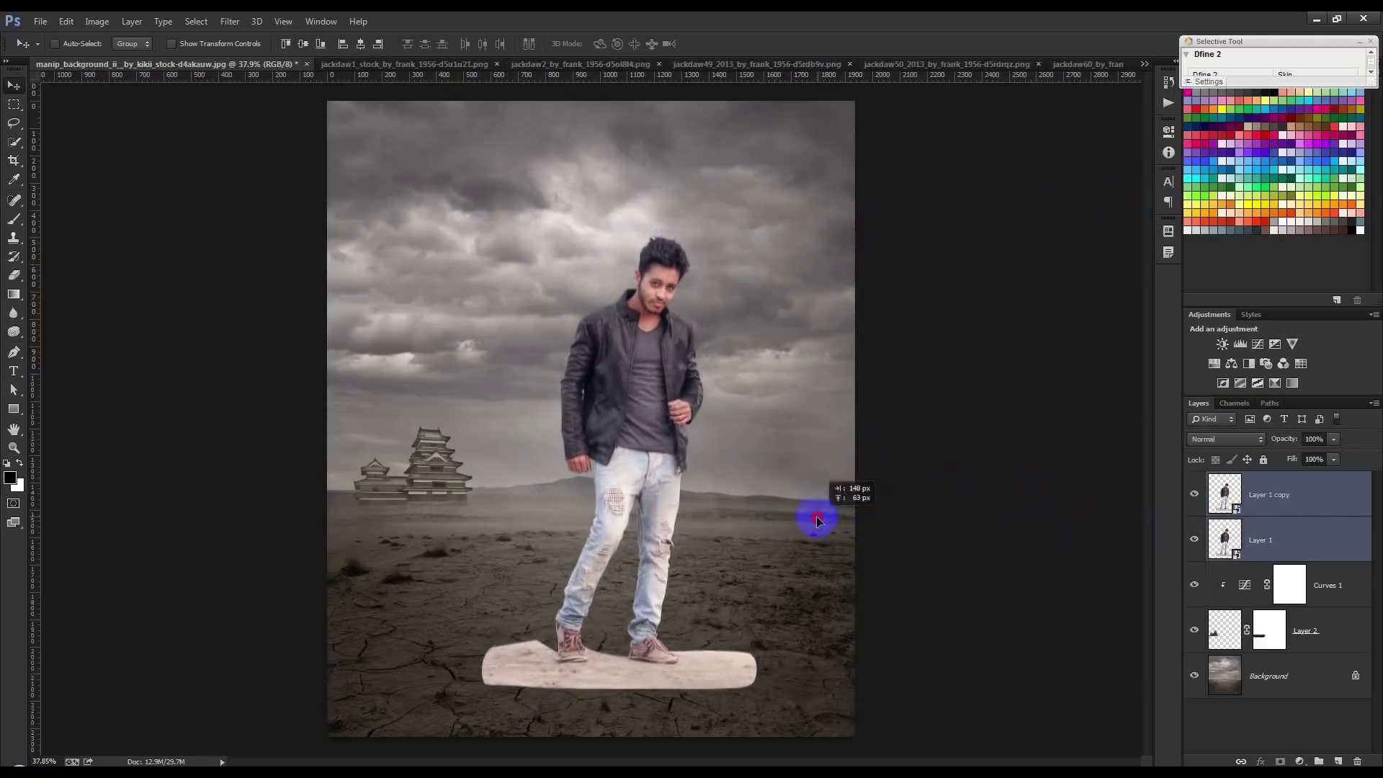
pyautogui.moveTo(818, 520); pyautogui.dragTo(816, 526)
pyautogui.moveTo(680, 592)
pyautogui.mouseDown()
pyautogui.moveTo(696, 594)
pyautogui.moveTo(581, 592)
pyautogui.mouseUp()
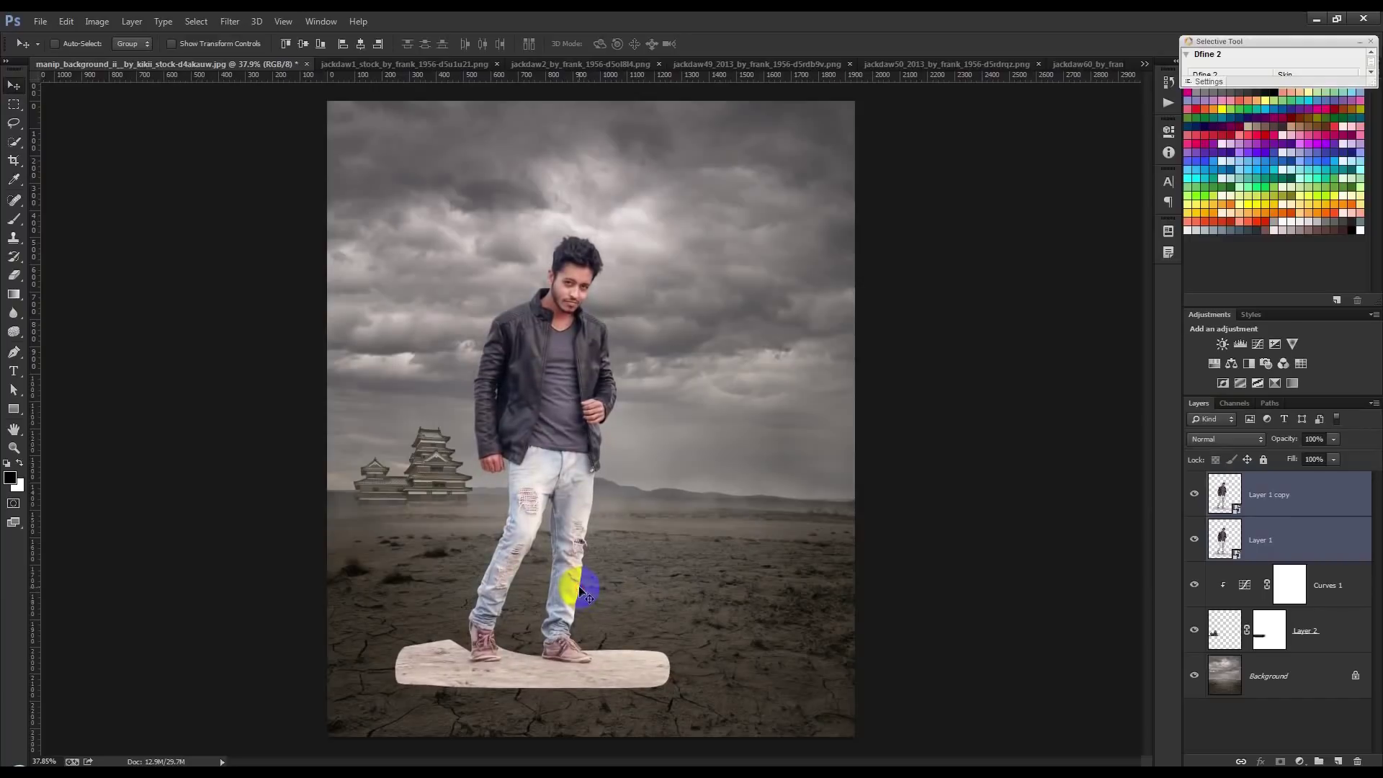
pyautogui.scroll(2, 625, 591)
pyautogui.scroll(2, 605, 613)
pyautogui.scroll(1, 668, 573)
pyautogui.scroll(1, 636, 561)
pyautogui.scroll(1, 618, 571)
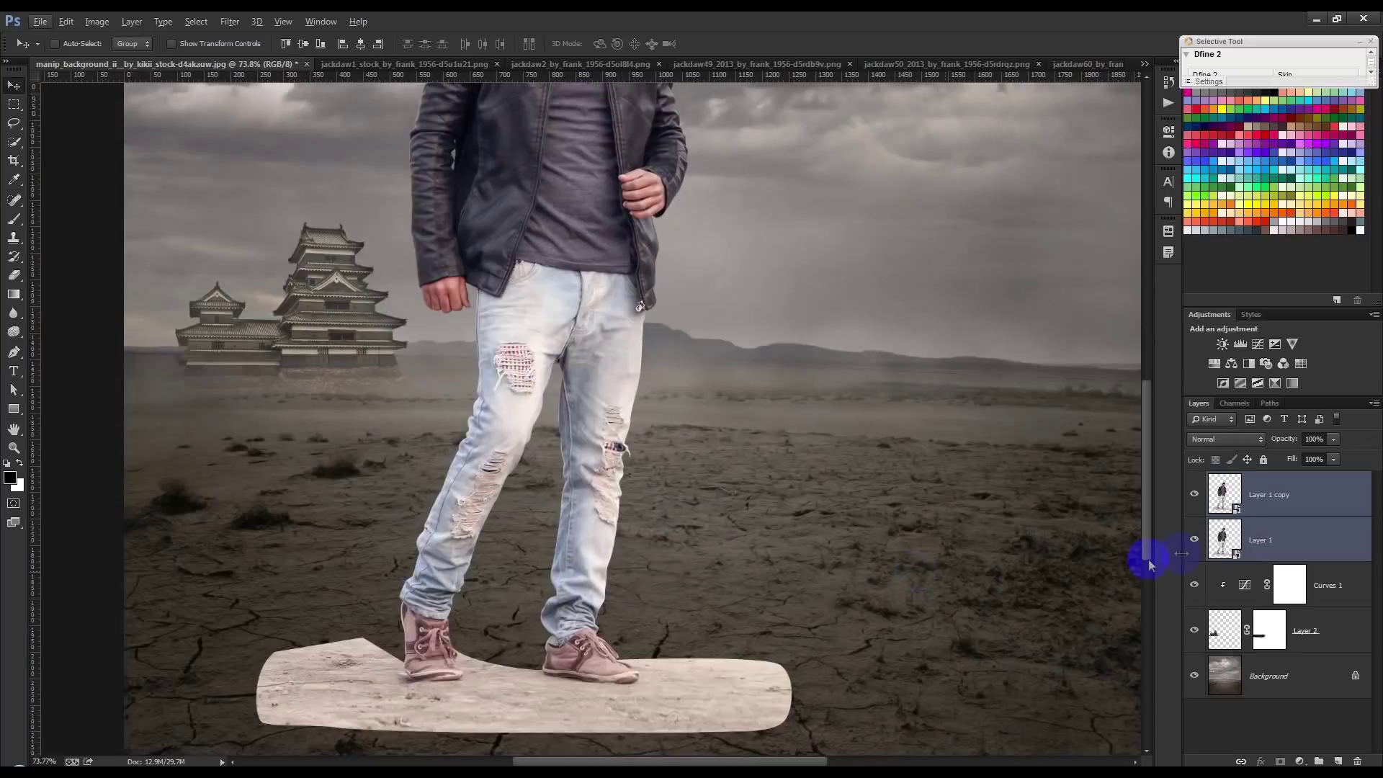
pyautogui.click(1275, 502)
# Set the original Layer 1's blend mode to Multiply
pyautogui.click(1195, 494)
pyautogui.click(1261, 533)
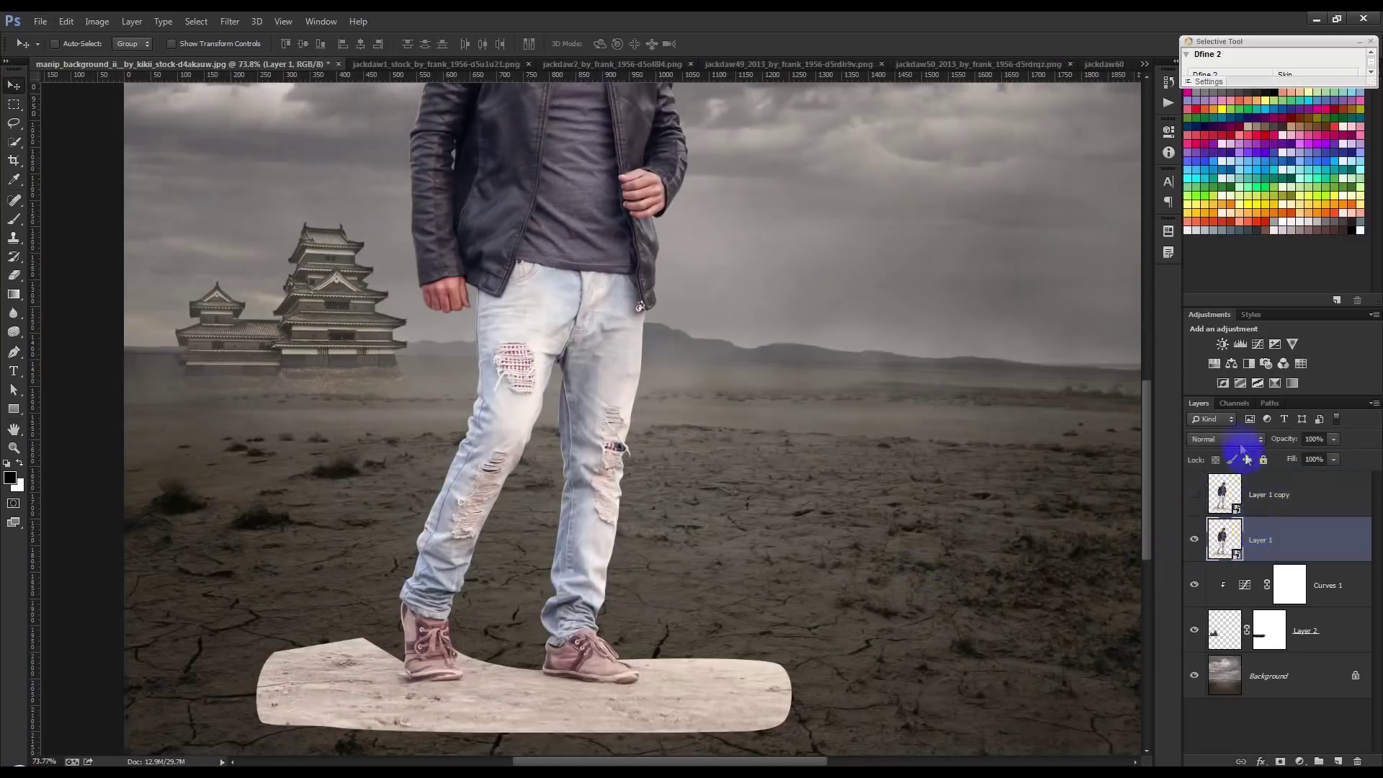
pyautogui.click(1240, 441)
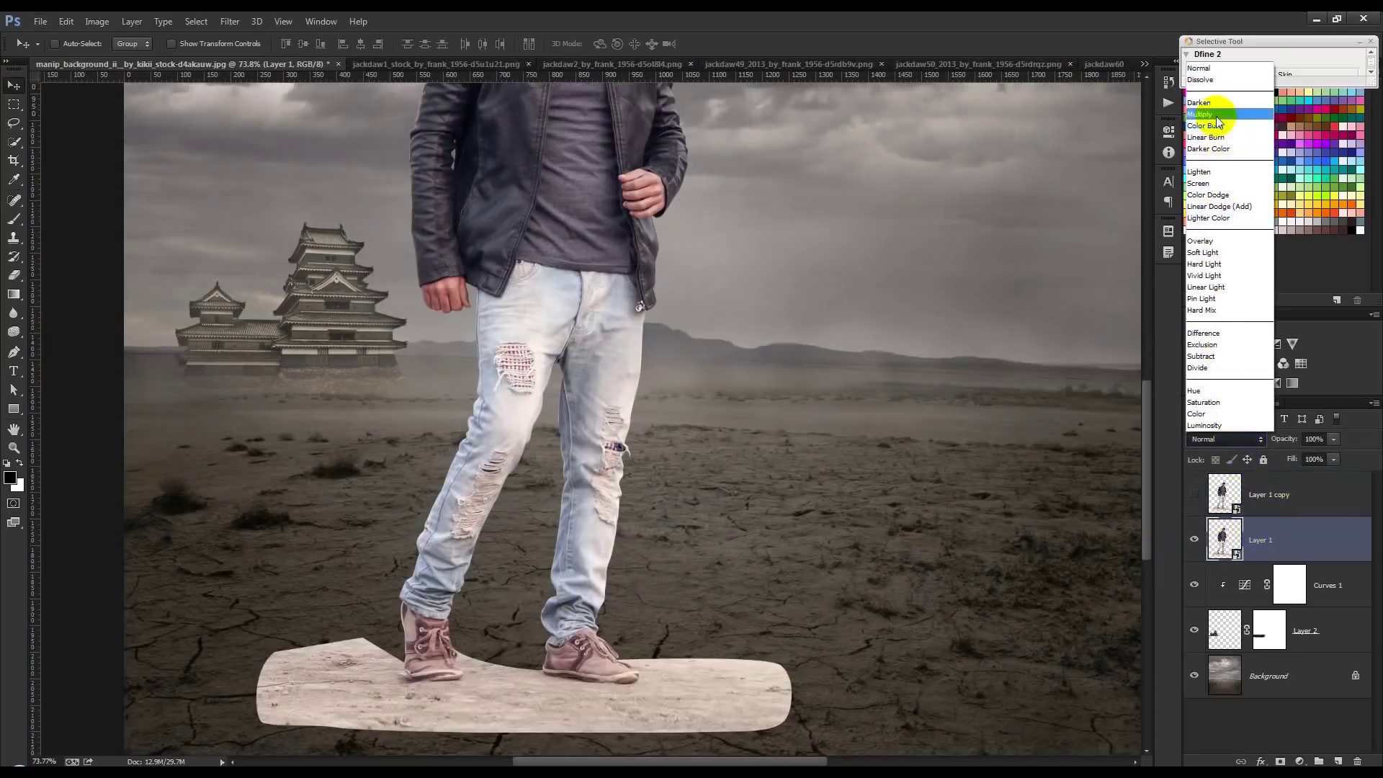
pyautogui.click(1218, 113)
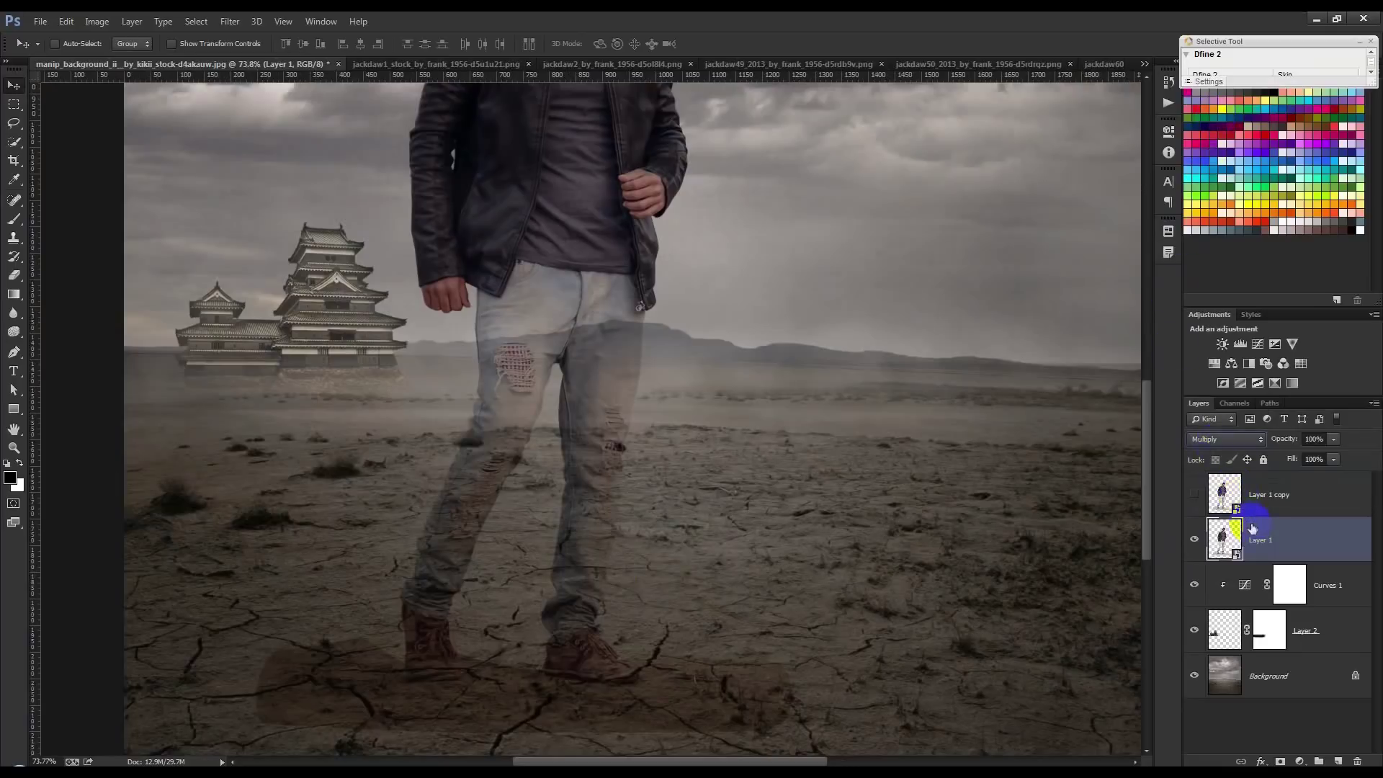
pyautogui.scroll(3, 658, 636)
pyautogui.moveTo(658, 636); pyautogui.dragTo(768, 455)
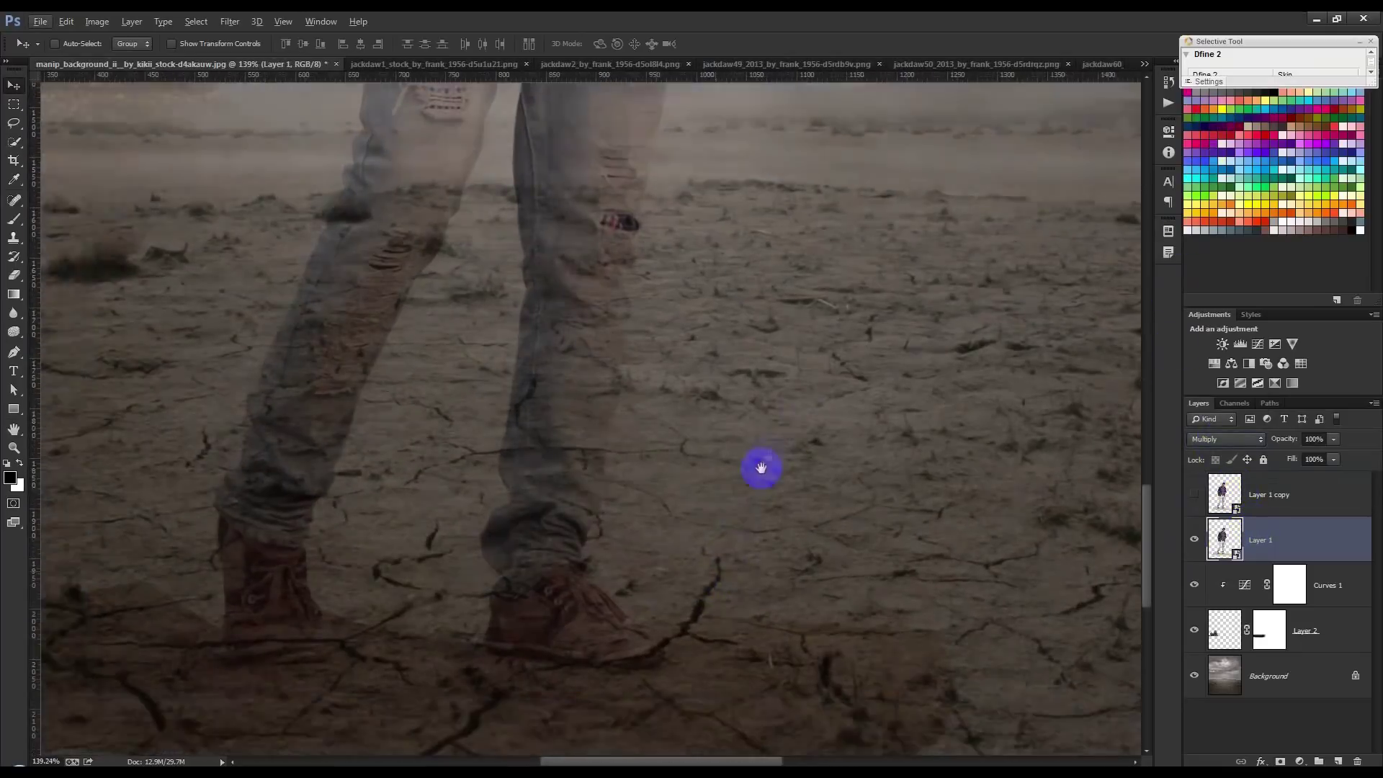
# Rasterize Layer 1 for erasing and set a large soft eraser of size 125
pyautogui.click(14, 277)
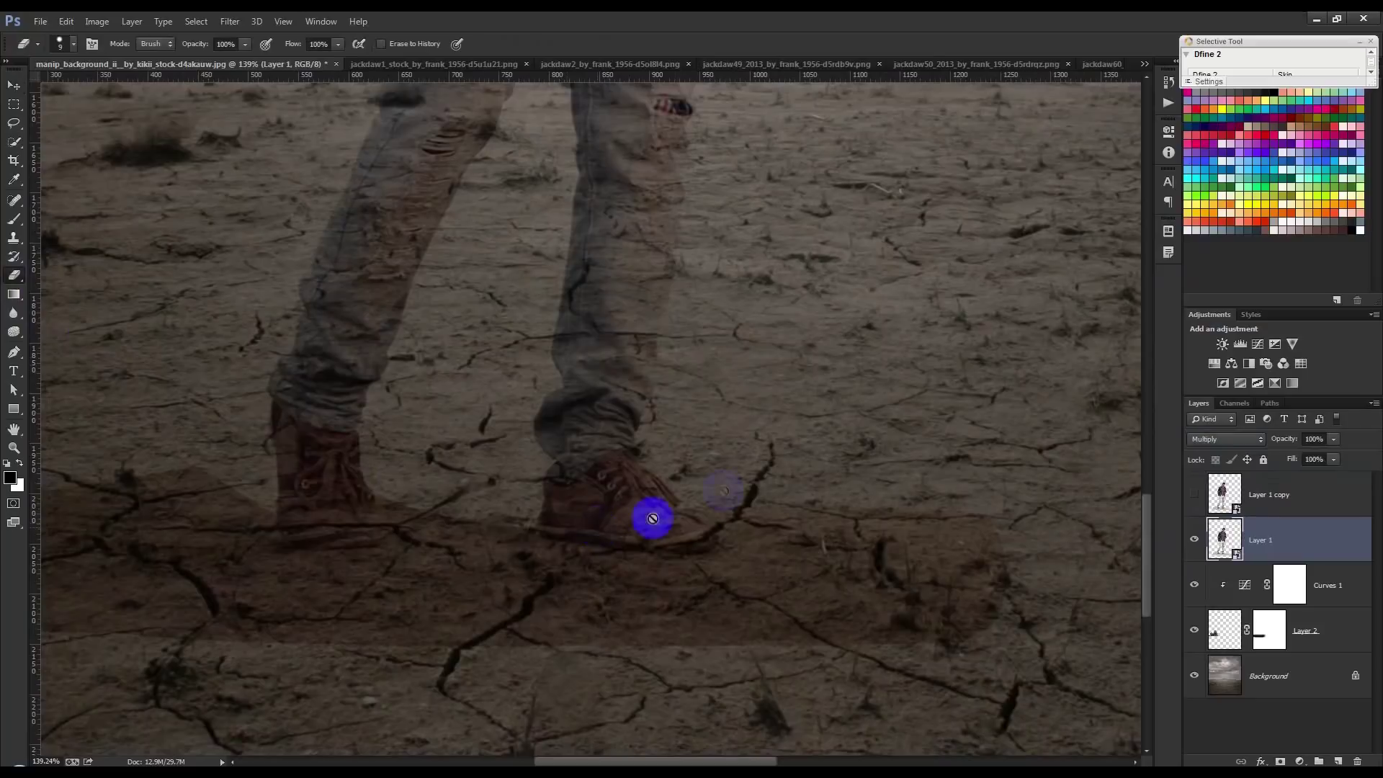
pyautogui.click(721, 494)
pyautogui.click(674, 306)
pyautogui.moveTo(926, 514)
pyautogui.mouseDown()
pyautogui.moveTo(898, 516)
pyautogui.moveTo(977, 469)
pyautogui.mouseUp()
pyautogui.press(']')
pyautogui.press(']')
pyautogui.press(']')
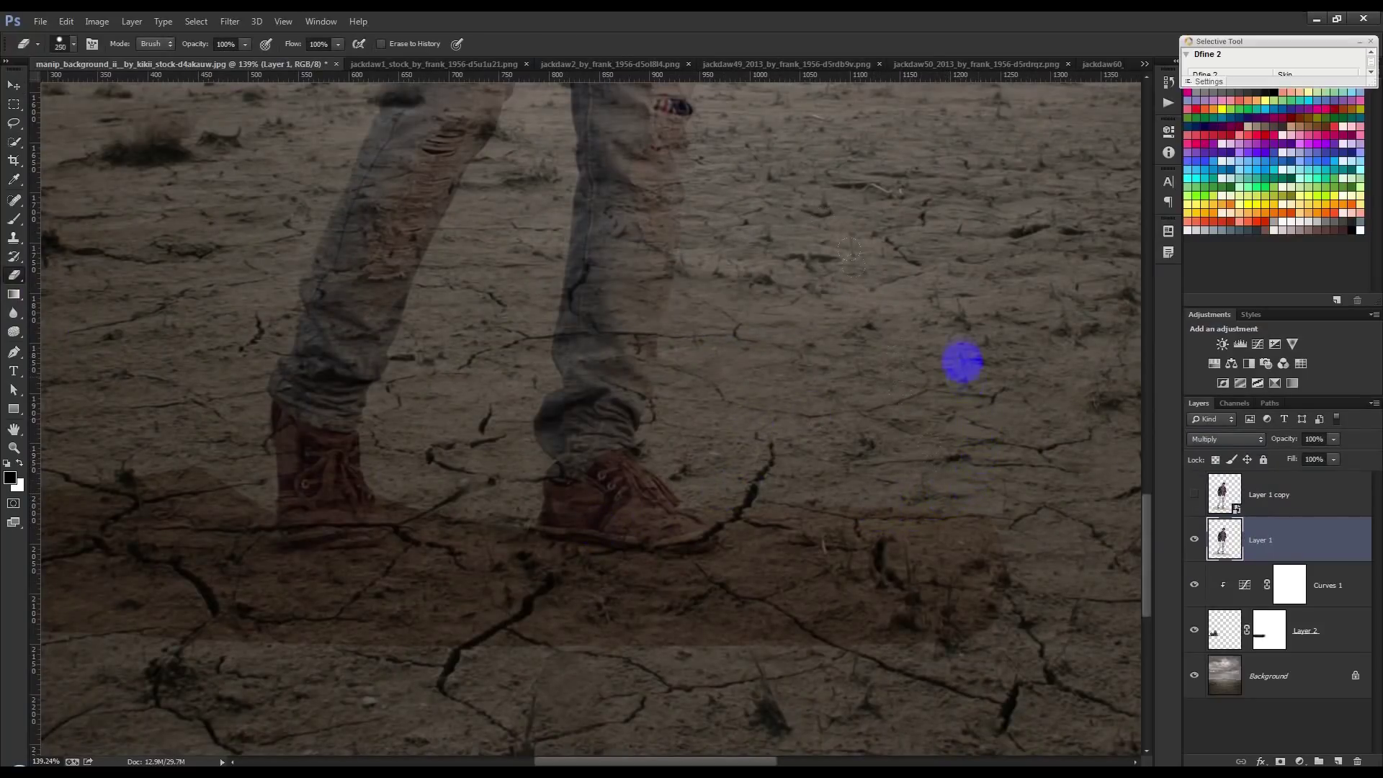
pyautogui.moveTo(1011, 390); pyautogui.dragTo(1062, 480)
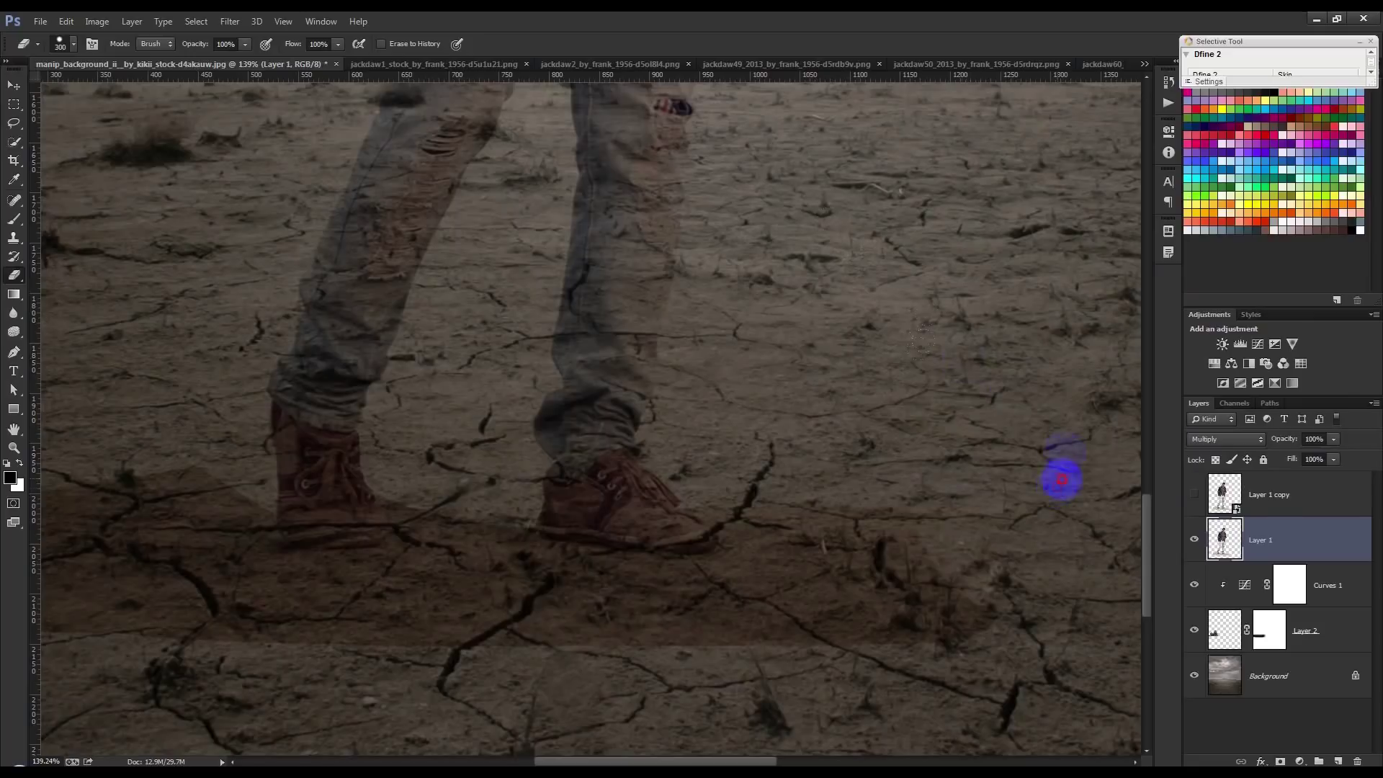
pyautogui.rightClick(1006, 339)
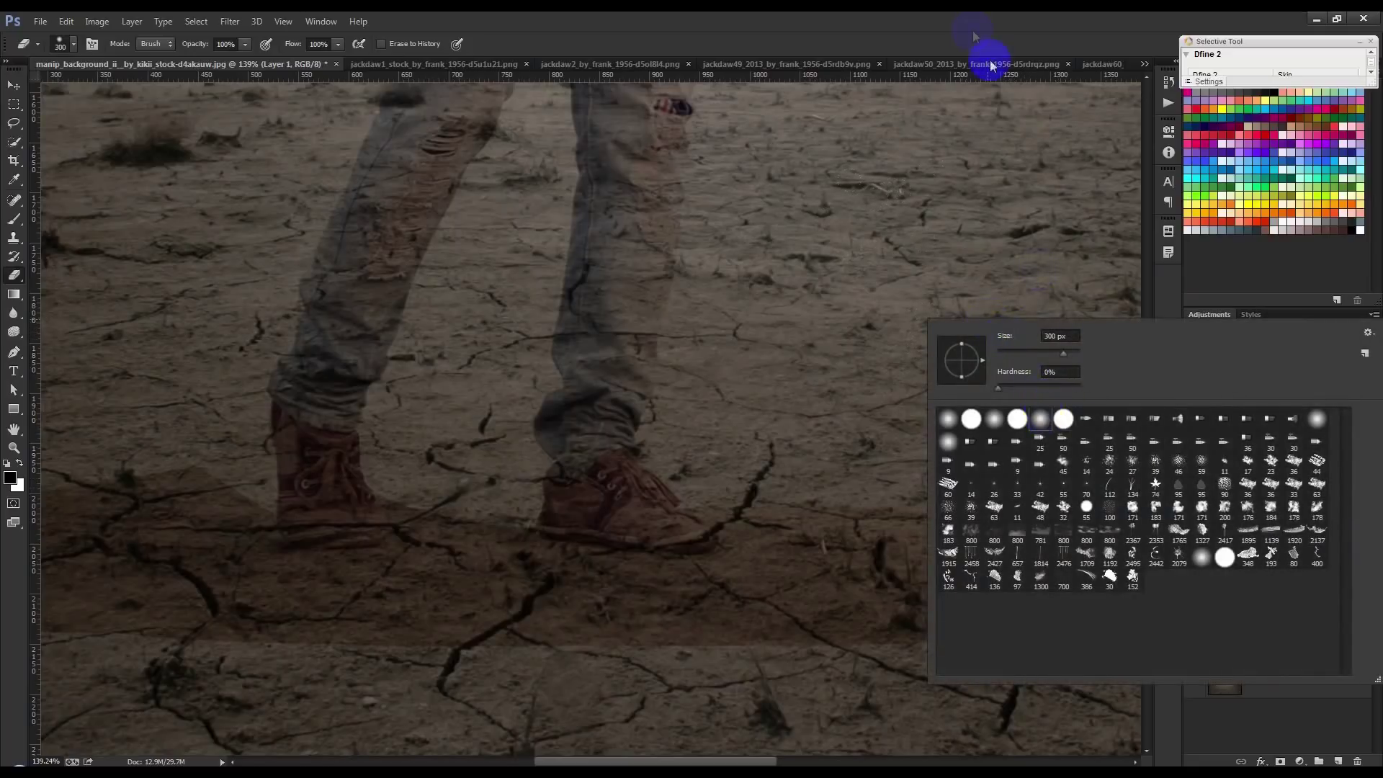
pyautogui.click(957, 195)
pyautogui.moveTo(904, 378); pyautogui.dragTo(834, 315)
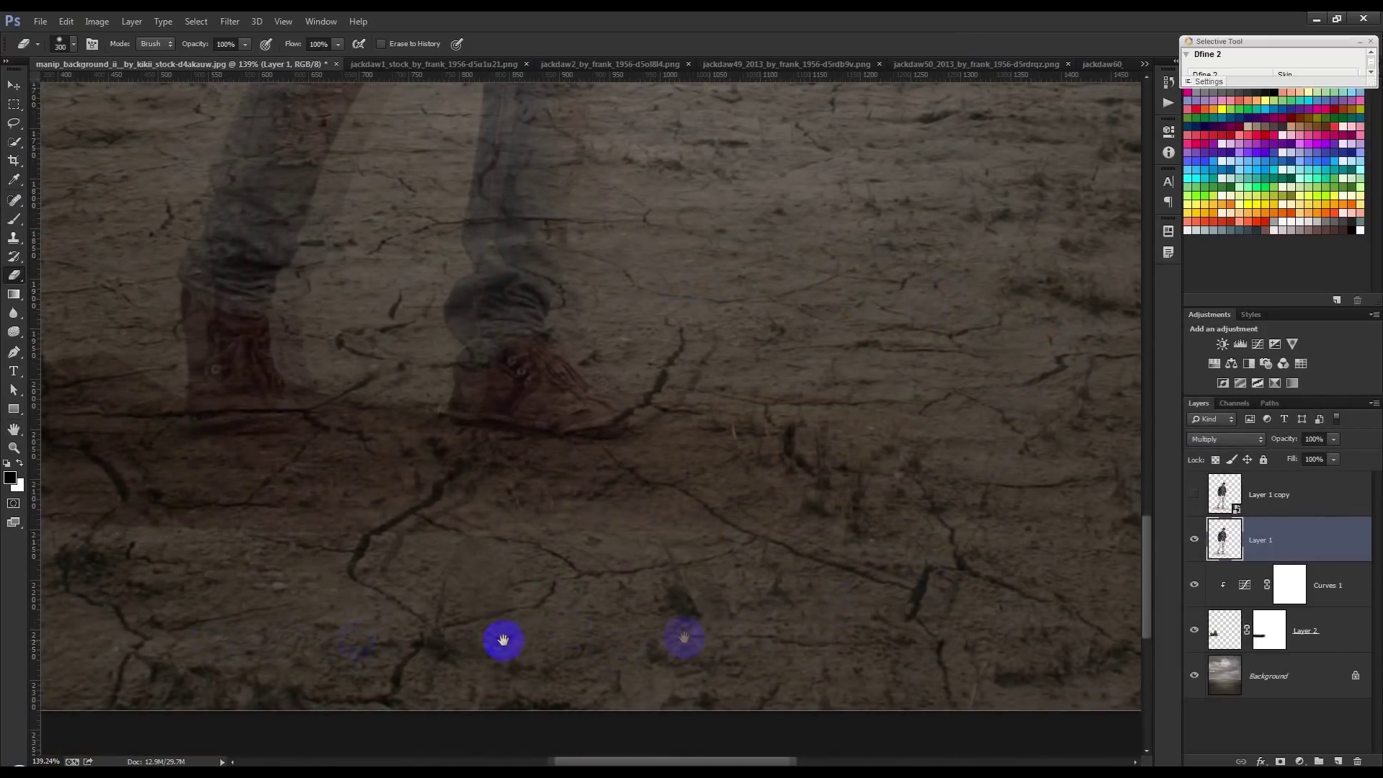
pyautogui.moveTo(503, 639); pyautogui.dragTo(842, 640)
# Erase the man from Layer 1, legs through head, then show Layer 1 copy again
pyautogui.moveTo(419, 232)
pyautogui.mouseDown()
pyautogui.moveTo(559, 213)
pyautogui.moveTo(759, 281)
pyautogui.moveTo(709, 259)
pyautogui.mouseUp()
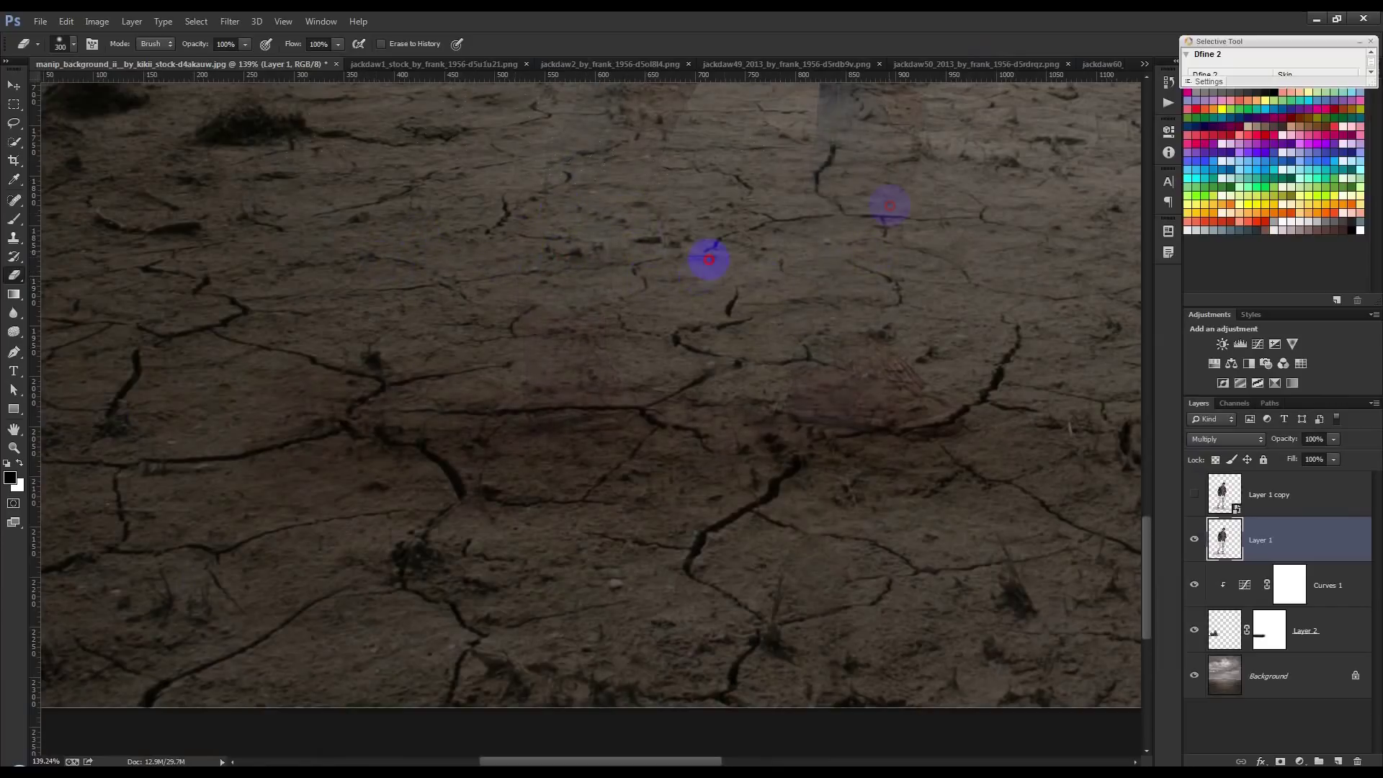
pyautogui.scroll(-1, 778, 518)
pyautogui.scroll(-1, 770, 540)
pyautogui.scroll(-1, 771, 538)
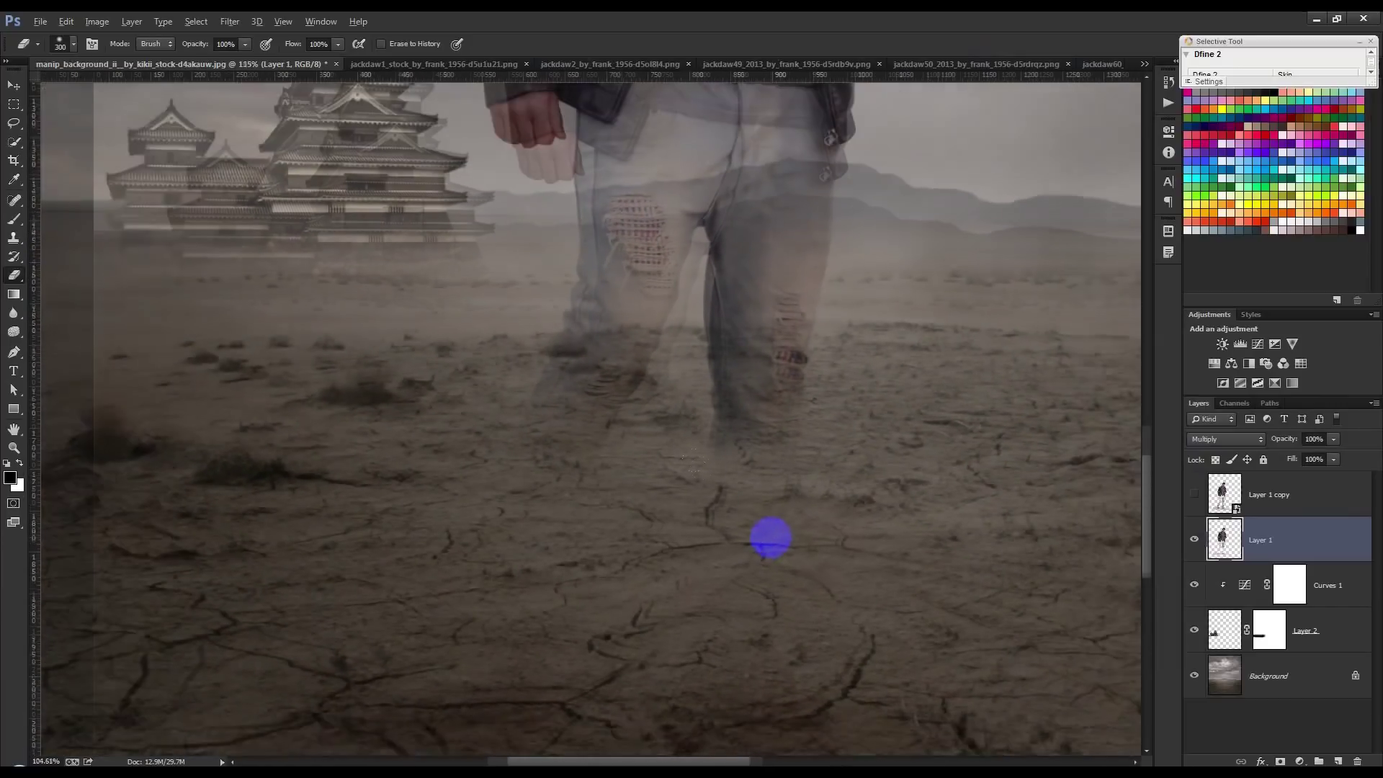
pyautogui.scroll(-2, 771, 538)
pyautogui.moveTo(772, 494)
pyautogui.mouseDown()
pyautogui.moveTo(704, 454)
pyautogui.moveTo(828, 283)
pyautogui.moveTo(822, 213)
pyautogui.moveTo(807, 435)
pyautogui.mouseUp()
pyautogui.moveTo(907, 227)
pyautogui.mouseDown()
pyautogui.moveTo(781, 410)
pyautogui.moveTo(704, 195)
pyautogui.moveTo(767, 441)
pyautogui.mouseUp()
pyautogui.moveTo(729, 300)
pyautogui.mouseDown()
pyautogui.moveTo(618, 253)
pyautogui.moveTo(540, 346)
pyautogui.moveTo(500, 346)
pyautogui.moveTo(702, 353)
pyautogui.moveTo(500, 369)
pyautogui.mouseUp()
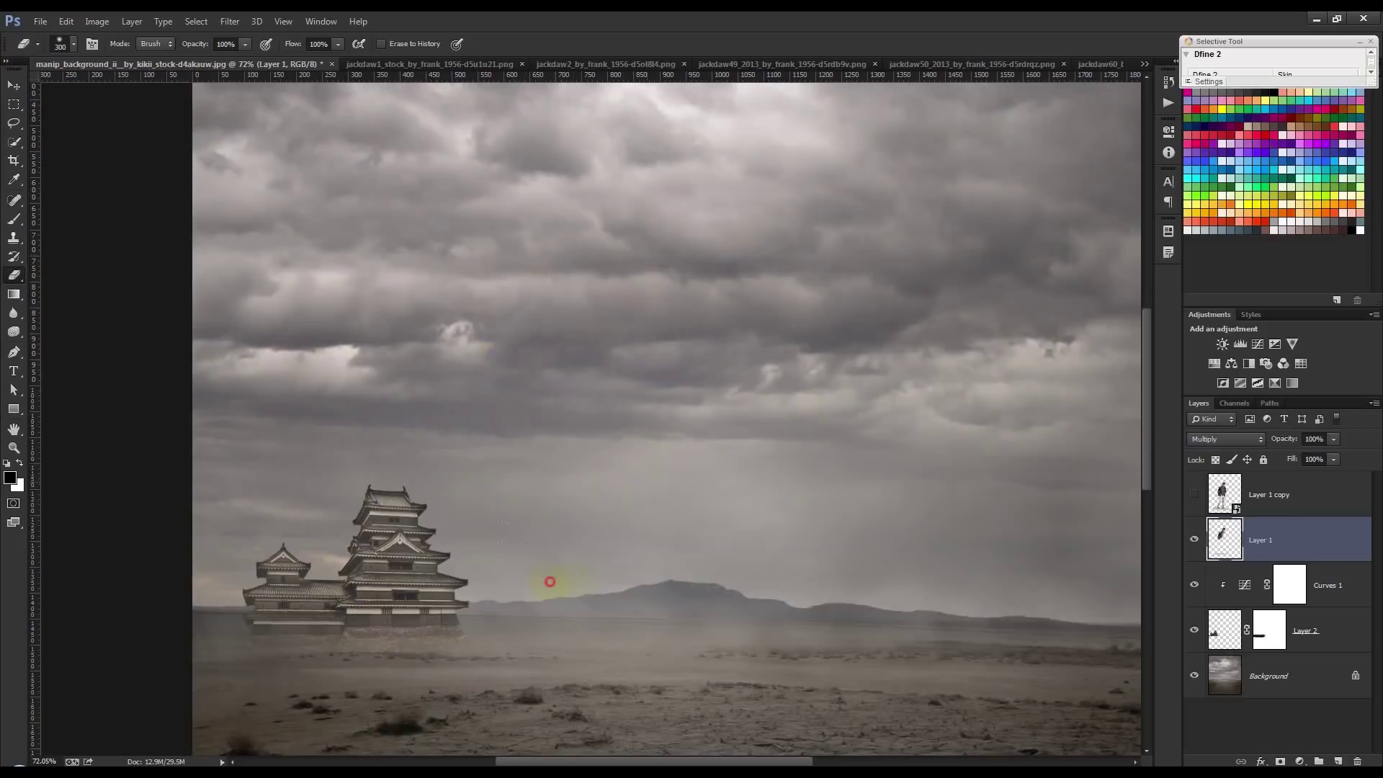
pyautogui.scroll(-2, 576, 576)
pyautogui.scroll(-3, 608, 572)
pyautogui.scroll(-3, 612, 569)
pyautogui.scroll(-1, 618, 565)
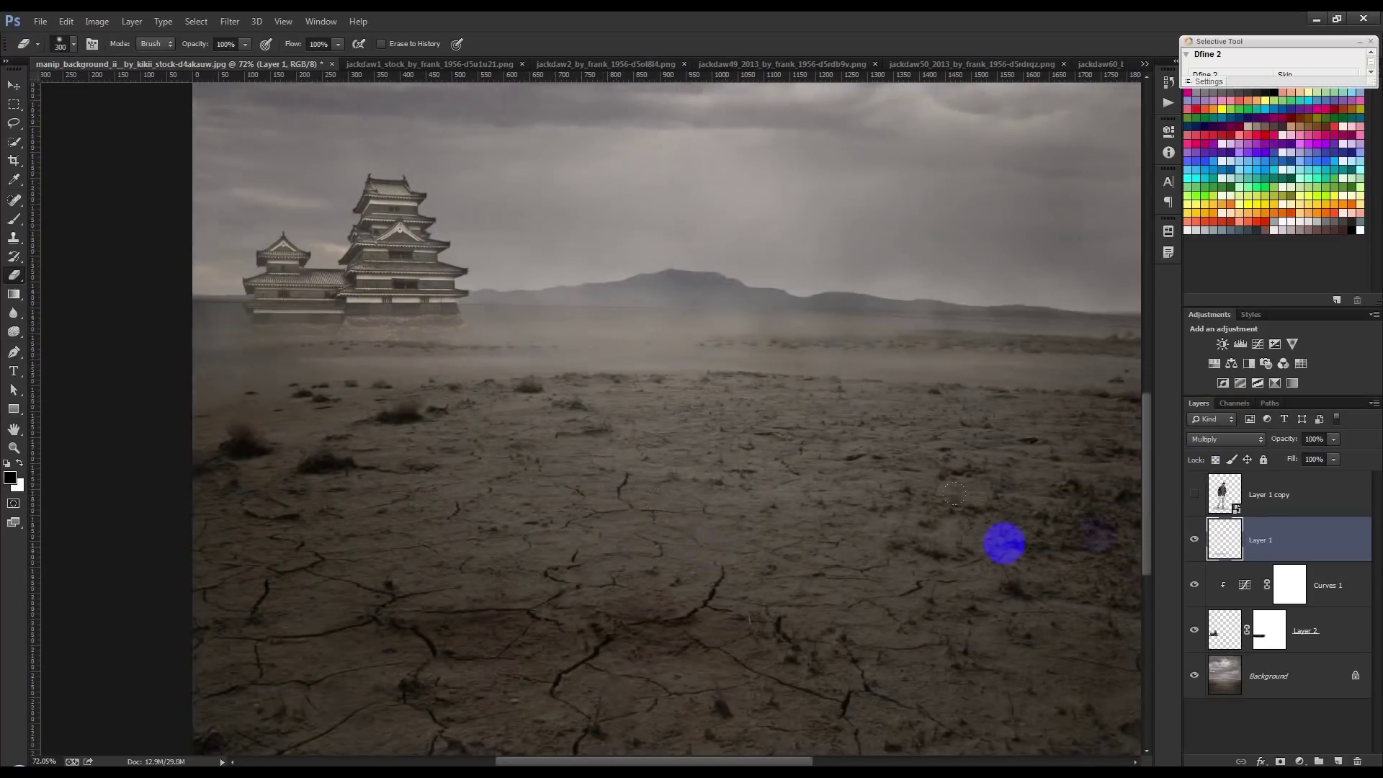
pyautogui.click(1194, 494)
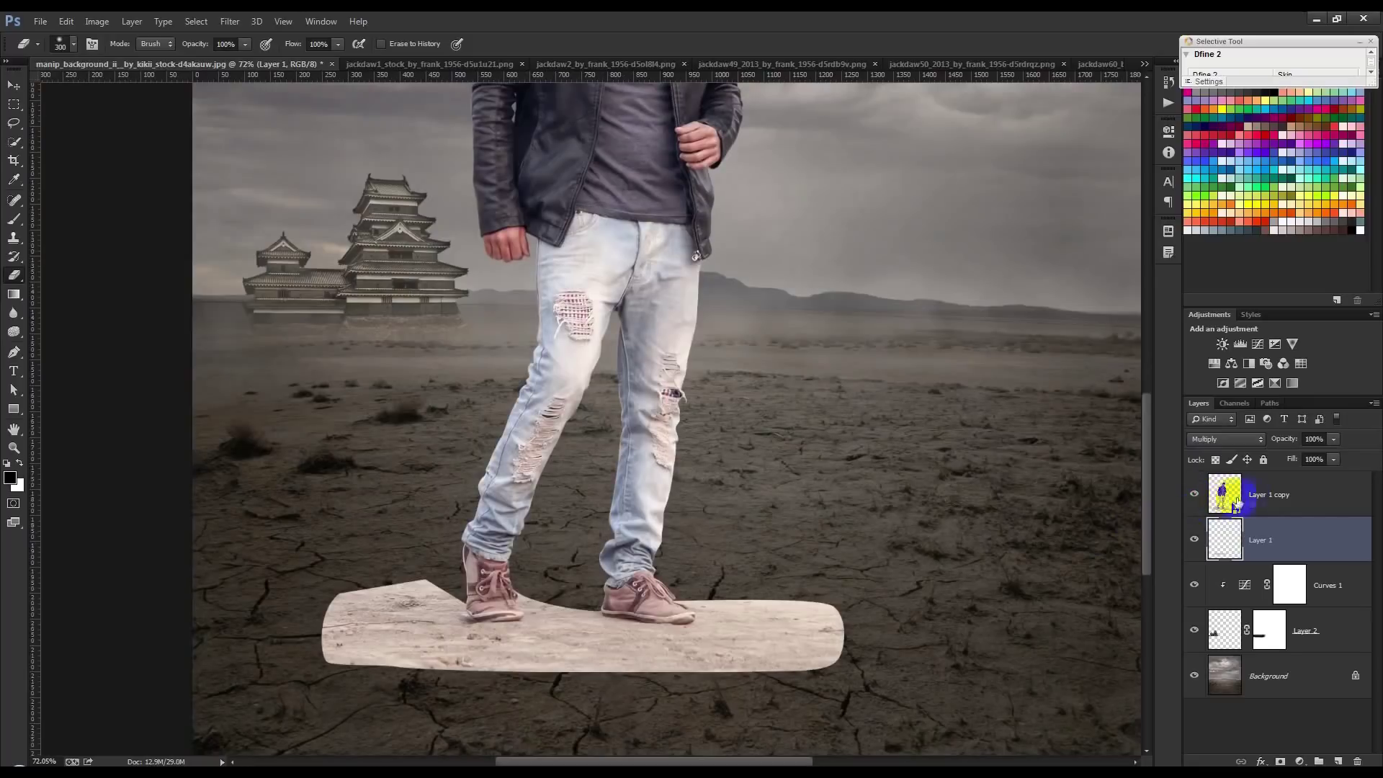
# Add a layer mask to Layer 1 copy and get a black brush ready on it
pyautogui.click(1280, 502)
pyautogui.click(1281, 762)
pyautogui.scroll(3, 611, 661)
pyautogui.moveTo(951, 674); pyautogui.dragTo(834, 646)
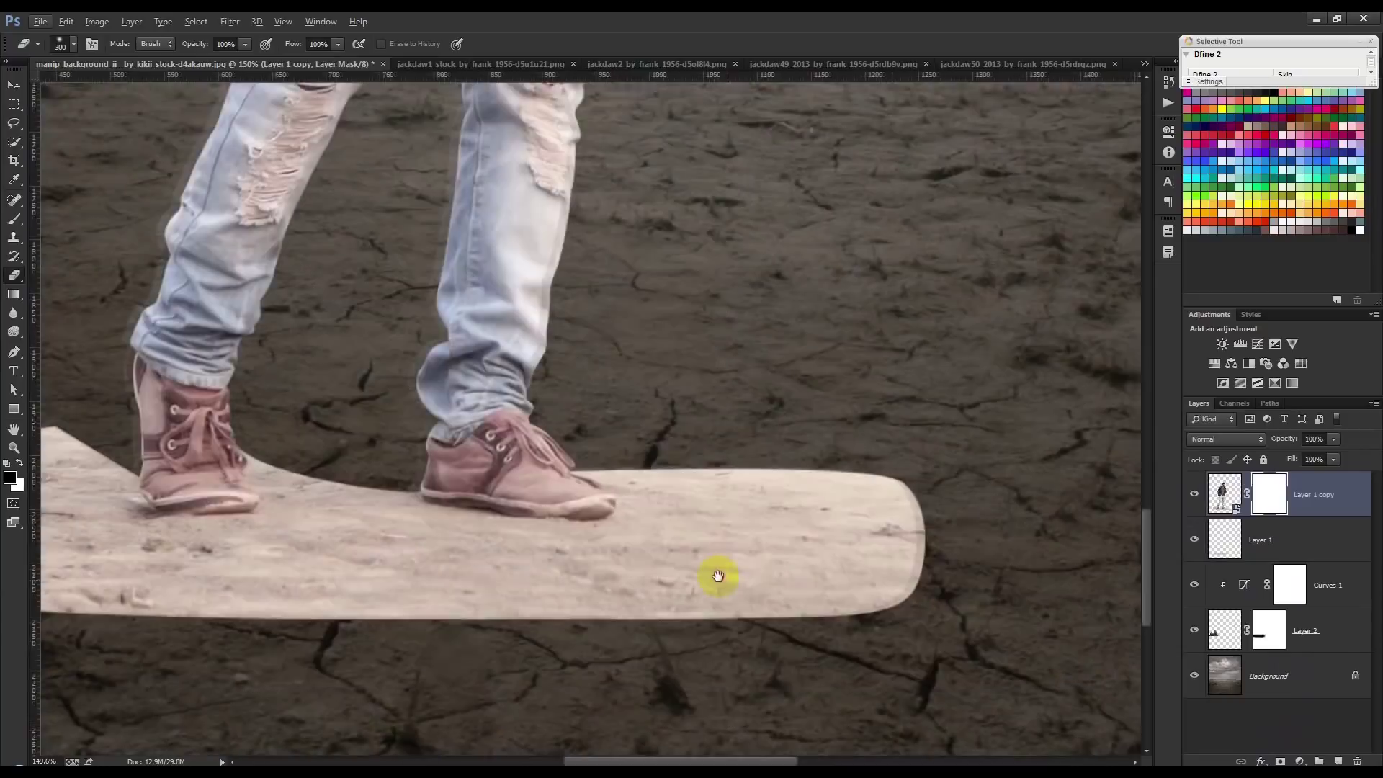
pyautogui.click(1269, 510)
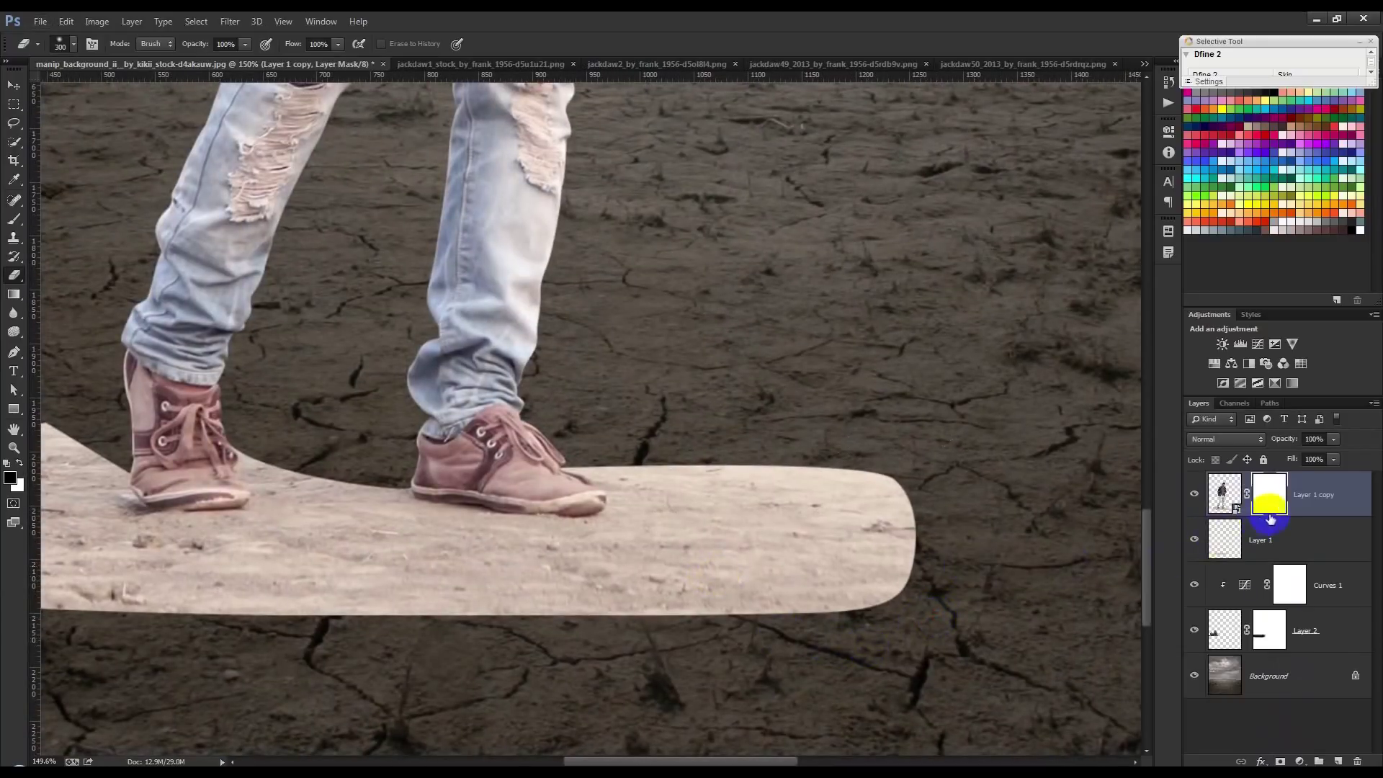
pyautogui.click(1194, 494)
pyautogui.click(1267, 504)
pyautogui.click(903, 526)
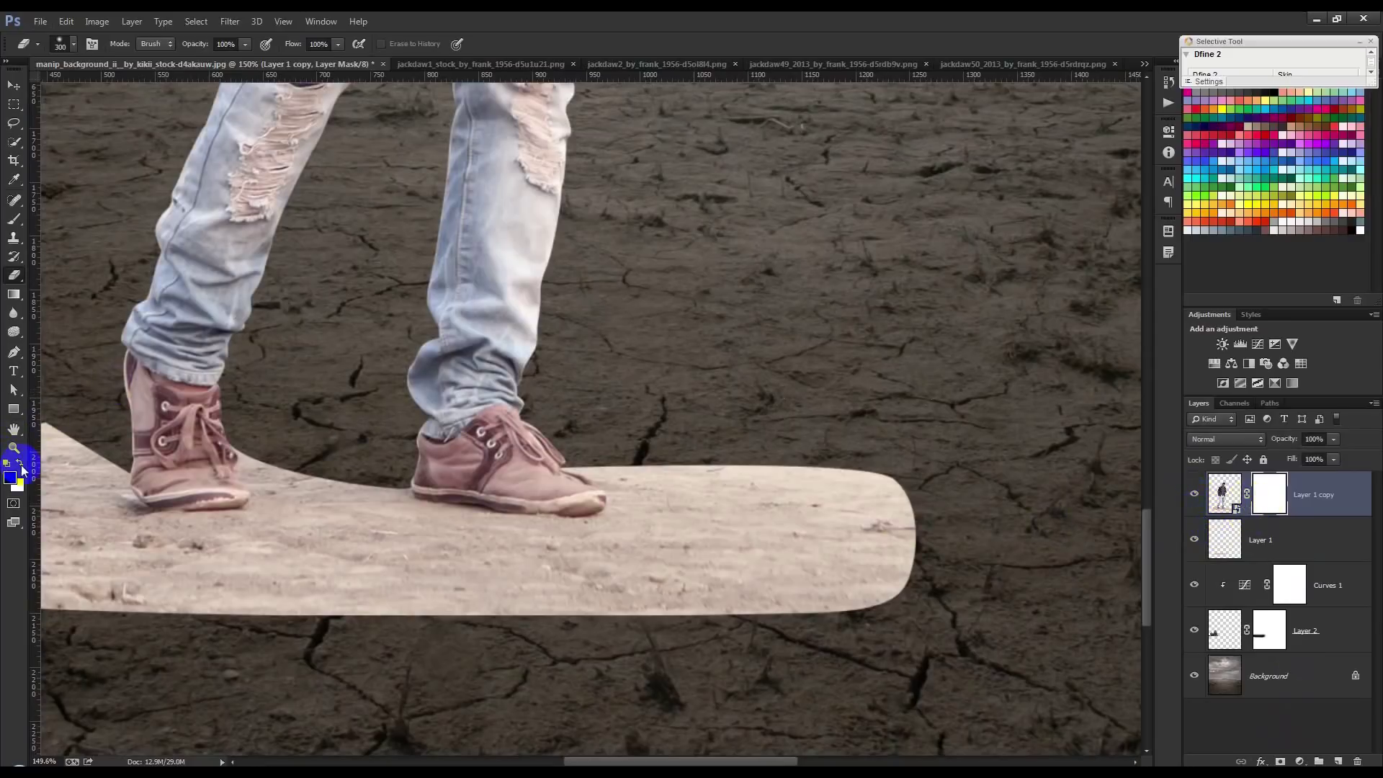
pyautogui.press('d')
pyautogui.click(15, 222)
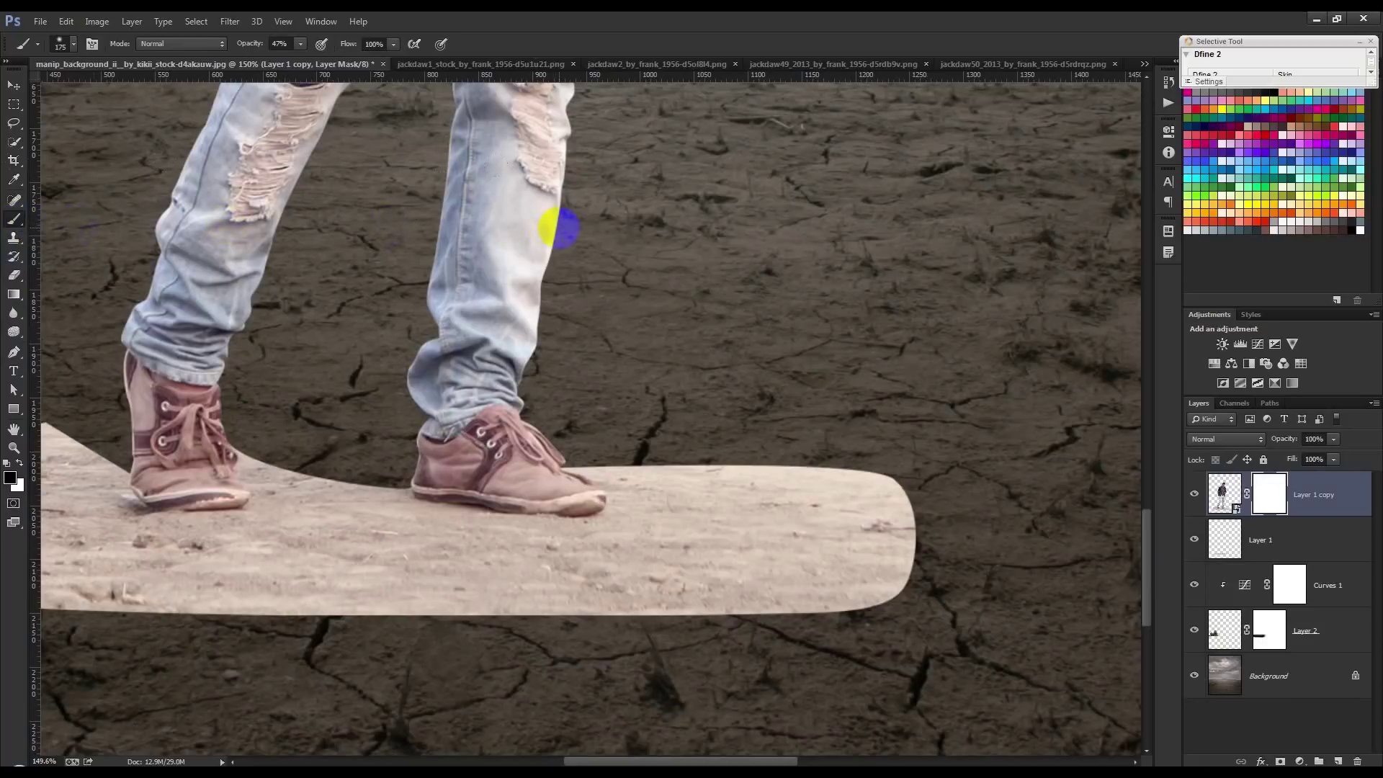
# Paint out the board's right, lower and left sections at 100% brush opacity
pyautogui.moveTo(879, 435)
pyautogui.mouseDown()
pyautogui.moveTo(901, 442)
pyautogui.moveTo(944, 599)
pyautogui.moveTo(949, 523)
pyautogui.mouseUp()
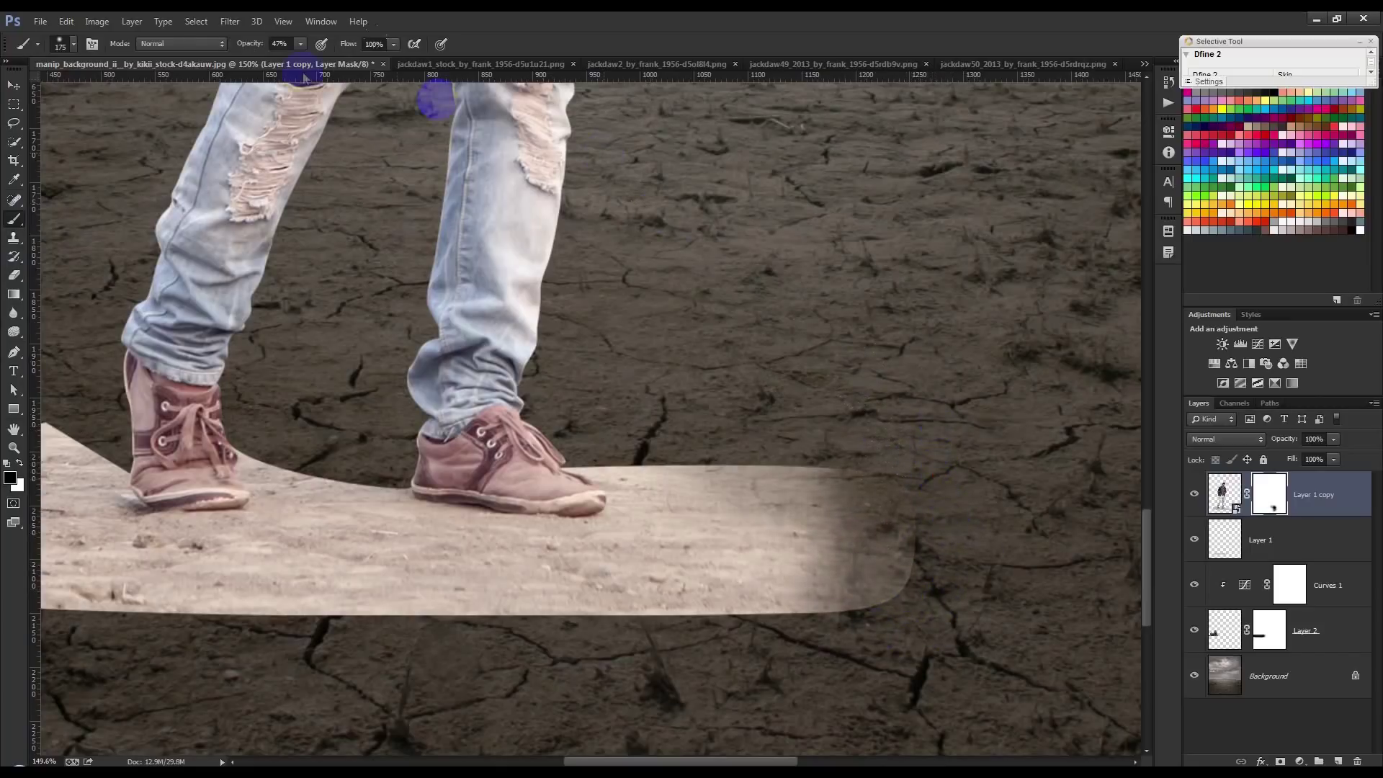
pyautogui.moveTo(235, 50); pyautogui.dragTo(543, 46)
pyautogui.moveTo(1018, 377)
pyautogui.mouseDown()
pyautogui.moveTo(871, 423)
pyautogui.moveTo(856, 518)
pyautogui.moveTo(695, 649)
pyautogui.moveTo(247, 649)
pyautogui.mouseUp()
pyautogui.moveTo(401, 632)
pyautogui.mouseDown()
pyautogui.moveTo(699, 639)
pyautogui.moveTo(772, 626)
pyautogui.mouseUp()
pyautogui.moveTo(296, 634)
pyautogui.mouseDown()
pyautogui.moveTo(93, 525)
pyautogui.moveTo(266, 396)
pyautogui.moveTo(290, 601)
pyautogui.moveTo(333, 426)
pyautogui.moveTo(288, 457)
pyautogui.moveTo(473, 395)
pyautogui.moveTo(555, 435)
pyautogui.moveTo(540, 447)
pyautogui.moveTo(559, 449)
pyautogui.moveTo(548, 483)
pyautogui.mouseUp()
pyautogui.scroll(2, 291, 459)
# Refine the mask around both boots with resized brushes, removing the glow beneath the shoes
pyautogui.press('[')
pyautogui.press('[')
pyautogui.press('[')
pyautogui.press('[')
pyautogui.press('[')
pyautogui.press('[')
pyautogui.press(']')
pyautogui.press(']')
pyautogui.press(']')
pyautogui.press(']')
pyautogui.press(']')
pyautogui.moveTo(398, 565)
pyautogui.mouseDown()
pyautogui.moveTo(463, 602)
pyautogui.moveTo(365, 555)
pyautogui.moveTo(435, 648)
pyautogui.moveTo(680, 716)
pyautogui.moveTo(616, 667)
pyautogui.moveTo(802, 659)
pyautogui.moveTo(880, 584)
pyautogui.moveTo(398, 547)
pyautogui.mouseUp()
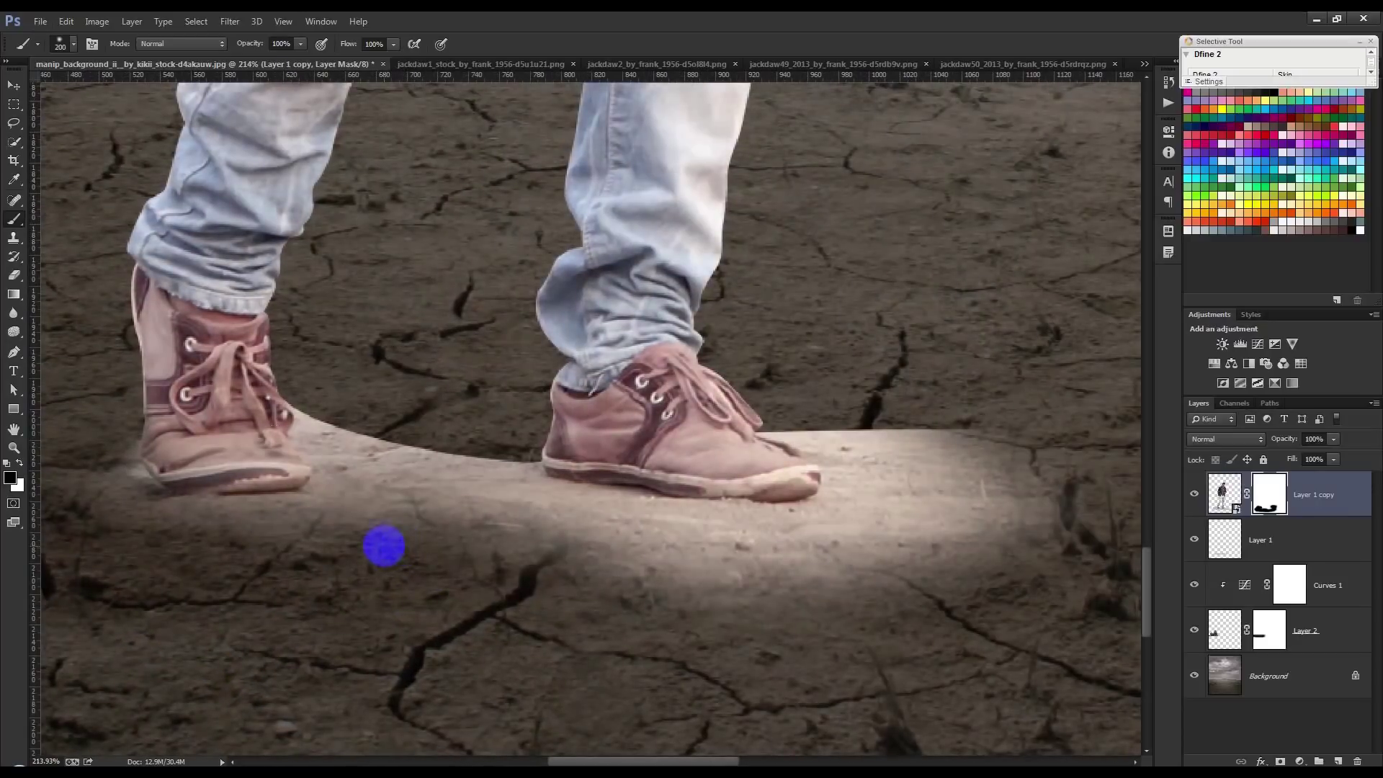
pyautogui.press('[')
pyautogui.moveTo(391, 436)
pyautogui.mouseDown()
pyautogui.moveTo(292, 381)
pyautogui.moveTo(331, 423)
pyautogui.moveTo(459, 440)
pyautogui.mouseUp()
pyautogui.press(']')
pyautogui.press(']')
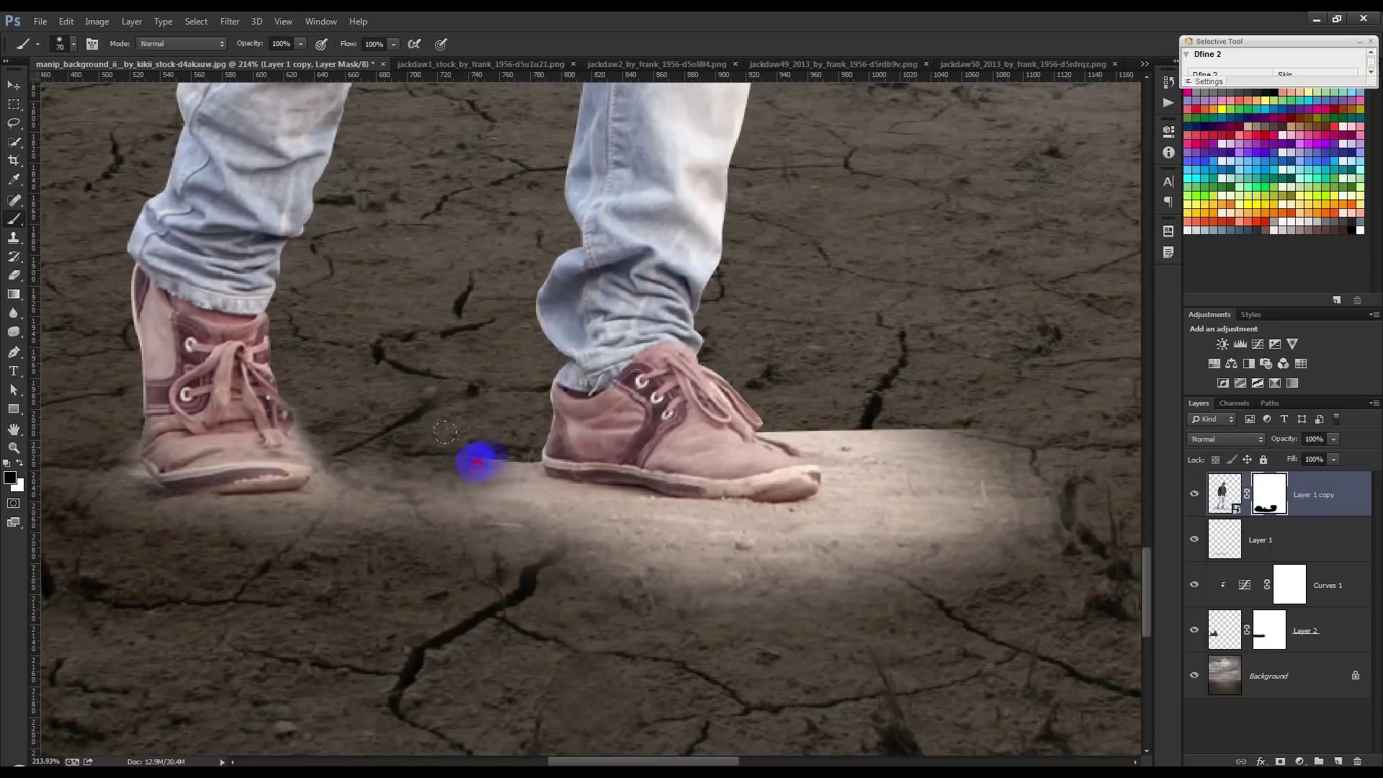
pyautogui.press(']')
pyautogui.moveTo(458, 529)
pyautogui.mouseDown()
pyautogui.moveTo(652, 608)
pyautogui.moveTo(988, 608)
pyautogui.moveTo(980, 392)
pyautogui.moveTo(772, 397)
pyautogui.mouseUp()
pyautogui.press('[')
pyautogui.press('[')
pyautogui.press('[')
pyautogui.press('[')
pyautogui.press('[')
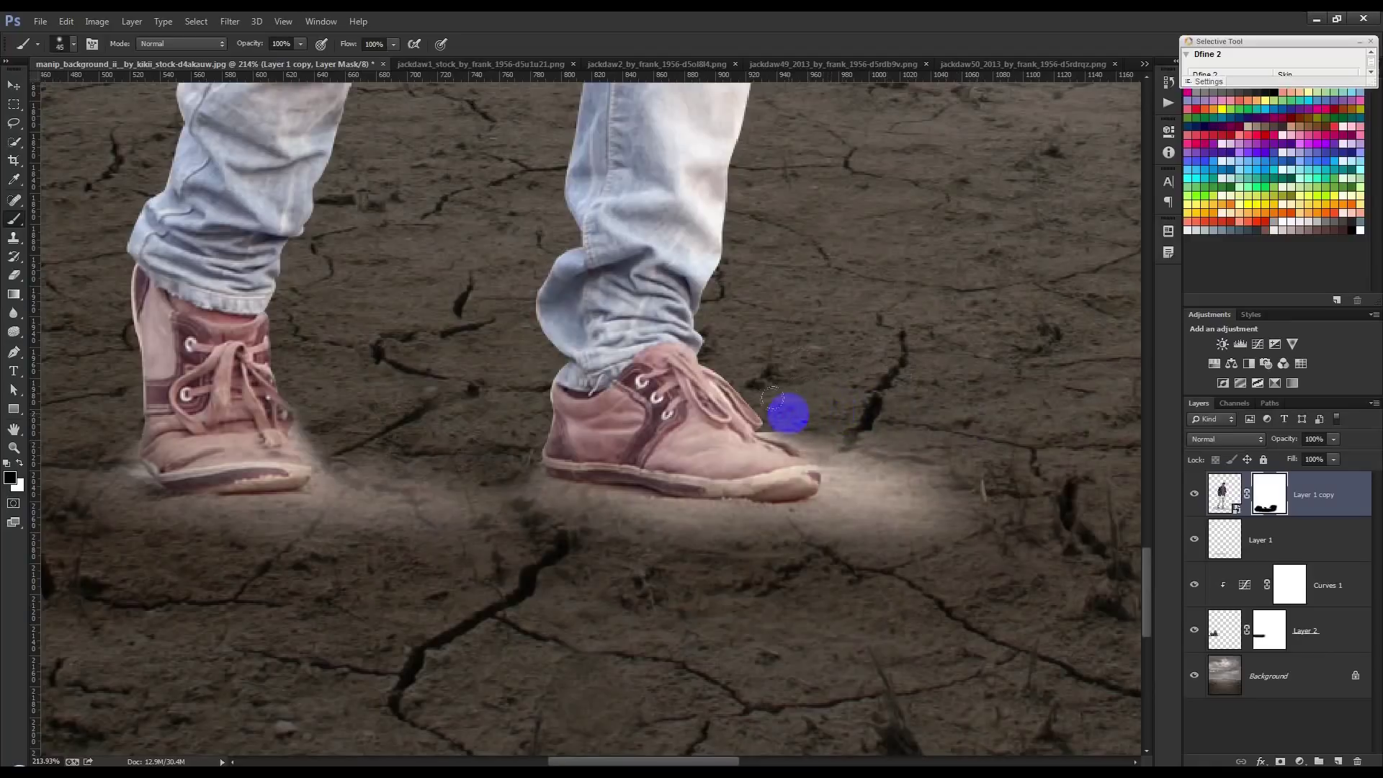
pyautogui.press(']')
pyautogui.moveTo(816, 355)
pyautogui.mouseDown()
pyautogui.moveTo(844, 360)
pyautogui.moveTo(878, 468)
pyautogui.moveTo(723, 536)
pyautogui.moveTo(699, 516)
pyautogui.mouseUp()
pyautogui.moveTo(748, 566)
pyautogui.mouseDown()
pyautogui.moveTo(550, 531)
pyautogui.moveTo(454, 534)
pyautogui.moveTo(355, 417)
pyautogui.moveTo(386, 509)
pyautogui.moveTo(124, 571)
pyautogui.moveTo(77, 548)
pyautogui.moveTo(309, 562)
pyautogui.mouseUp()
# Select the man's layer thumbnail instead of its mask
pyautogui.scroll(-2, 309, 562)
pyautogui.scroll(-3, 309, 562)
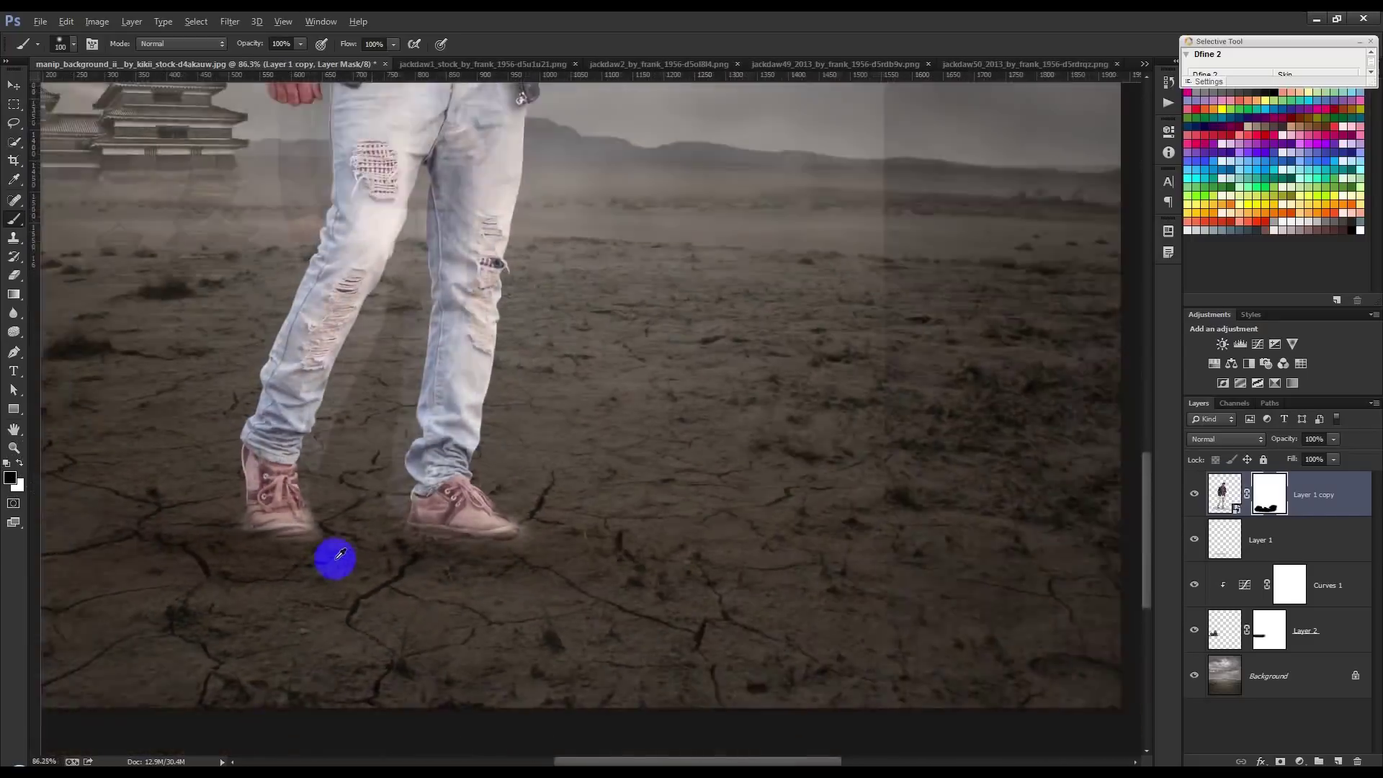
pyautogui.scroll(-2, 361, 553)
pyautogui.scroll(-2, 468, 552)
pyautogui.scroll(2, 583, 547)
pyautogui.scroll(2, 630, 542)
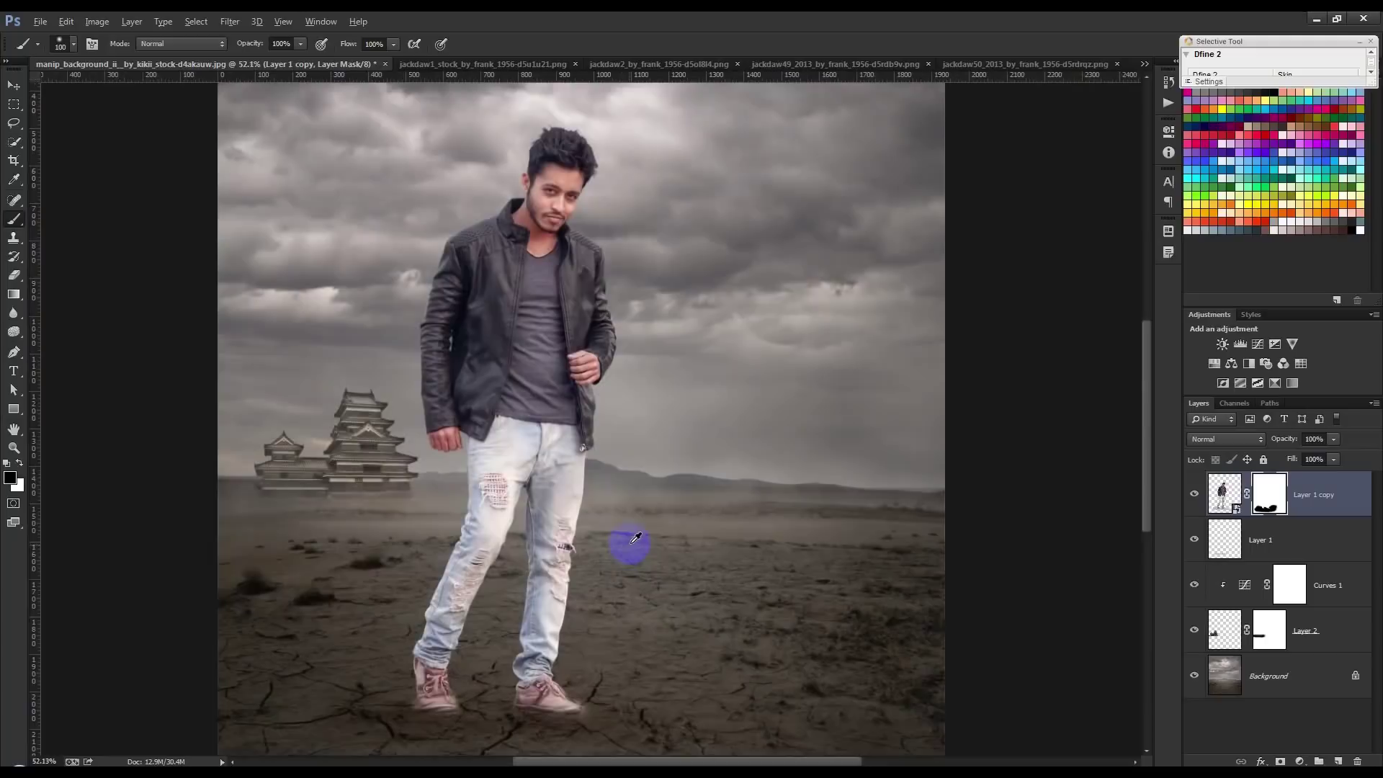
pyautogui.scroll(-1, 630, 542)
pyautogui.scroll(-1, 626, 544)
pyautogui.click(1323, 497)
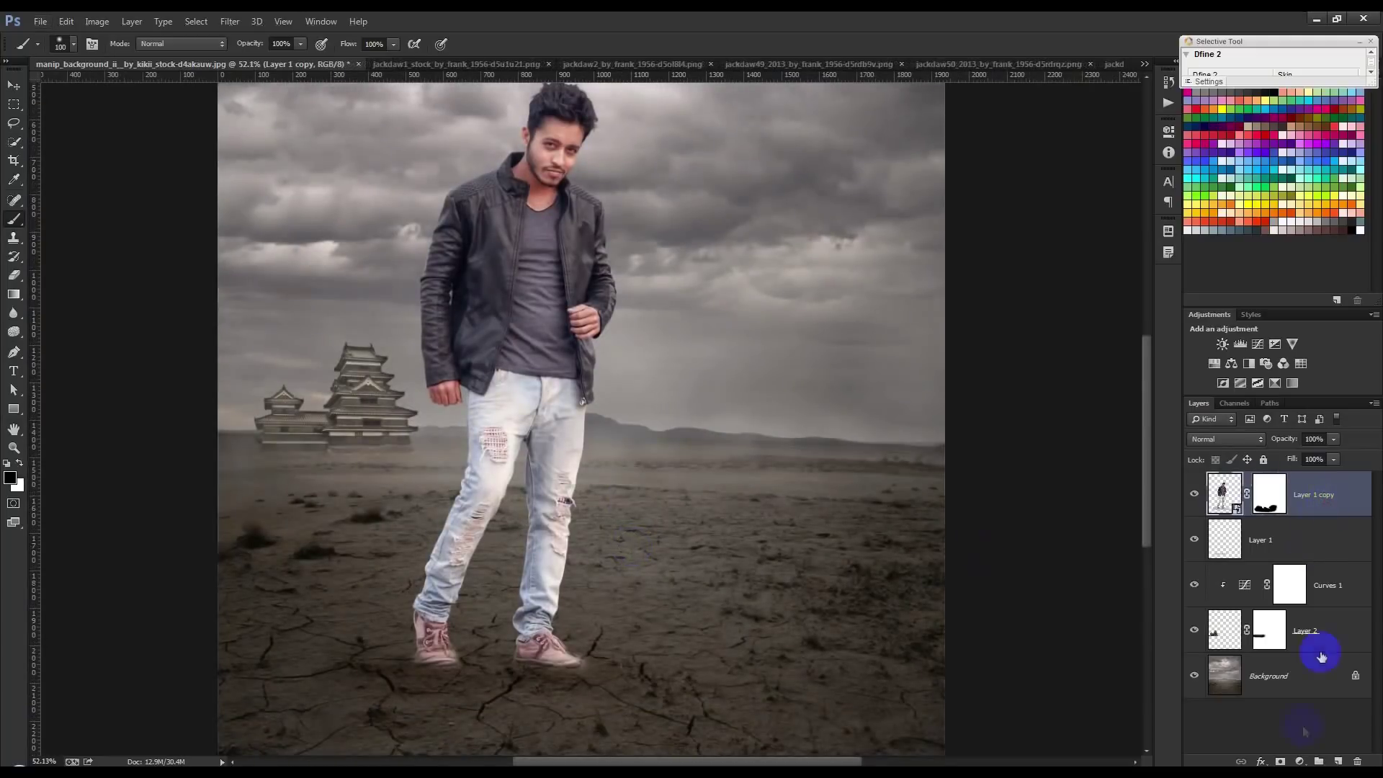
# Add a Curves 2 adjustment clipped to Layer 1 copy, pulling the curve down to darken the man
pyautogui.click(1299, 761)
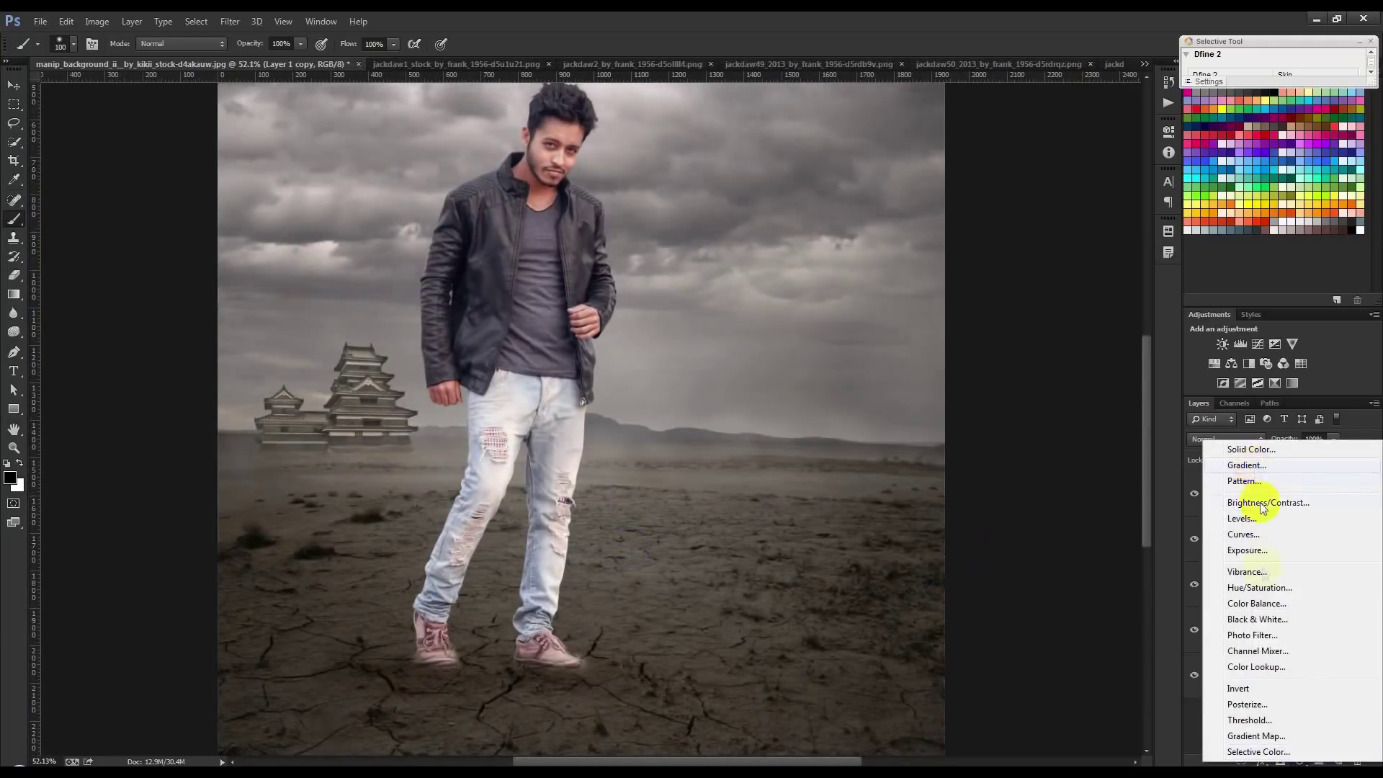
pyautogui.click(1244, 533)
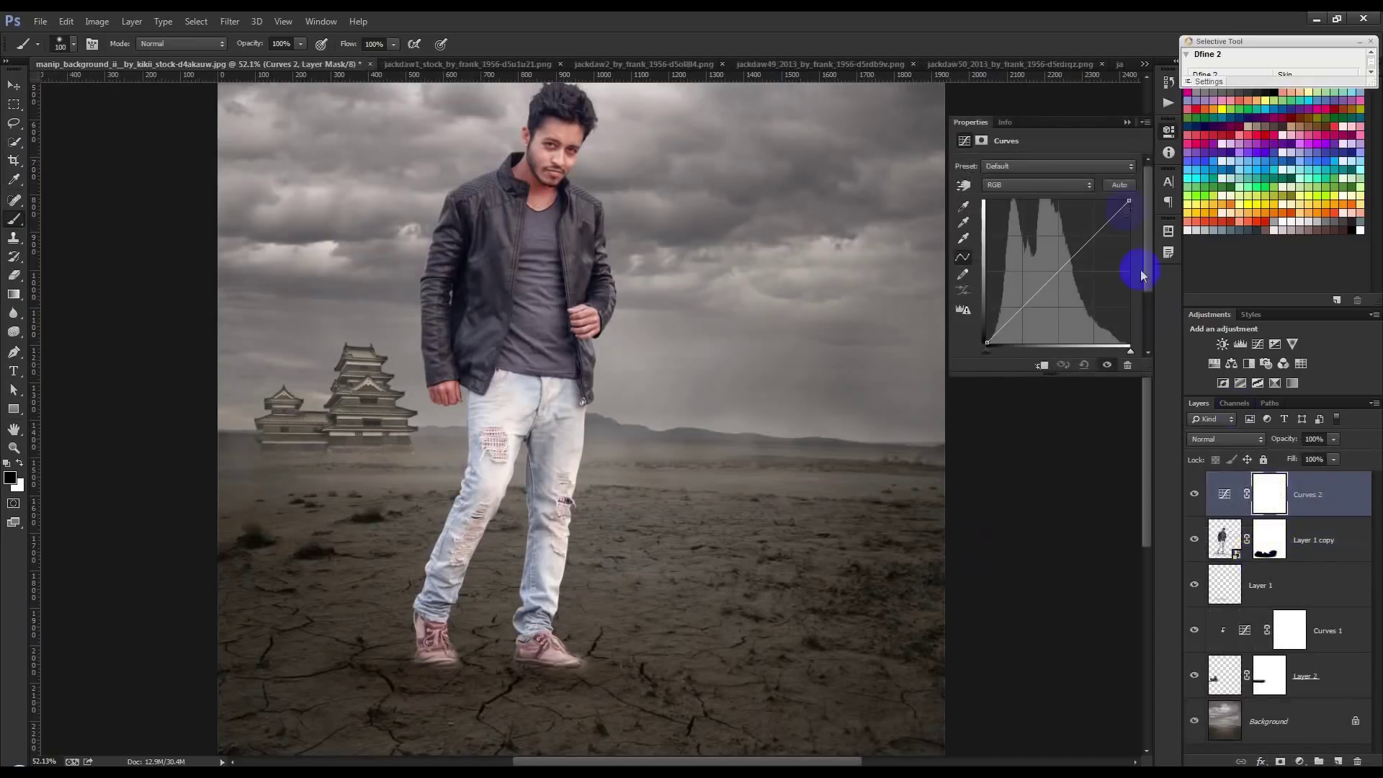
pyautogui.moveTo(1128, 204); pyautogui.dragTo(1139, 229)
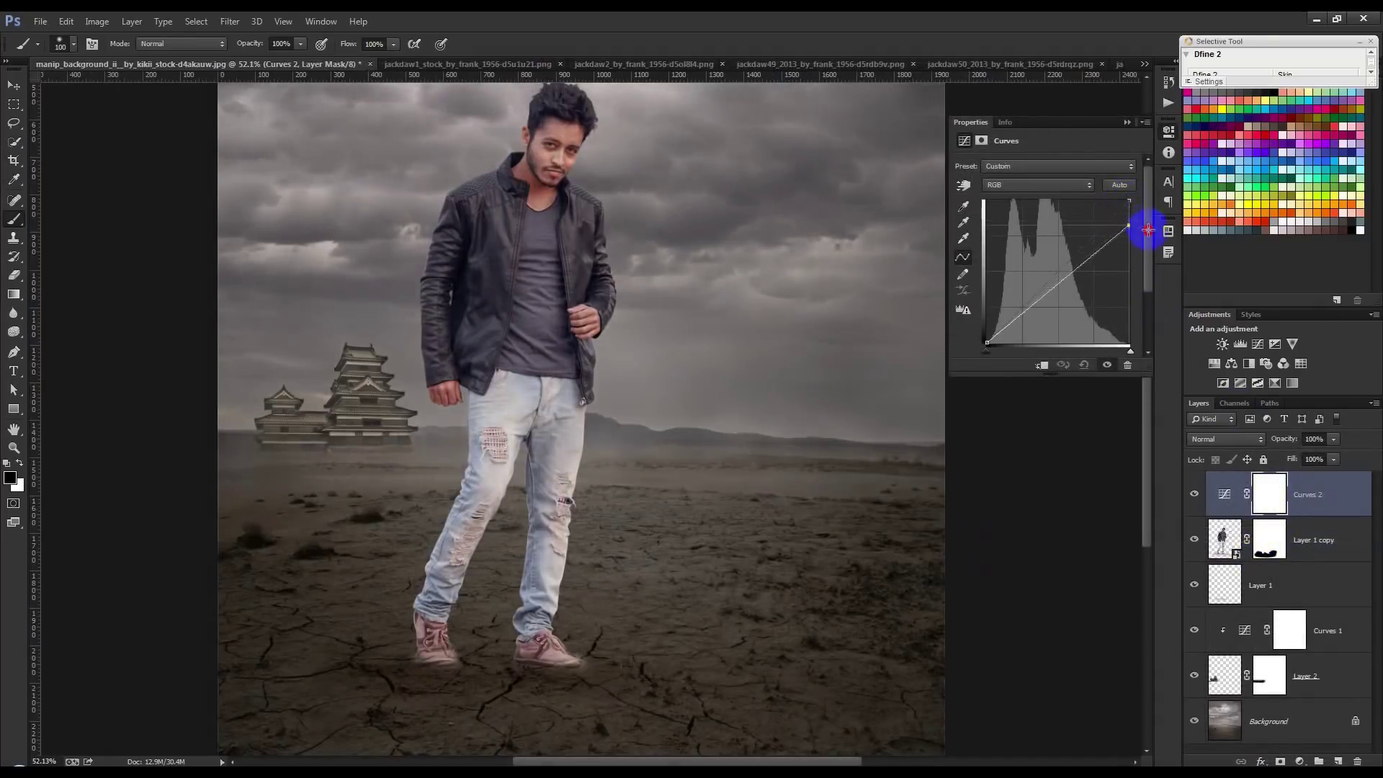
pyautogui.rightClick(1328, 505)
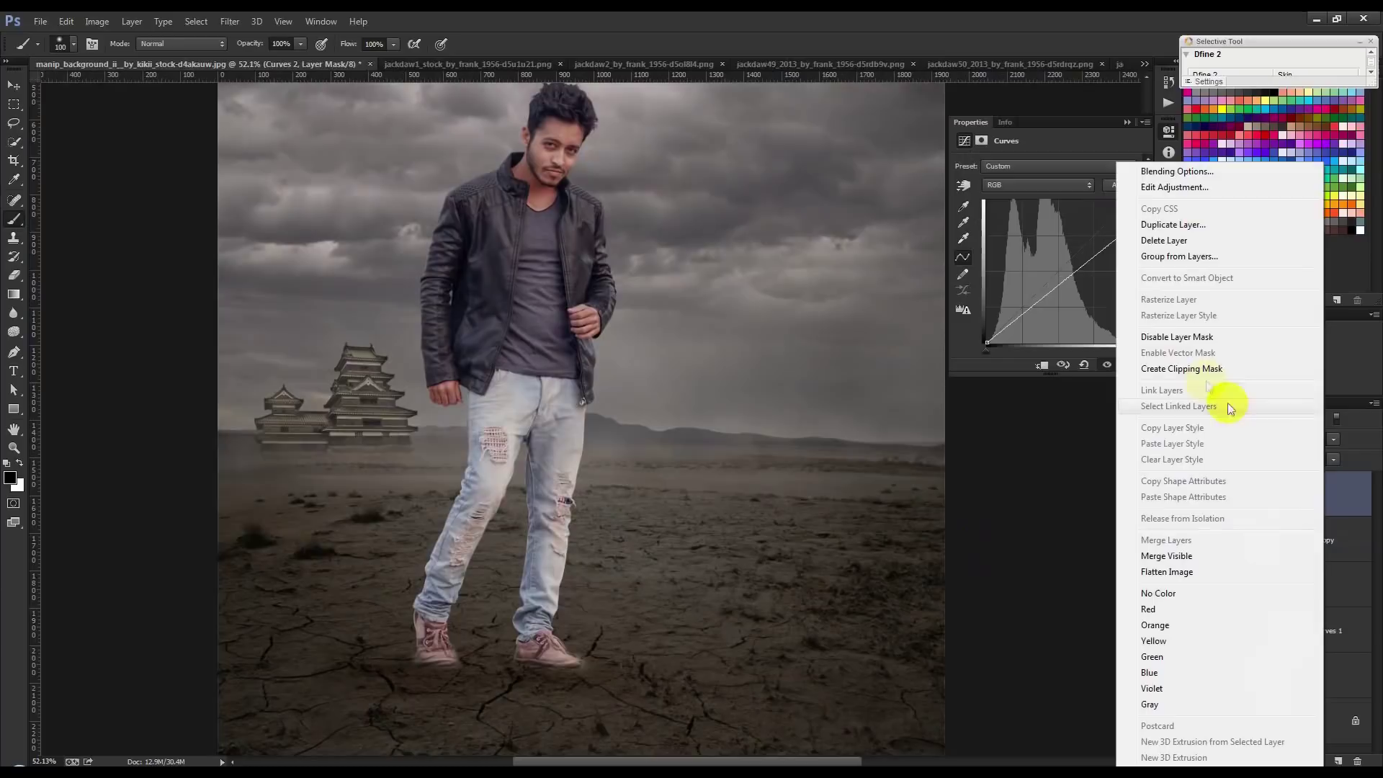
pyautogui.click(1194, 364)
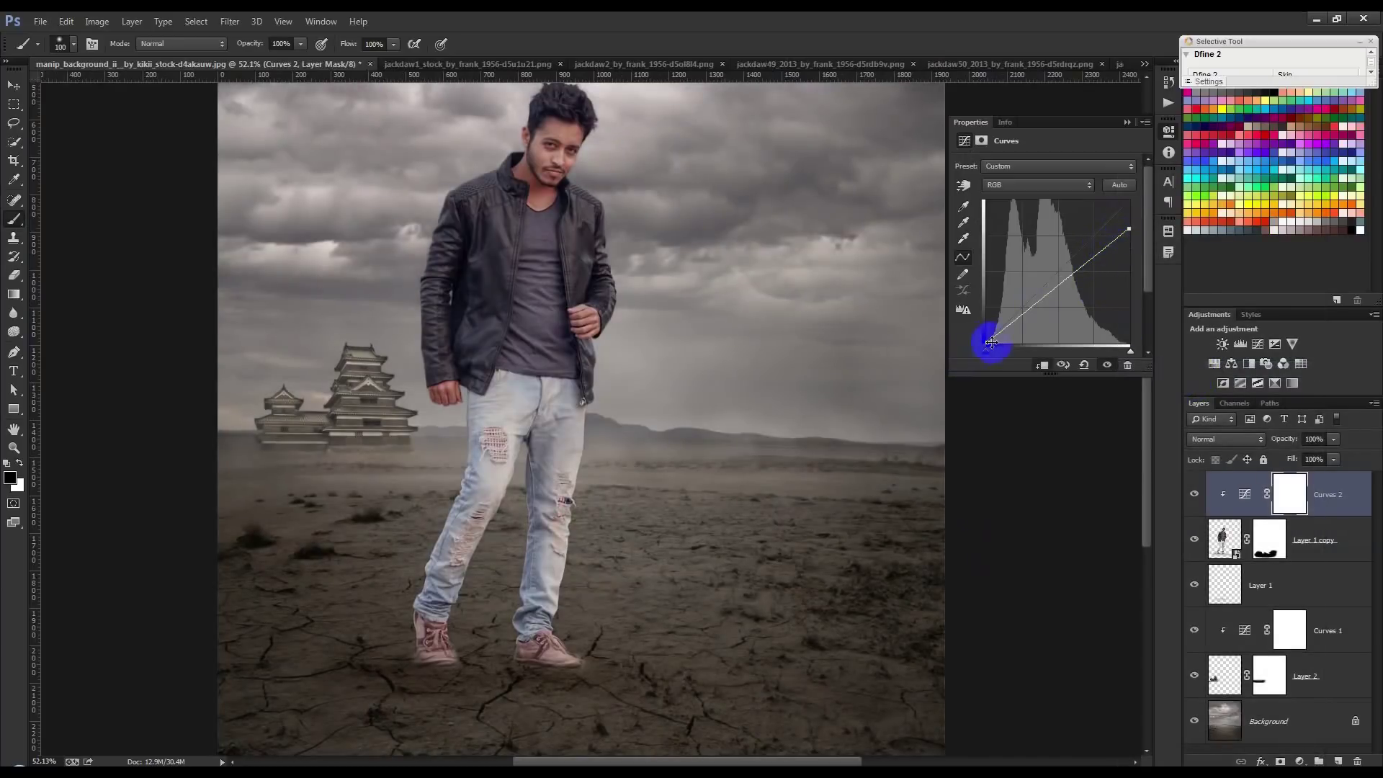
pyautogui.moveTo(987, 350); pyautogui.dragTo(1011, 387)
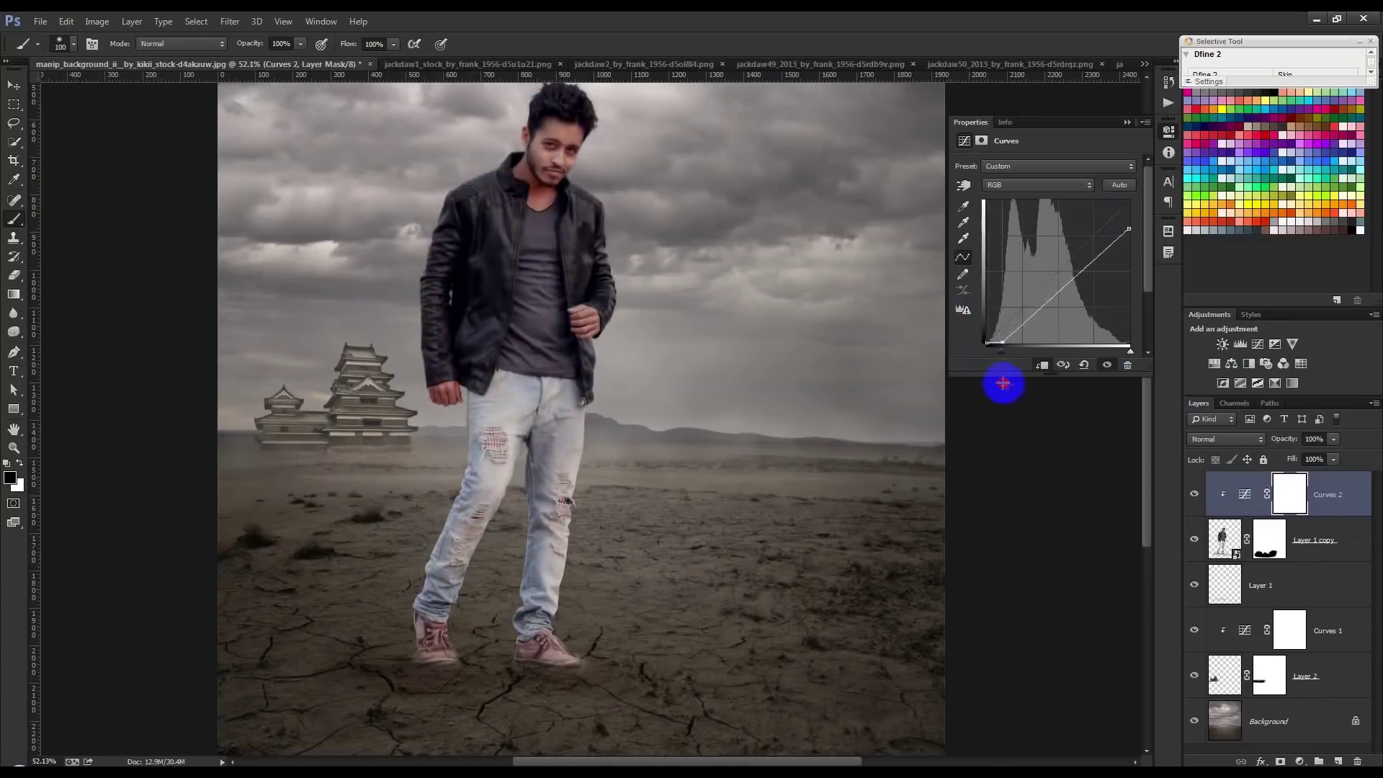
pyautogui.moveTo(1060, 297); pyautogui.dragTo(1078, 303)
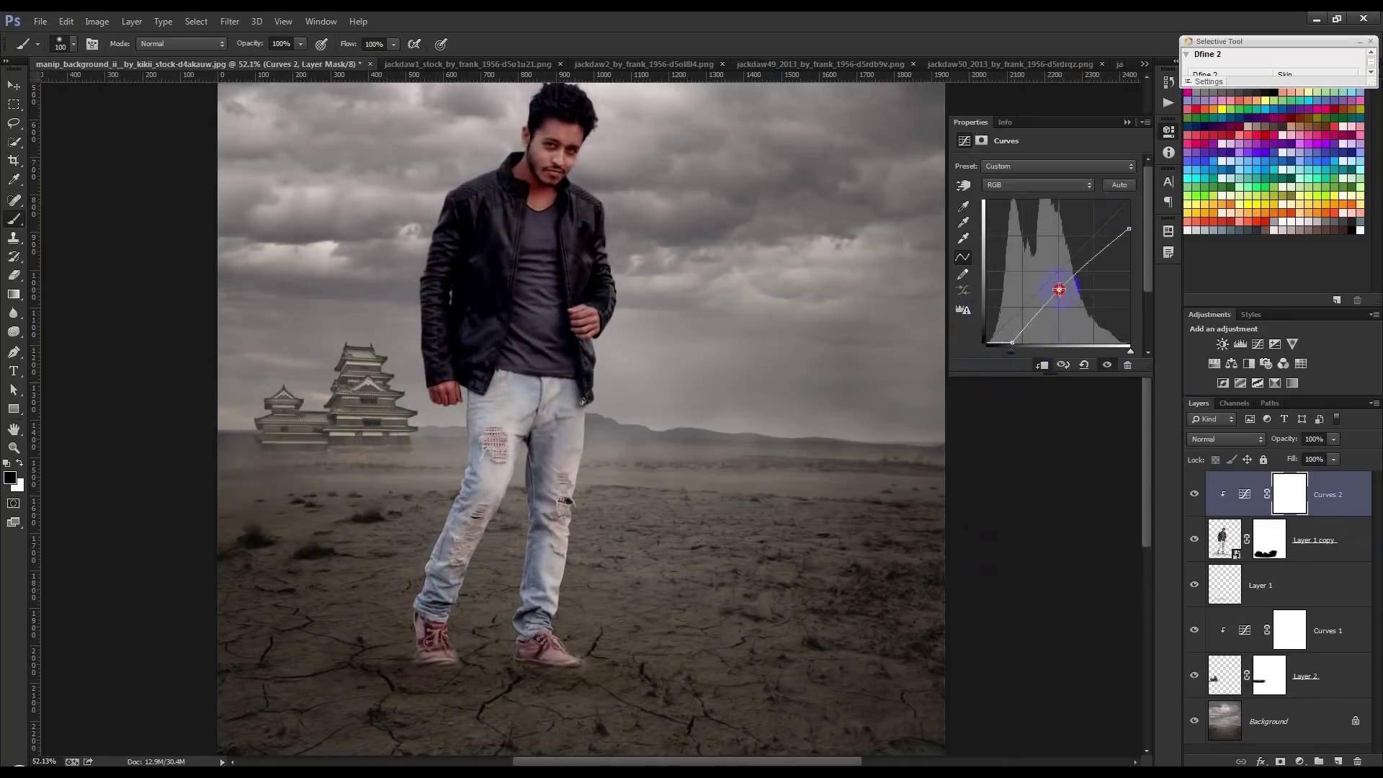
pyautogui.moveTo(1128, 232); pyautogui.dragTo(1168, 279)
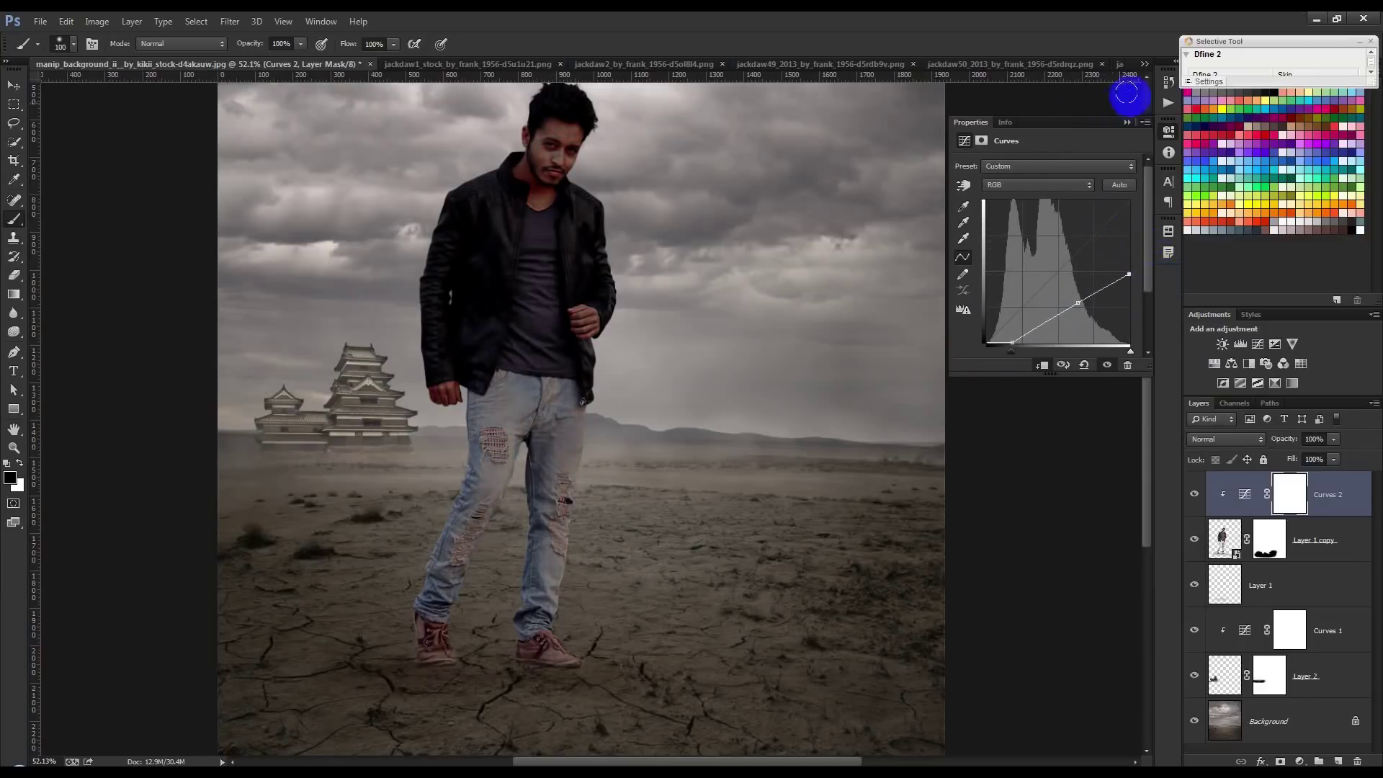
pyautogui.click(1127, 122)
# Invert the Curves 2 mask and paint white over the legs to restore the darkening
pyautogui.hotkey('ctrl', 'i')
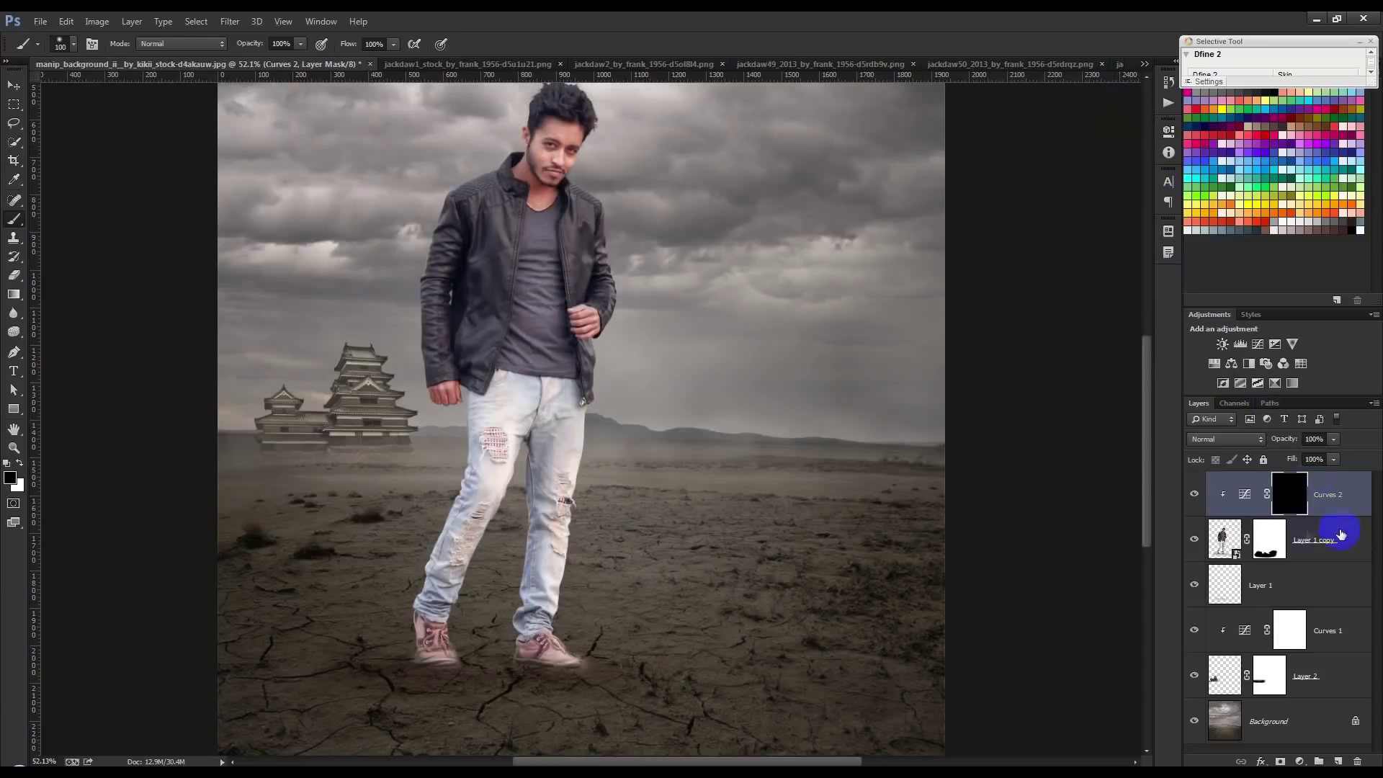
pyautogui.hotkey('ctrl', '0')
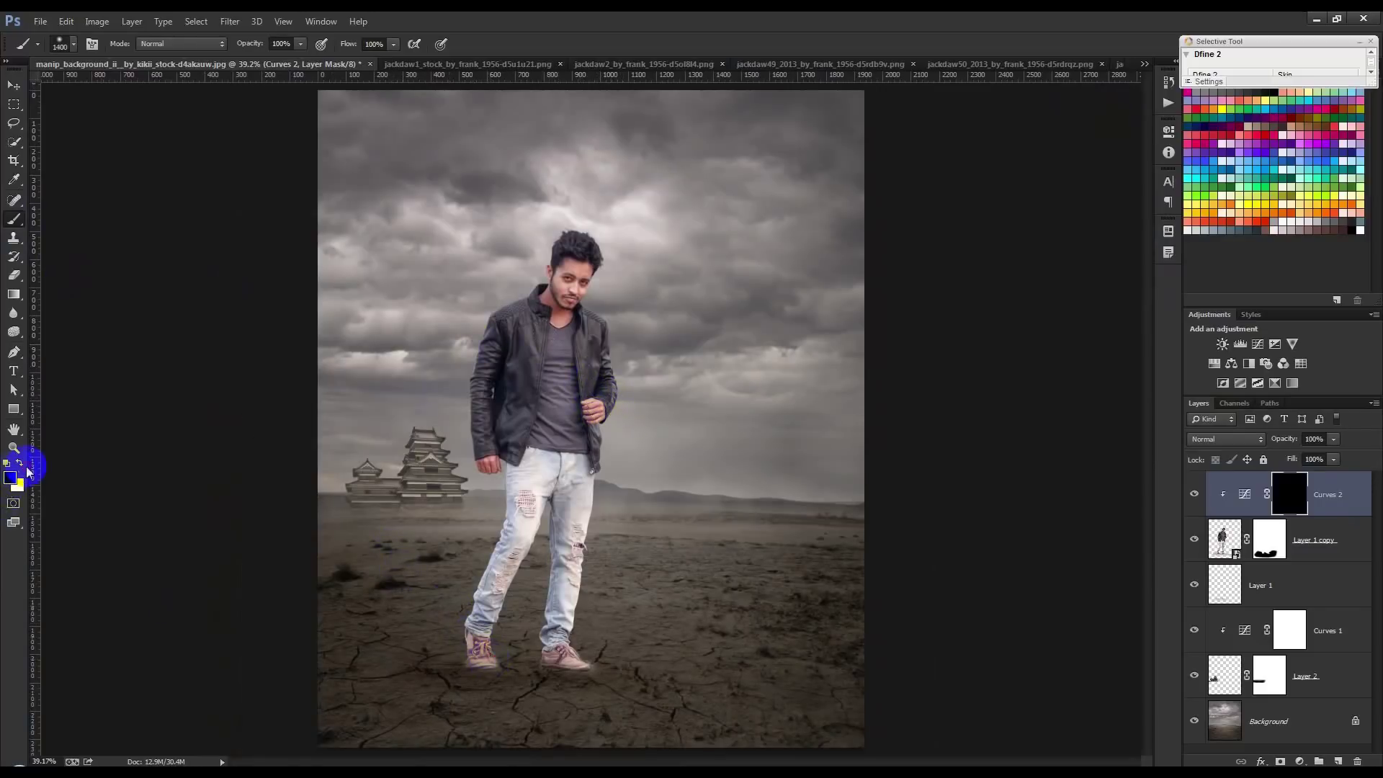
pyautogui.click(26, 468)
pyautogui.moveTo(406, 619)
pyautogui.mouseDown()
pyautogui.moveTo(513, 691)
pyautogui.moveTo(577, 676)
pyautogui.moveTo(744, 682)
pyautogui.mouseUp()
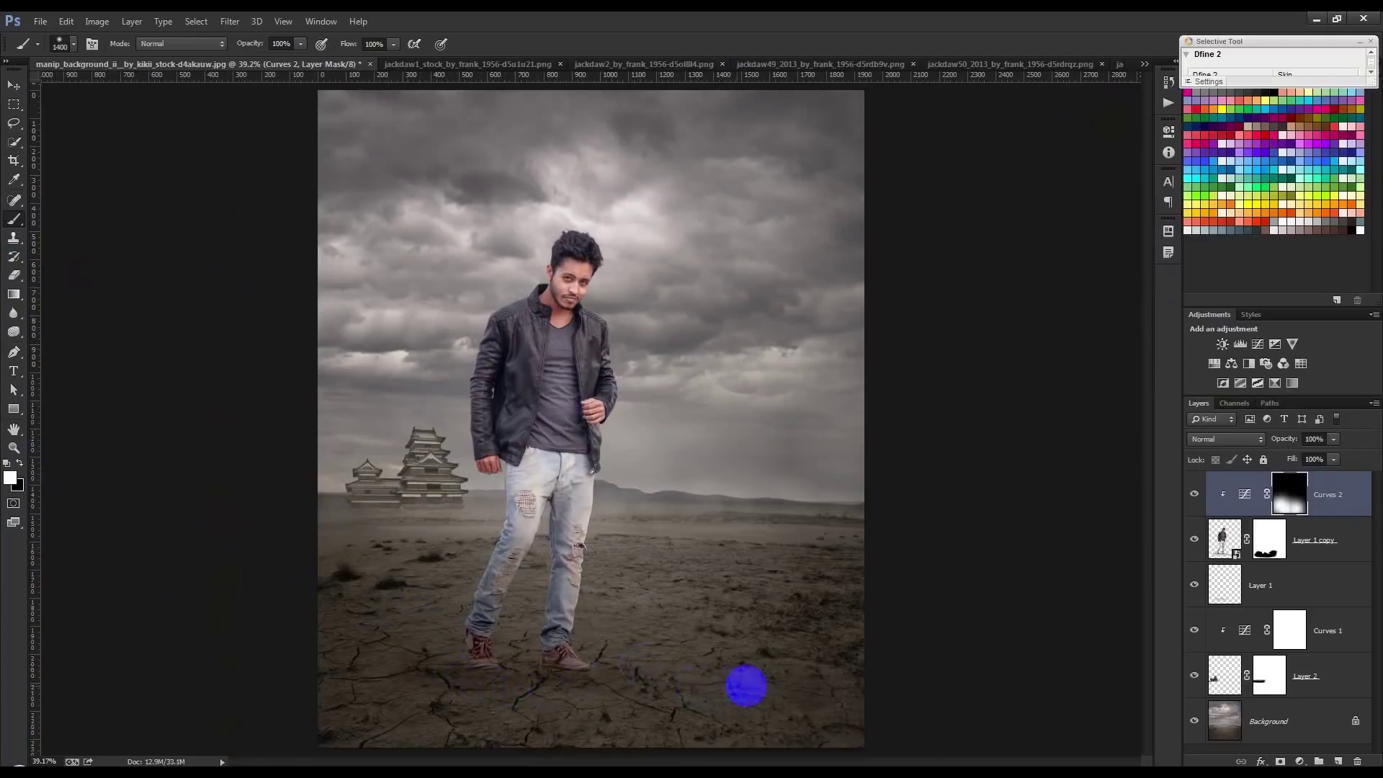
# Retarget the Curves 2 mask and switch back to a white brush
pyautogui.click(1324, 581)
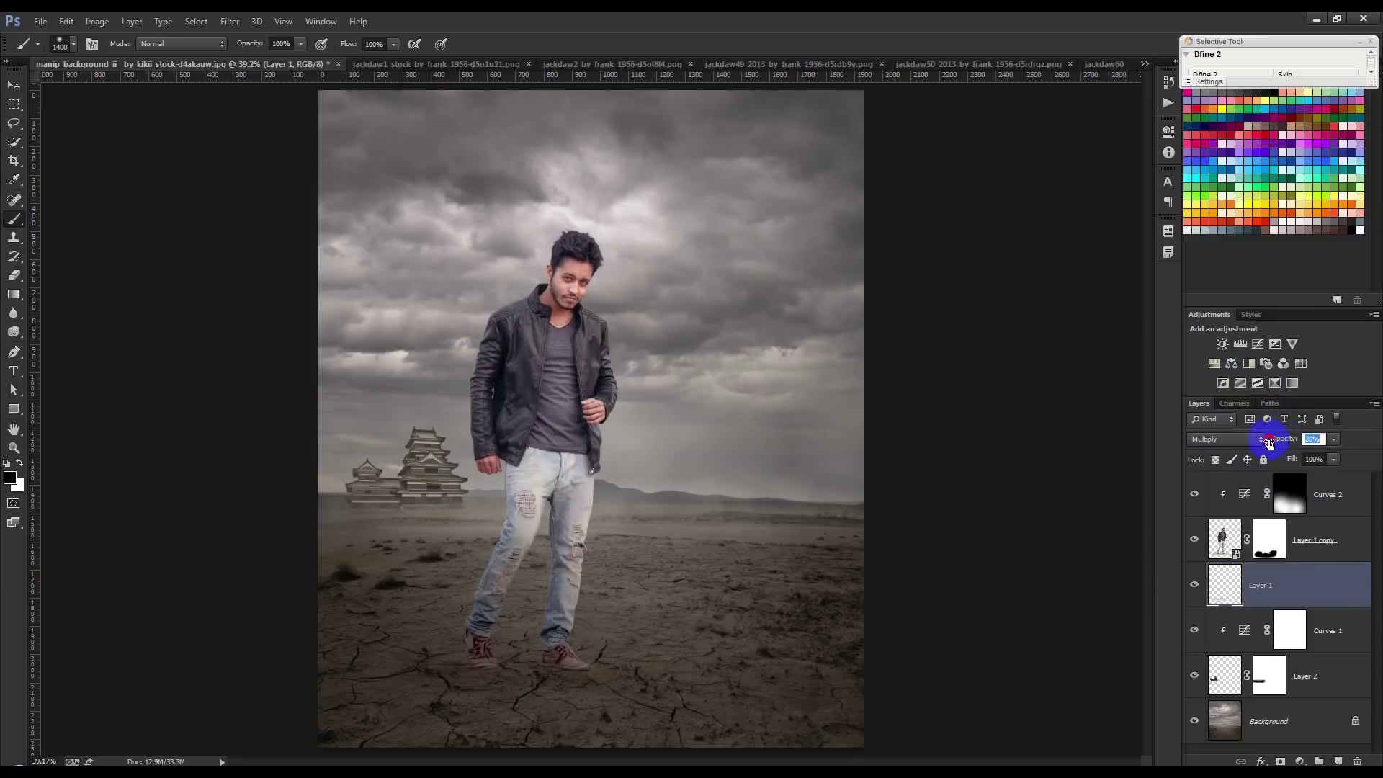
pyautogui.click(16, 90)
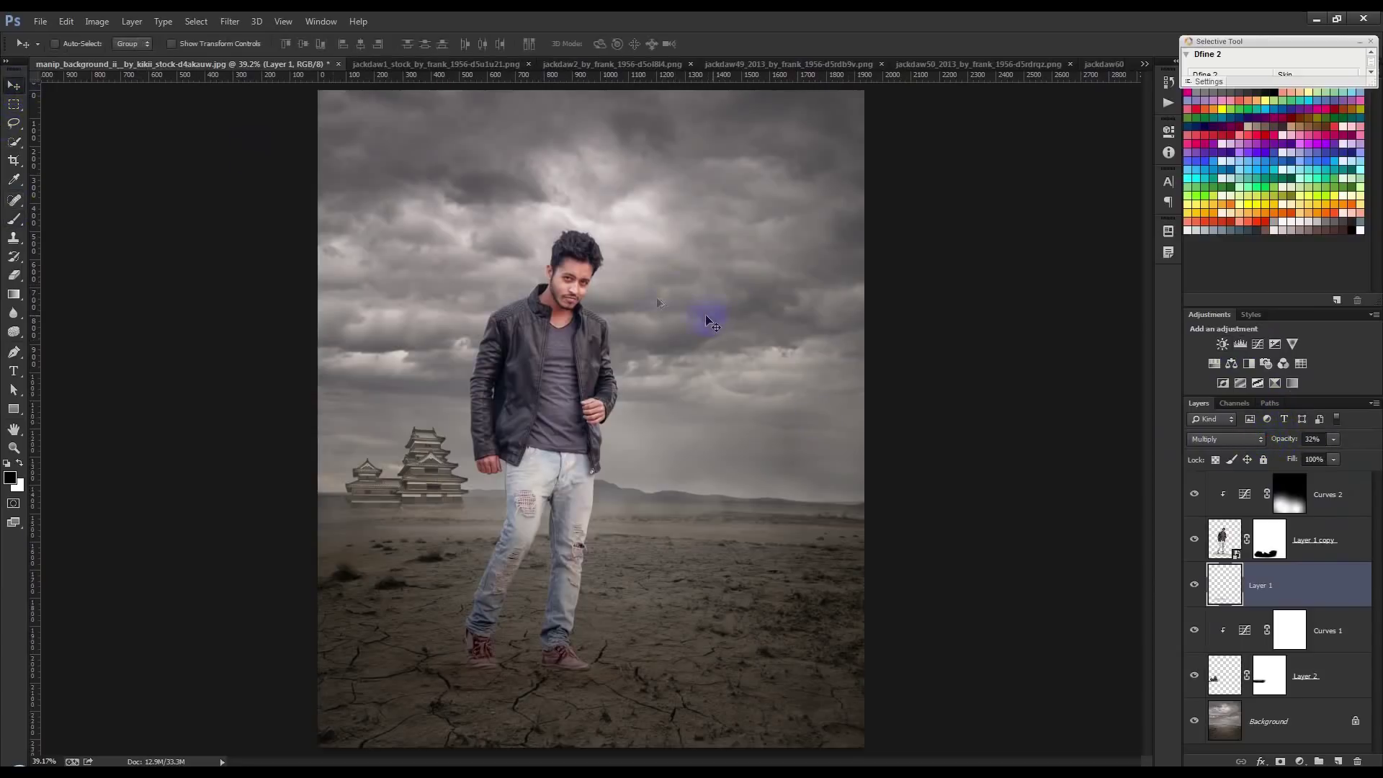
pyautogui.scroll(1, 571, 300)
pyautogui.scroll(2, 572, 299)
pyautogui.scroll(2, 576, 303)
pyautogui.click(1288, 497)
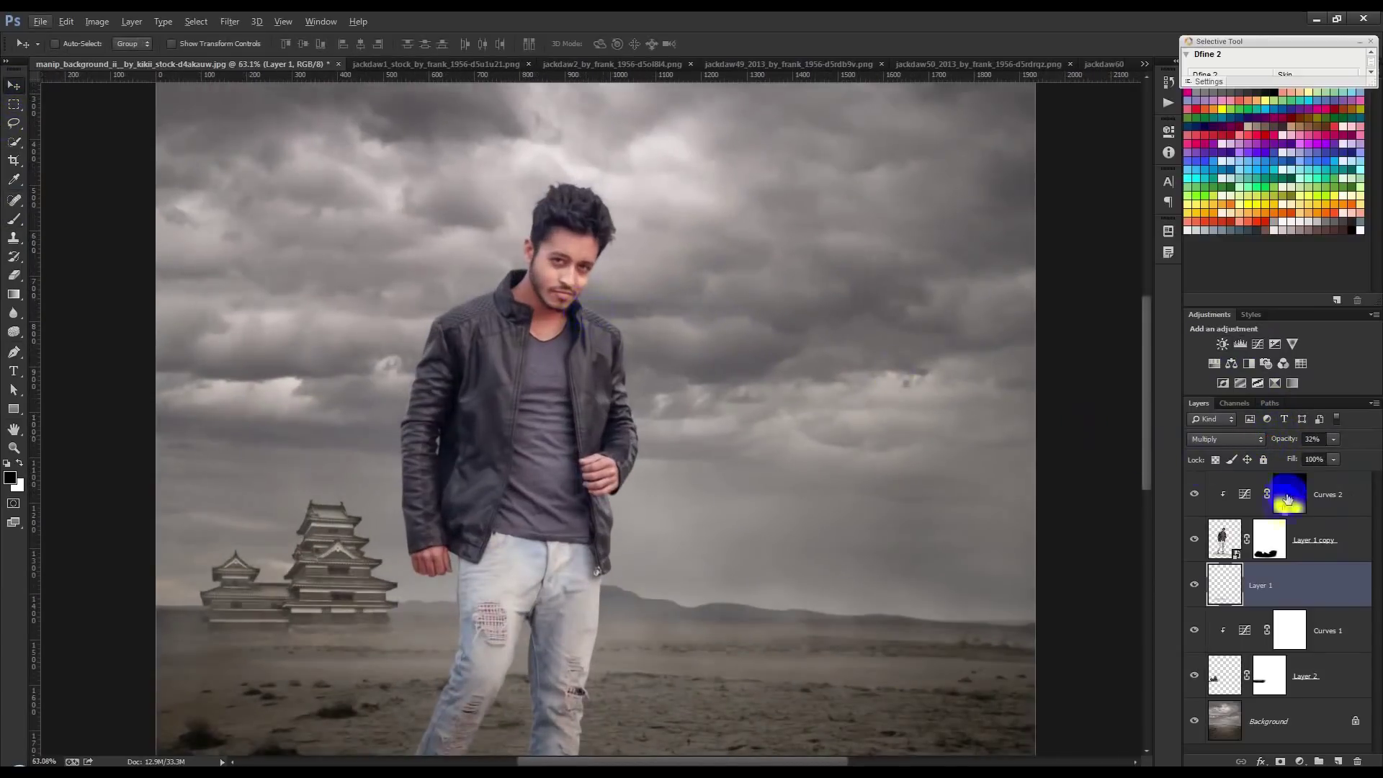
pyautogui.scroll(1, 302, 360)
pyautogui.scroll(1, 303, 361)
pyautogui.press('b')
pyautogui.press('x')
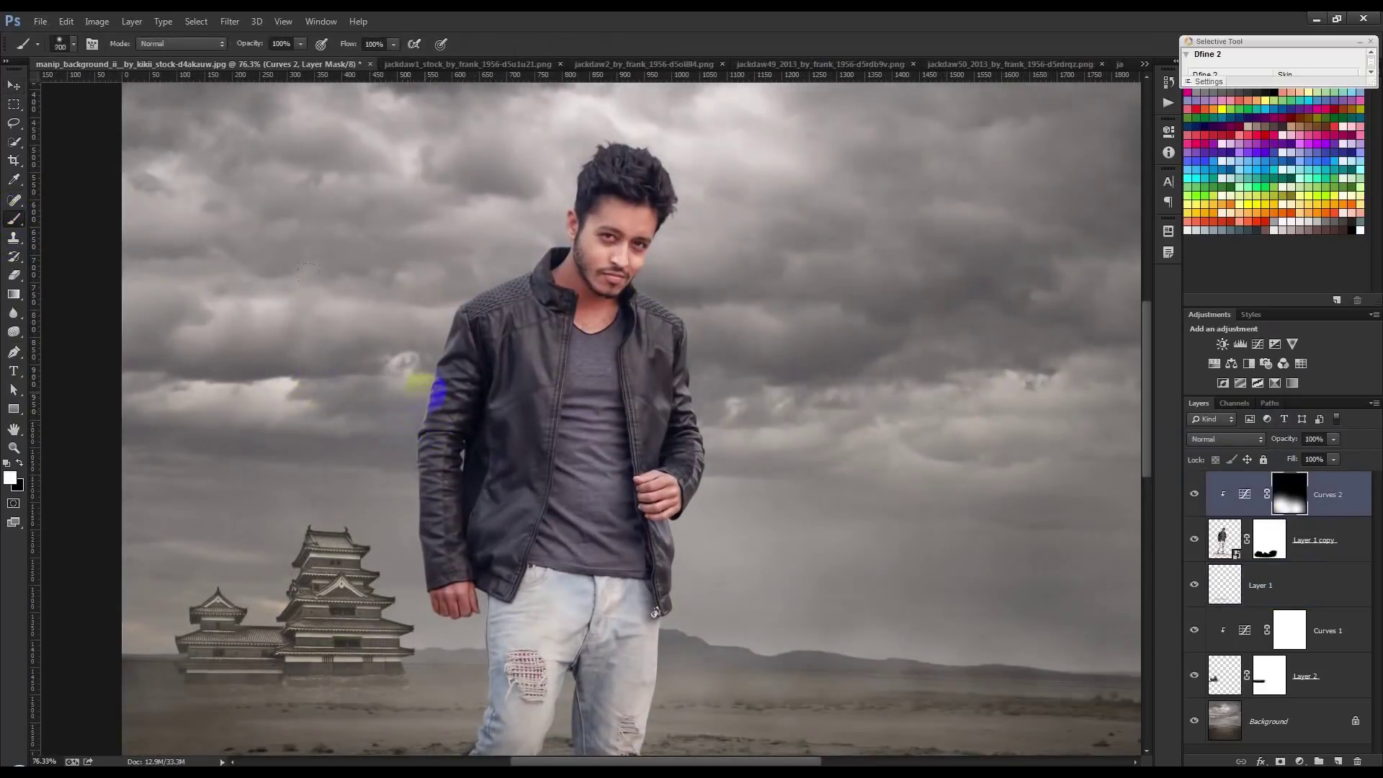
# At 20% brush opacity, paint the Curves 2 mask over the jacket shoulder, shirt and jeans
pyautogui.moveTo(455, 345); pyautogui.dragTo(477, 397)
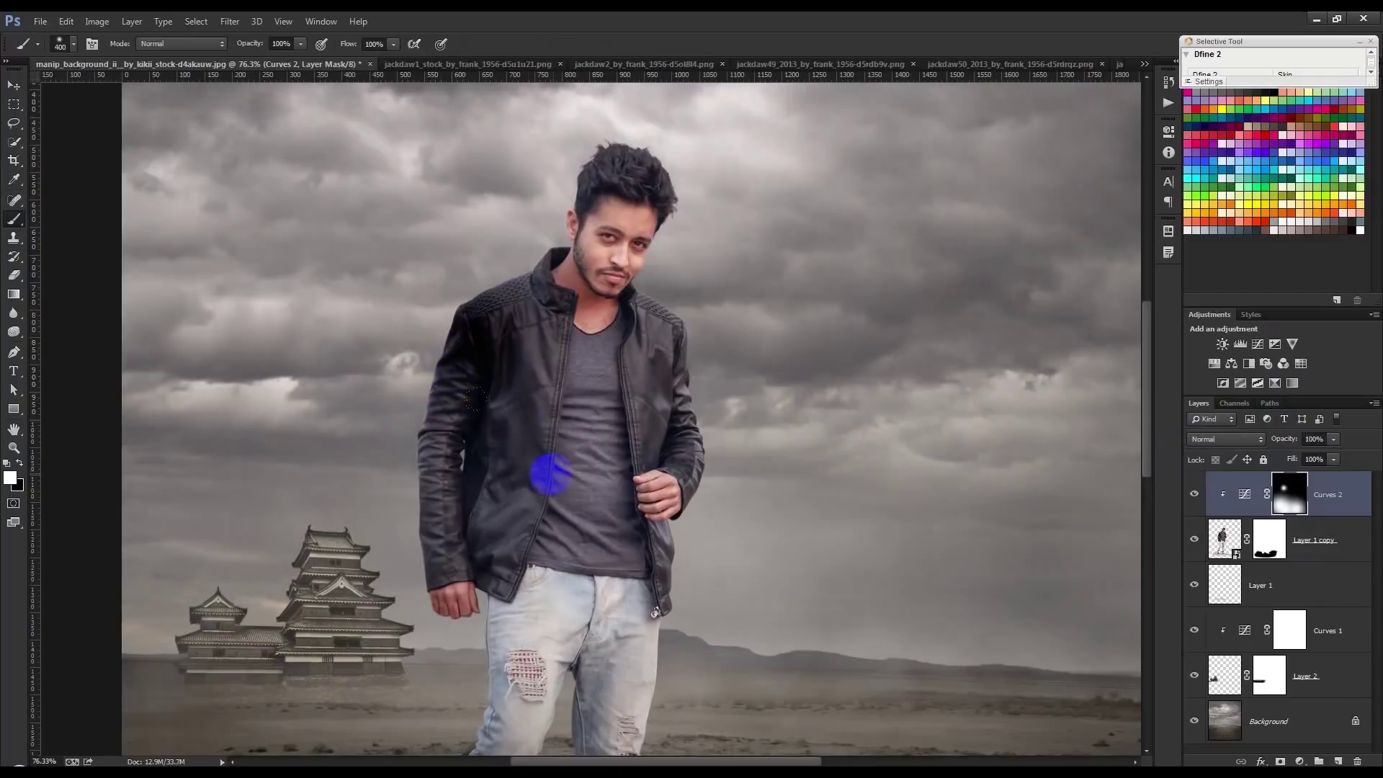
pyautogui.hotkey('ctrl', 'z')
pyautogui.moveTo(250, 52); pyautogui.dragTo(200, 52)
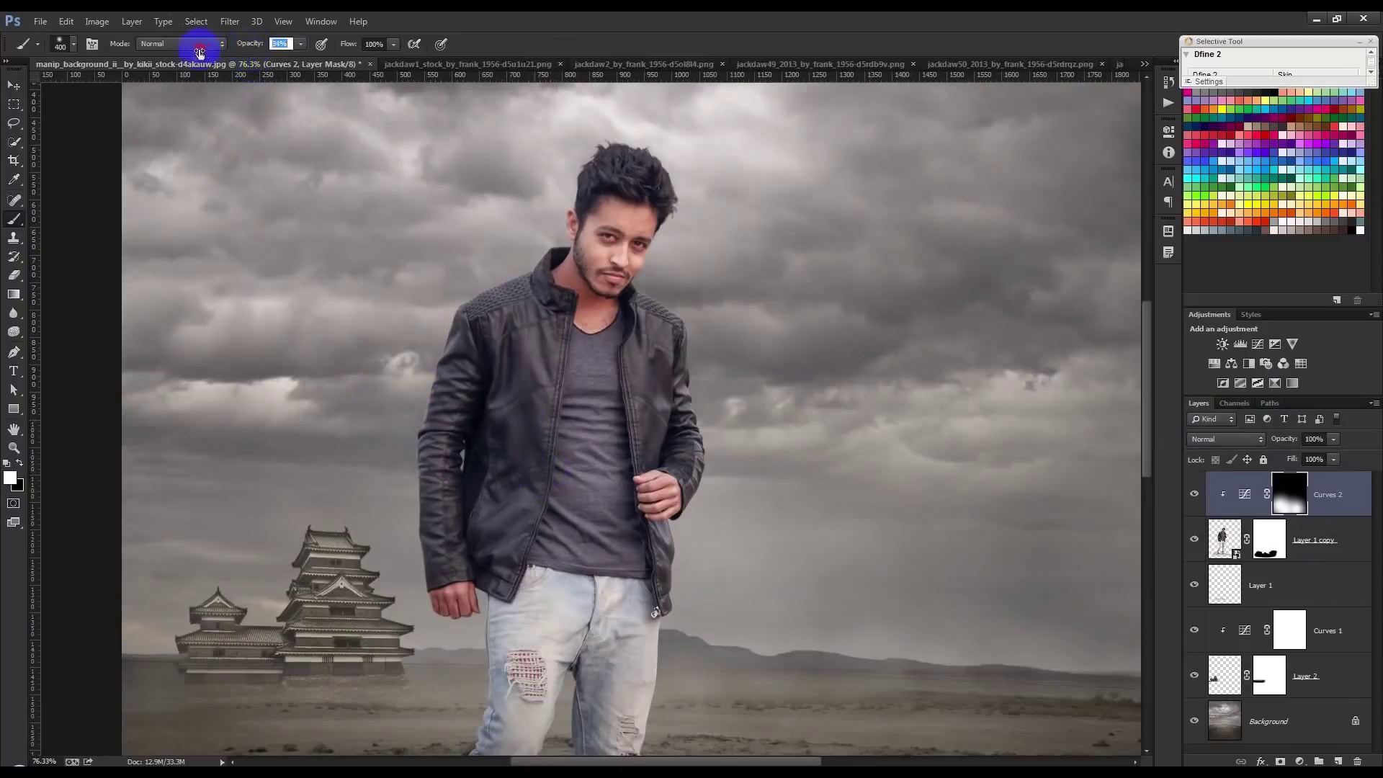
pyautogui.moveTo(457, 368); pyautogui.dragTo(456, 374)
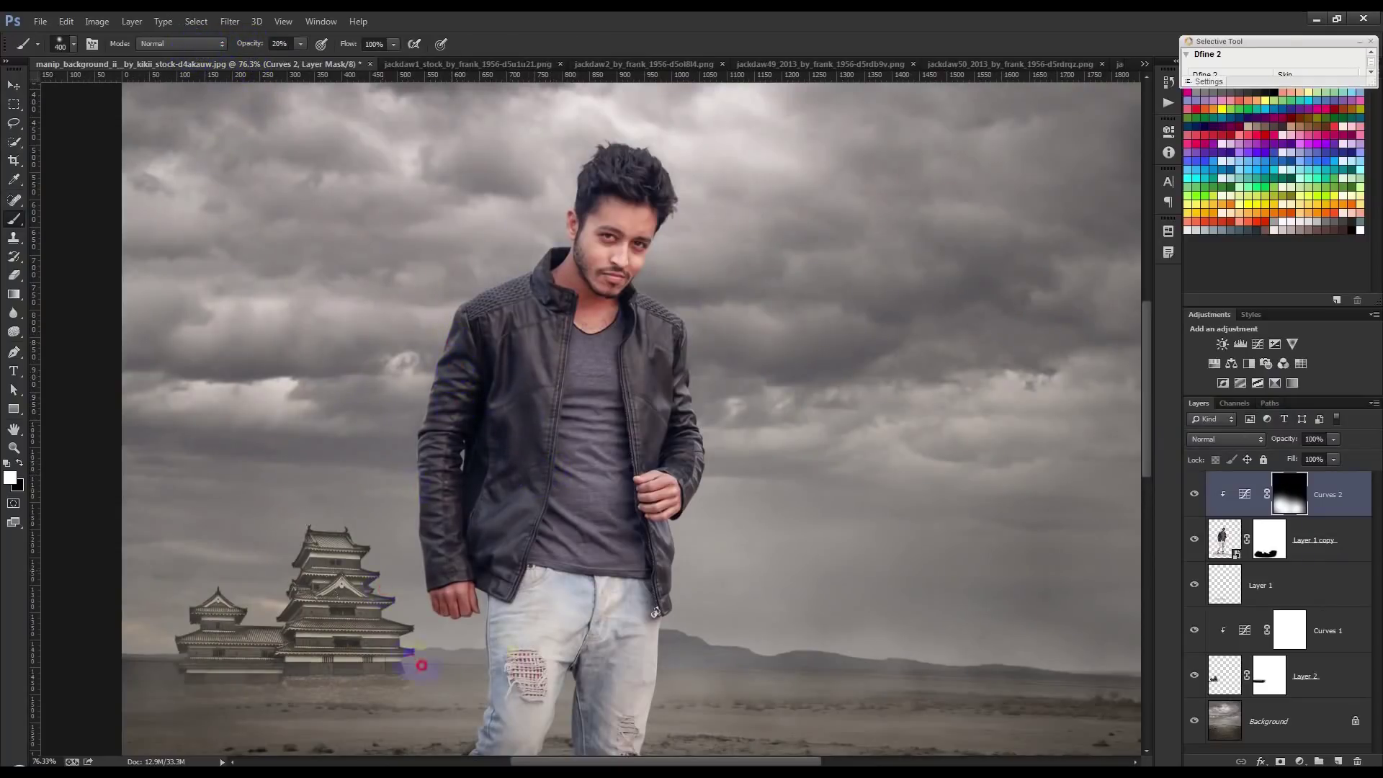
pyautogui.click(590, 599)
pyautogui.moveTo(588, 495); pyautogui.dragTo(573, 403)
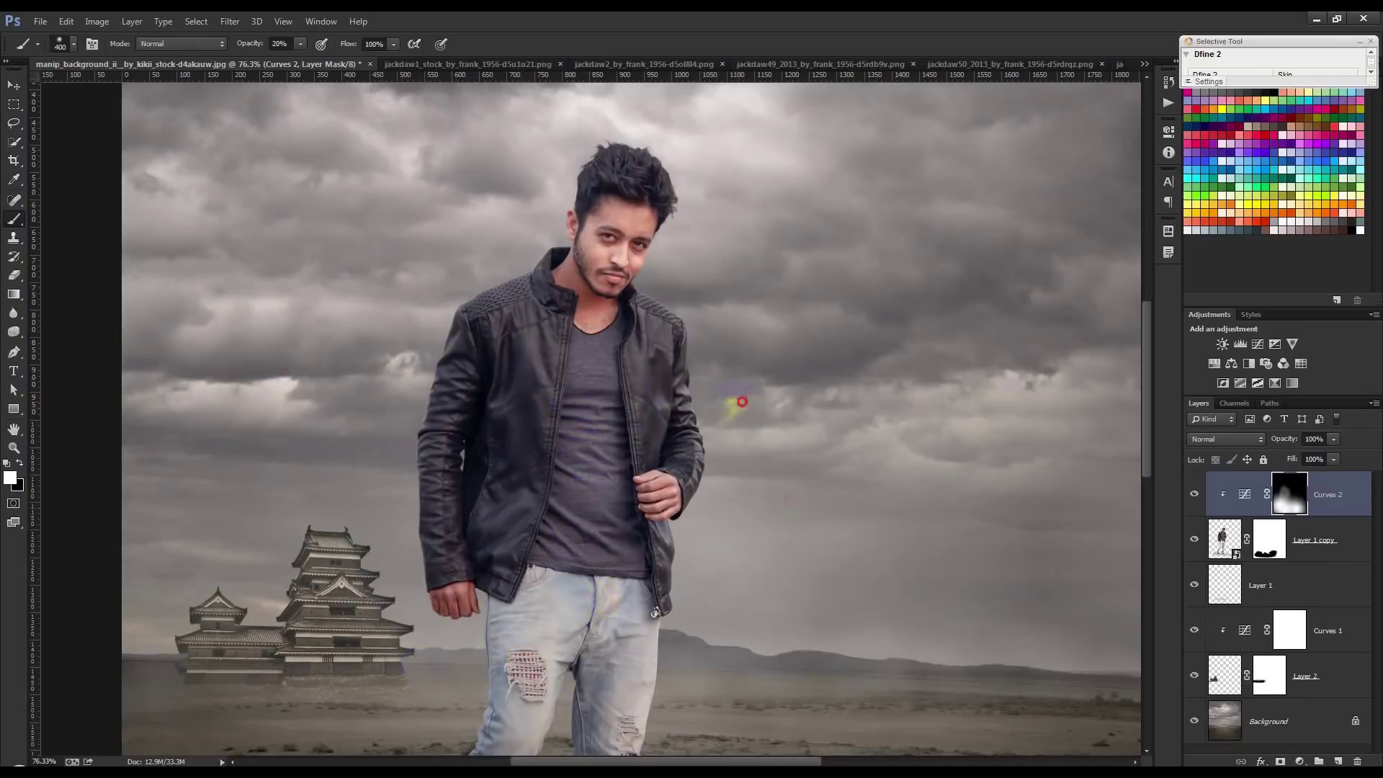
pyautogui.moveTo(648, 638)
pyautogui.mouseDown()
pyautogui.moveTo(550, 639)
pyautogui.moveTo(525, 617)
pyautogui.mouseUp()
pyautogui.scroll(-3, 525, 618)
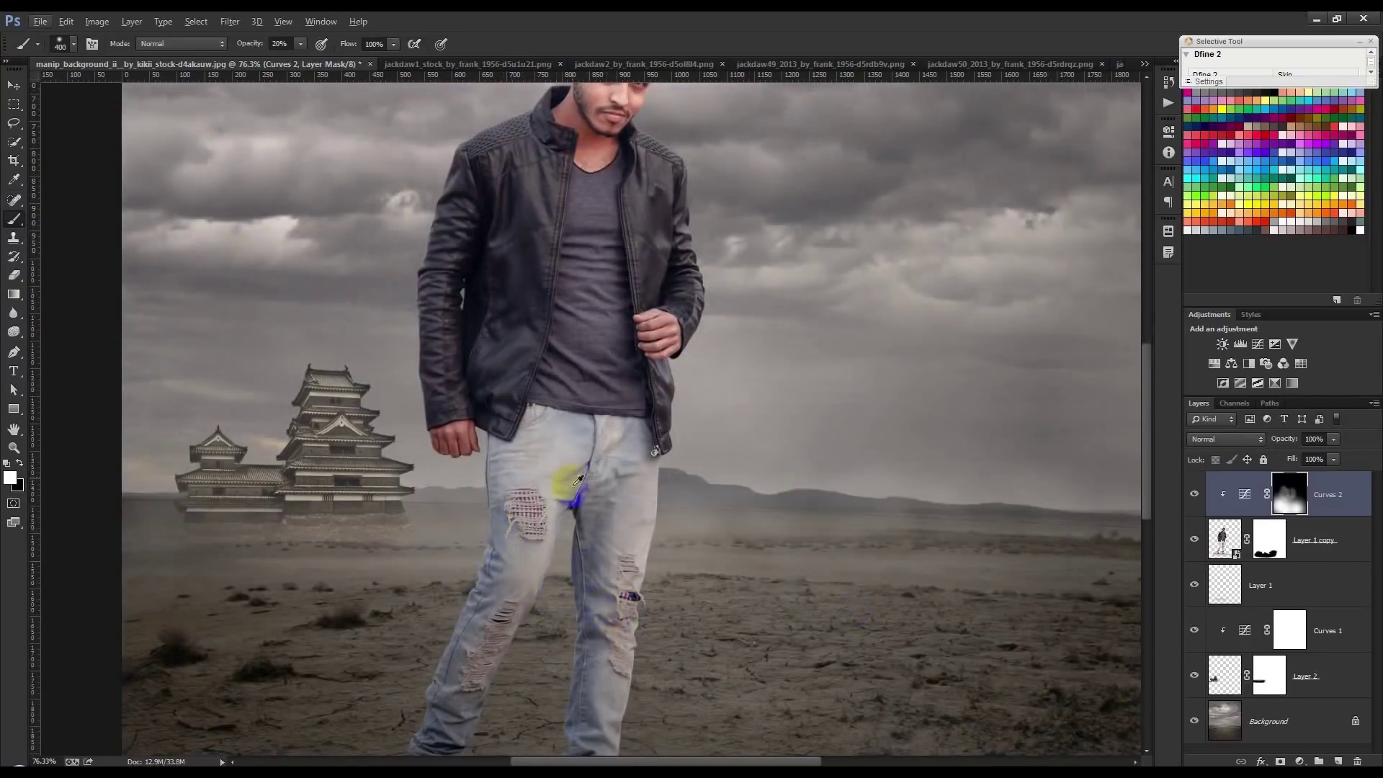
pyautogui.scroll(-2, 579, 481)
pyautogui.scroll(-2, 576, 483)
pyautogui.scroll(-2, 572, 485)
pyautogui.scroll(2, 566, 488)
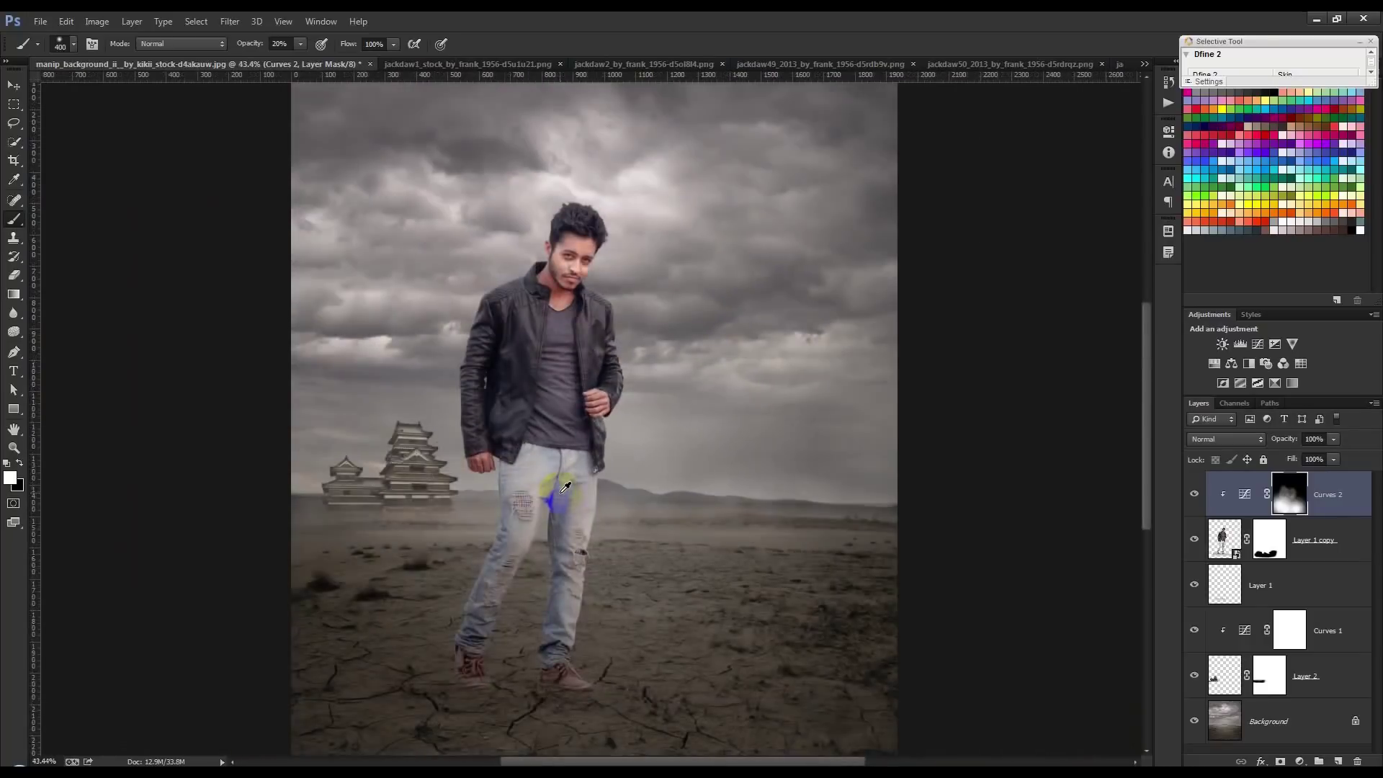
pyautogui.moveTo(533, 137); pyautogui.dragTo(522, 149)
# Group Curves 2, Layer 1 copy and Layer 1 into a group named Man
pyautogui.click(13, 87)
pyautogui.scroll(-2, 584, 436)
pyautogui.scroll(1, 611, 446)
pyautogui.keyDown('shift'); pyautogui.click(1333, 579); pyautogui.keyUp('shift')
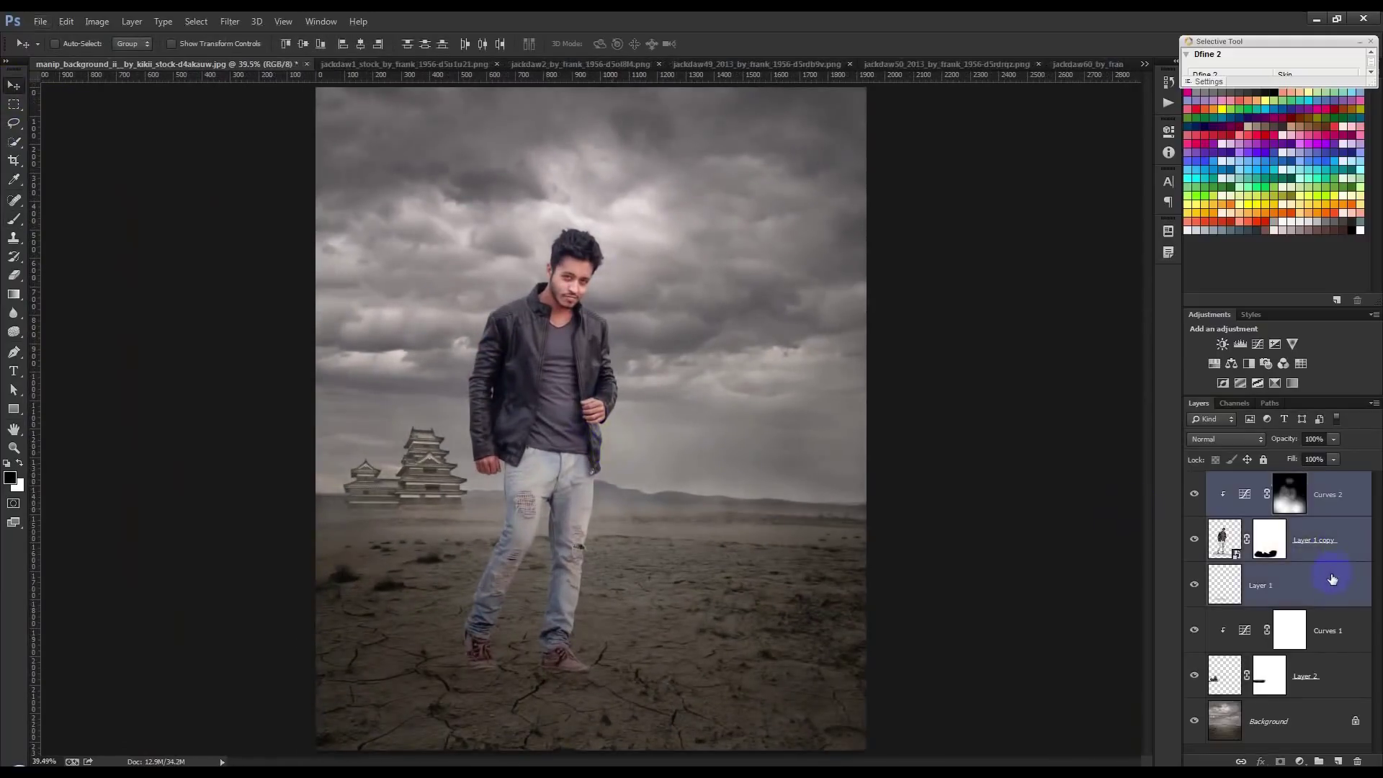
pyautogui.hotkey('ctrl', 'g')
pyautogui.write('Man')
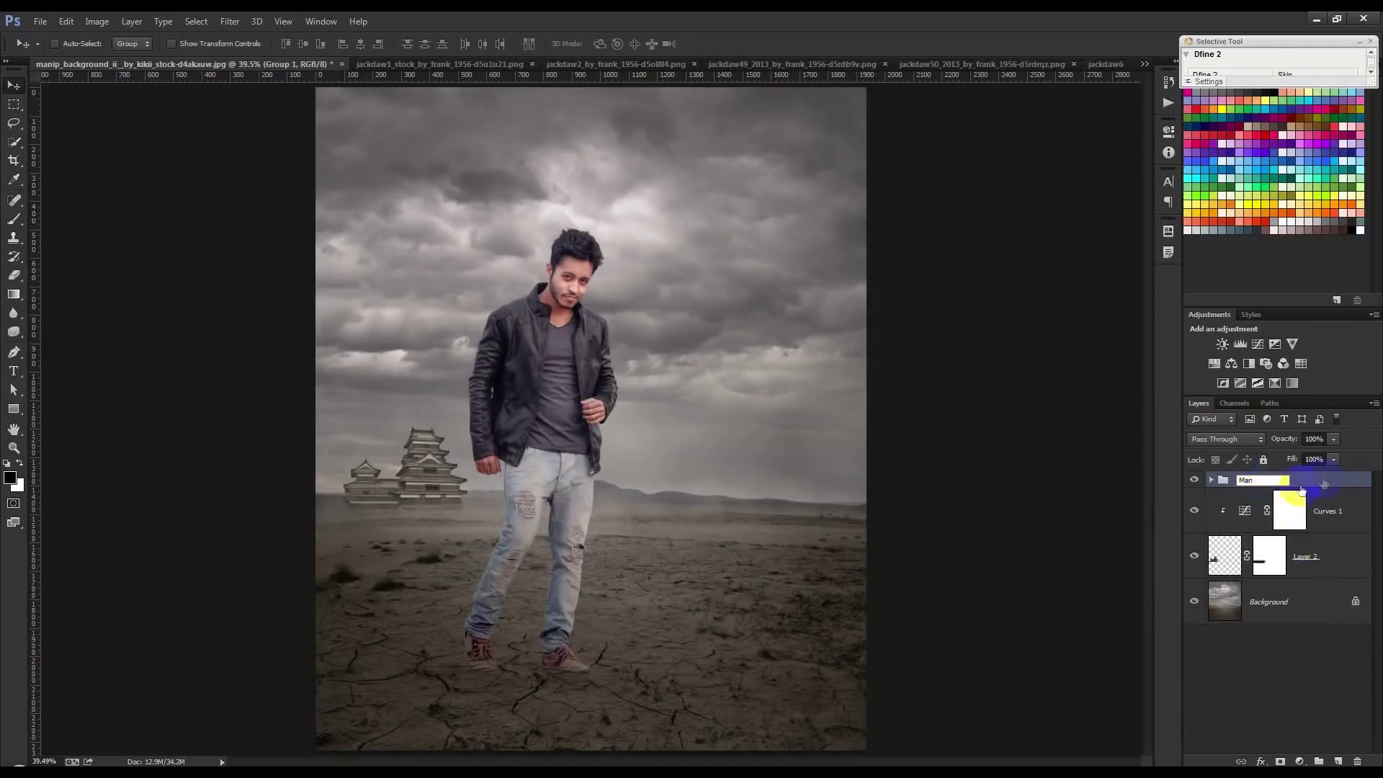
# Move the Man group lower and scale it to about 124%, then commit
pyautogui.moveTo(920, 513)
pyautogui.mouseDown()
pyautogui.moveTo(884, 538)
pyautogui.moveTo(917, 527)
pyautogui.mouseUp()
pyautogui.scroll(-2, 914, 529)
pyautogui.moveTo(749, 508); pyautogui.dragTo(766, 510)
pyautogui.hotkey('ctrl', 't')
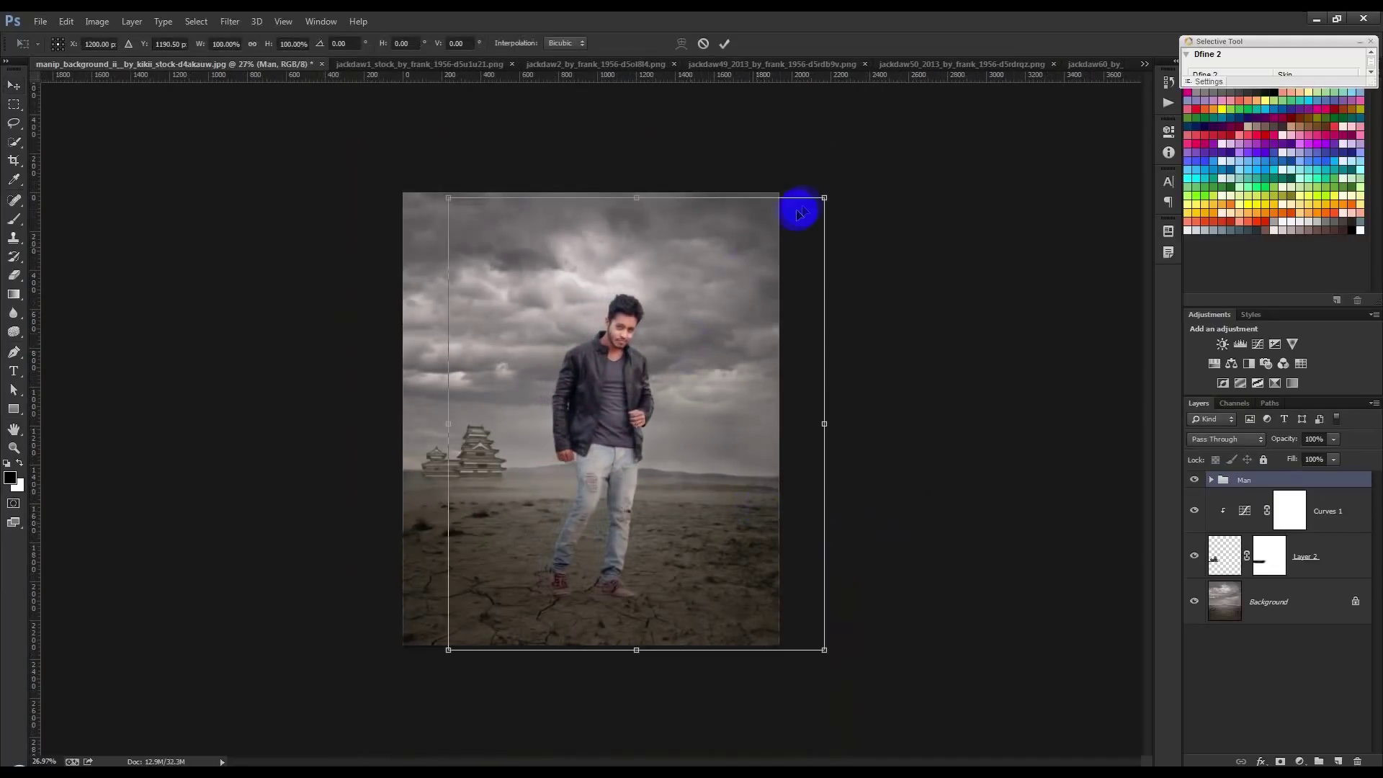
pyautogui.moveTo(821, 194); pyautogui.dragTo(869, 145)
pyautogui.moveTo(719, 352); pyautogui.dragTo(730, 330)
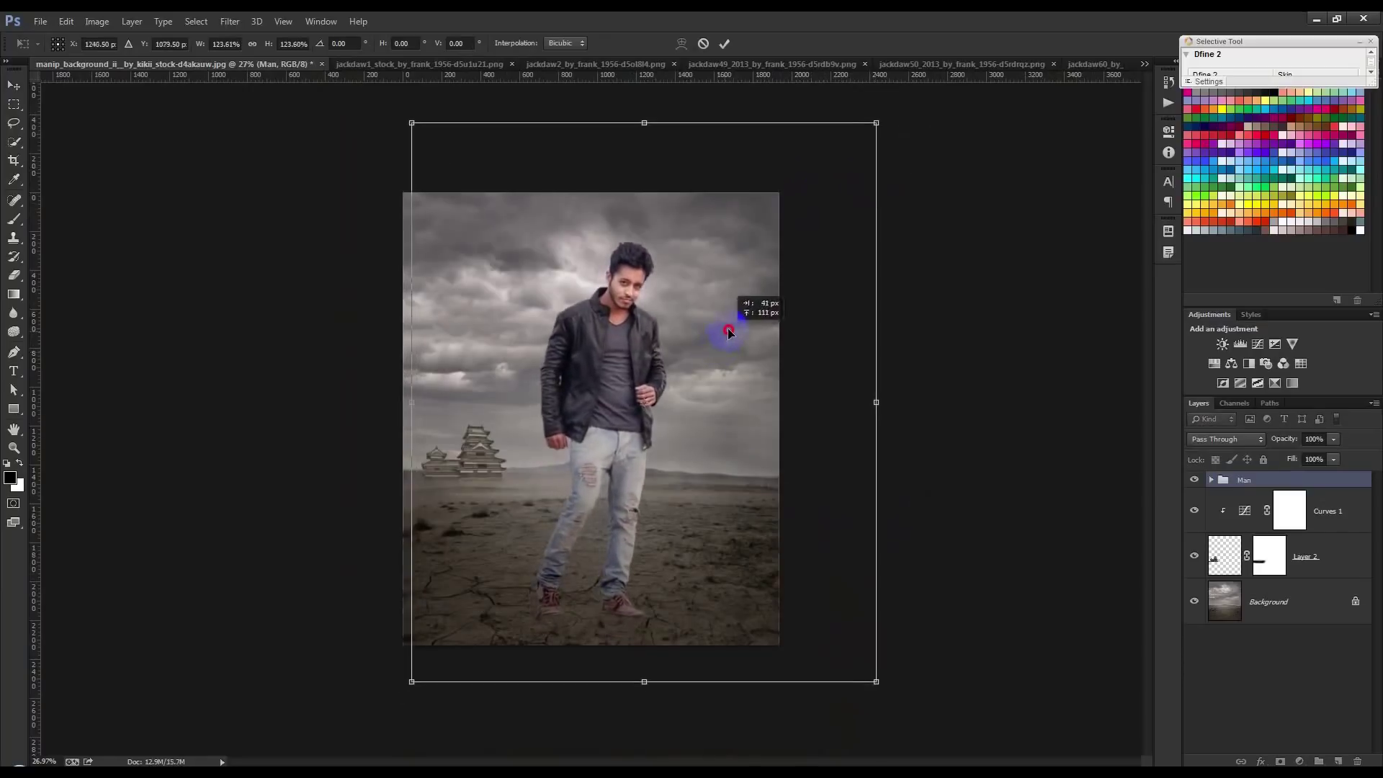
pyautogui.click(724, 43)
pyautogui.scroll(2, 638, 376)
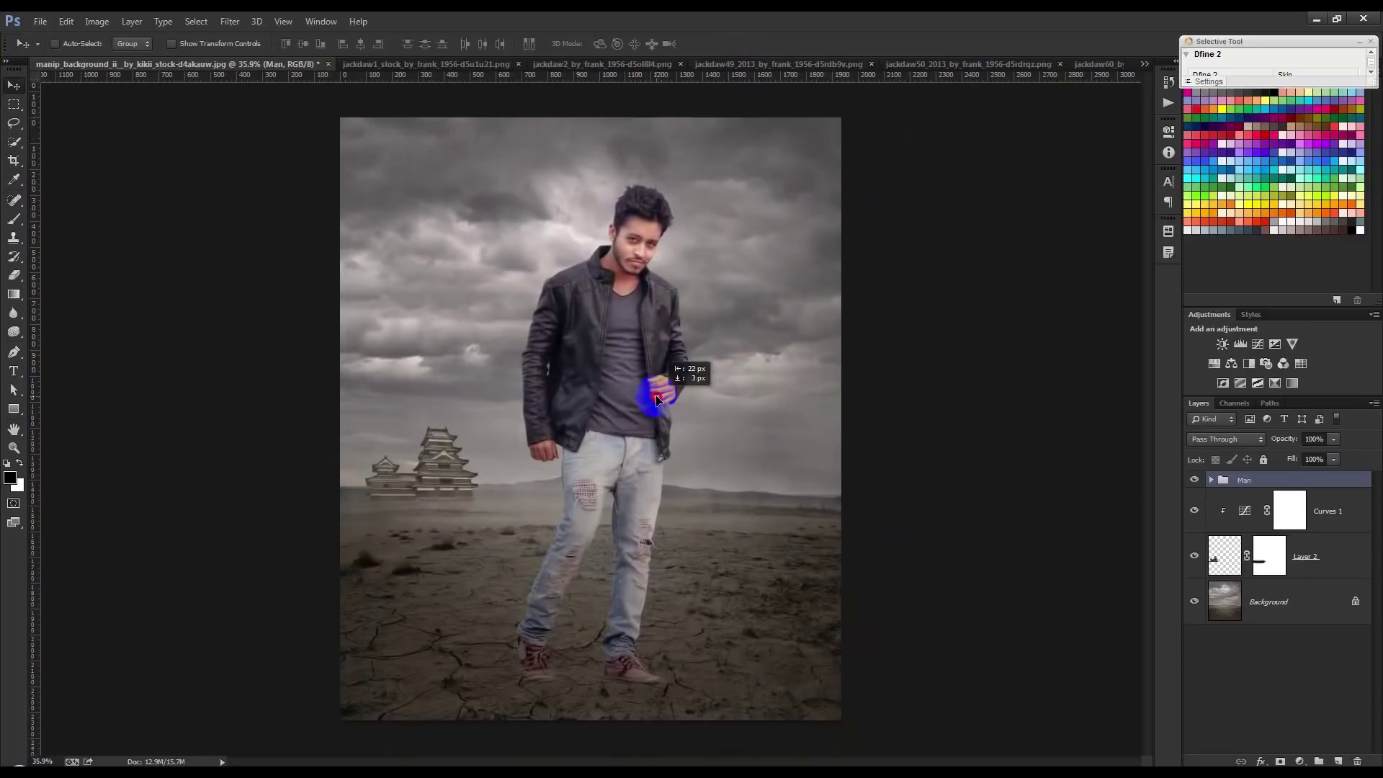
# Zoom to the boots, expand the Man group and target Layer 1 copy's mask with a 250 px brush
pyautogui.scroll(6, 598, 632)
pyautogui.moveTo(598, 632); pyautogui.dragTo(638, 496)
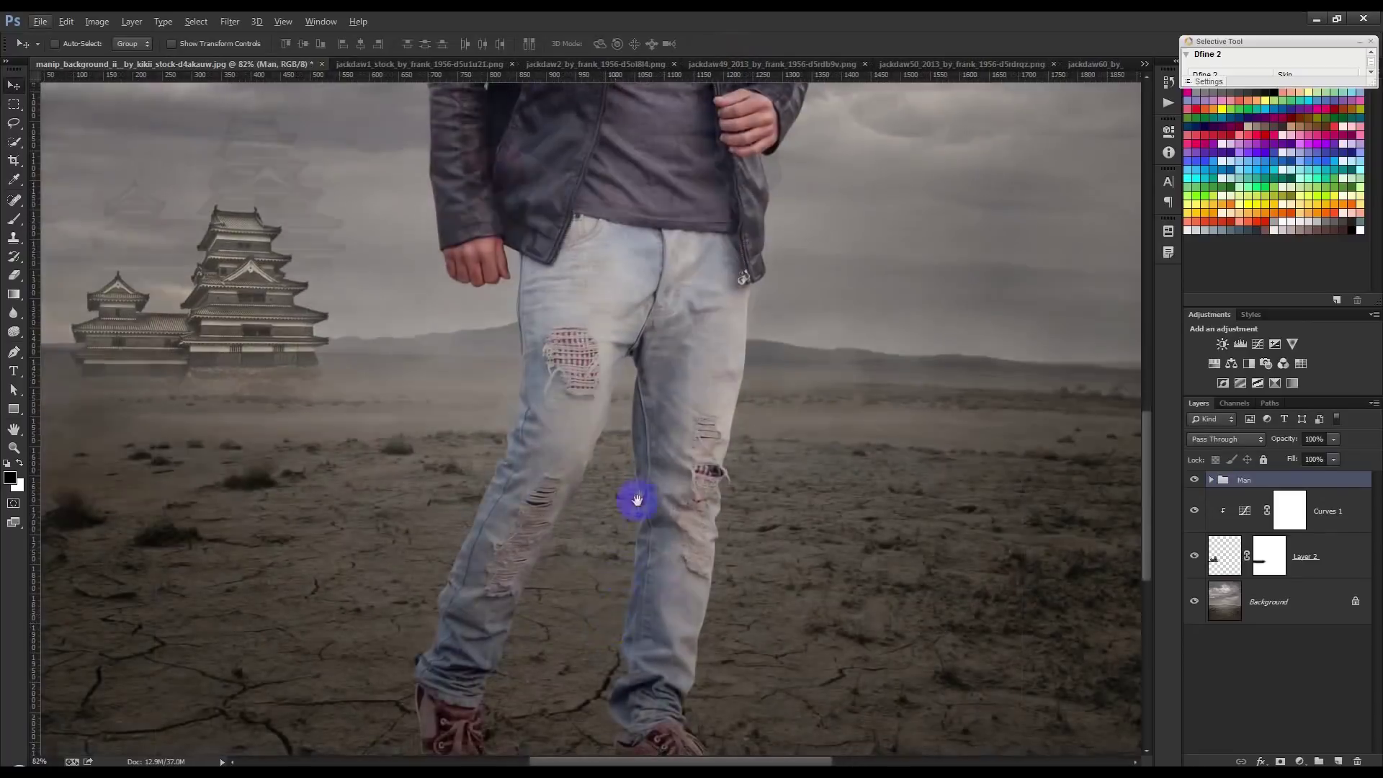
pyautogui.moveTo(653, 546); pyautogui.dragTo(669, 564)
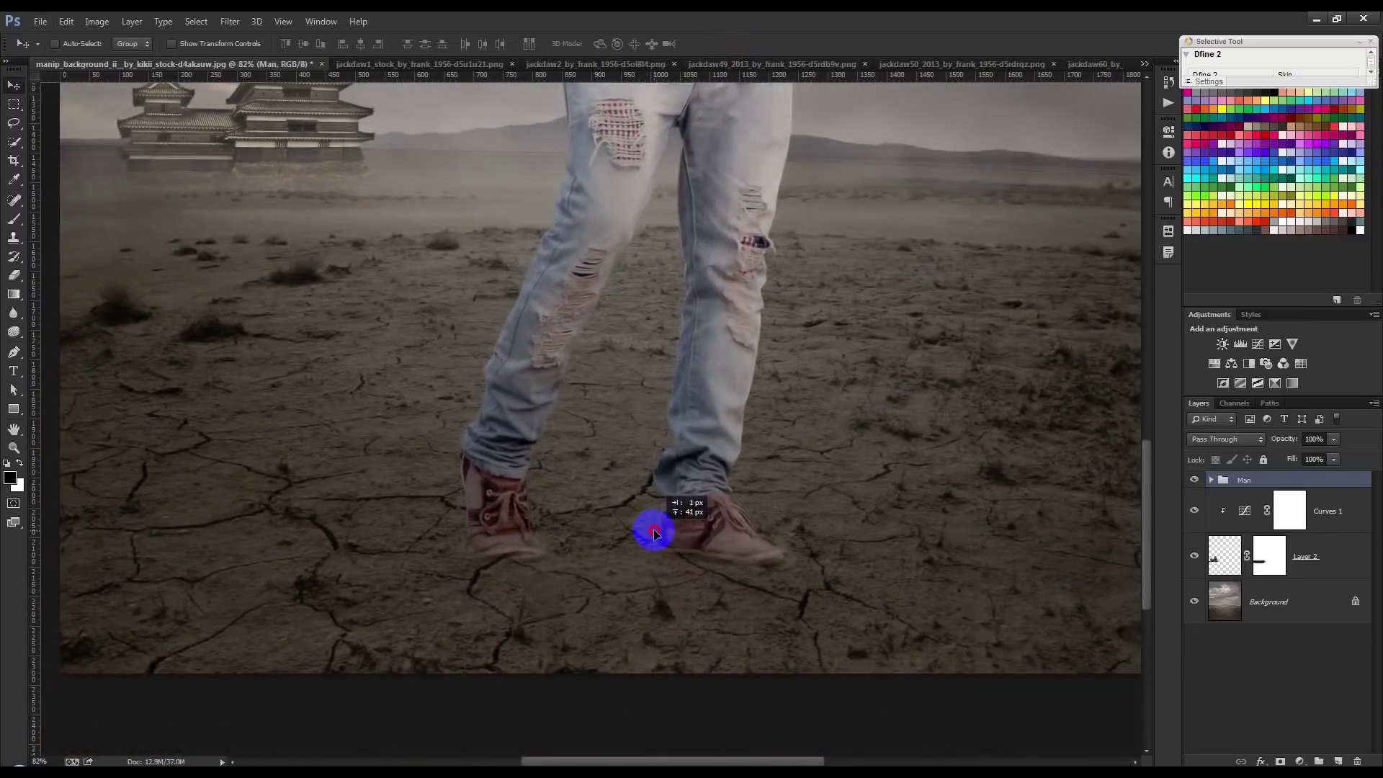
pyautogui.scroll(3, 669, 563)
pyautogui.scroll(2, 592, 577)
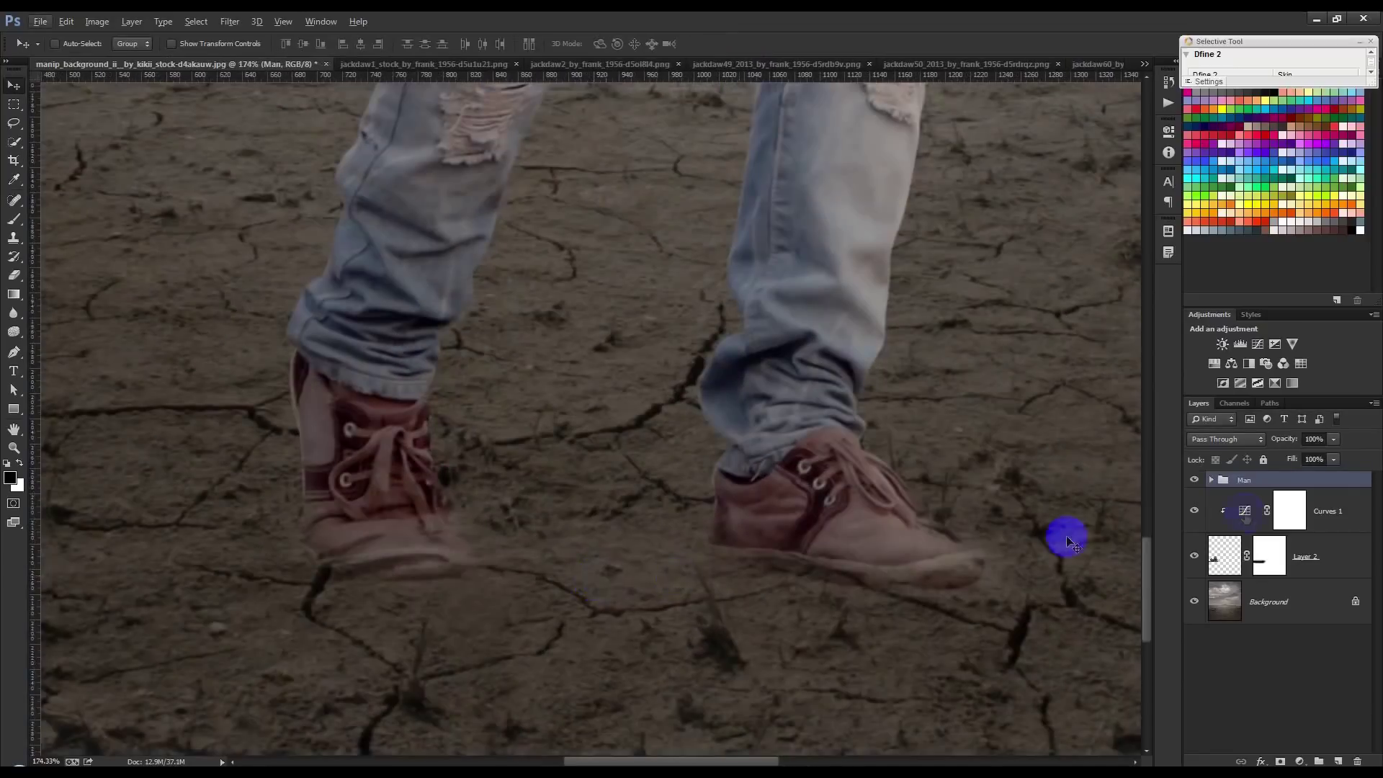
pyautogui.click(1224, 481)
pyautogui.click(1290, 555)
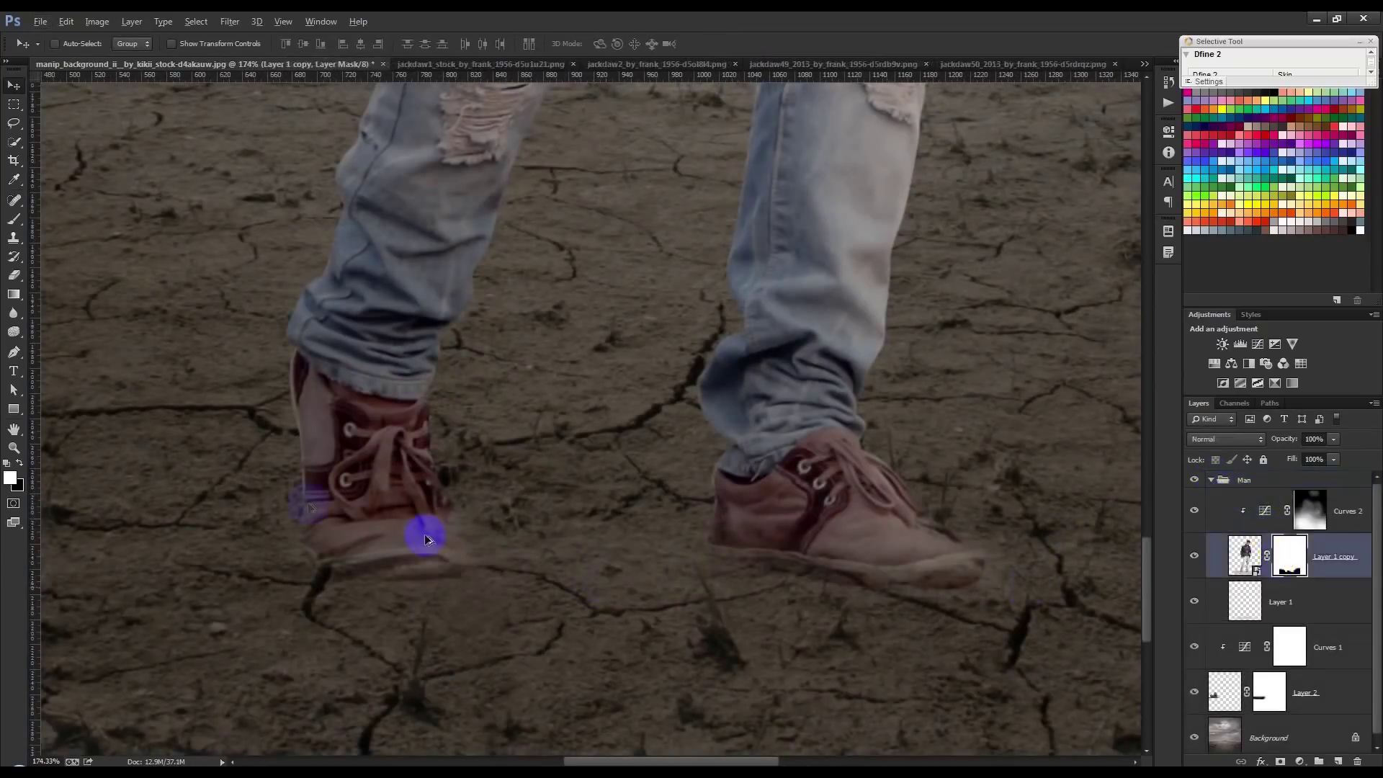
pyautogui.scroll(1, 432, 555)
pyautogui.click(13, 219)
pyautogui.press('[')
pyautogui.press('[')
# Paint white at 100% opacity to reveal both boot soles and heels
pyautogui.moveTo(337, 519); pyautogui.dragTo(317, 539)
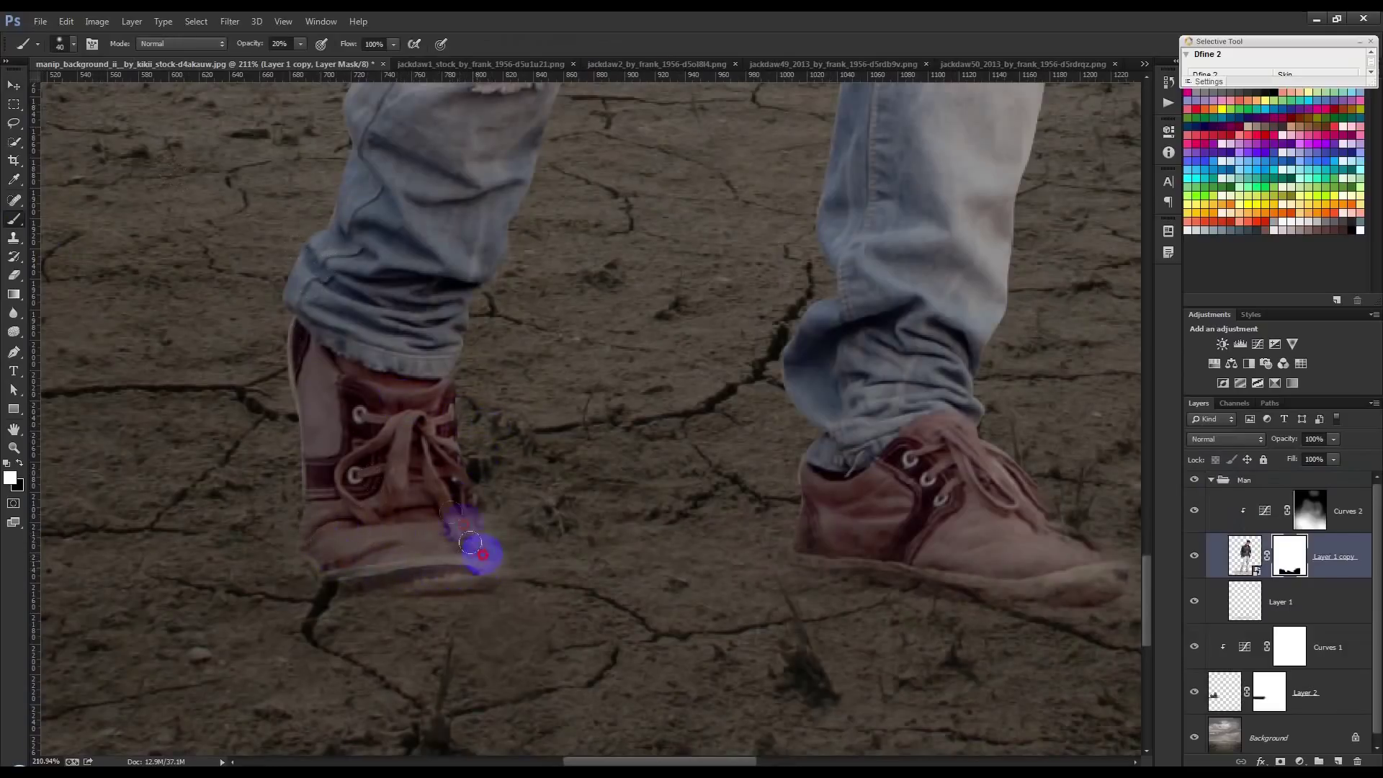
pyautogui.press('0')
pyautogui.click(181, 492)
pyautogui.moveTo(438, 554); pyautogui.dragTo(307, 541)
pyautogui.moveTo(464, 528); pyautogui.dragTo(447, 510)
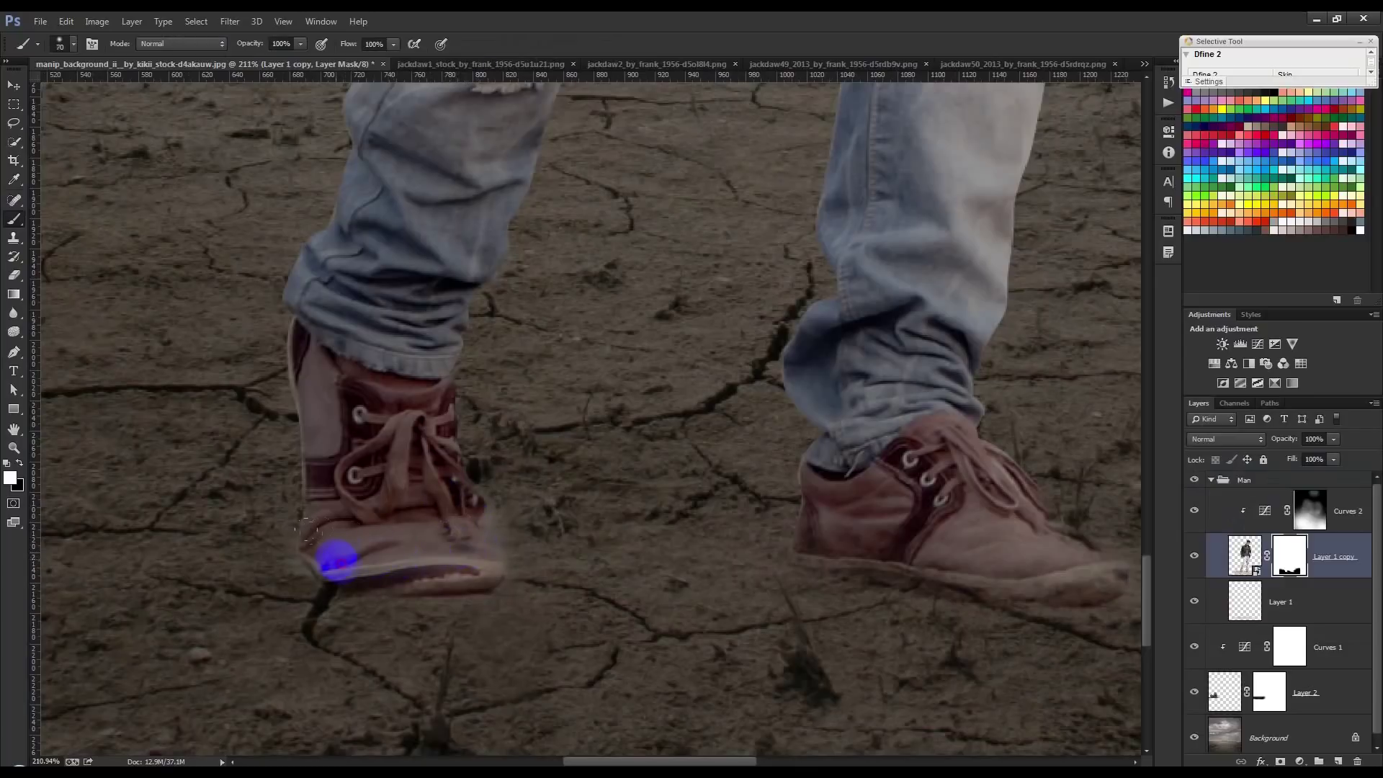
pyautogui.moveTo(442, 570); pyautogui.dragTo(504, 562)
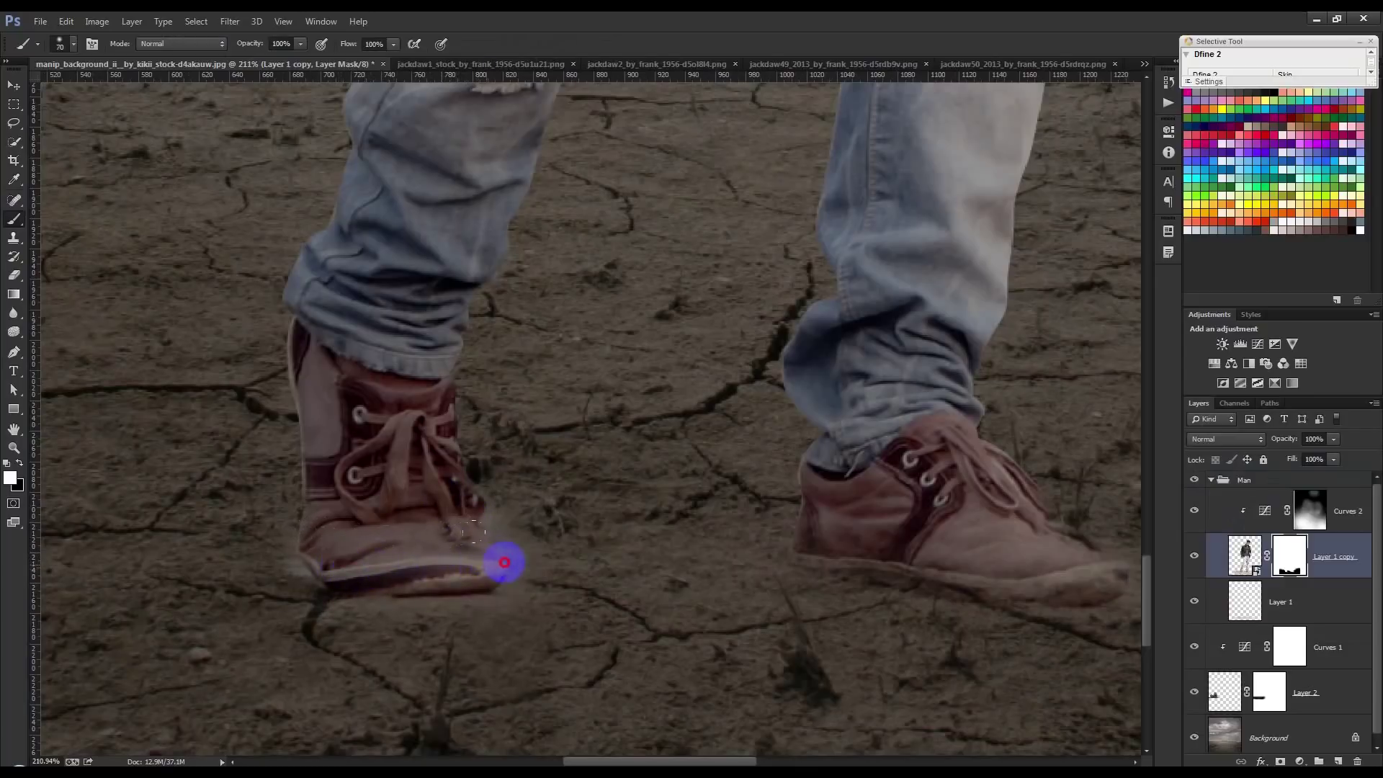
pyautogui.moveTo(687, 571)
pyautogui.mouseDown()
pyautogui.moveTo(926, 576)
pyautogui.moveTo(478, 555)
pyautogui.moveTo(755, 582)
pyautogui.moveTo(654, 551)
pyautogui.moveTo(674, 553)
pyautogui.mouseUp()
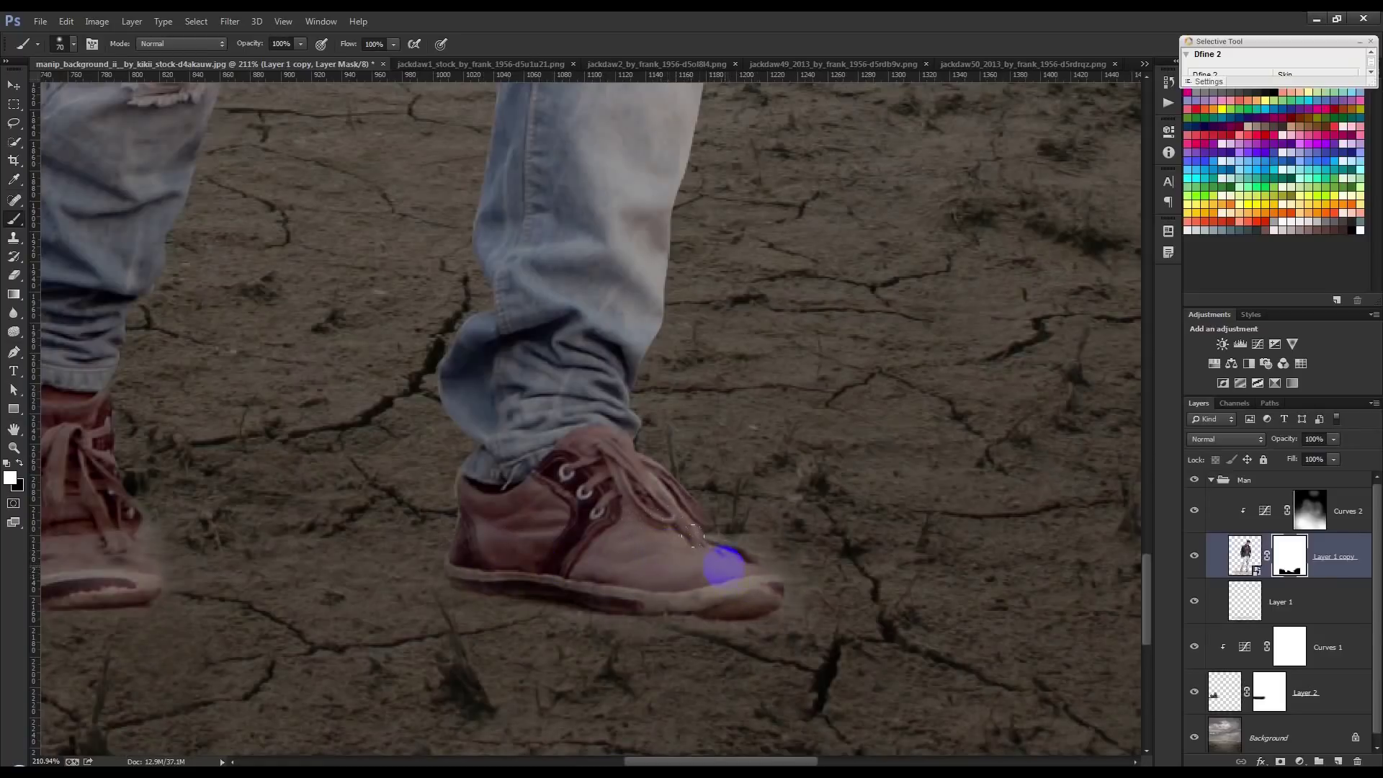
pyautogui.moveTo(643, 585)
pyautogui.mouseDown()
pyautogui.moveTo(467, 560)
pyautogui.moveTo(507, 485)
pyautogui.mouseUp()
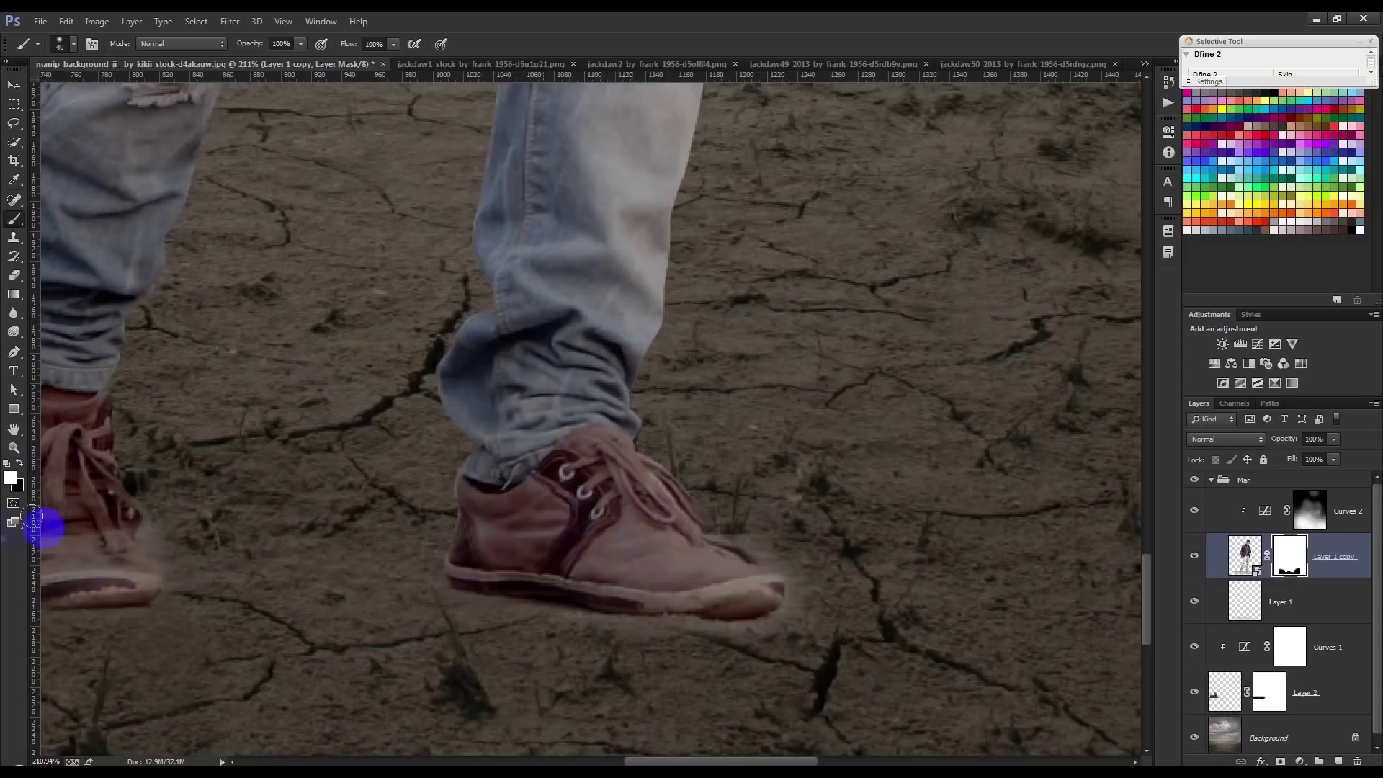
# Paint black to hide stray edges beside both boots, then select Layer 1
pyautogui.click(20, 467)
pyautogui.click(818, 538)
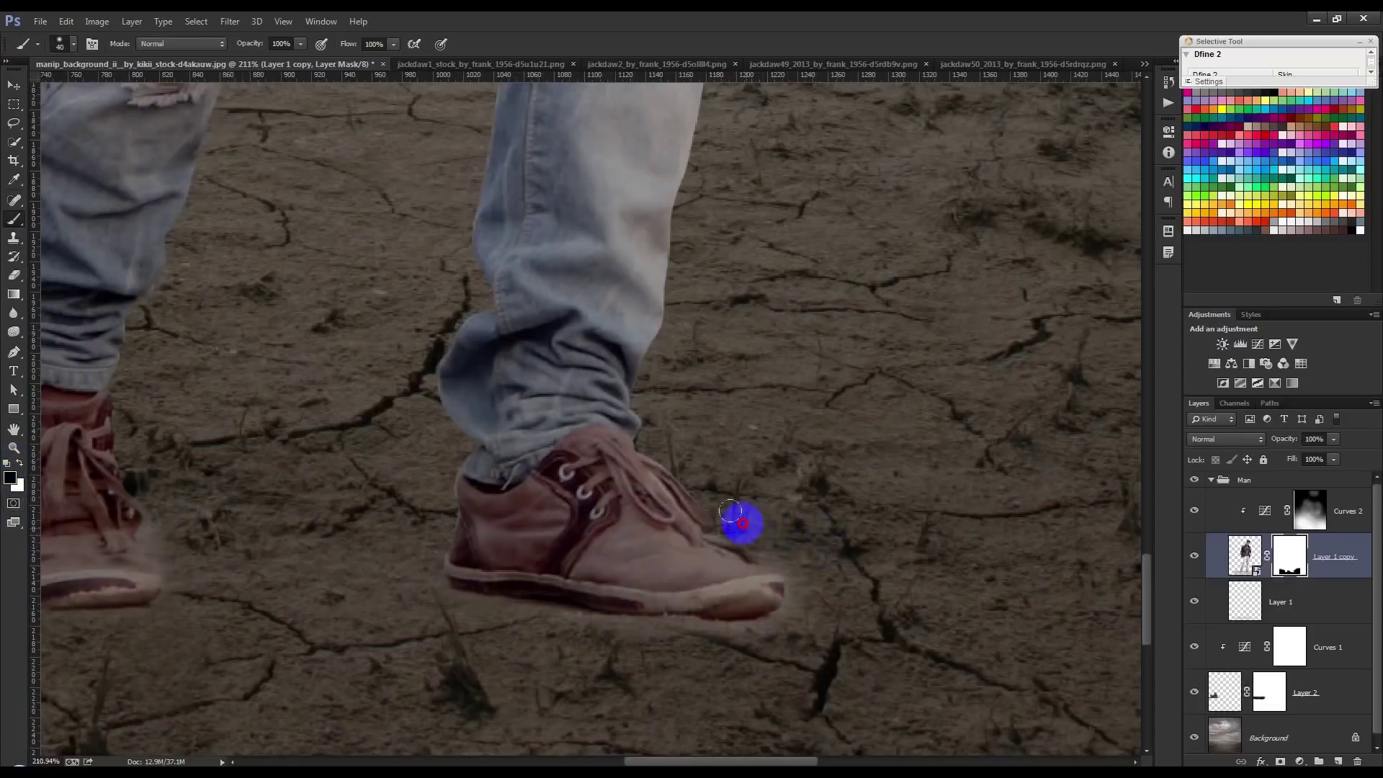
pyautogui.moveTo(720, 510)
pyautogui.mouseDown()
pyautogui.moveTo(792, 535)
pyautogui.moveTo(803, 584)
pyautogui.moveTo(720, 643)
pyautogui.moveTo(494, 632)
pyautogui.moveTo(956, 602)
pyautogui.mouseUp()
pyautogui.click(601, 513)
pyautogui.moveTo(566, 490)
pyautogui.mouseDown()
pyautogui.moveTo(572, 457)
pyautogui.moveTo(340, 550)
pyautogui.moveTo(358, 572)
pyautogui.moveTo(288, 537)
pyautogui.mouseUp()
pyautogui.click(1285, 613)
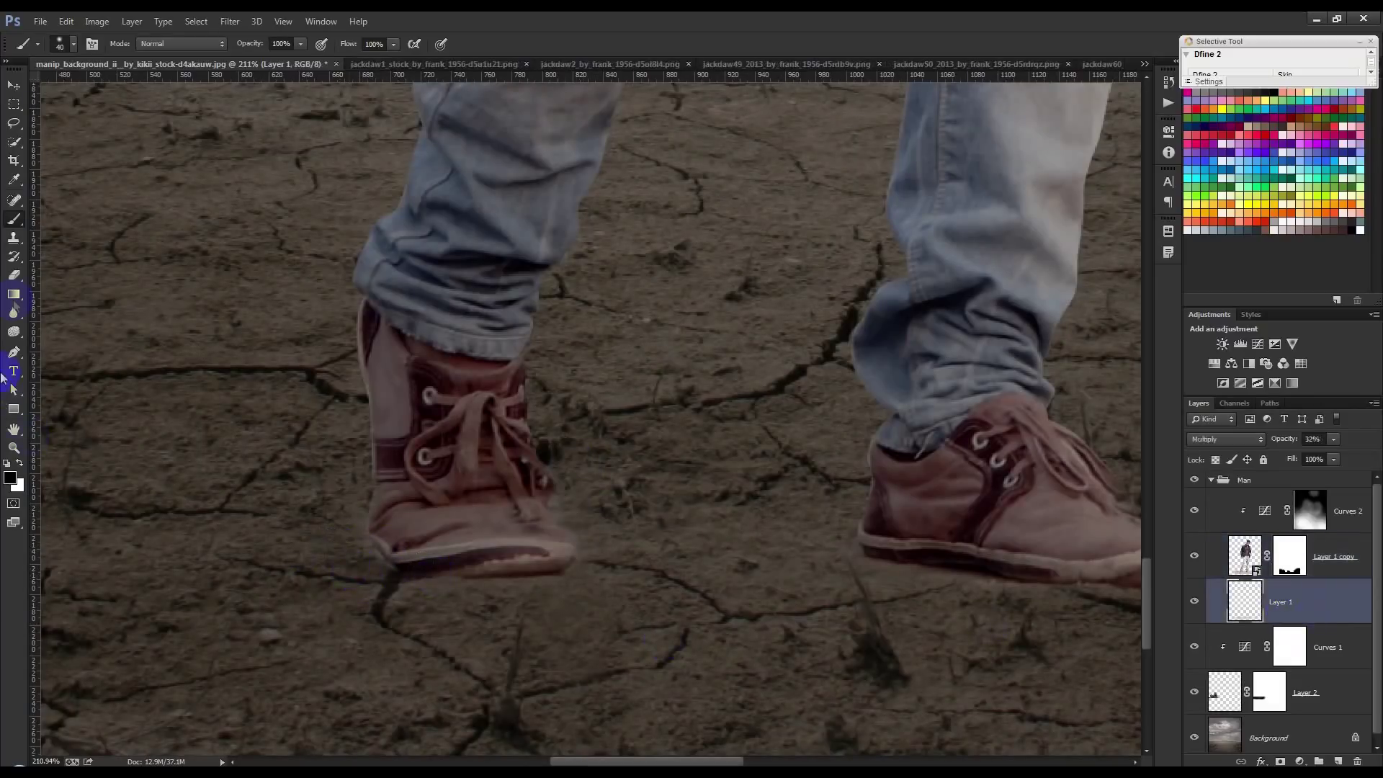
# Add a new layer and paint a soft black dab between the shoes
pyautogui.scroll(-3, 355, 386)
pyautogui.scroll(-2, 370, 396)
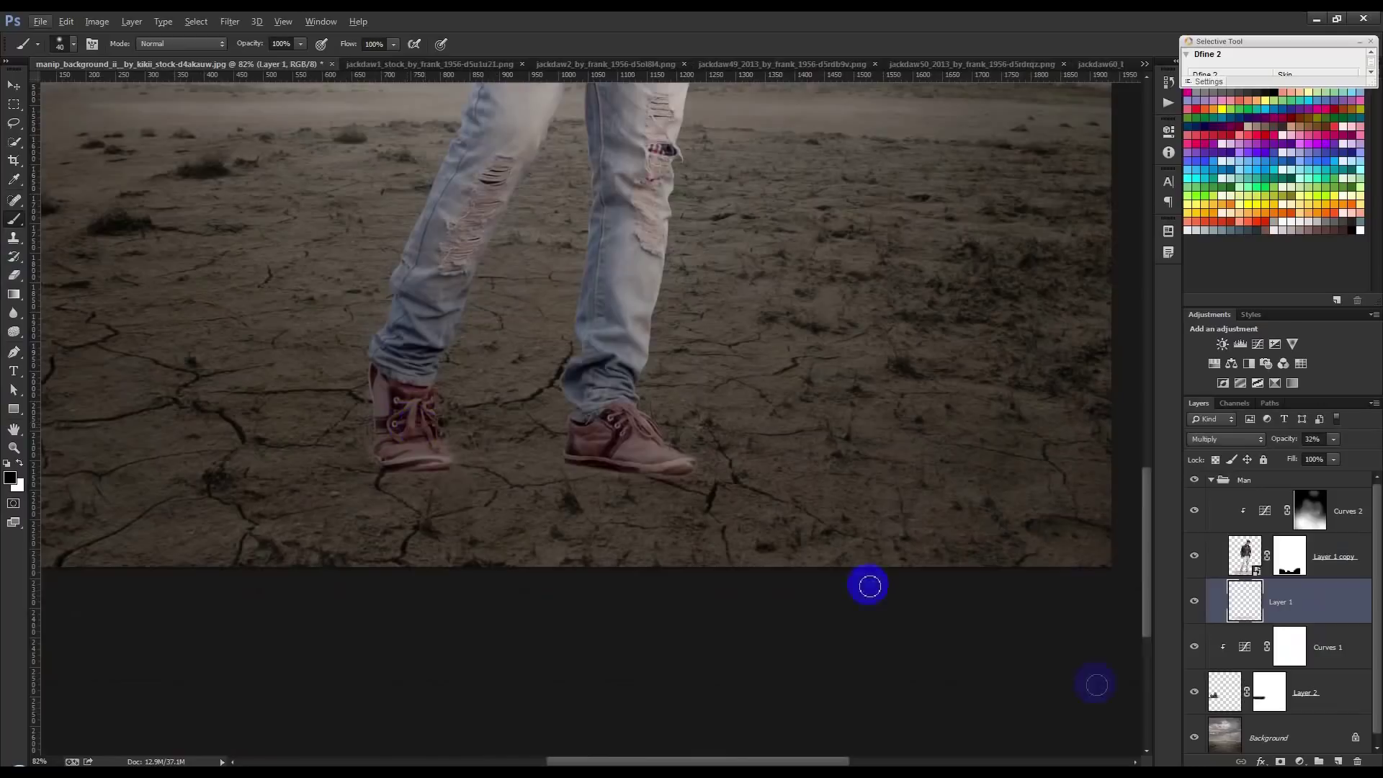
pyautogui.click(1338, 761)
pyautogui.moveTo(508, 505)
pyautogui.mouseDown()
pyautogui.moveTo(462, 454)
pyautogui.moveTo(479, 411)
pyautogui.mouseUp()
pyautogui.click(496, 395)
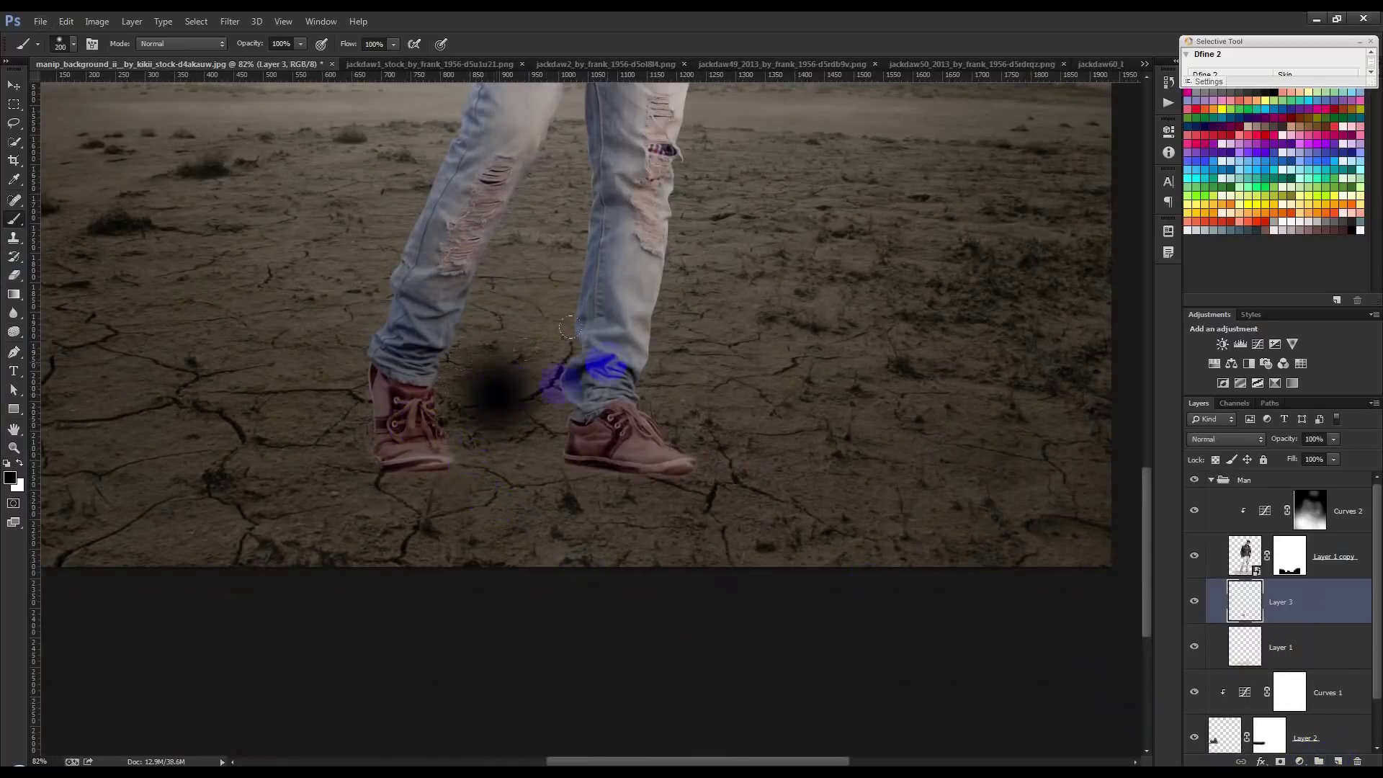
pyautogui.scroll(2, 497, 398)
pyautogui.scroll(2, 497, 399)
# Squash the dab into a flat trapezoid shadow under the left shoe and commit
pyautogui.hotkey('ctrl', 't')
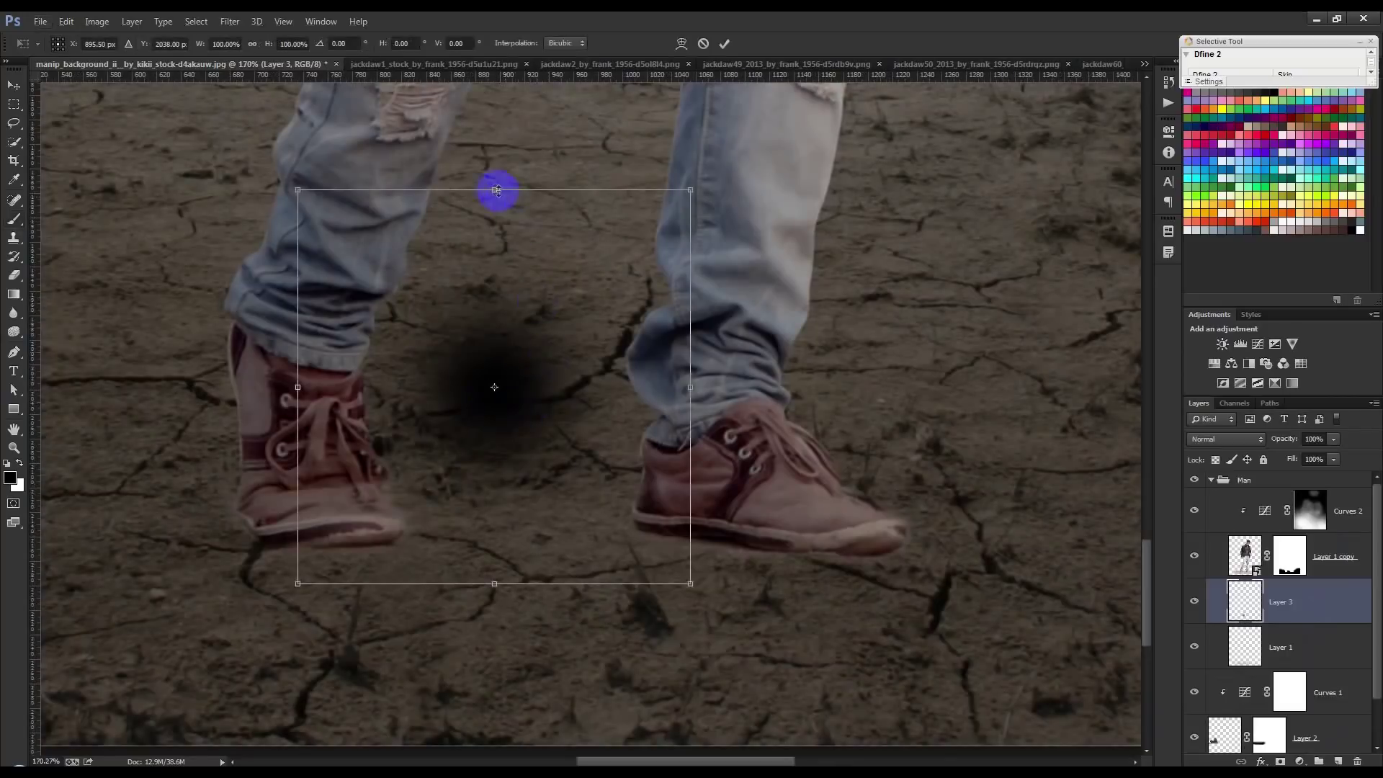
pyautogui.moveTo(494, 191); pyautogui.dragTo(540, 457)
pyautogui.moveTo(592, 497)
pyautogui.mouseDown()
pyautogui.moveTo(406, 522)
pyautogui.moveTo(423, 516)
pyautogui.mouseUp()
pyautogui.scroll(-3, 390, 523)
pyautogui.scroll(-2, 390, 523)
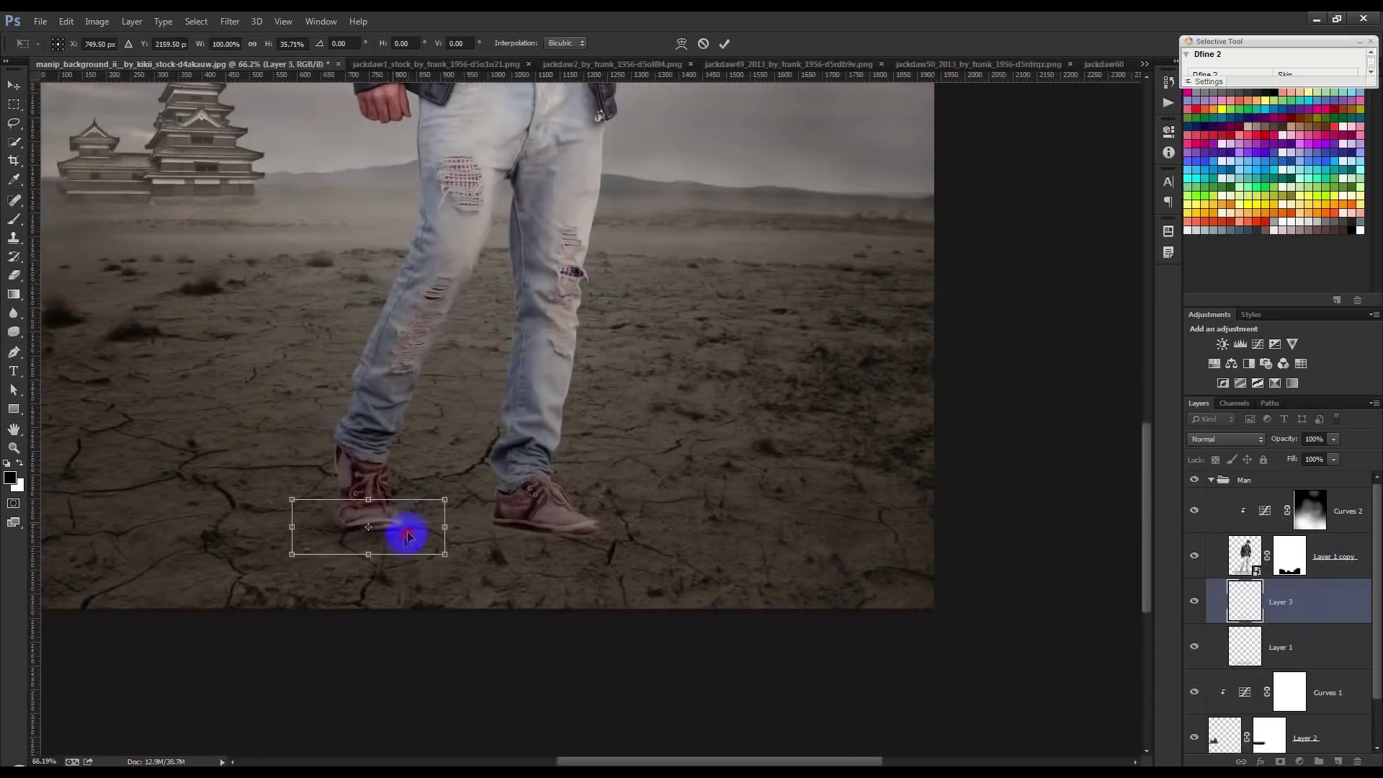
pyautogui.moveTo(446, 559); pyautogui.dragTo(446, 535)
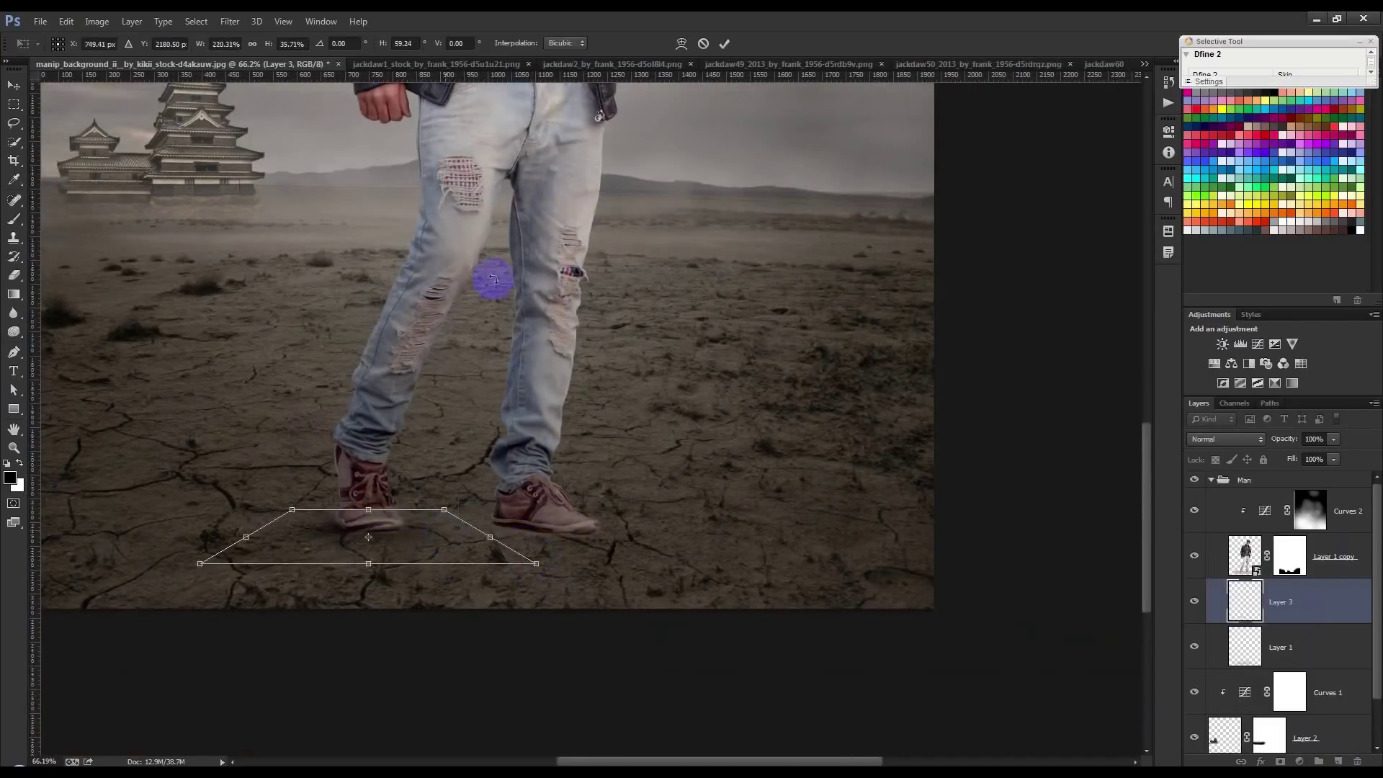
pyautogui.click(724, 43)
# Nudge the shadow and reshape it, stretching it down and out to the right
pyautogui.click(9, 82)
pyautogui.scroll(2, 341, 545)
pyautogui.moveTo(479, 534)
pyautogui.mouseDown()
pyautogui.moveTo(479, 523)
pyautogui.moveTo(443, 524)
pyautogui.mouseUp()
pyautogui.hotkey('ctrl', 't')
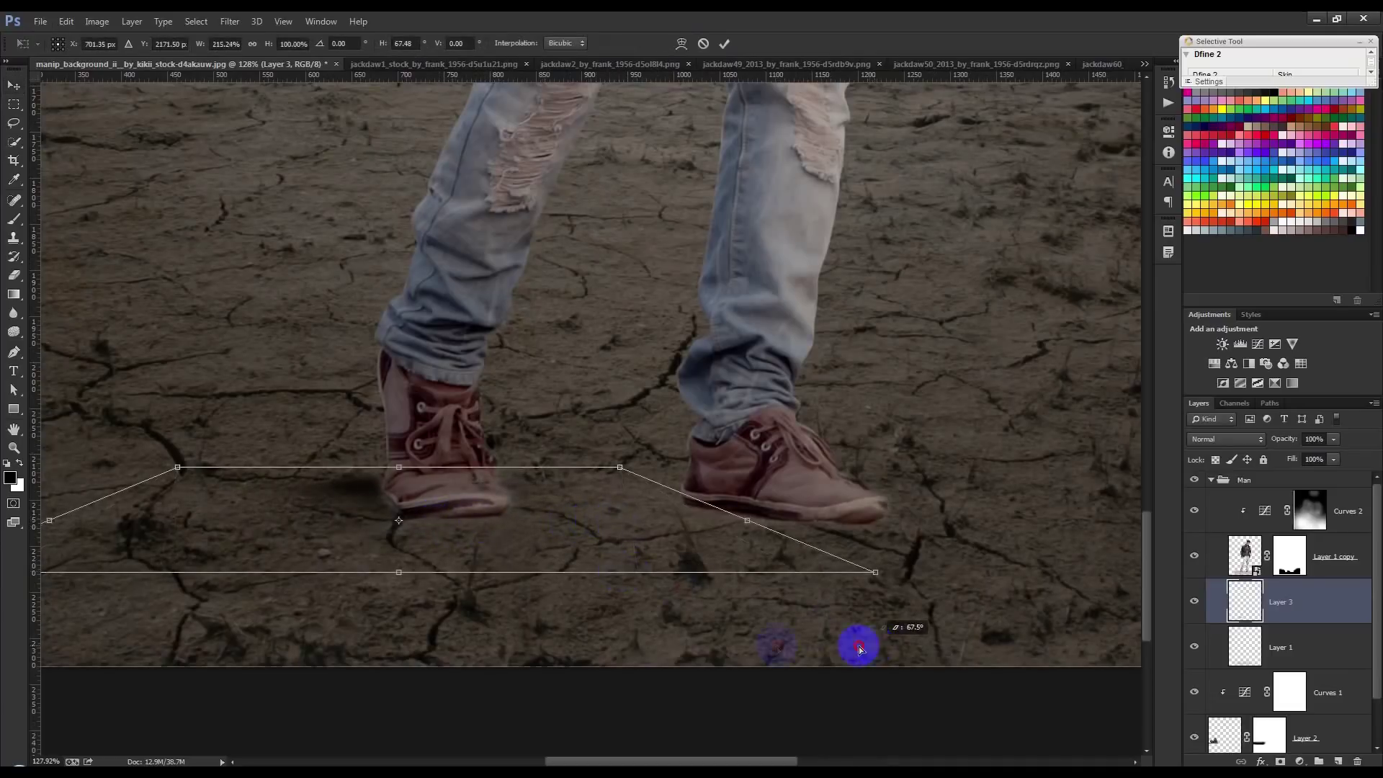
pyautogui.moveTo(628, 574); pyautogui.dragTo(620, 640)
pyautogui.moveTo(620, 520)
pyautogui.mouseDown()
pyautogui.moveTo(885, 522)
pyautogui.moveTo(911, 587)
pyautogui.mouseUp()
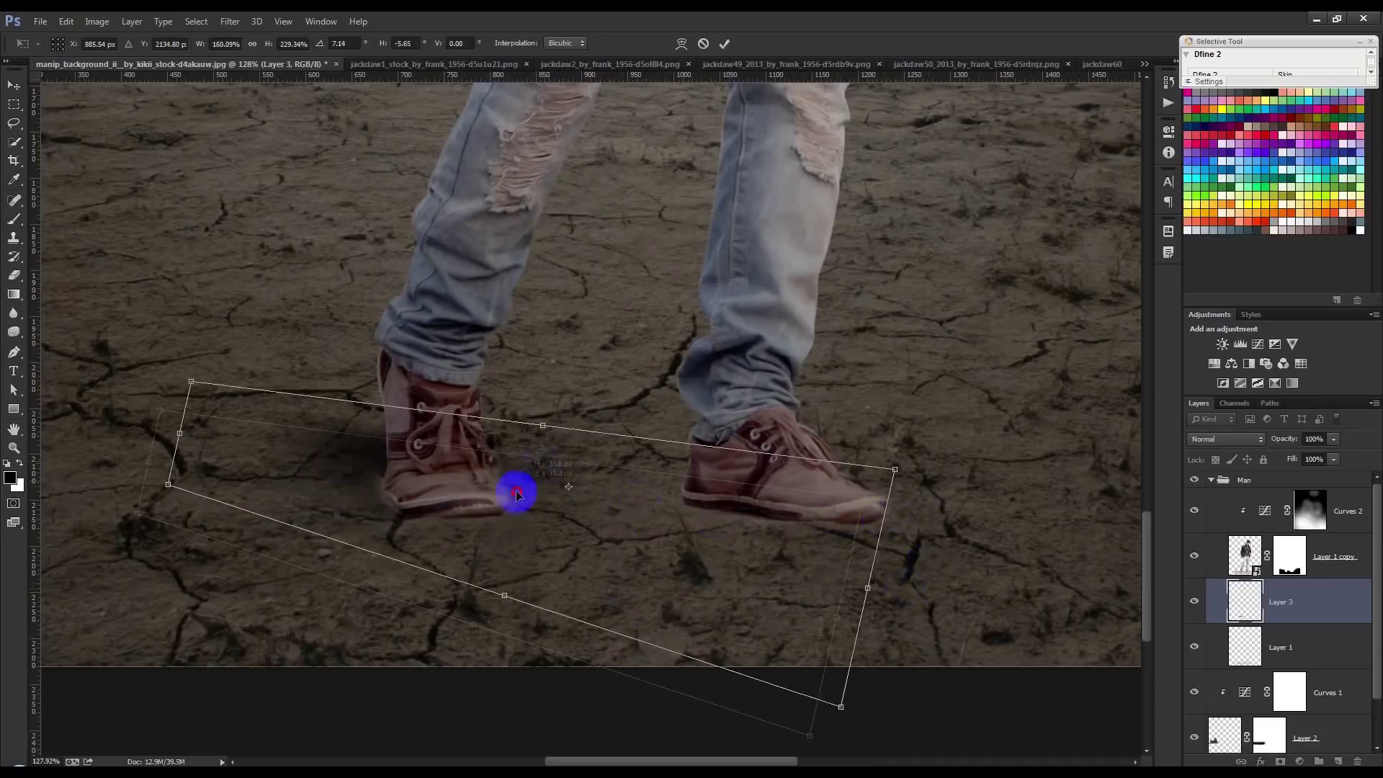
pyautogui.moveTo(519, 488); pyautogui.dragTo(531, 500)
pyautogui.moveTo(182, 424); pyautogui.dragTo(37, 334)
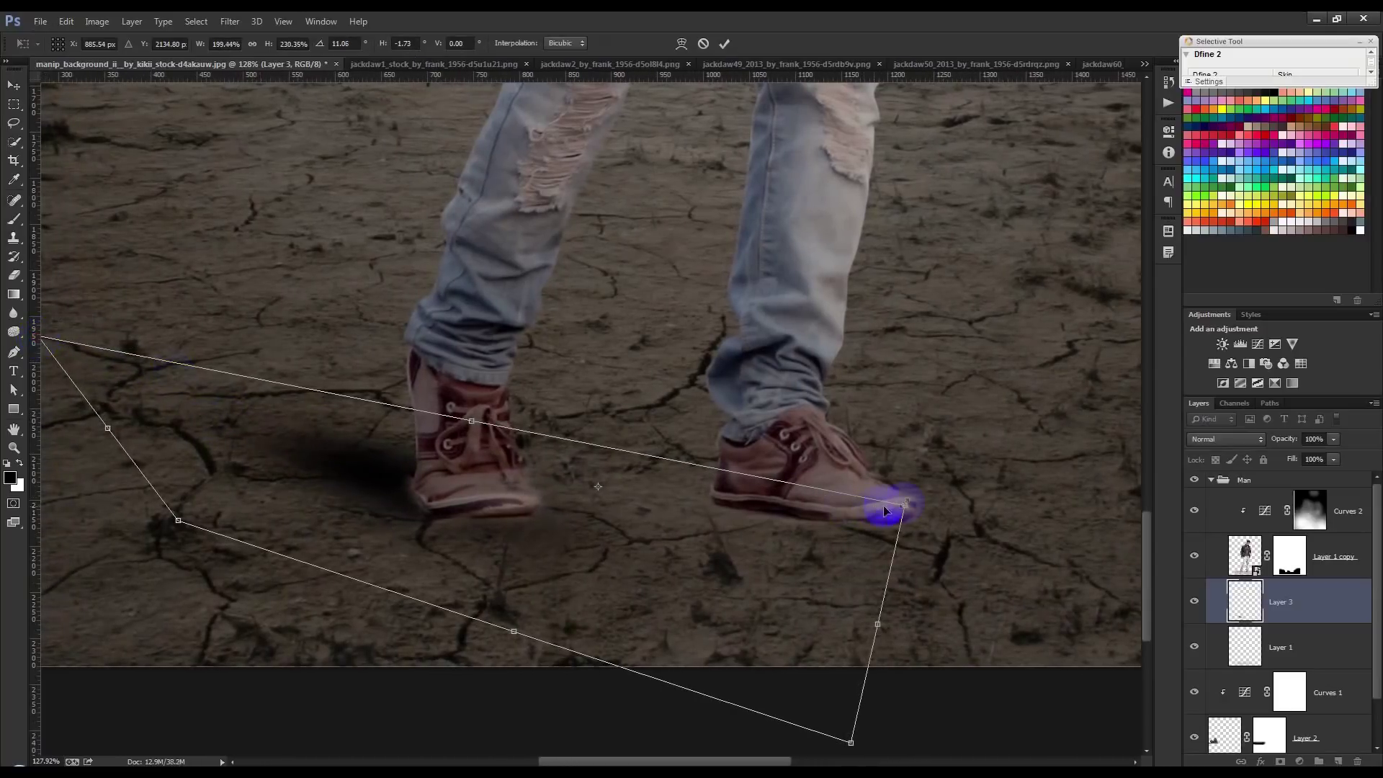
# Rotate the shadow to about 2°, apply the transform, and position it beneath the left boot
pyautogui.hotkey('ctrl', 'z')
pyautogui.moveTo(735, 519); pyautogui.dragTo(564, 543)
pyautogui.moveTo(691, 554); pyautogui.dragTo(890, 574)
pyautogui.moveTo(617, 575); pyautogui.dragTo(585, 546)
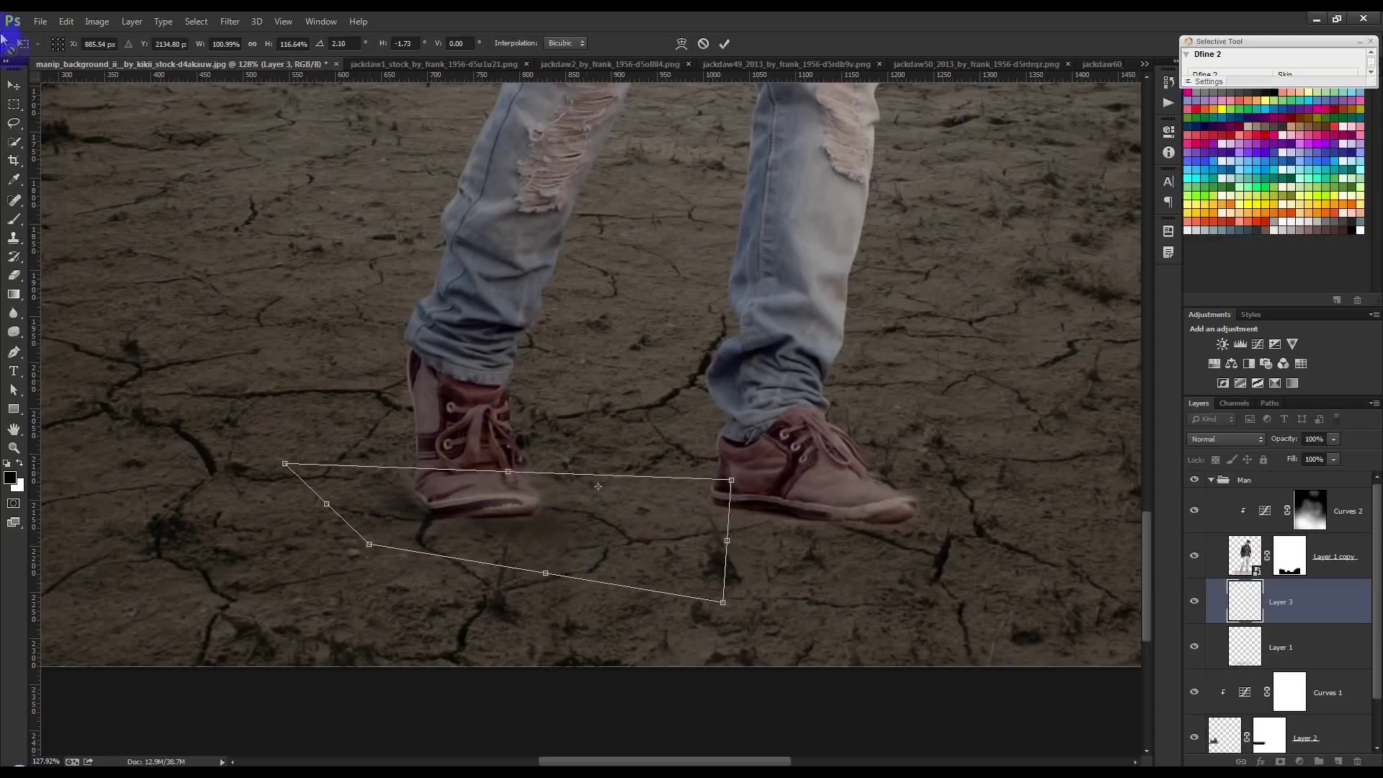
pyautogui.click(16, 85)
pyautogui.click(652, 301)
pyautogui.moveTo(540, 478)
pyautogui.mouseDown()
pyautogui.moveTo(829, 510)
pyautogui.moveTo(872, 479)
pyautogui.moveTo(935, 495)
pyautogui.moveTo(810, 463)
pyautogui.moveTo(799, 476)
pyautogui.mouseUp()
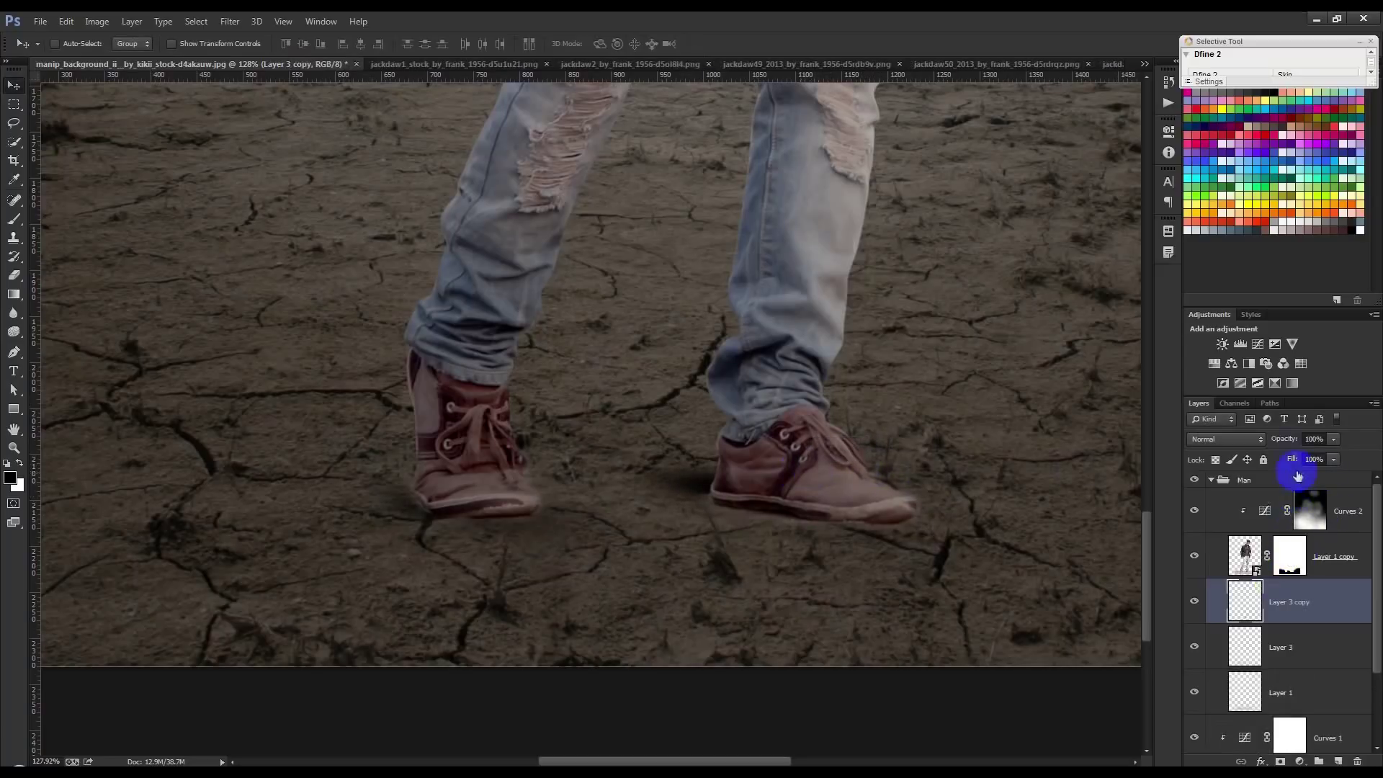
# Soften the shadows: Layer 3 copy to 60% opacity and Layer 3 to 75%
pyautogui.moveTo(1288, 445); pyautogui.dragTo(1257, 442)
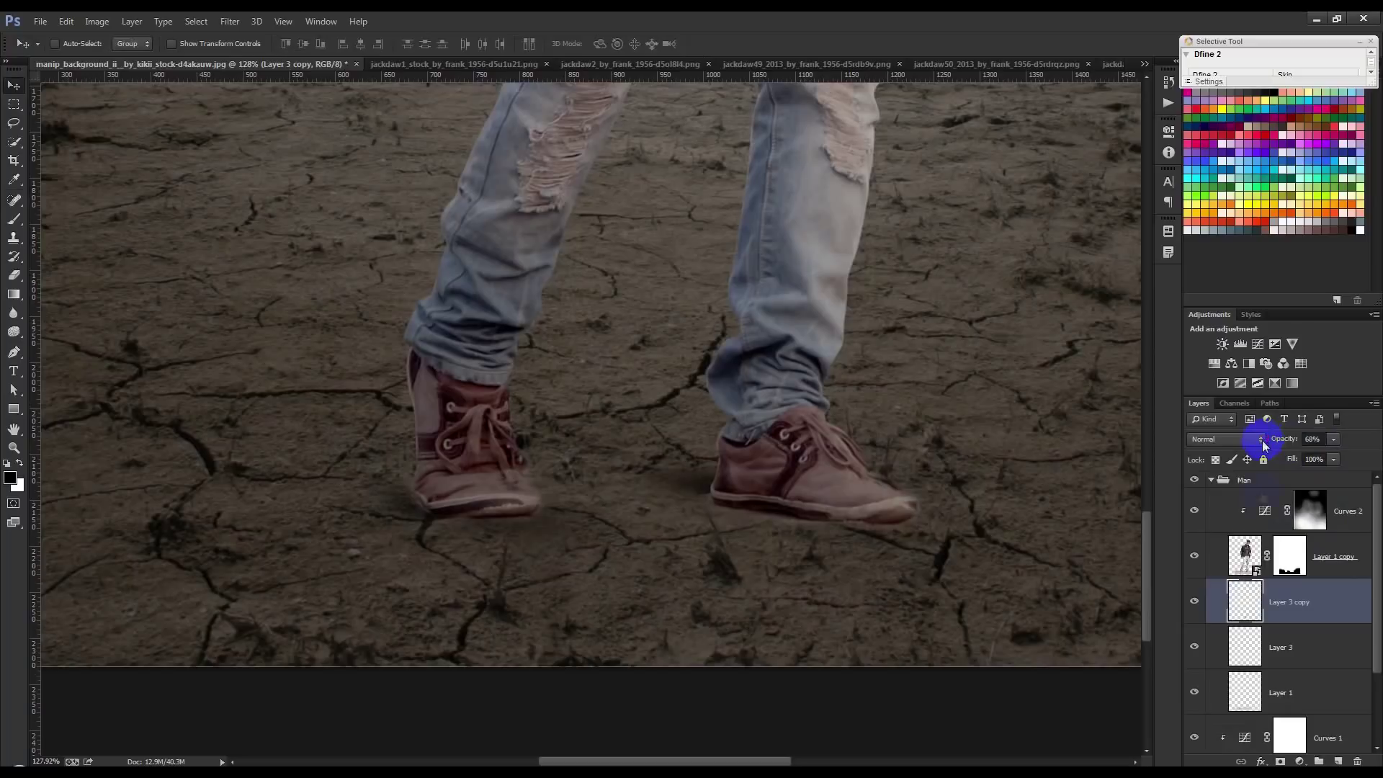
pyautogui.click(1291, 640)
pyautogui.moveTo(1282, 439); pyautogui.dragTo(1293, 440)
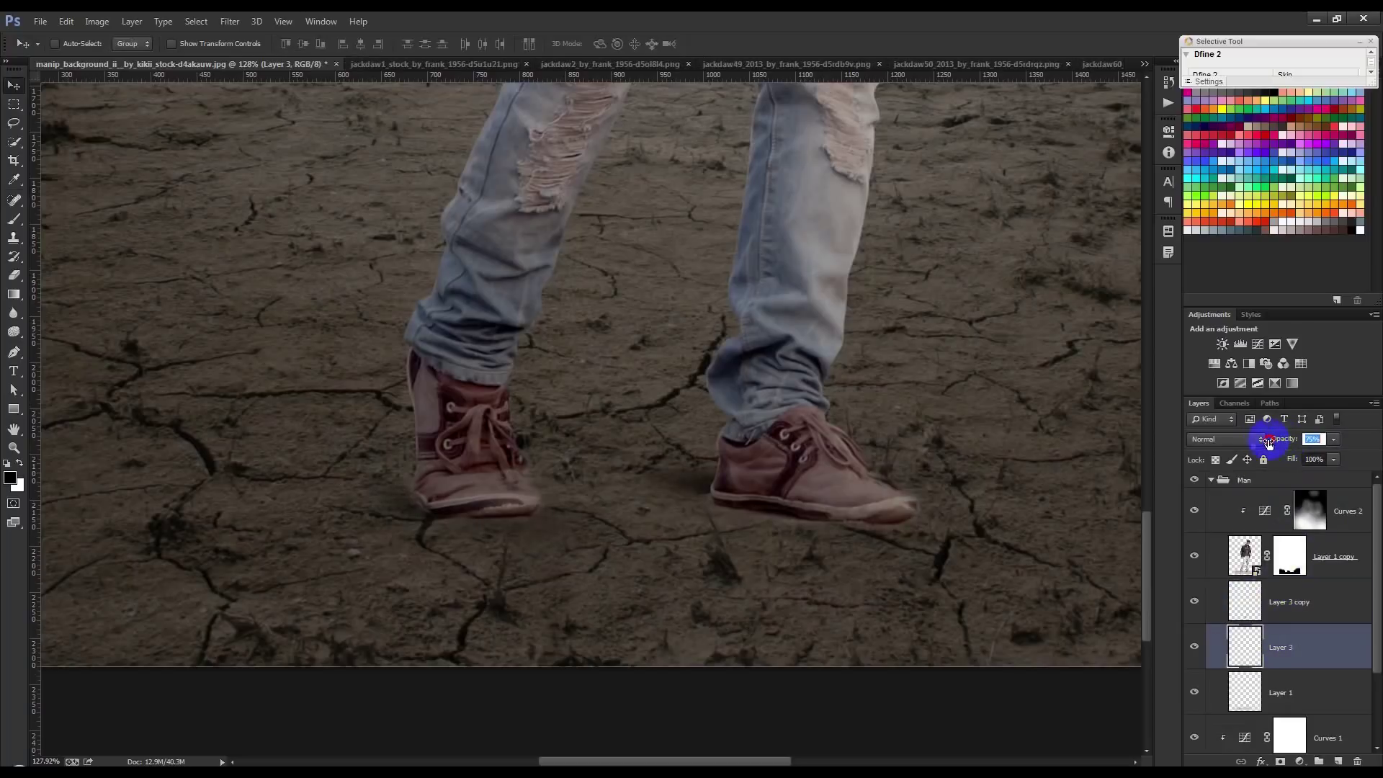
# Scroll the layer stack and collapse the Man group's contents
pyautogui.scroll(-2, 728, 490)
pyautogui.scroll(-2, 731, 493)
pyautogui.scroll(-2, 735, 495)
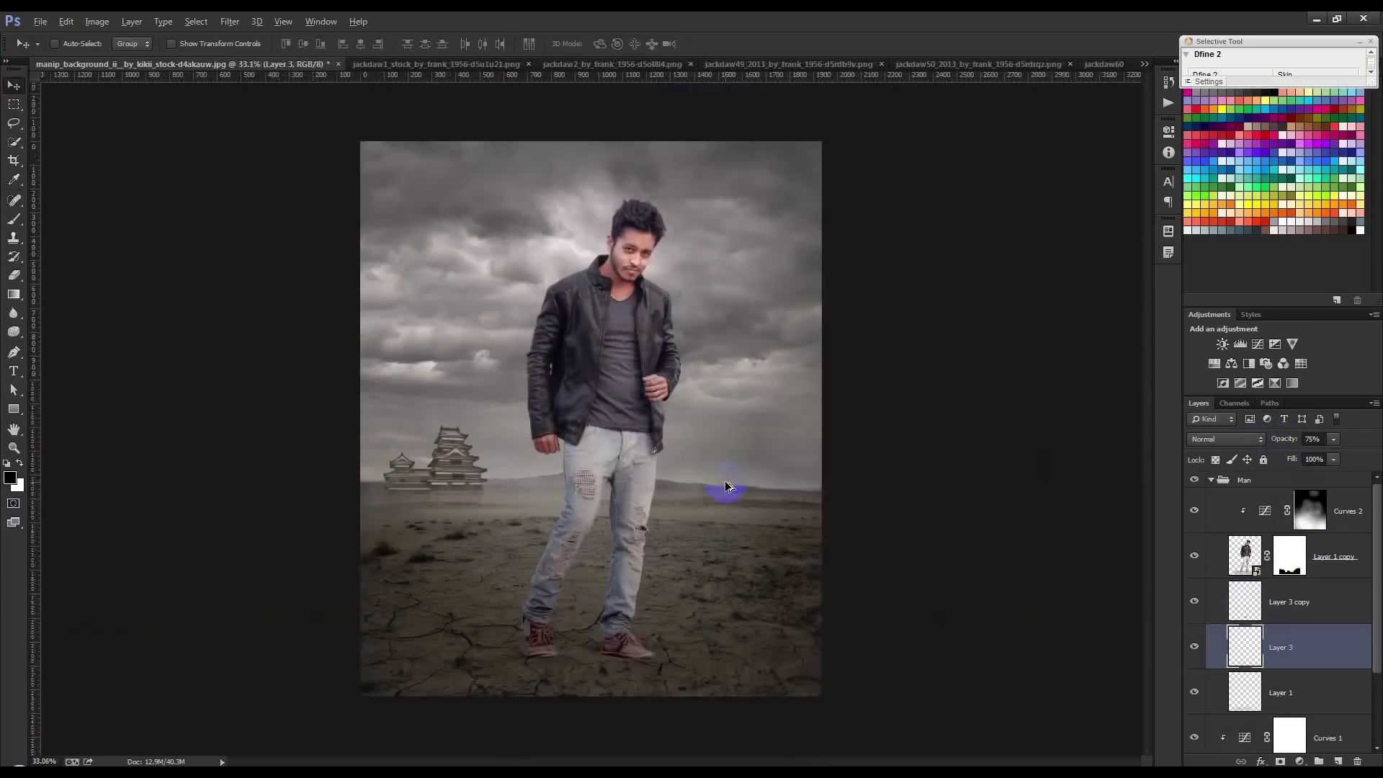
pyautogui.scroll(1, 737, 498)
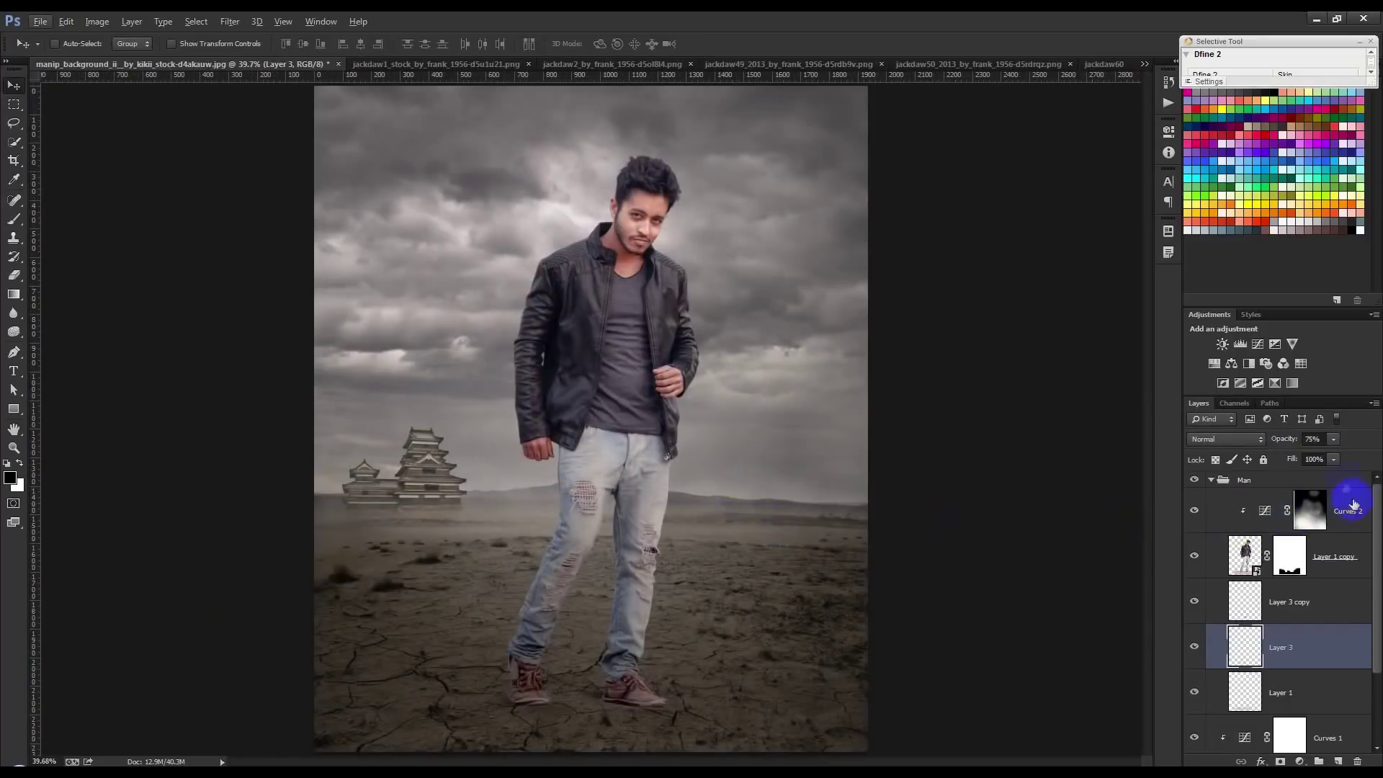
pyautogui.click(1217, 481)
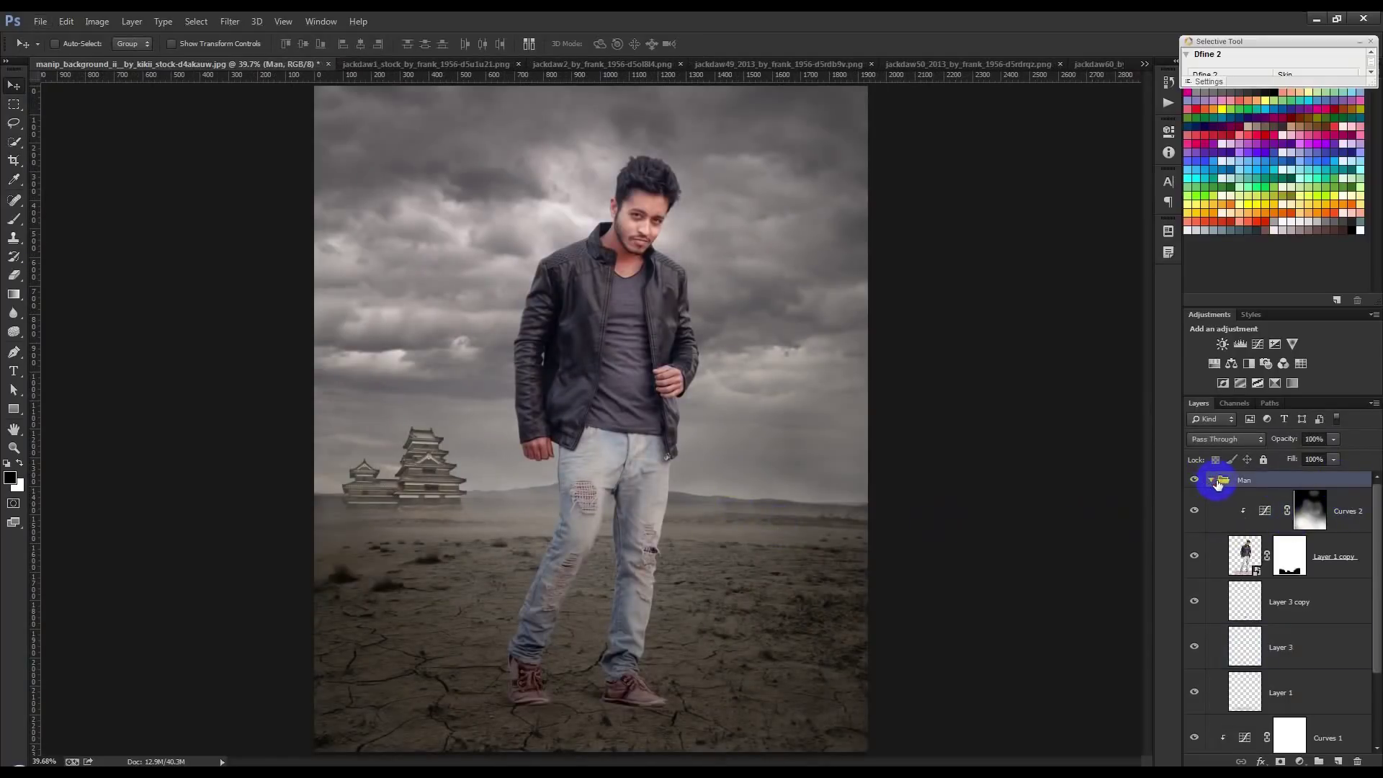
pyautogui.click(1213, 481)
# Save the composite as Manipulation.psd in PSD format on the Desktop
pyautogui.hotkey('ctrl', 'shift', 's')
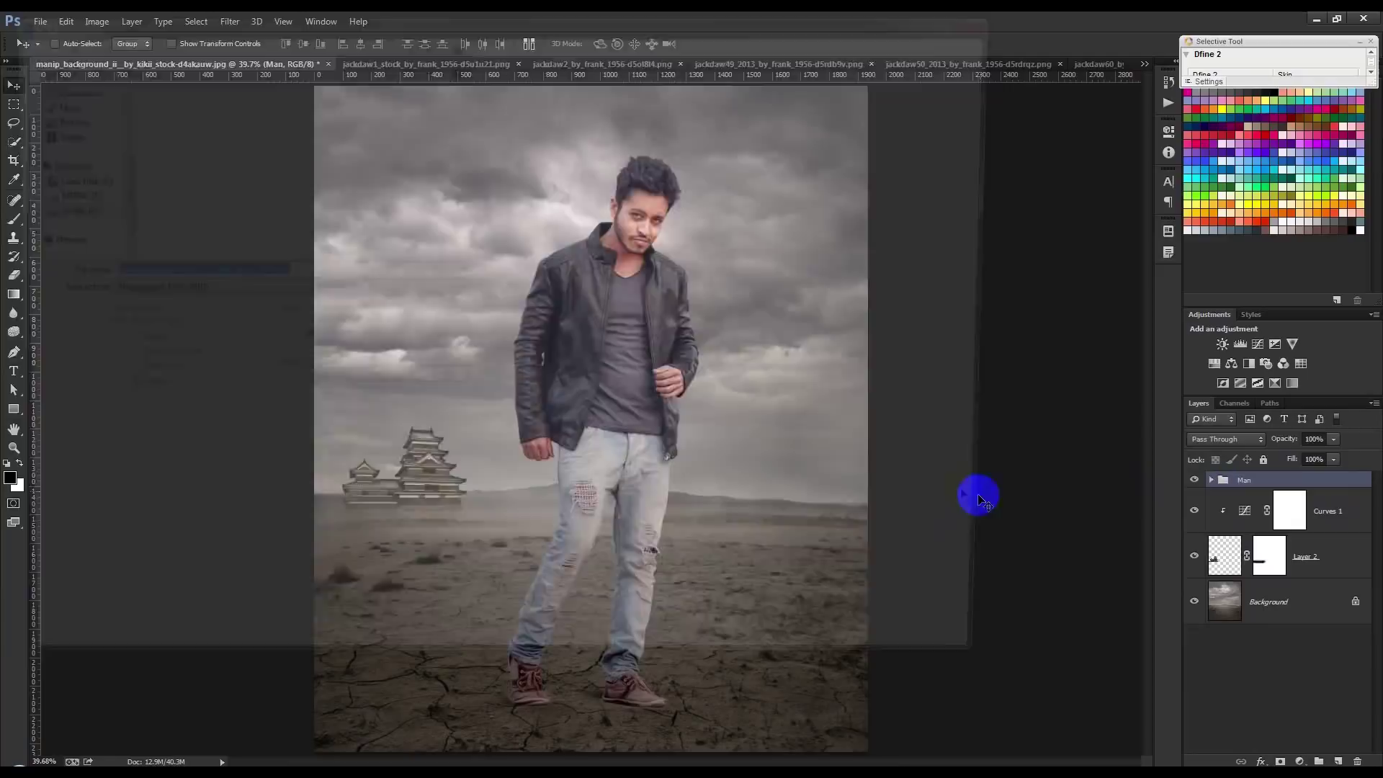
pyautogui.click(58, 109)
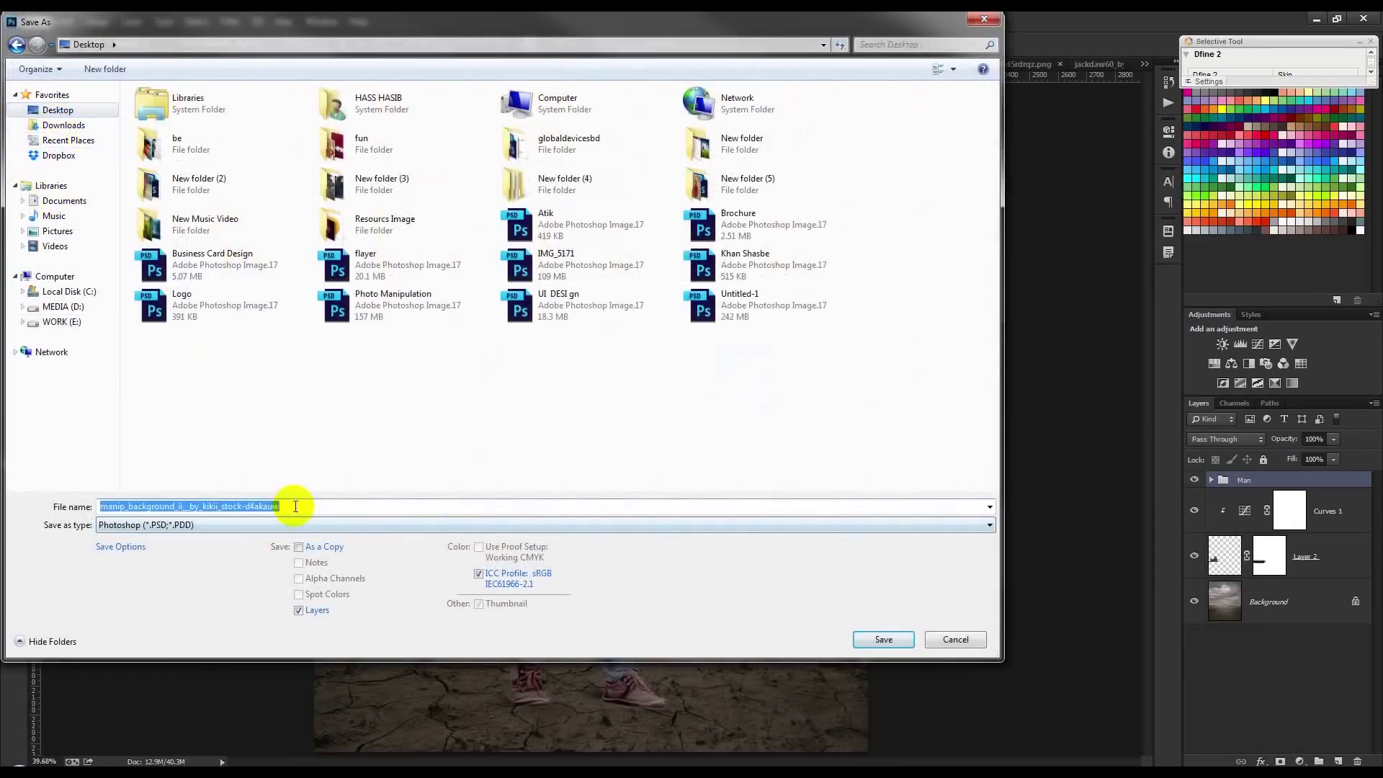
pyautogui.write('Manipulat')
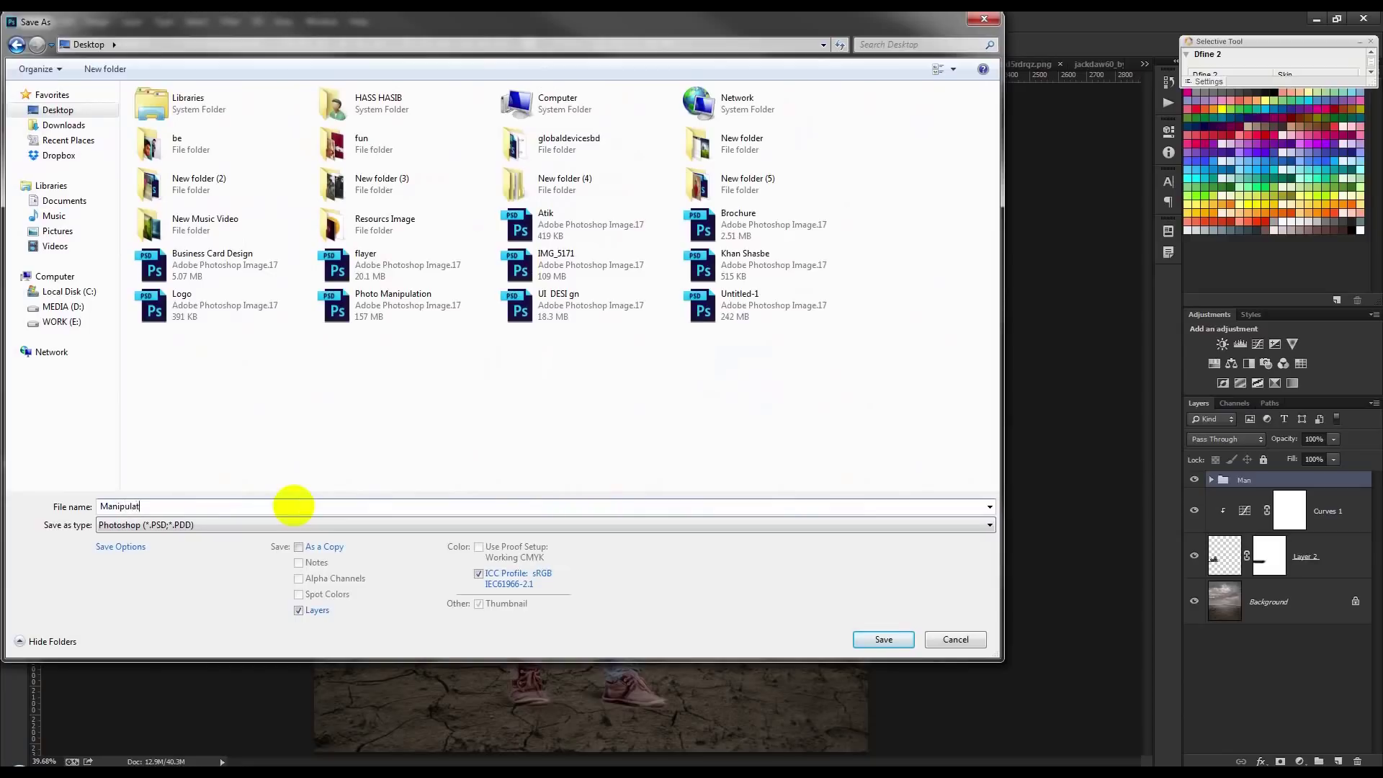
pyautogui.press('Return')
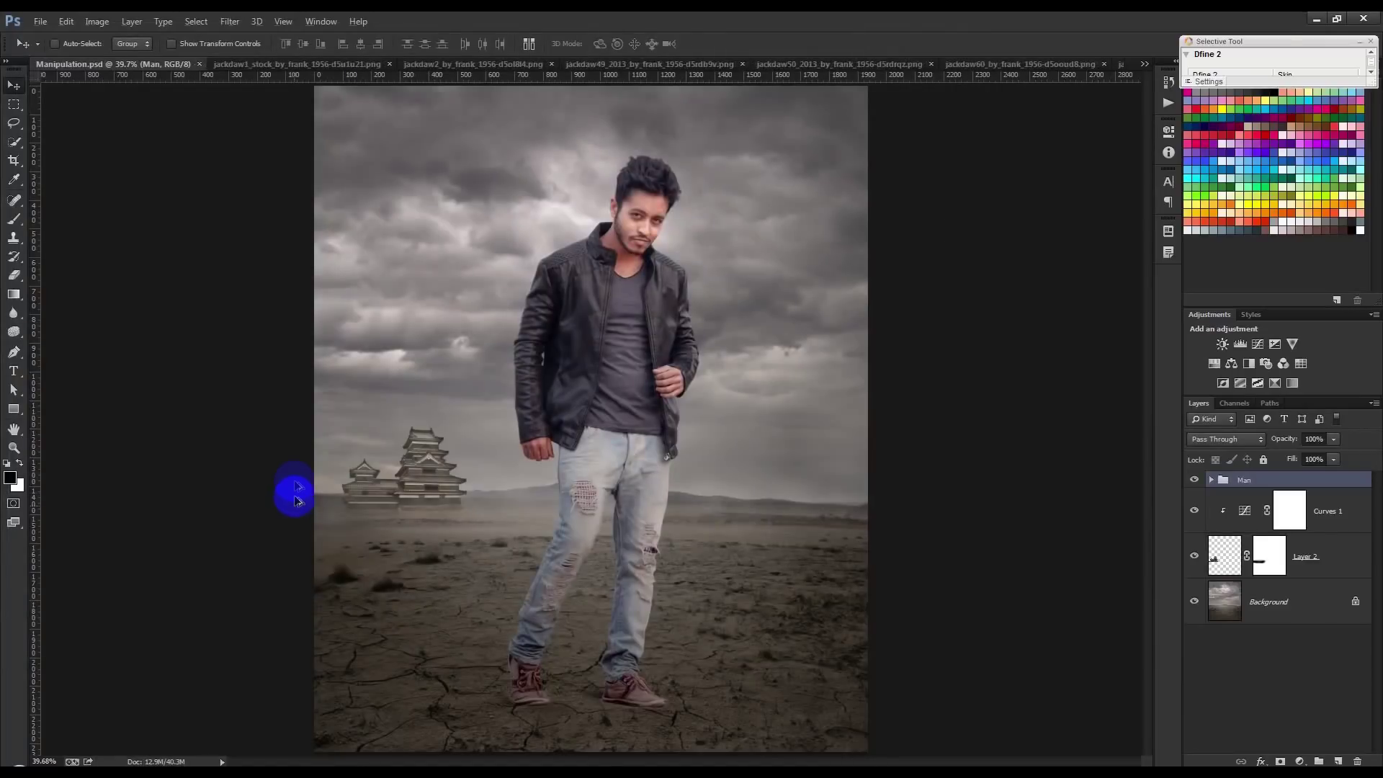
pyautogui.hotkey('ctrl', '-')
pyautogui.hotkey('ctrl', '+')
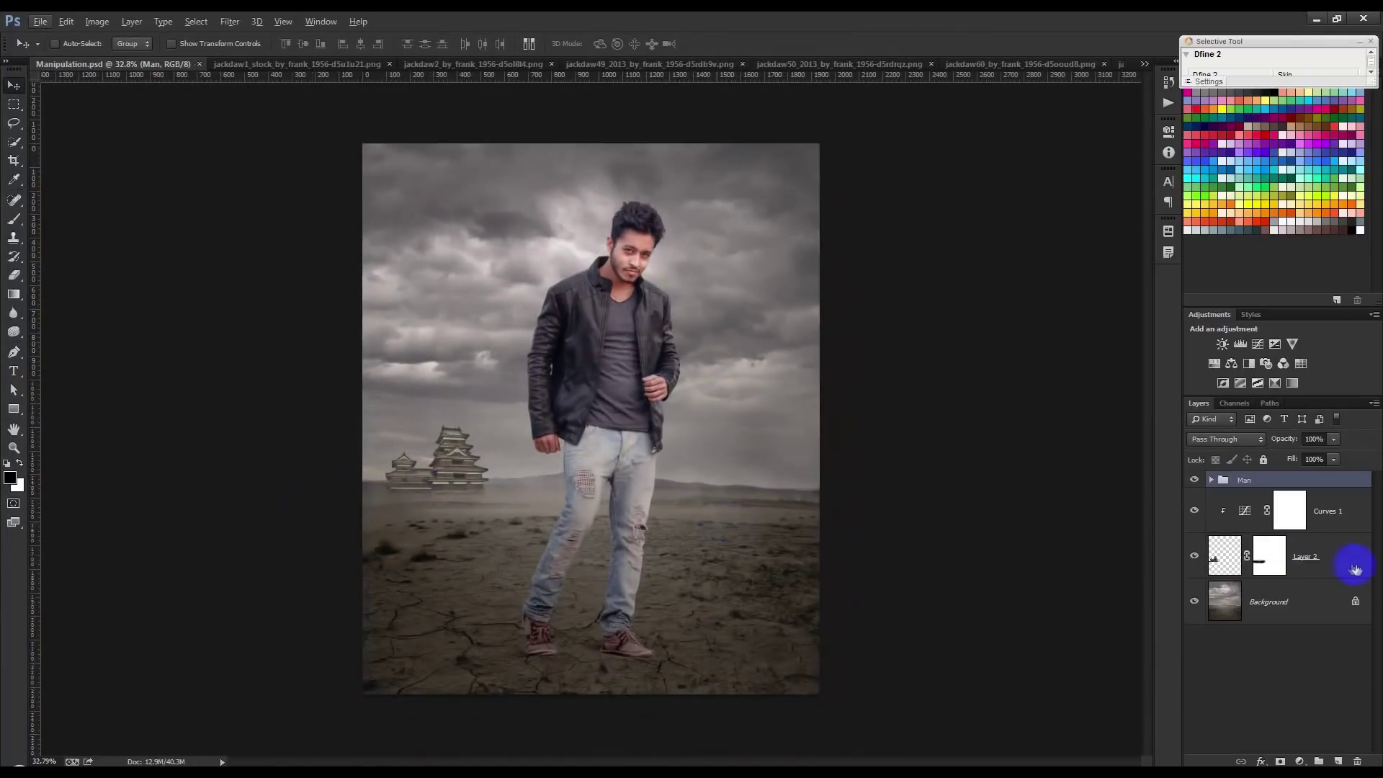
# Set Layer 2 to 70% opacity; add jackdaw1, scaled, rotated and moved up-left
pyautogui.click(1350, 560)
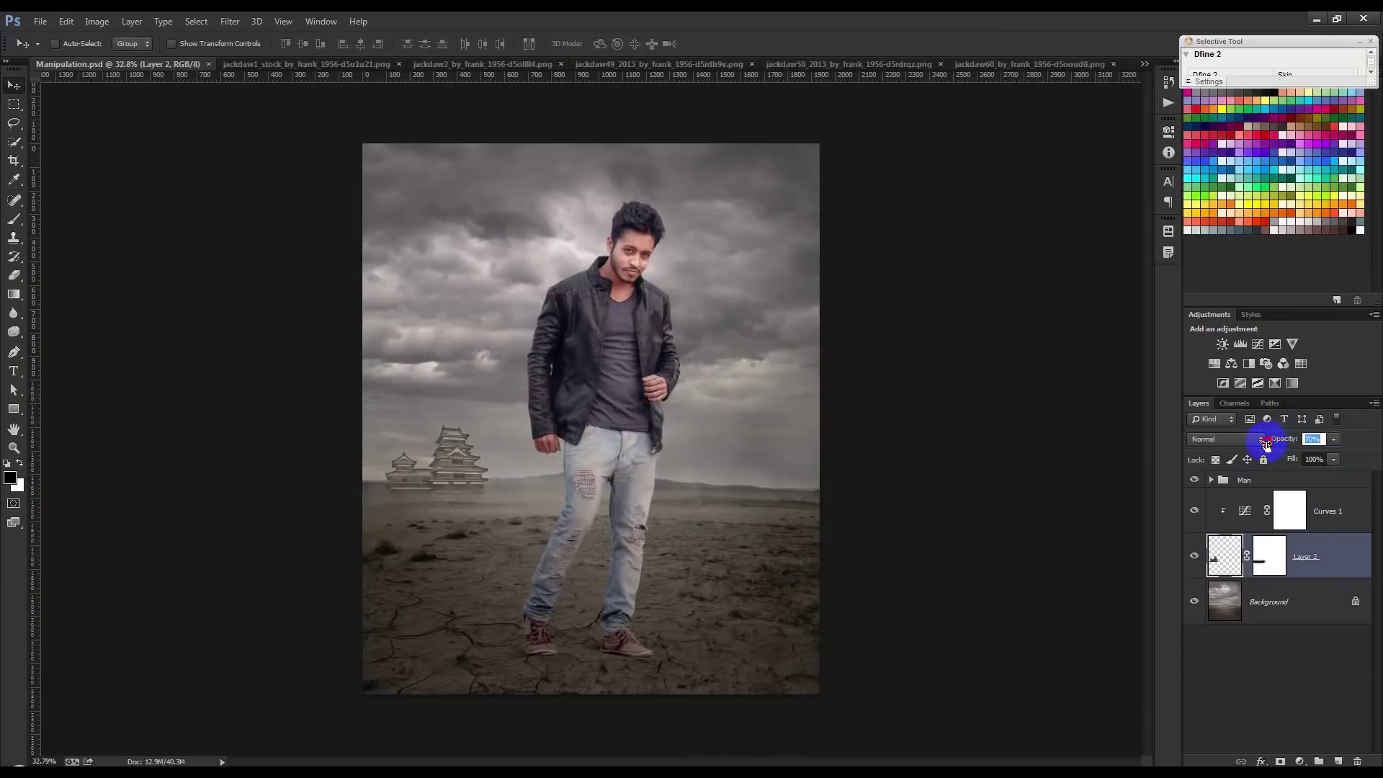
pyautogui.press('Return')
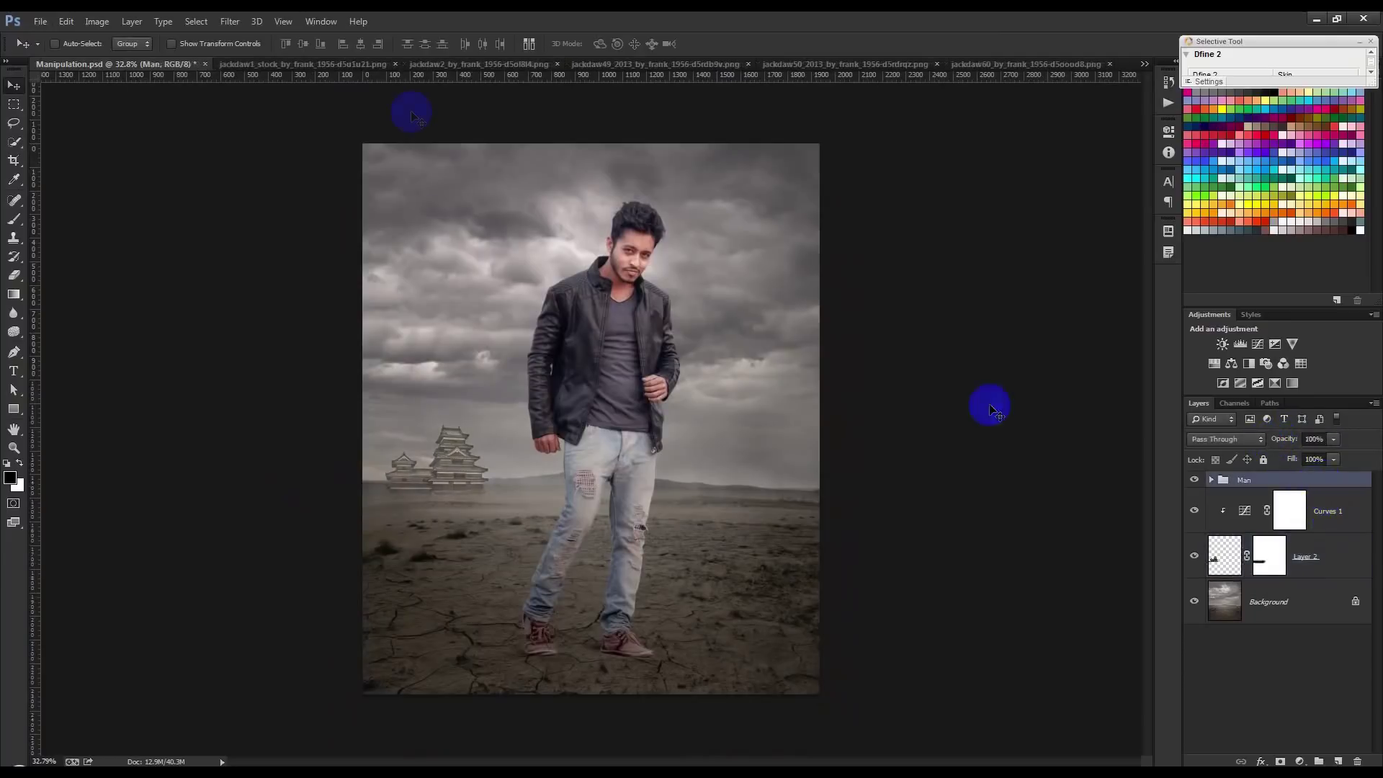
pyautogui.click(357, 64)
pyautogui.moveTo(609, 350)
pyautogui.mouseDown()
pyautogui.moveTo(486, 224)
pyautogui.moveTo(508, 246)
pyautogui.mouseUp()
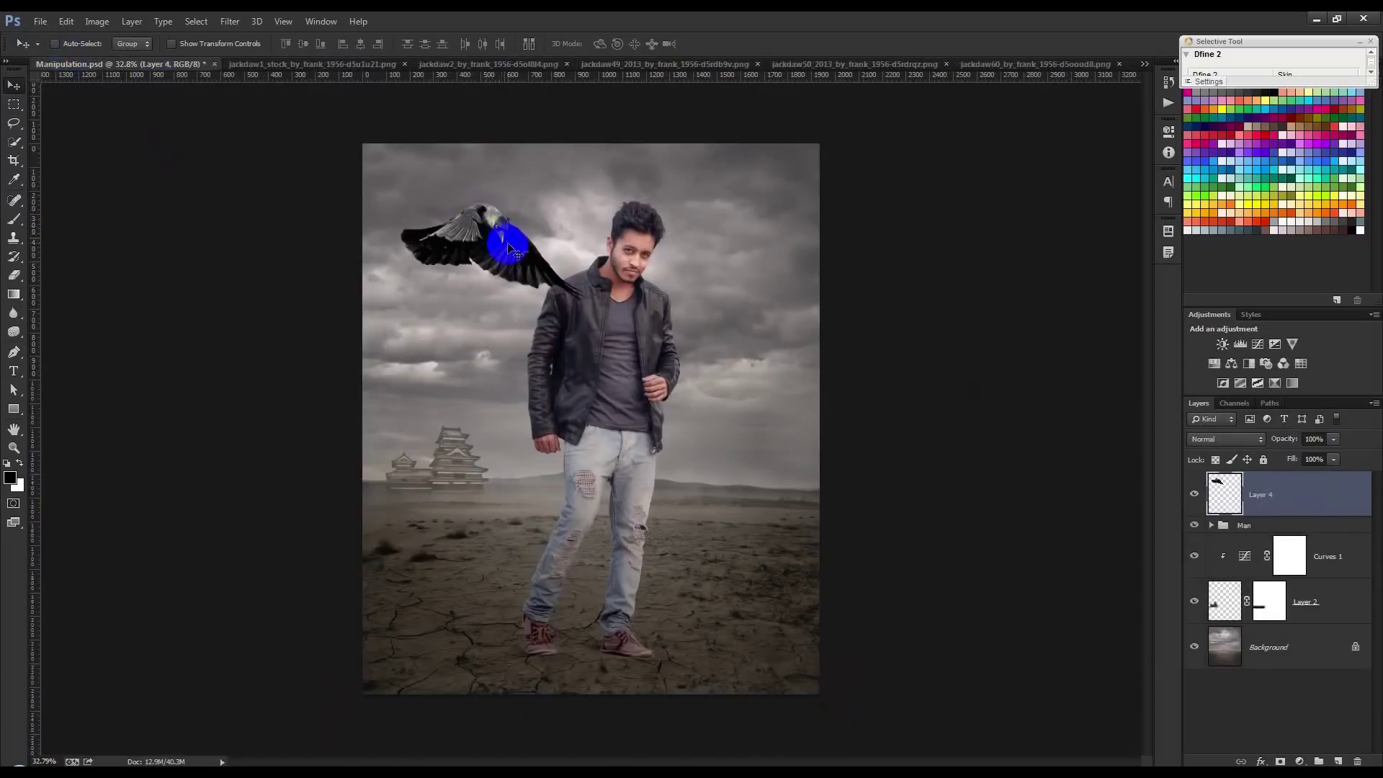
pyautogui.hotkey('ctrl', 't')
pyautogui.moveTo(580, 295)
pyautogui.mouseDown()
pyautogui.moveTo(541, 257)
pyautogui.moveTo(701, 262)
pyautogui.mouseUp()
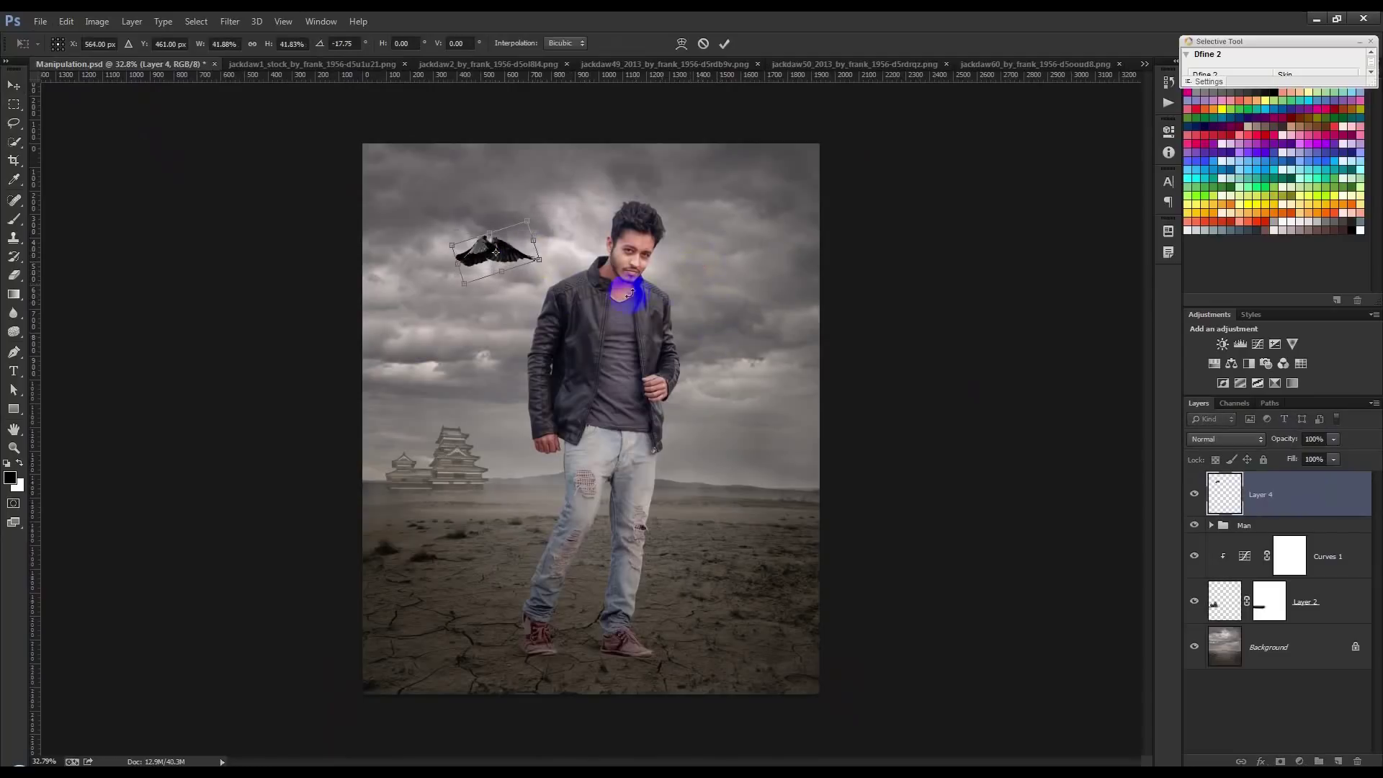
pyautogui.moveTo(539, 257); pyautogui.dragTo(531, 271)
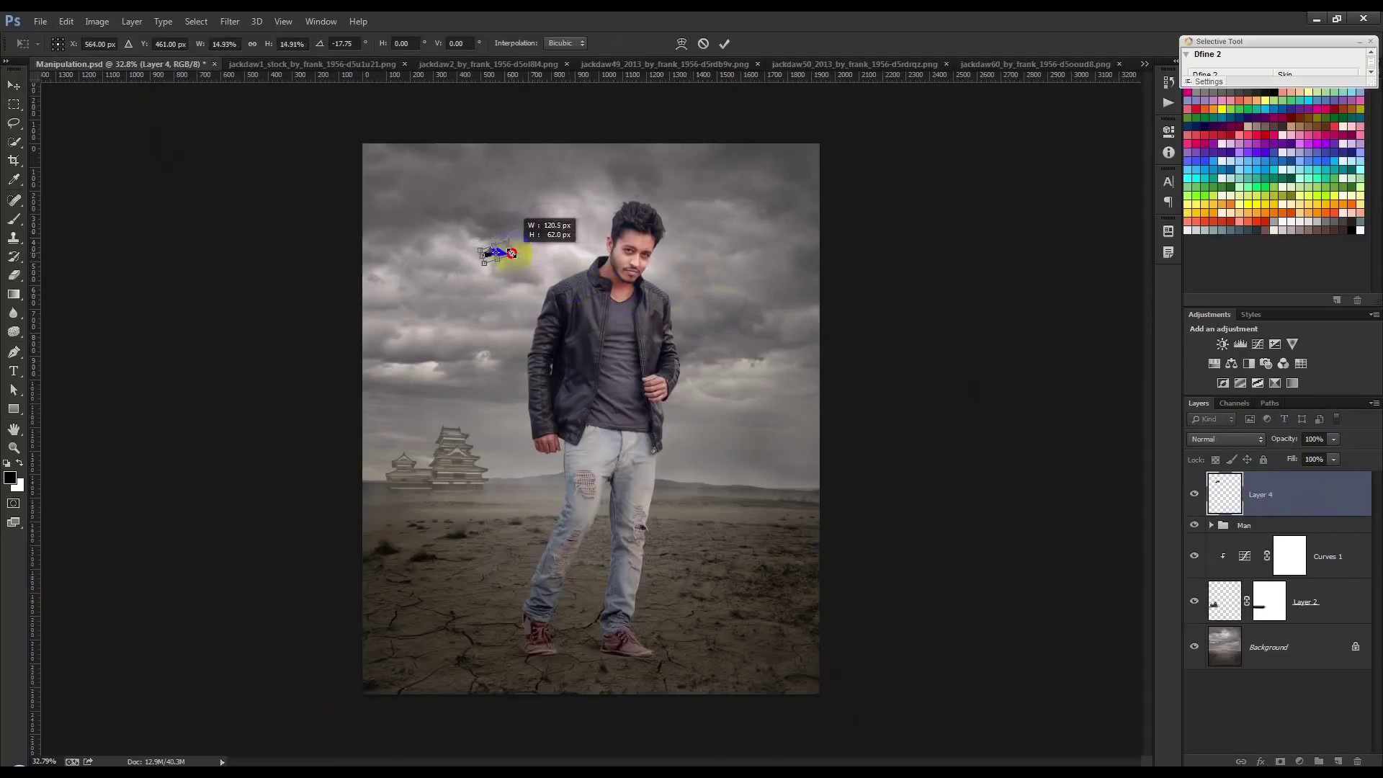
pyautogui.press('Return')
pyautogui.moveTo(593, 311); pyautogui.dragTo(525, 261)
# Add the large jackdaw2 bird at the composite's left edge
pyautogui.click(247, 64)
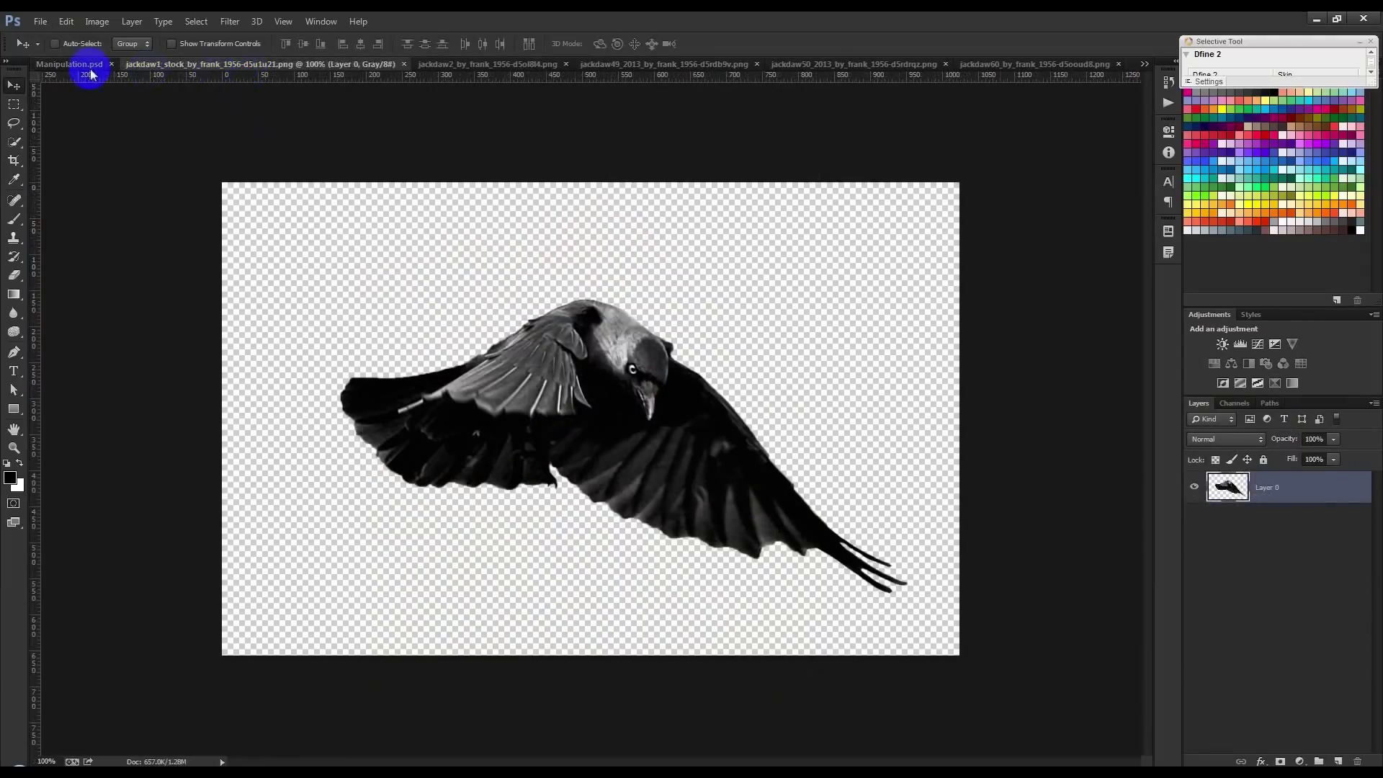
pyautogui.click(404, 64)
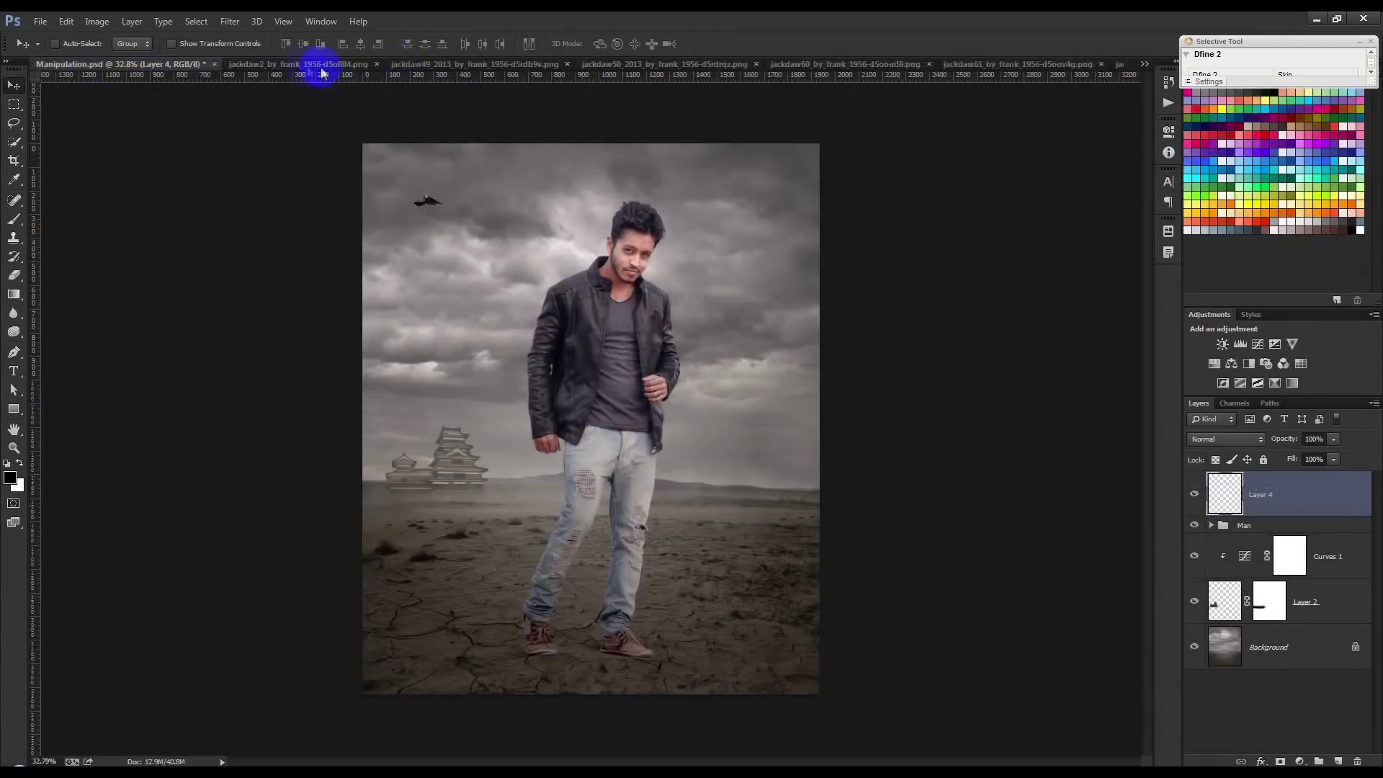
pyautogui.click(321, 64)
pyautogui.moveTo(534, 288)
pyautogui.mouseDown()
pyautogui.moveTo(183, 106)
pyautogui.moveTo(70, 63)
pyautogui.moveTo(602, 293)
pyautogui.mouseUp()
pyautogui.moveTo(673, 330)
pyautogui.mouseDown()
pyautogui.moveTo(363, 421)
pyautogui.moveTo(461, 452)
pyautogui.moveTo(369, 453)
pyautogui.moveTo(356, 431)
pyautogui.moveTo(370, 355)
pyautogui.mouseUp()
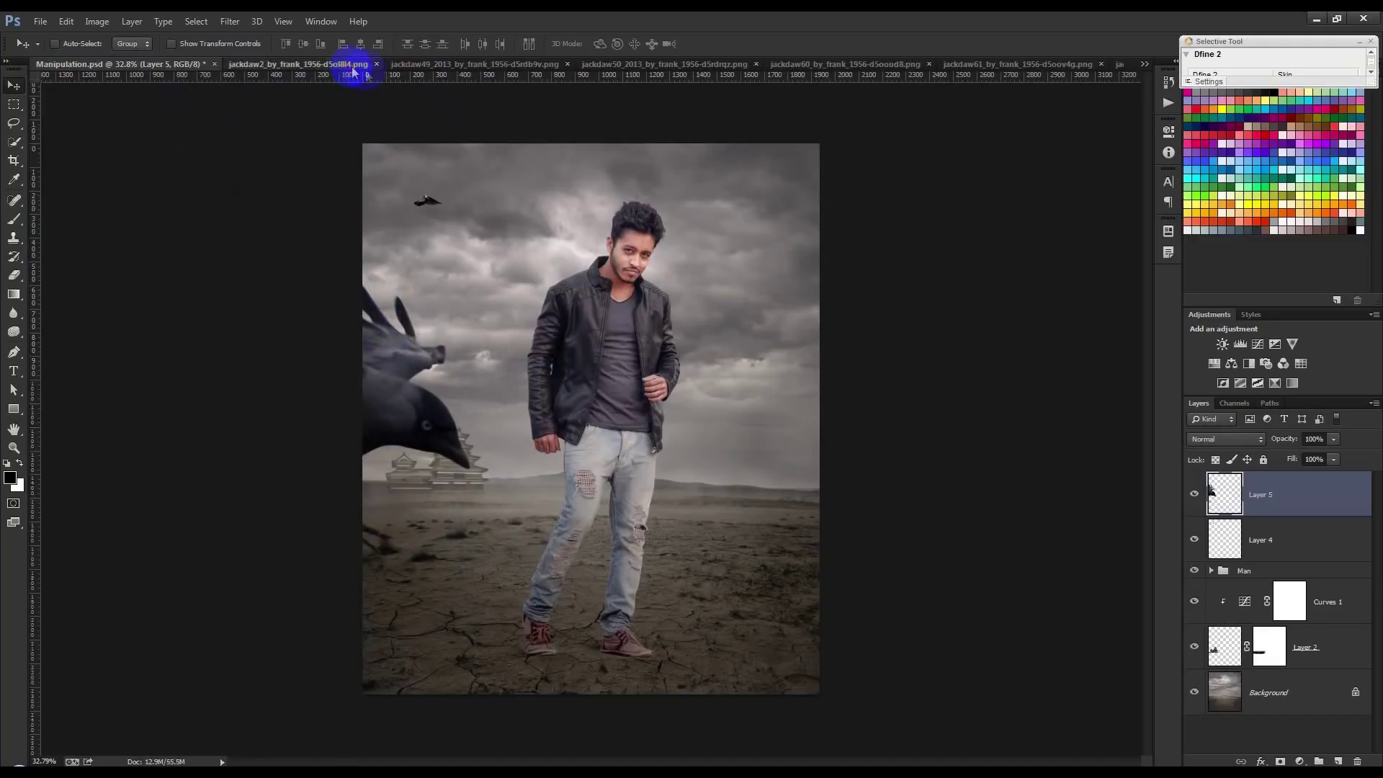
pyautogui.click(353, 67)
pyautogui.click(365, 68)
# Add jackdaw49 flipped horizontally, scaled small and rotated about 32° at top right
pyautogui.click(310, 64)
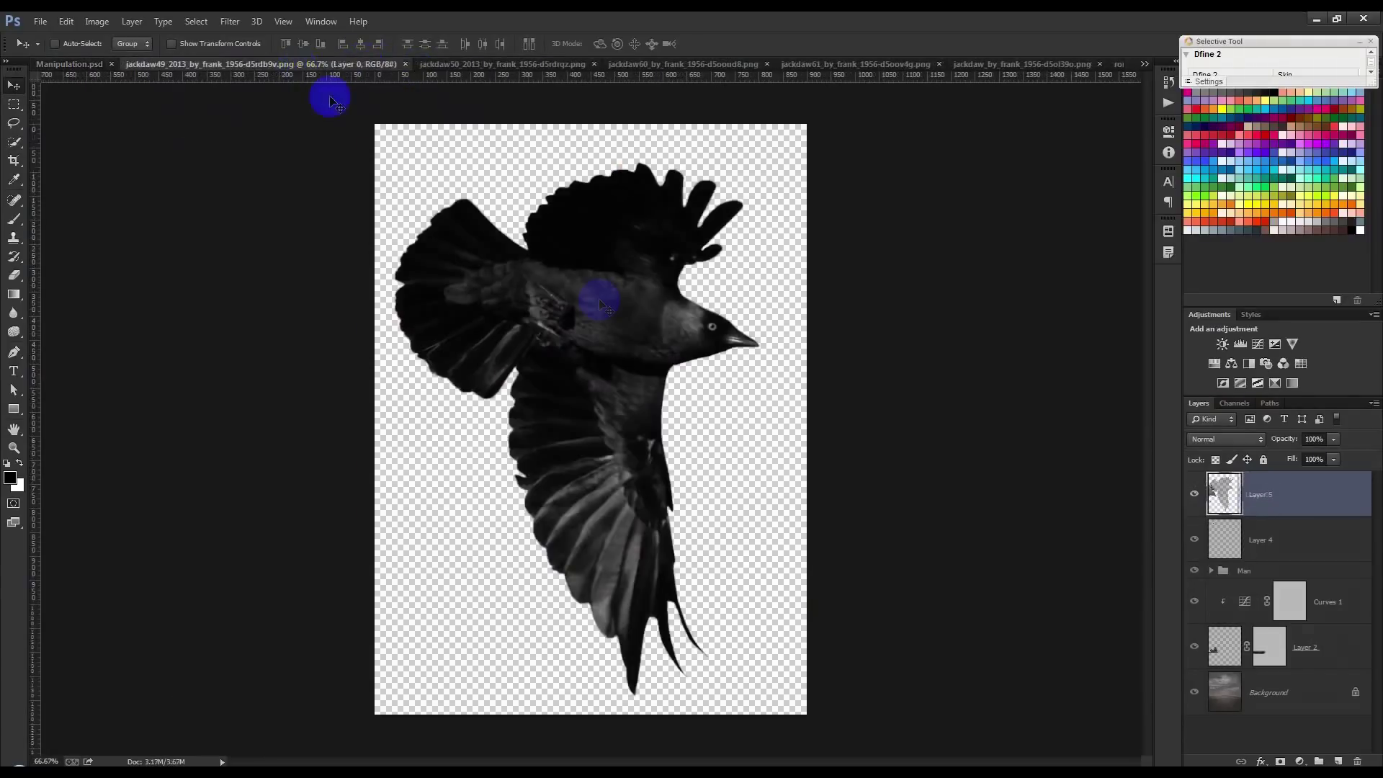
pyautogui.moveTo(430, 259)
pyautogui.mouseDown()
pyautogui.moveTo(106, 68)
pyautogui.moveTo(809, 298)
pyautogui.mouseUp()
pyautogui.hotkey('ctrl', 't')
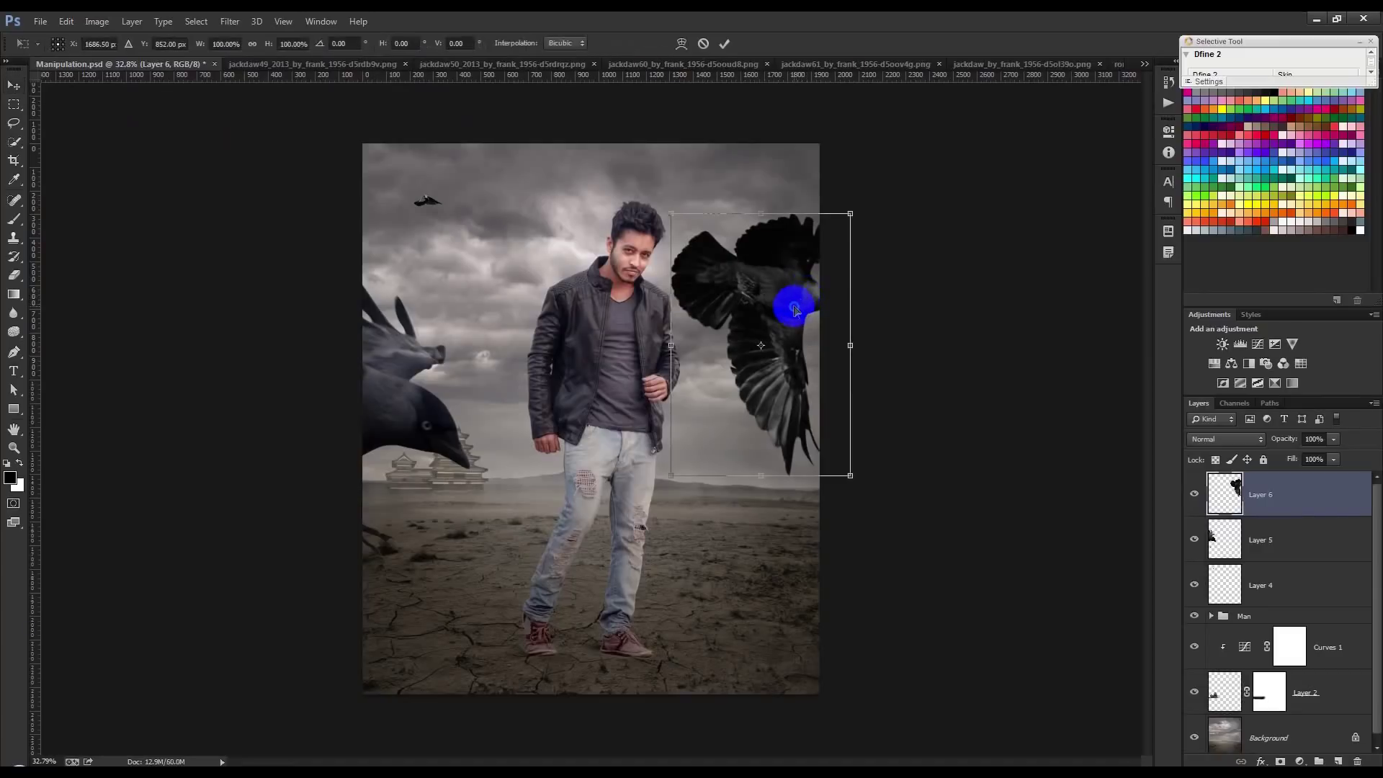
pyautogui.rightClick(796, 309)
pyautogui.click(863, 524)
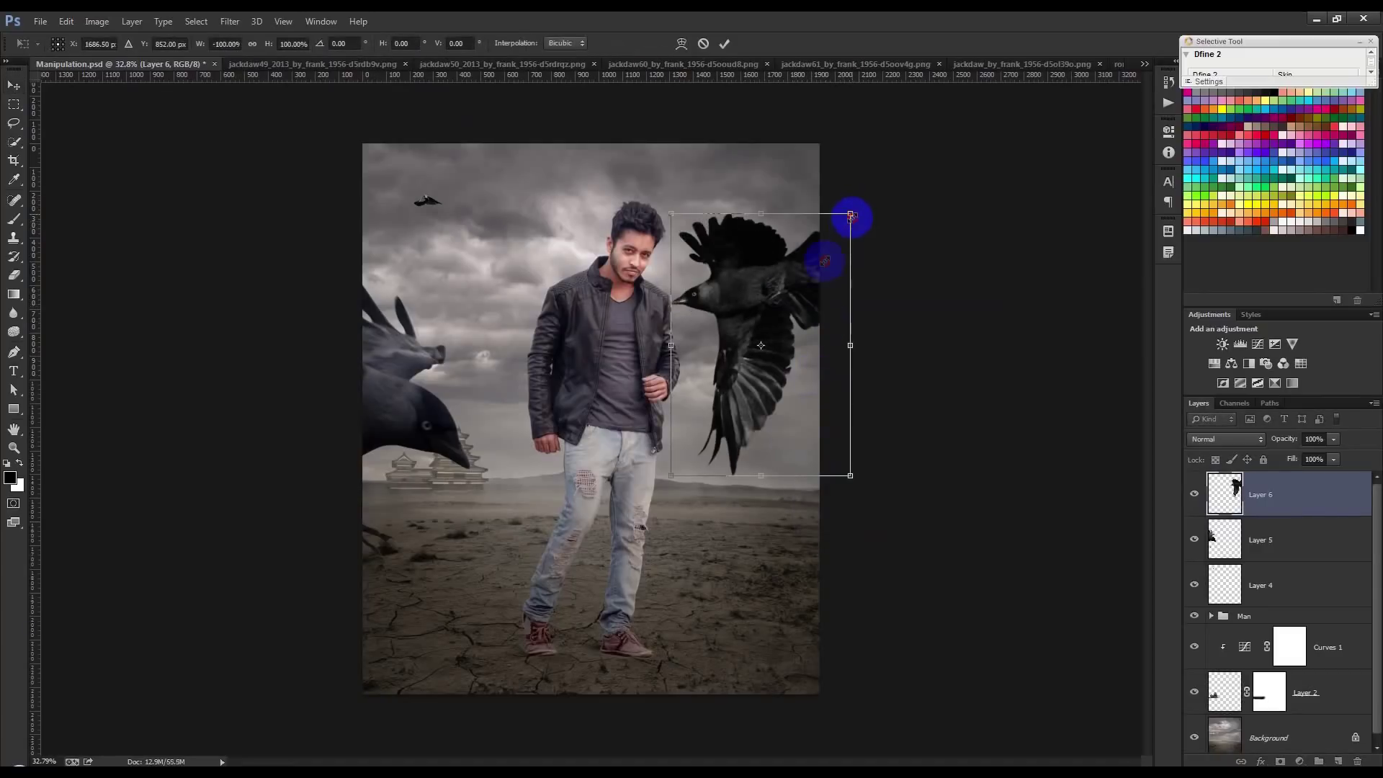
pyautogui.moveTo(851, 215); pyautogui.dragTo(794, 347)
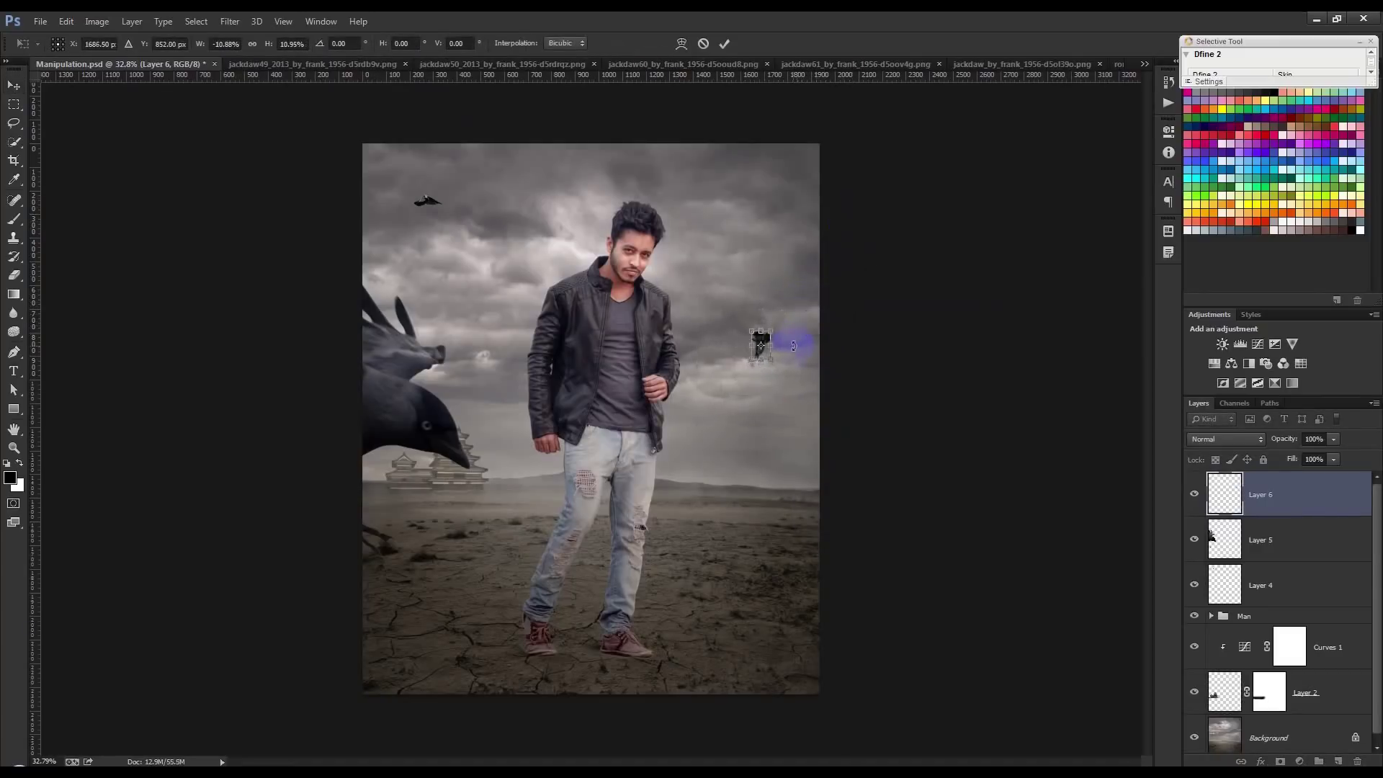
pyautogui.moveTo(788, 322)
pyautogui.mouseDown()
pyautogui.moveTo(850, 312)
pyautogui.moveTo(862, 392)
pyautogui.moveTo(875, 238)
pyautogui.mouseUp()
pyautogui.press('Return')
pyautogui.click(374, 64)
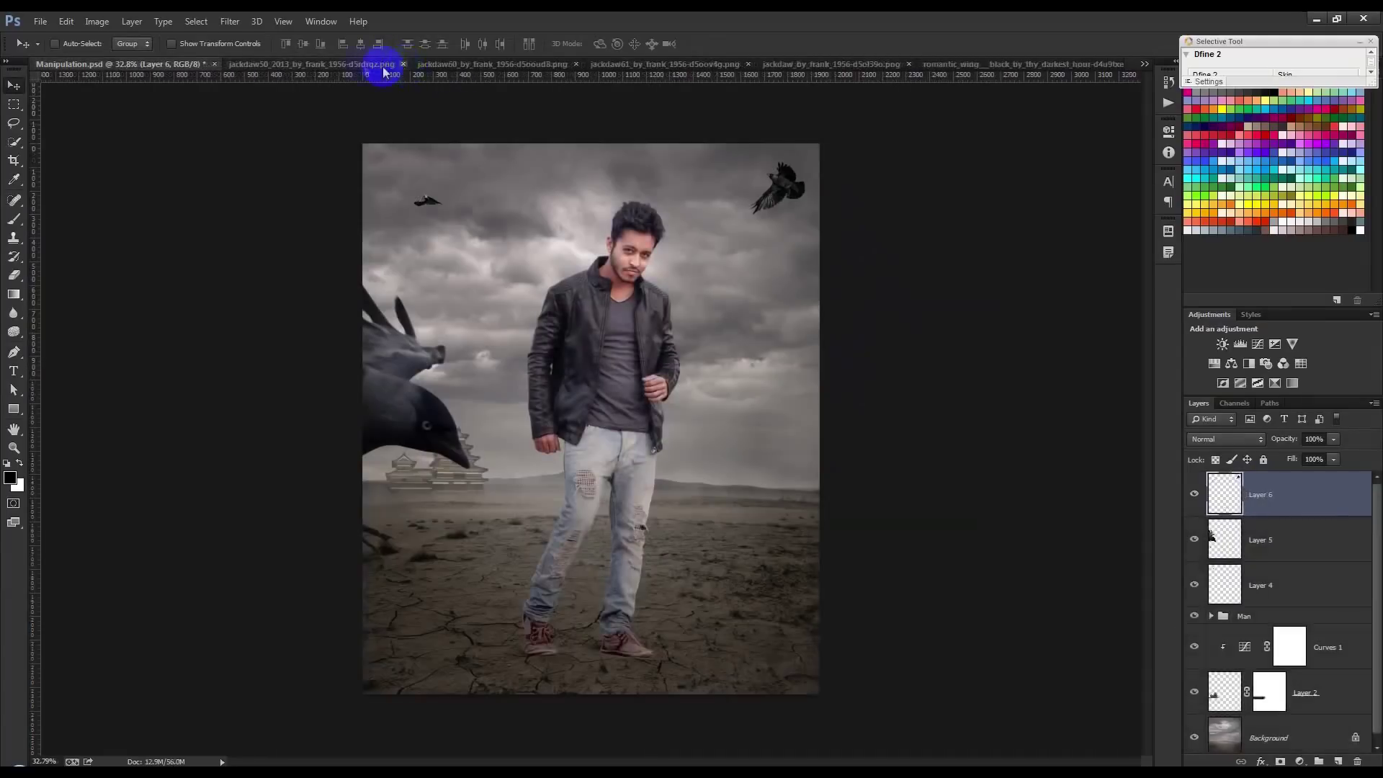
# Add the wide-winged jackdaw50 bird and move the bird layers behind the man
pyautogui.click(377, 64)
pyautogui.moveTo(494, 176); pyautogui.dragTo(216, 87)
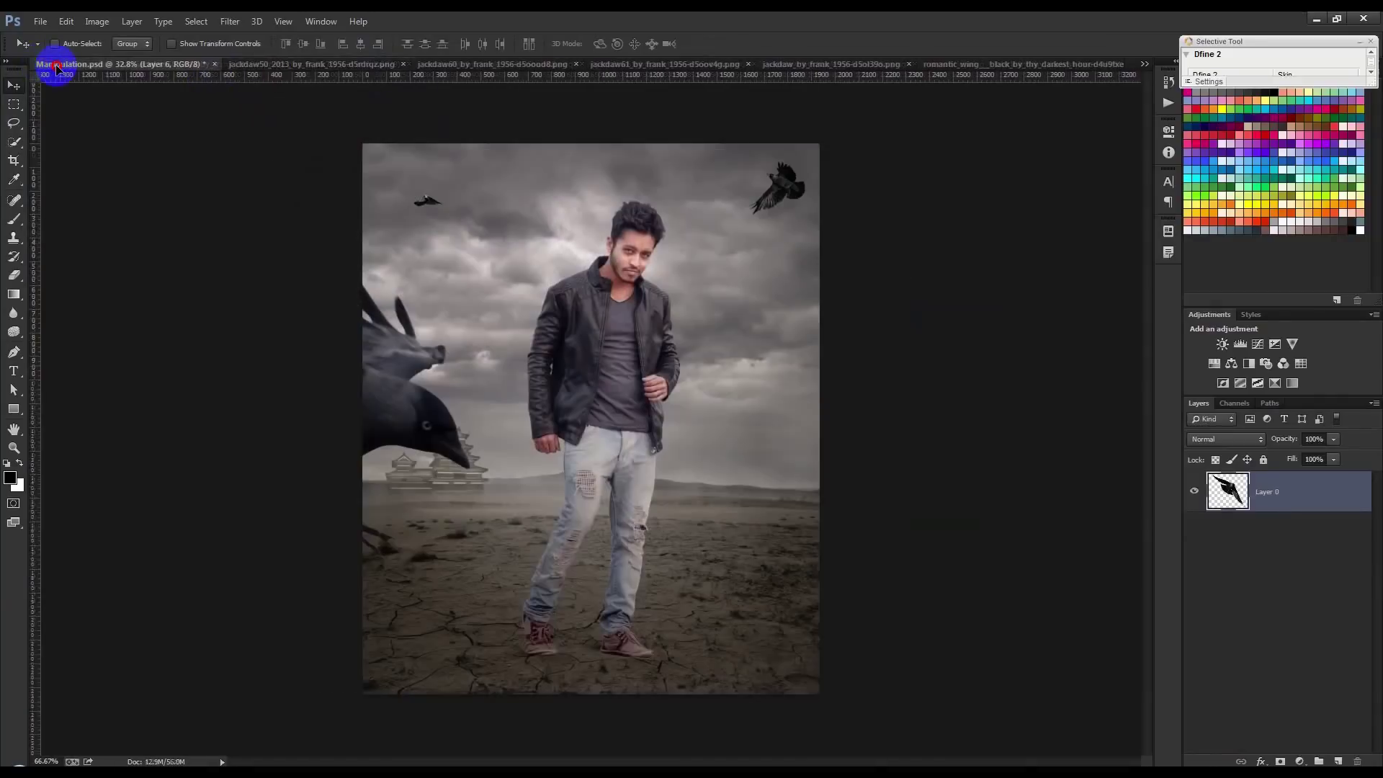
pyautogui.moveTo(216, 87)
pyautogui.mouseDown()
pyautogui.moveTo(486, 256)
pyautogui.moveTo(491, 245)
pyautogui.mouseUp()
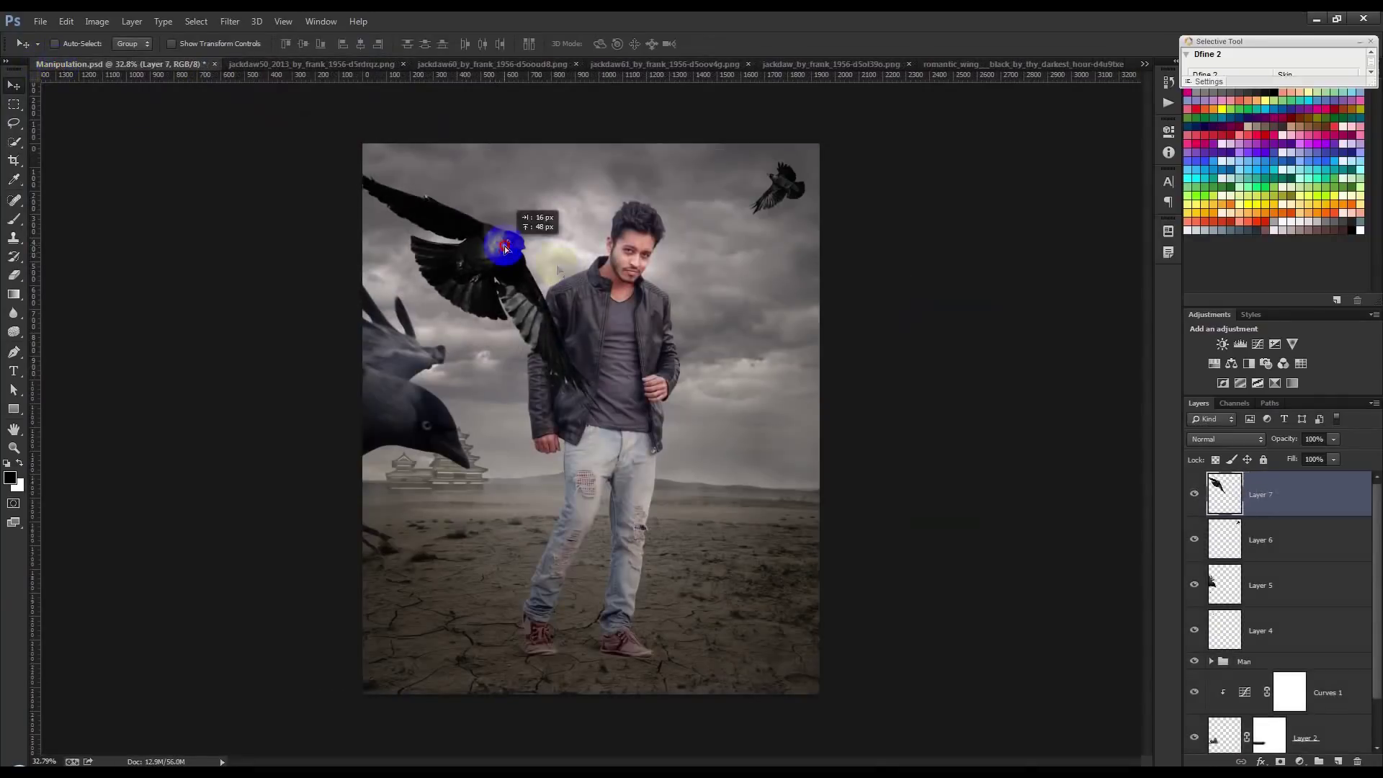
pyautogui.keyDown('shift'); pyautogui.click(1276, 621); pyautogui.keyUp('shift')
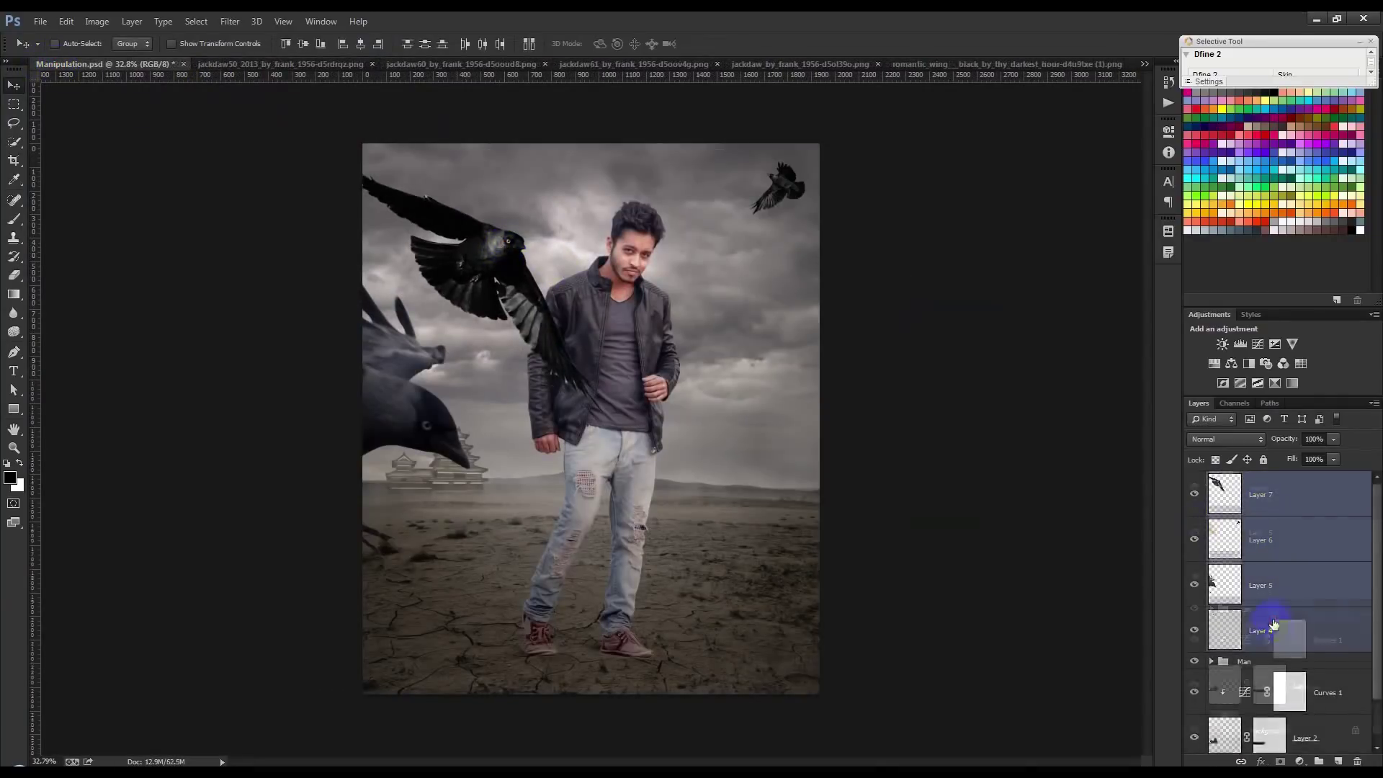
pyautogui.moveTo(1275, 621); pyautogui.dragTo(1279, 701)
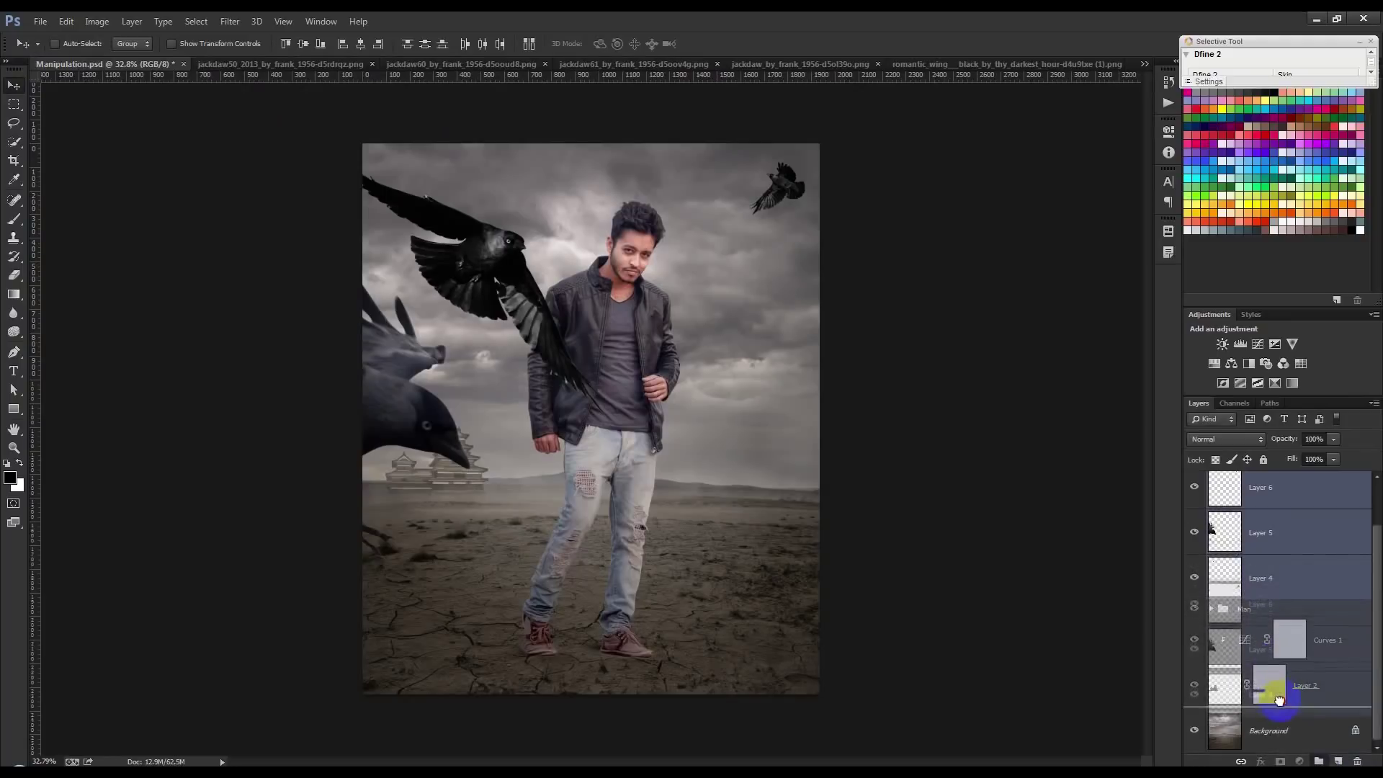
pyautogui.moveTo(1279, 697); pyautogui.dragTo(1286, 612)
# Scale the newest bird to about a third and nudge it down-right
pyautogui.click(1260, 490)
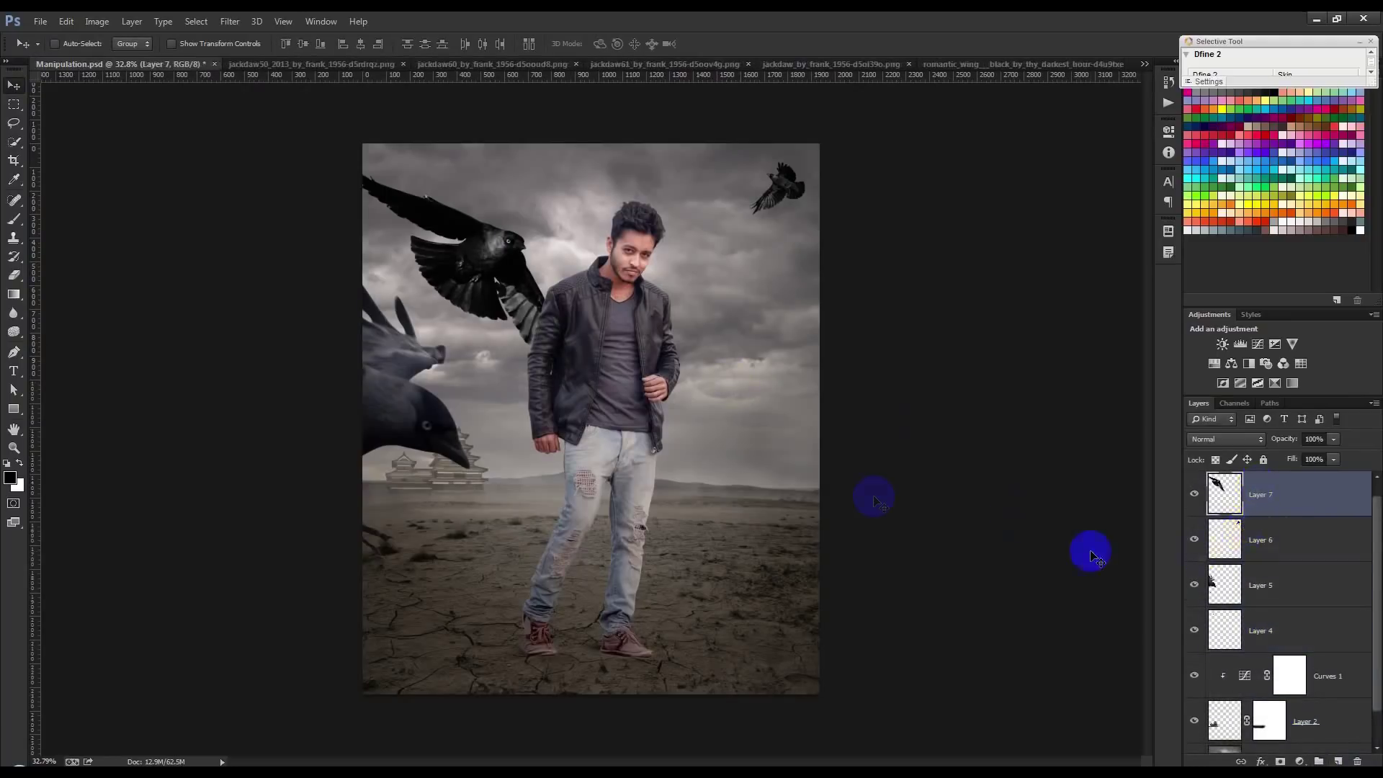
pyautogui.hotkey('ctrl', 't')
pyautogui.moveTo(626, 416)
pyautogui.mouseDown()
pyautogui.moveTo(519, 330)
pyautogui.moveTo(520, 280)
pyautogui.moveTo(508, 288)
pyautogui.mouseUp()
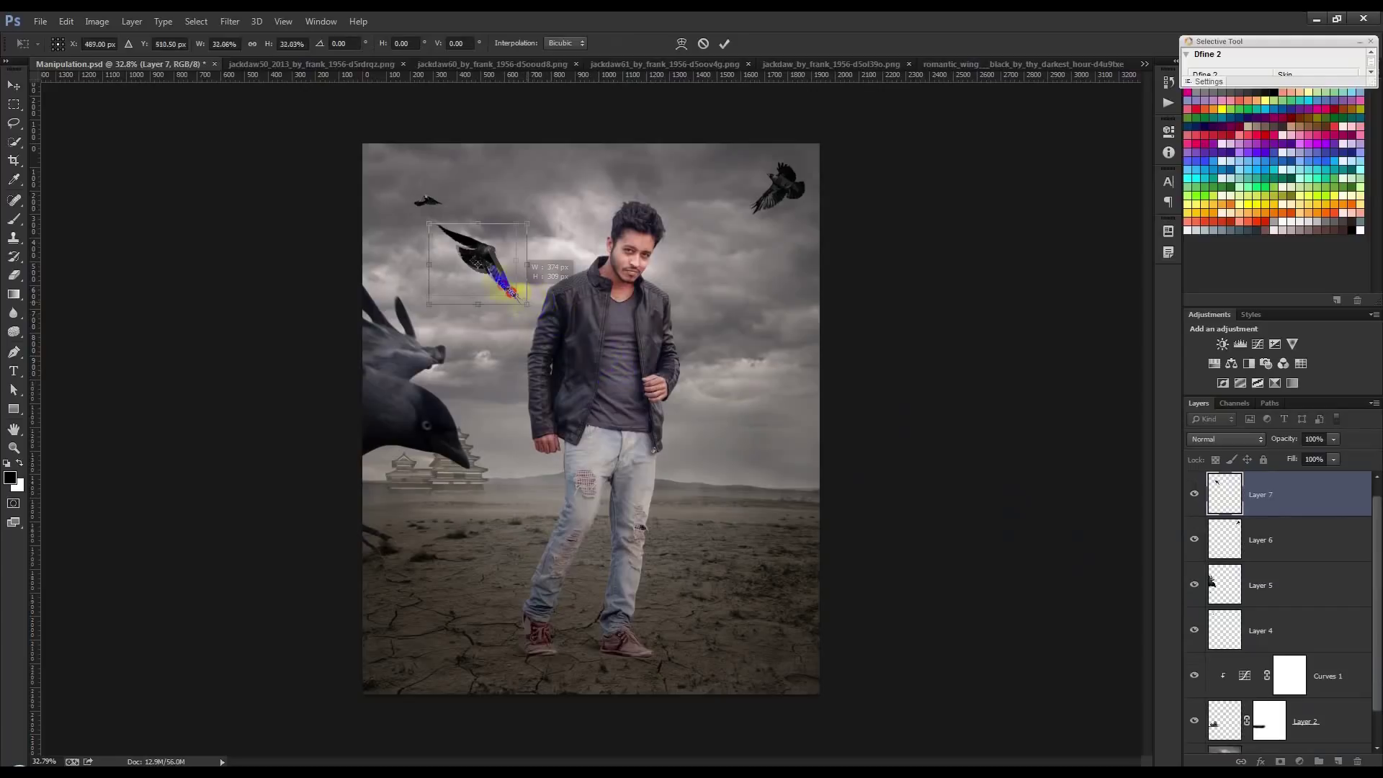
pyautogui.press('Return')
pyautogui.moveTo(621, 322); pyautogui.dragTo(639, 356)
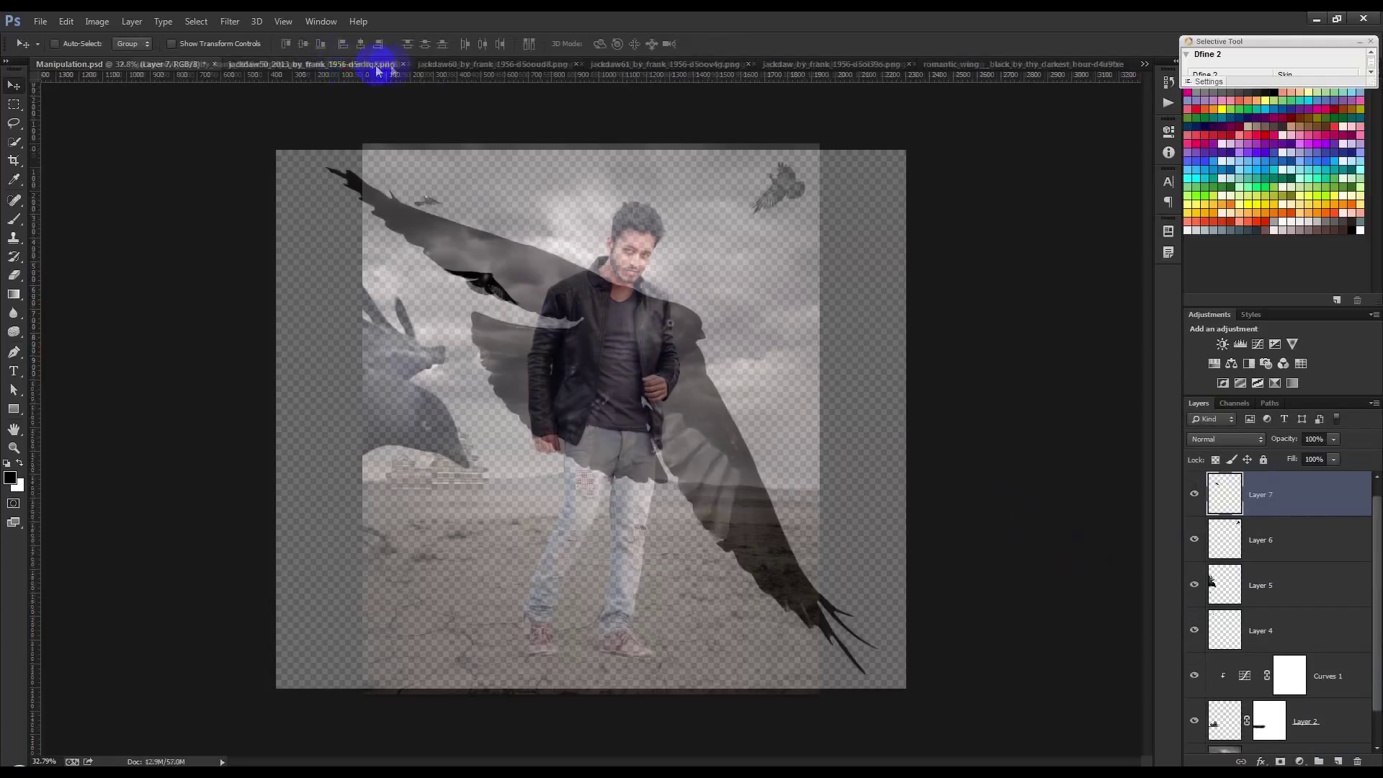
# Bring in the jackdaw60 crow and move the left crow lower
pyautogui.click(371, 64)
pyautogui.click(355, 63)
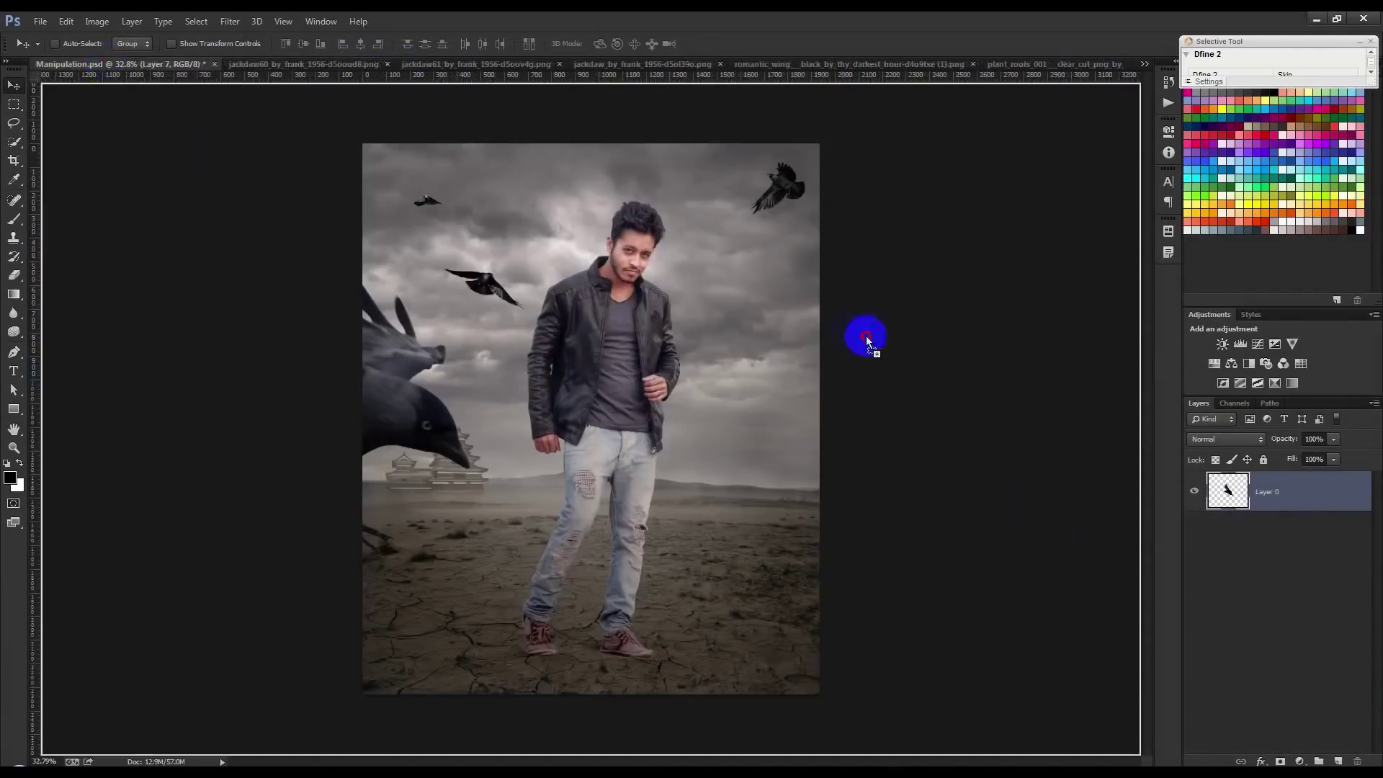
pyautogui.moveTo(565, 321)
pyautogui.mouseDown()
pyautogui.moveTo(987, 361)
pyautogui.moveTo(950, 382)
pyautogui.mouseUp()
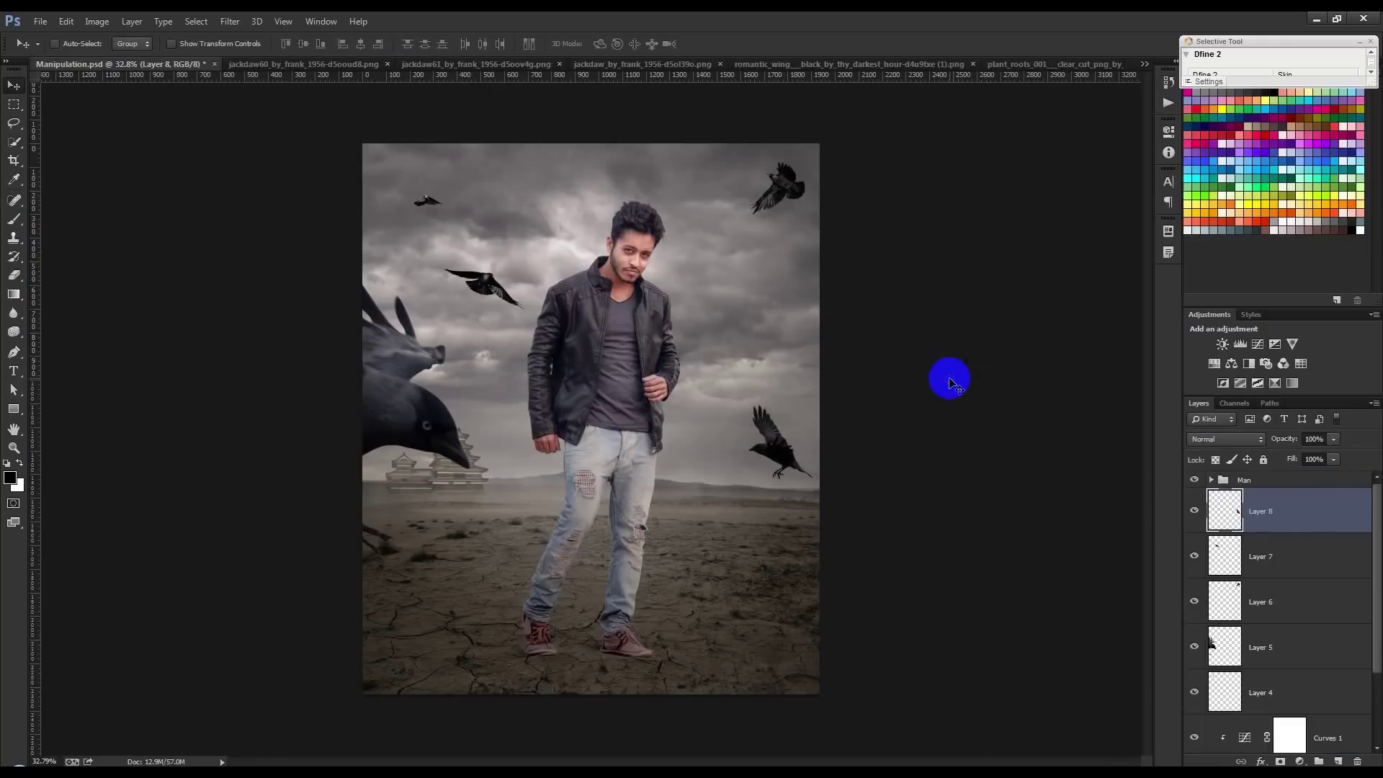
pyautogui.click(1282, 647)
pyautogui.moveTo(767, 504); pyautogui.dragTo(772, 542)
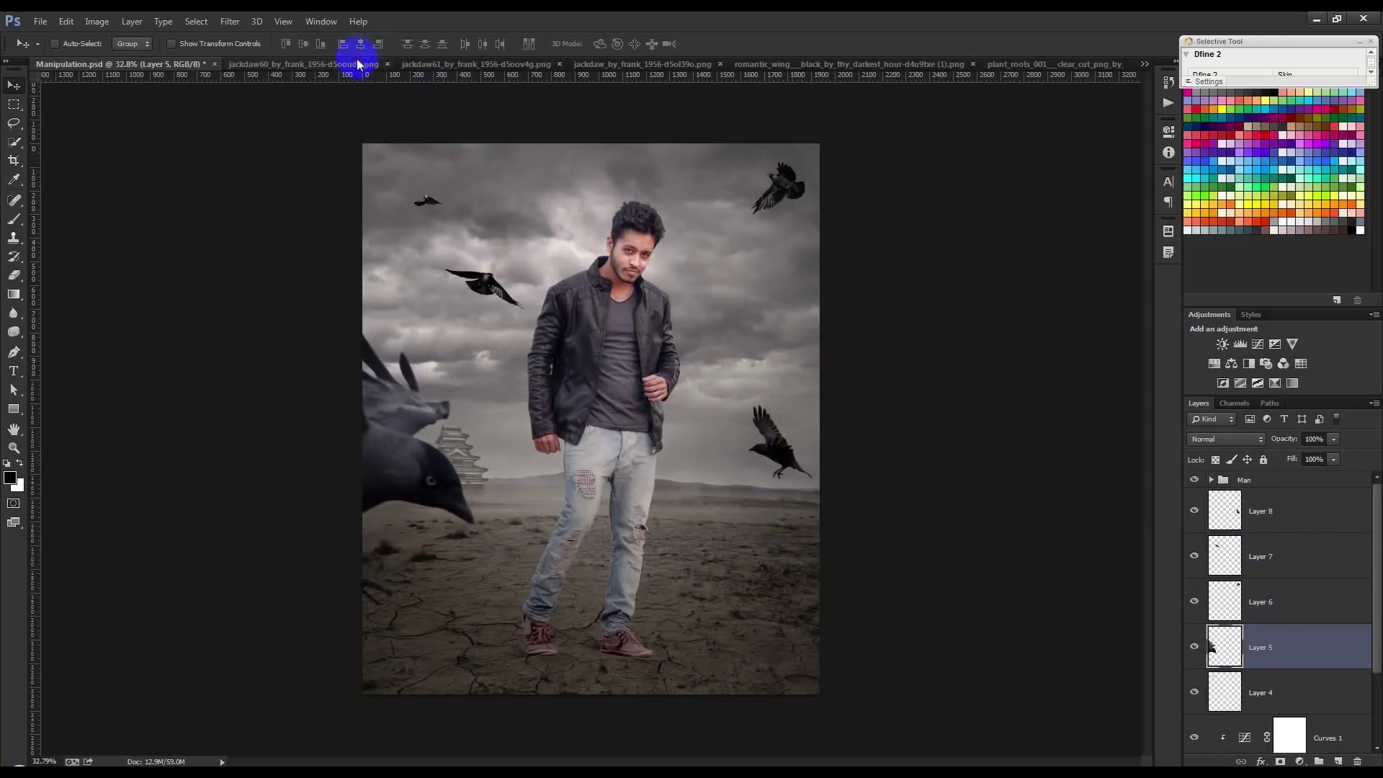
pyautogui.click(359, 64)
pyautogui.click(412, 64)
# Add the jackdaw61 crow, shrunk and moved left of its drop point
pyautogui.moveTo(626, 364)
pyautogui.mouseDown()
pyautogui.moveTo(92, 70)
pyautogui.moveTo(769, 280)
pyautogui.moveTo(787, 268)
pyautogui.mouseUp()
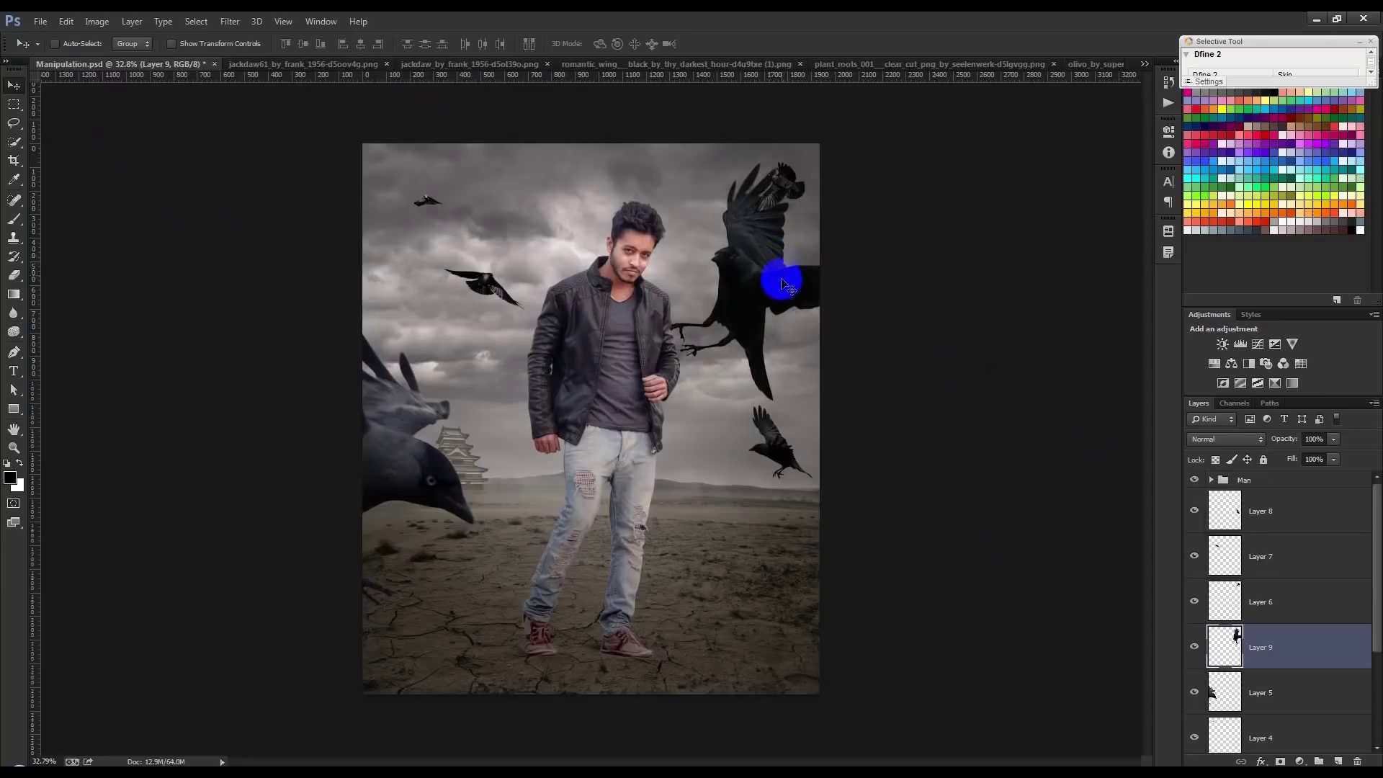
pyautogui.hotkey('ctrl', 't')
pyautogui.moveTo(870, 336)
pyautogui.mouseDown()
pyautogui.moveTo(828, 297)
pyautogui.moveTo(736, 287)
pyautogui.mouseUp()
pyautogui.moveTo(811, 319); pyautogui.dragTo(800, 309)
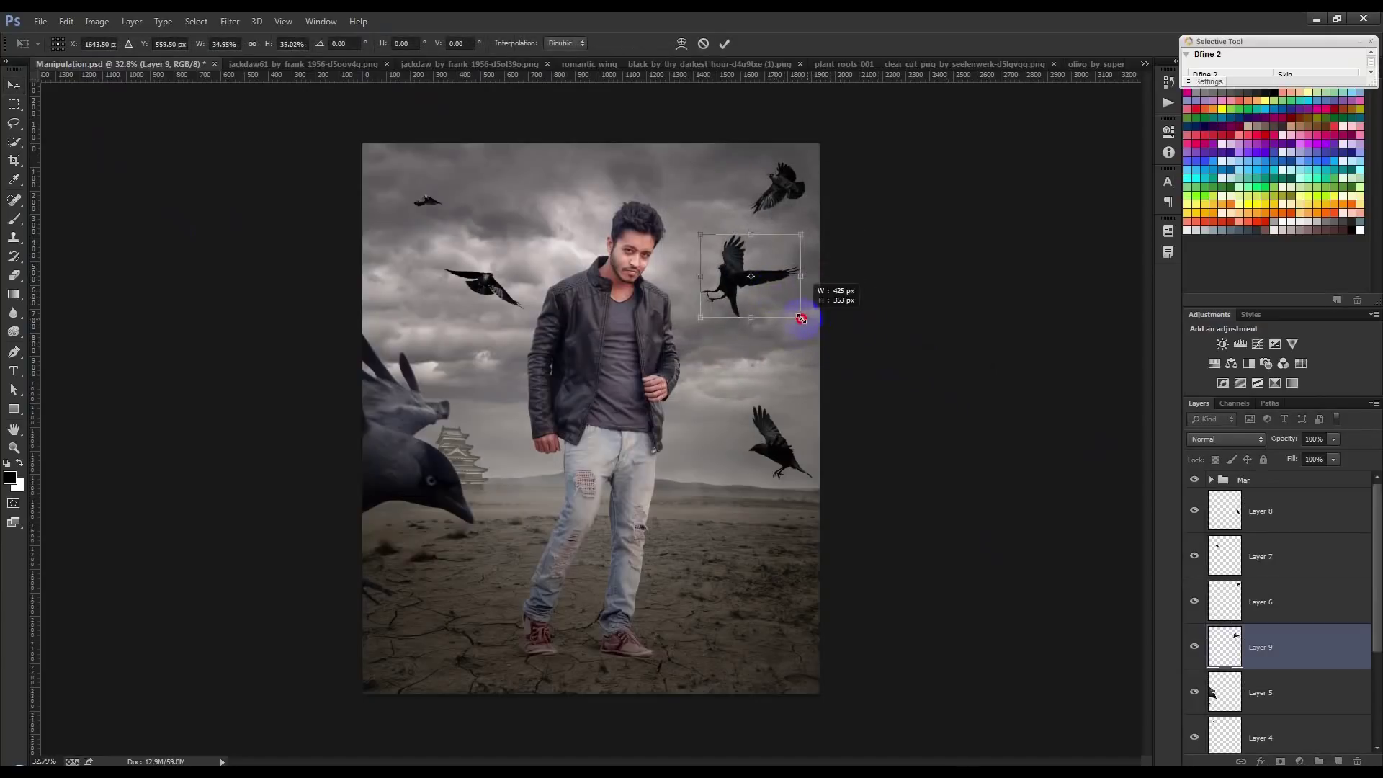
pyautogui.click(724, 43)
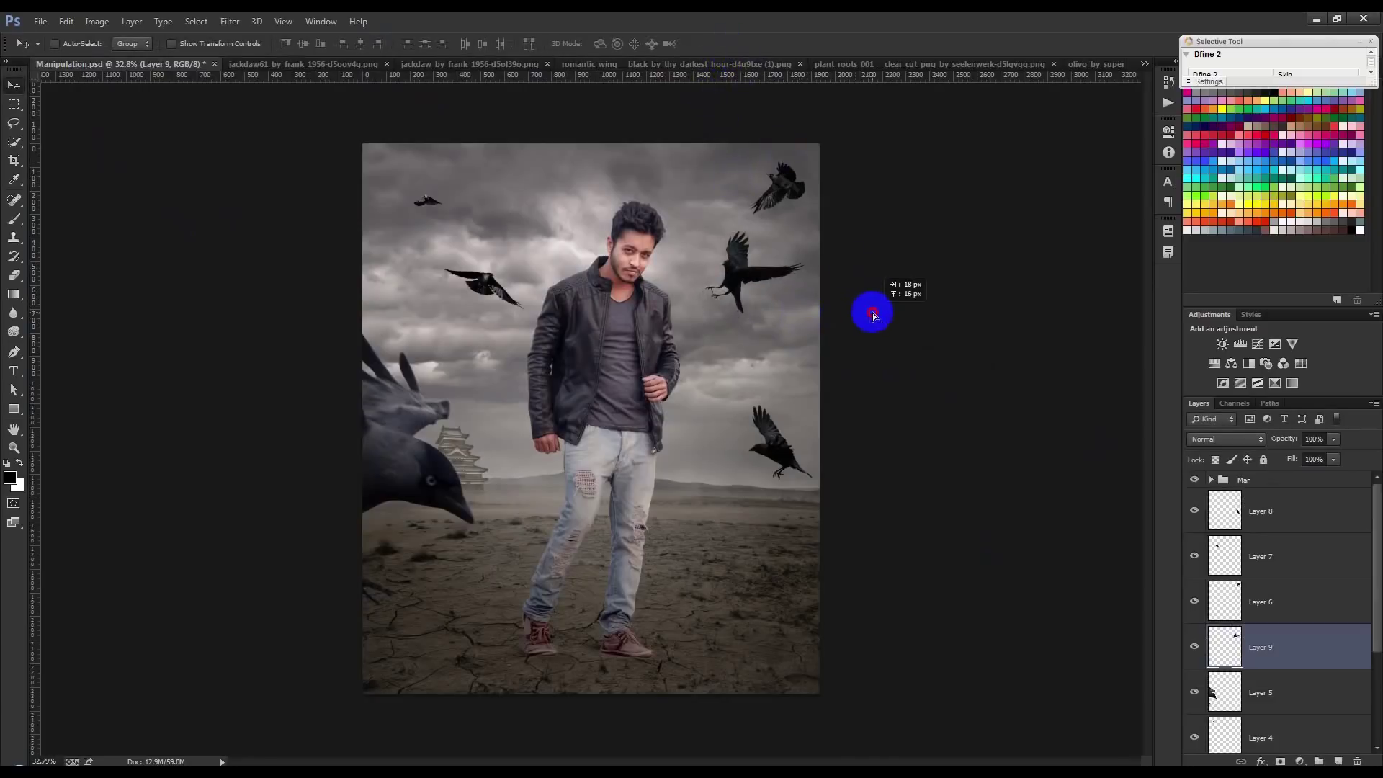
pyautogui.click(342, 65)
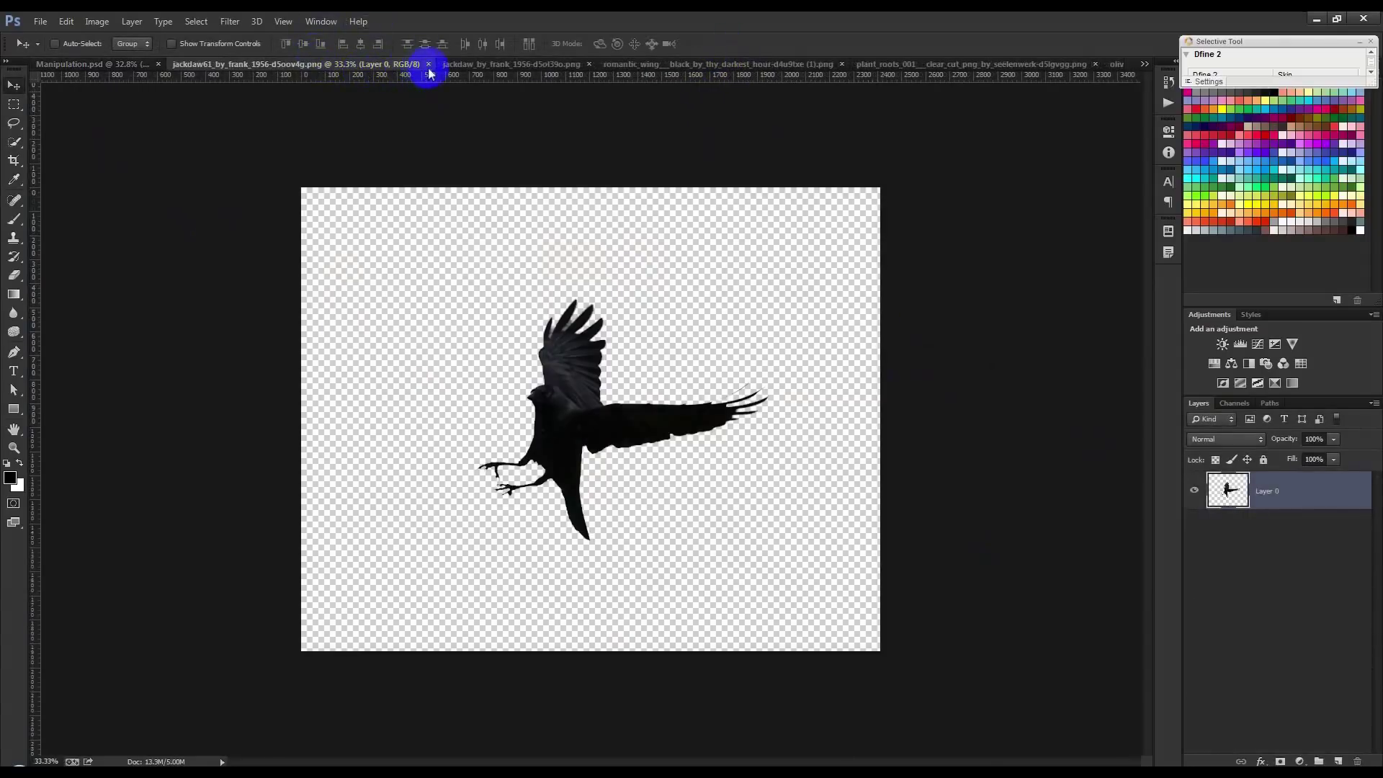
pyautogui.click(429, 65)
# Drop the big crow in as the top layer over the lower-right foreground
pyautogui.click(334, 65)
pyautogui.moveTo(587, 278); pyautogui.dragTo(155, 72)
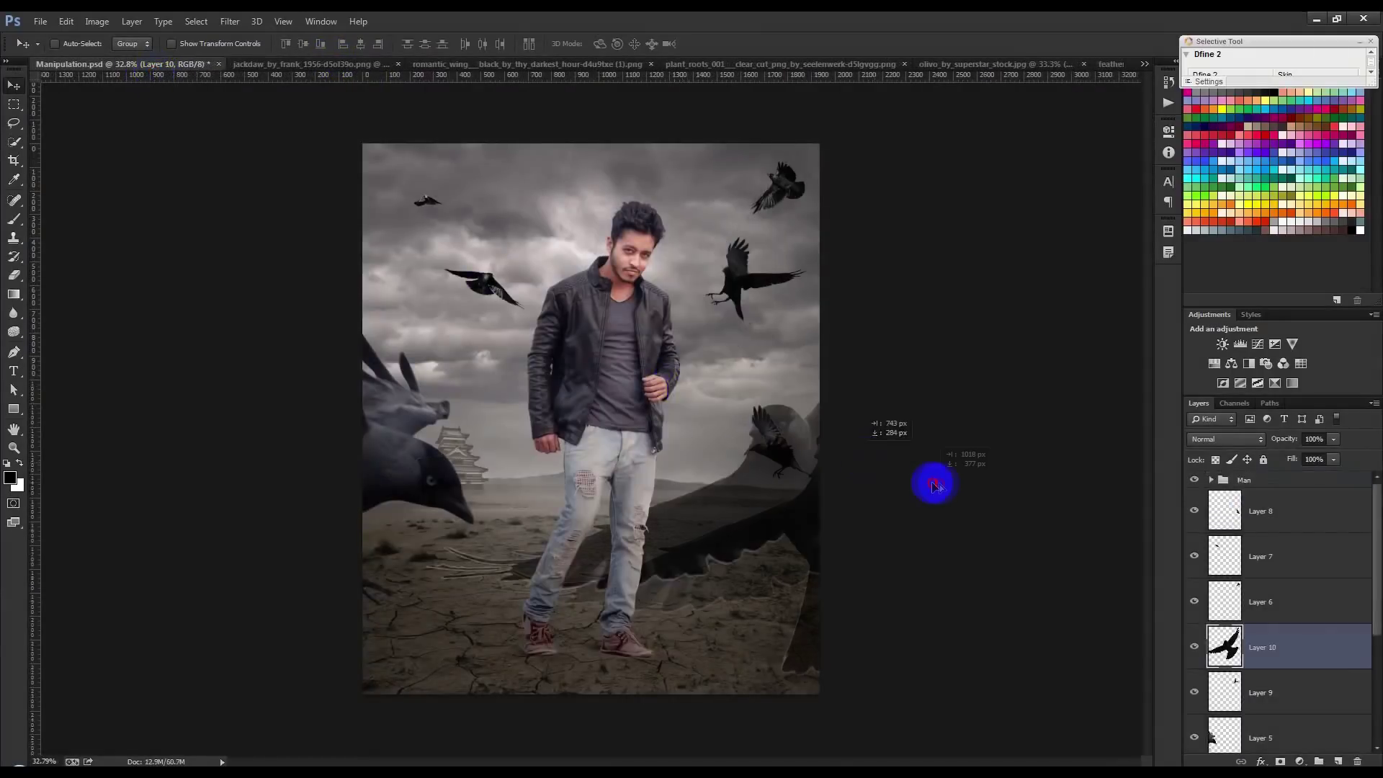
pyautogui.moveTo(155, 72)
pyautogui.mouseDown()
pyautogui.moveTo(819, 495)
pyautogui.moveTo(1001, 475)
pyautogui.mouseUp()
pyautogui.moveTo(1265, 557)
pyautogui.mouseDown()
pyautogui.moveTo(1255, 458)
pyautogui.moveTo(1254, 476)
pyautogui.mouseUp()
pyautogui.moveTo(962, 490); pyautogui.dragTo(782, 560)
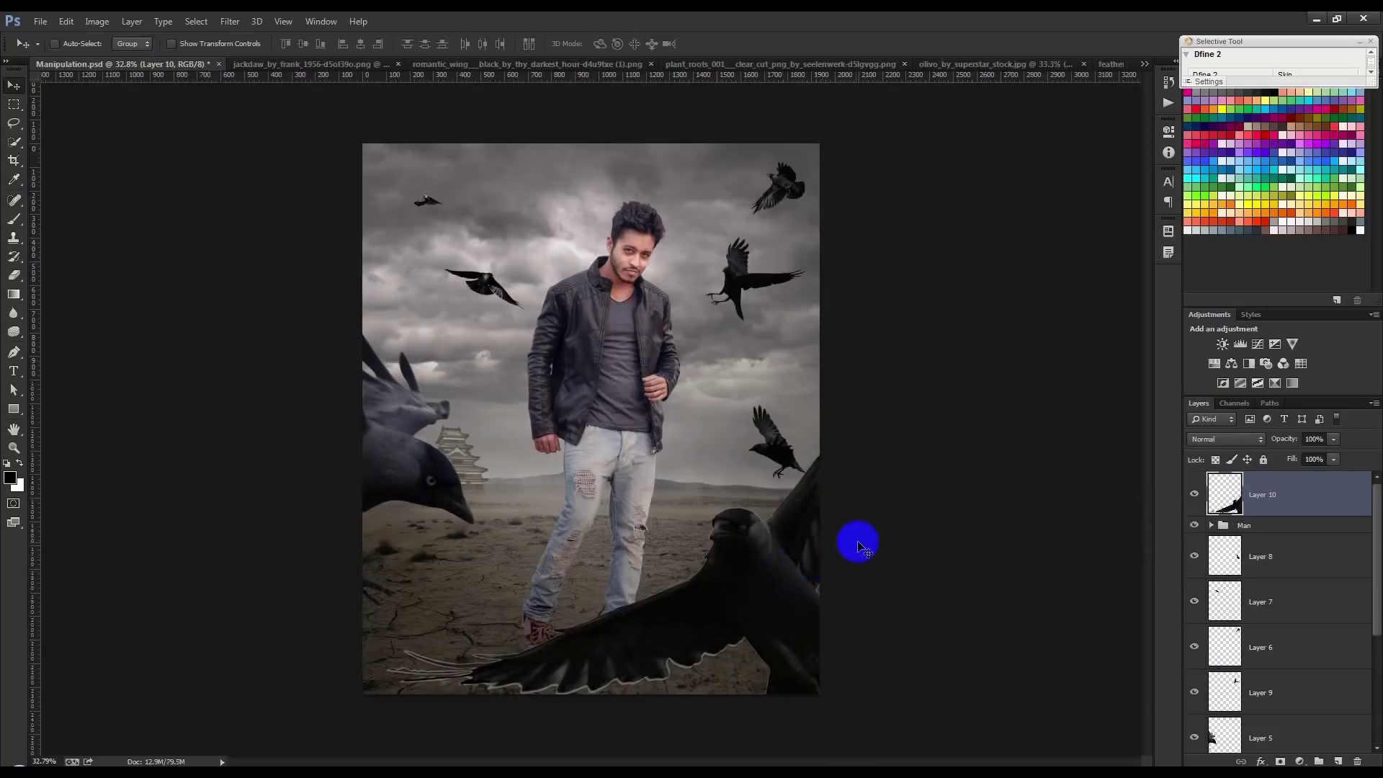
# Scale the big crow to about 67% and tilt it about 20°
pyautogui.hotkey('ctrl', 't')
pyautogui.moveTo(242, 298); pyautogui.dragTo(441, 405)
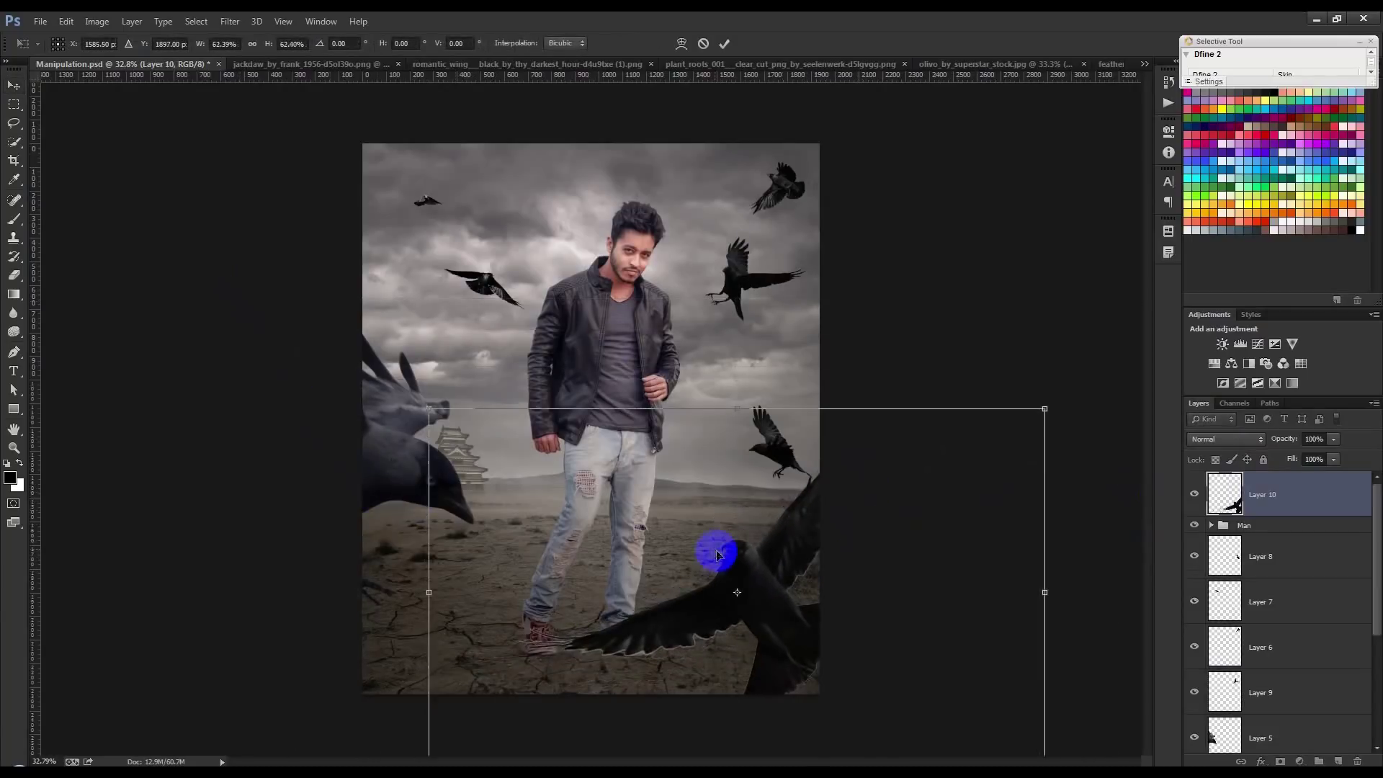
pyautogui.moveTo(1025, 349)
pyautogui.mouseDown()
pyautogui.moveTo(880, 500)
pyautogui.moveTo(899, 485)
pyautogui.mouseUp()
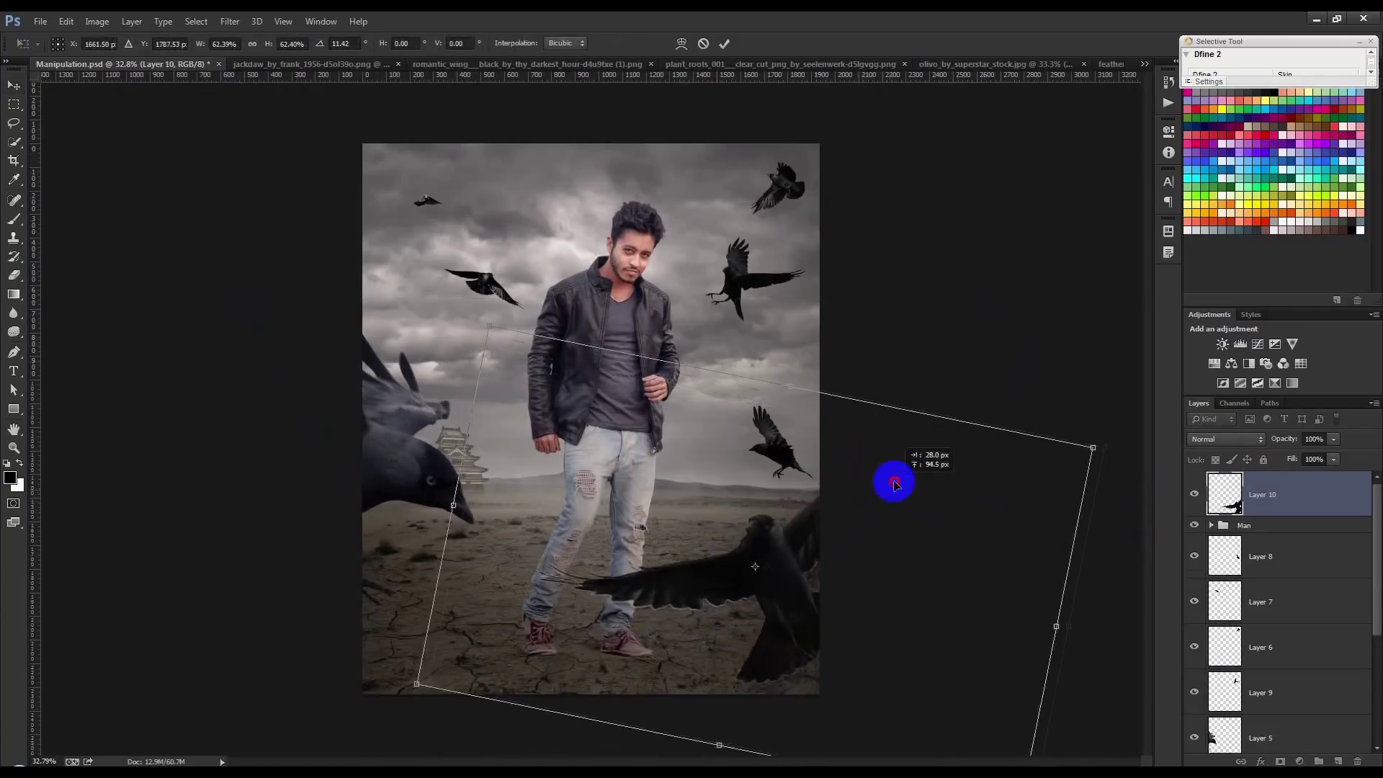
pyautogui.click(703, 44)
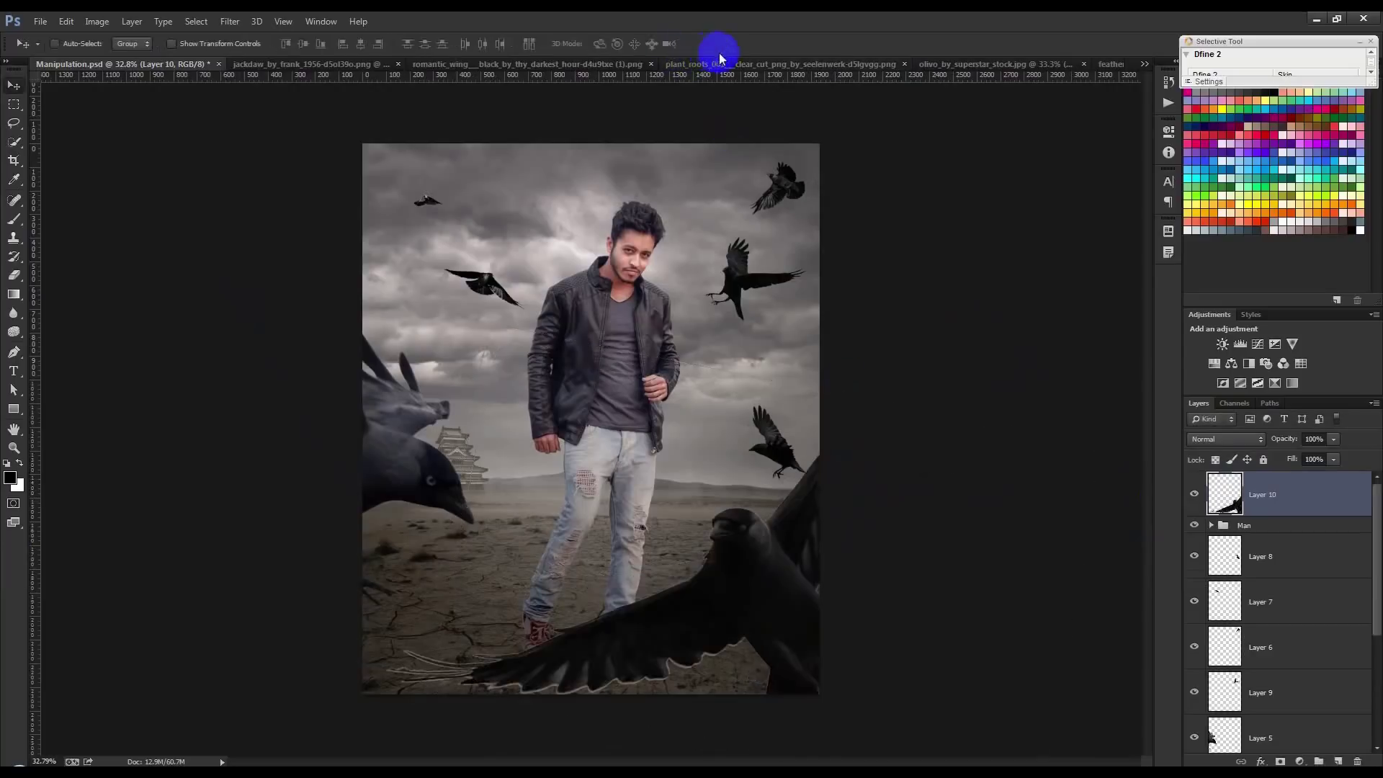
pyautogui.hotkey('ctrl', 't')
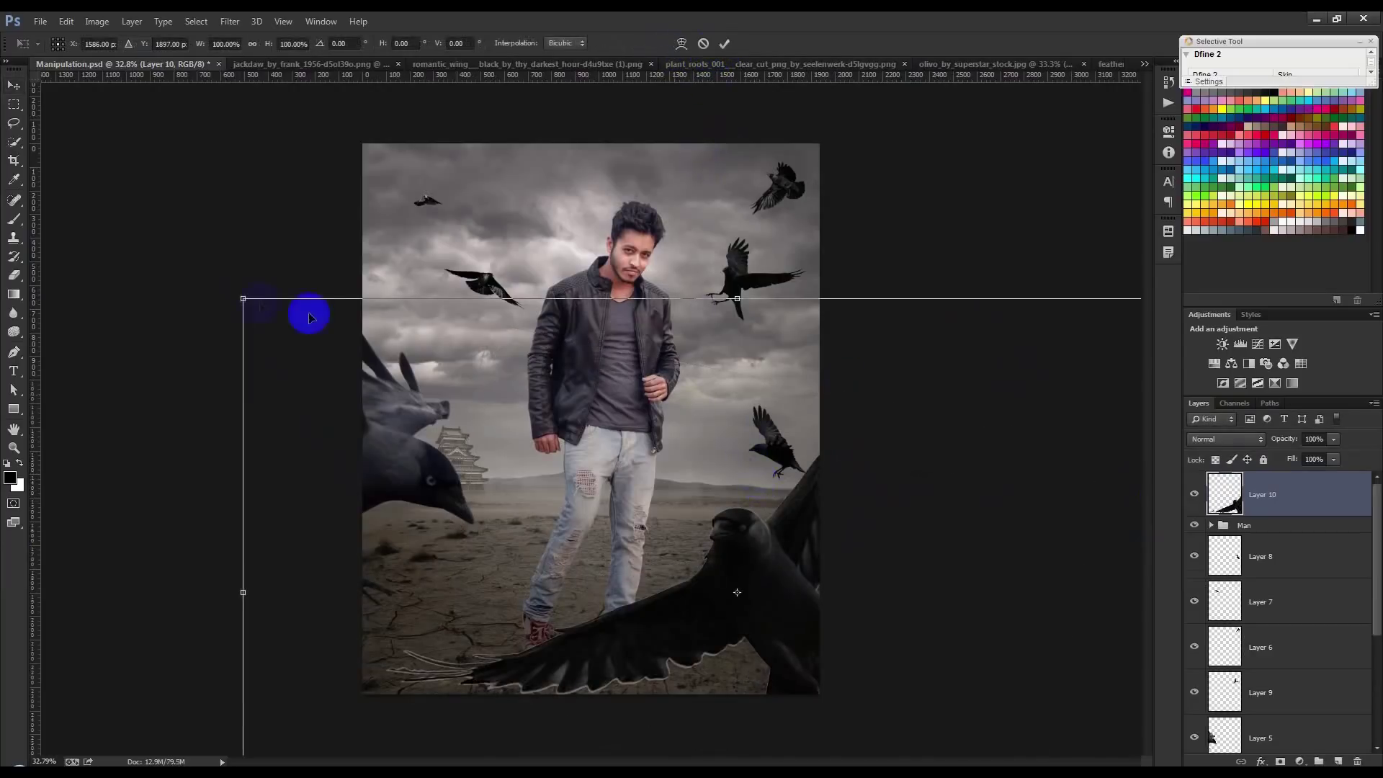
pyautogui.moveTo(240, 298); pyautogui.dragTo(404, 394)
pyautogui.moveTo(876, 320)
pyautogui.mouseDown()
pyautogui.moveTo(813, 509)
pyautogui.moveTo(775, 513)
pyautogui.mouseUp()
pyautogui.click(718, 51)
# Load the crow's outline, contract the selection by 2 px, then deselect
pyautogui.keyDown('ctrl'); pyautogui.click(1236, 505); pyautogui.keyUp('ctrl')
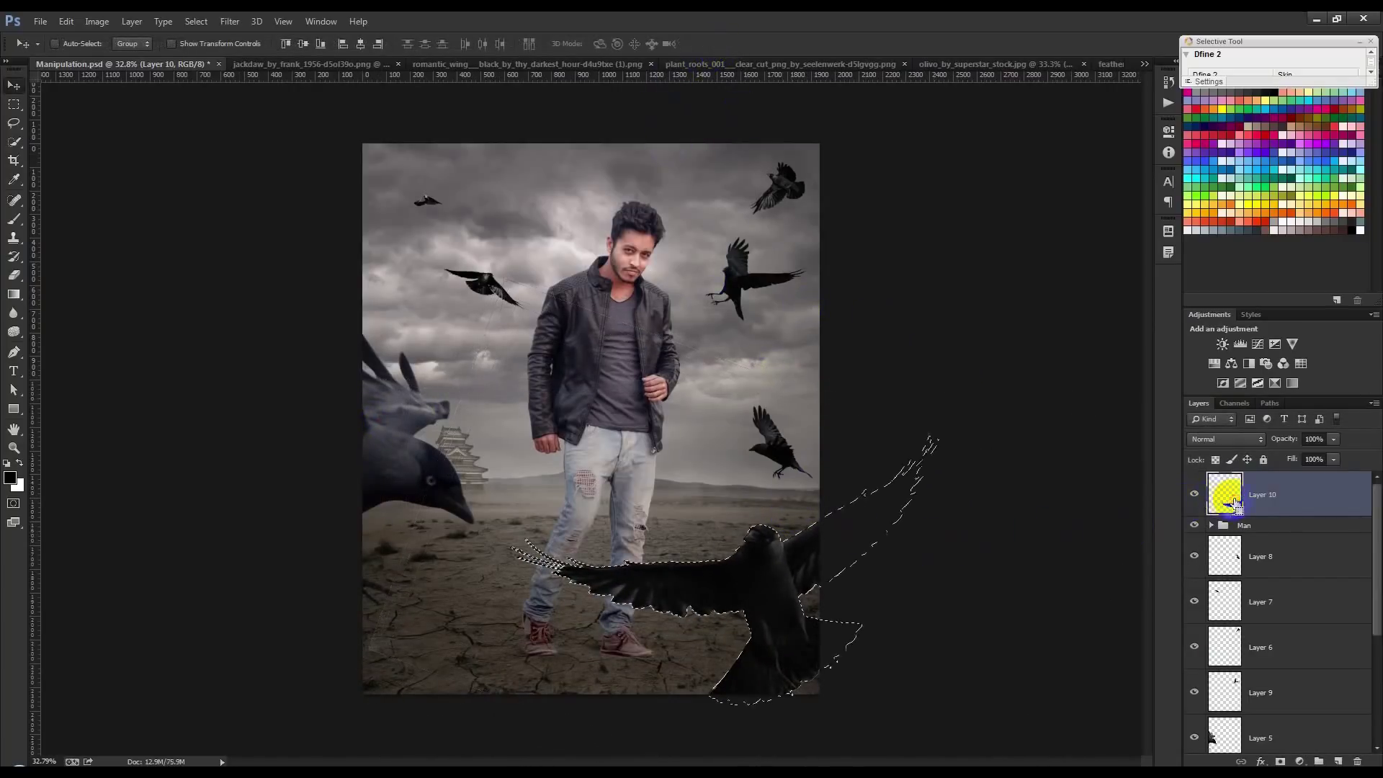
pyautogui.click(196, 22)
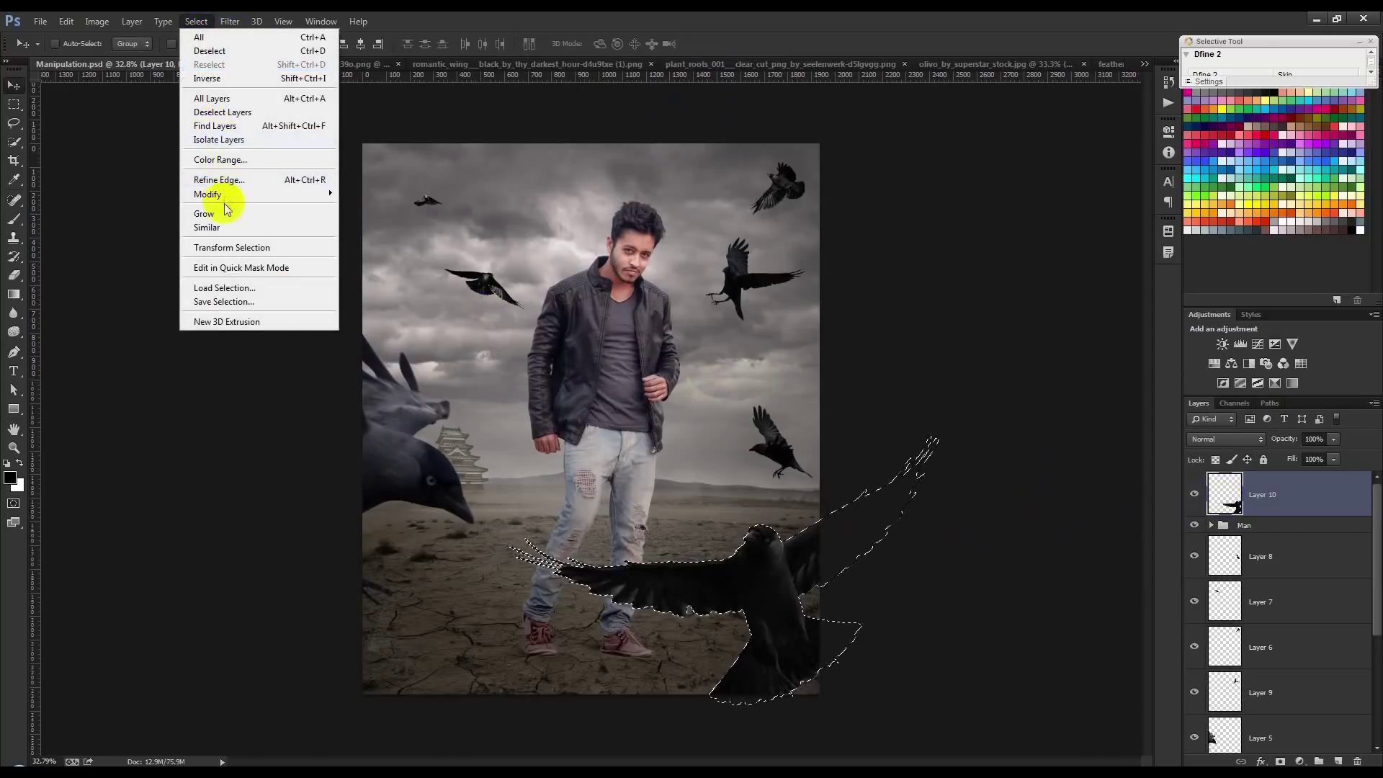
pyautogui.click(360, 234)
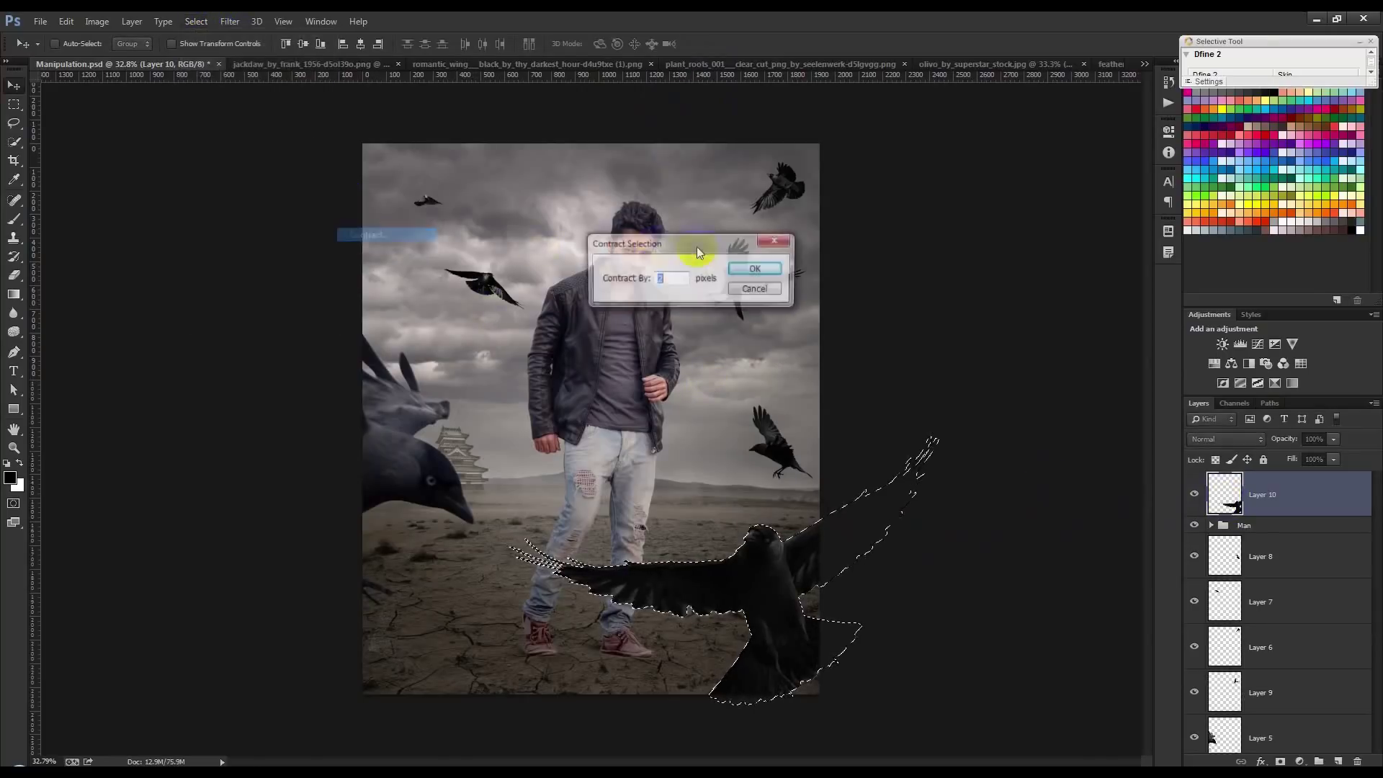
pyautogui.click(752, 272)
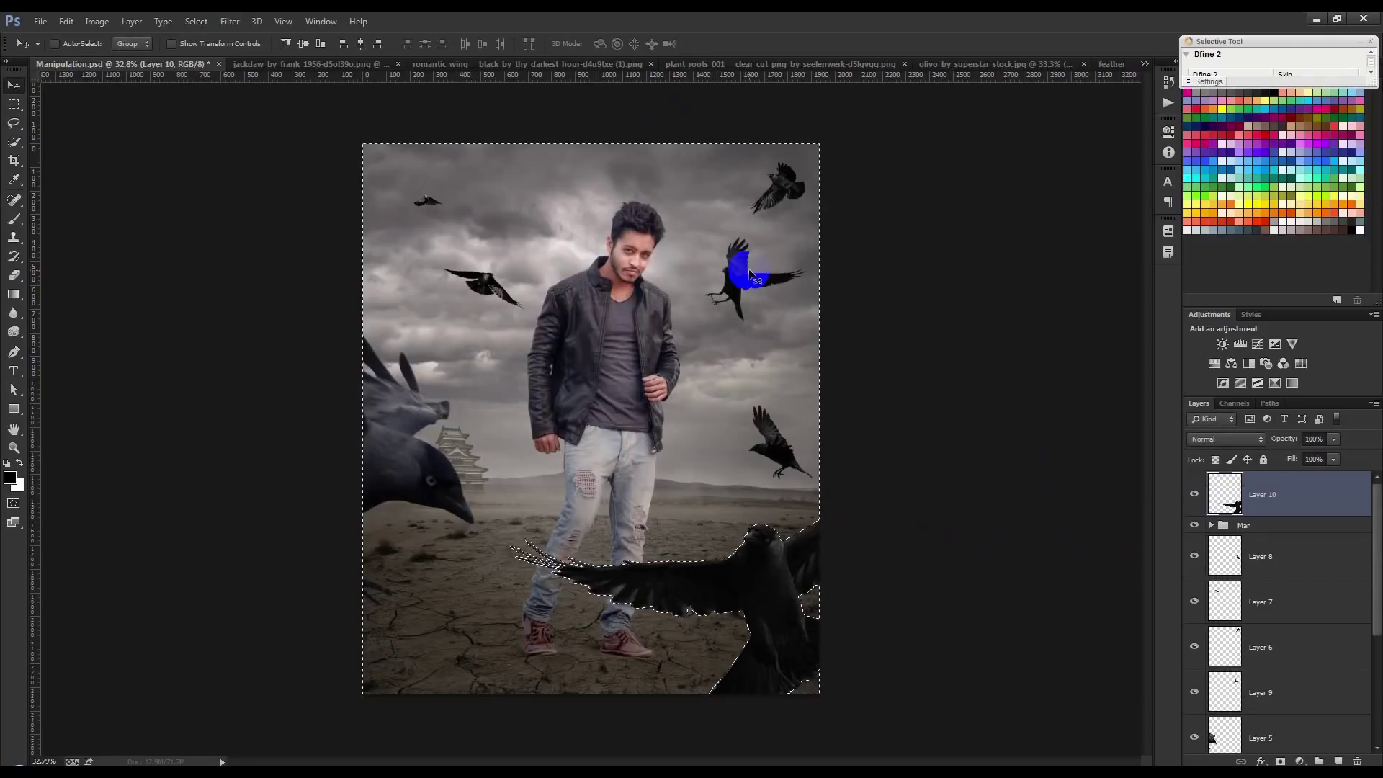
pyautogui.hotkey('ctrl', 'd')
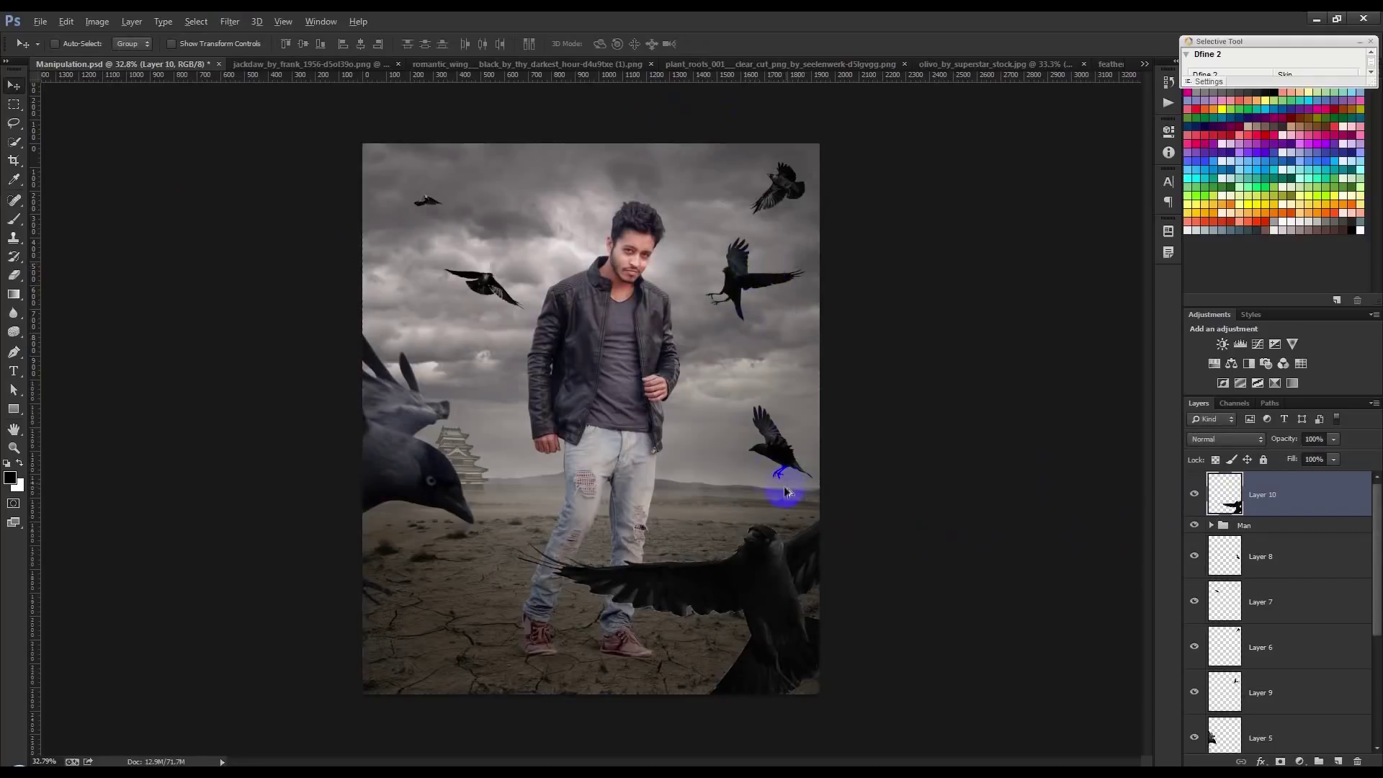
pyautogui.hotkey('ctrl', '+')
pyautogui.click(375, 64)
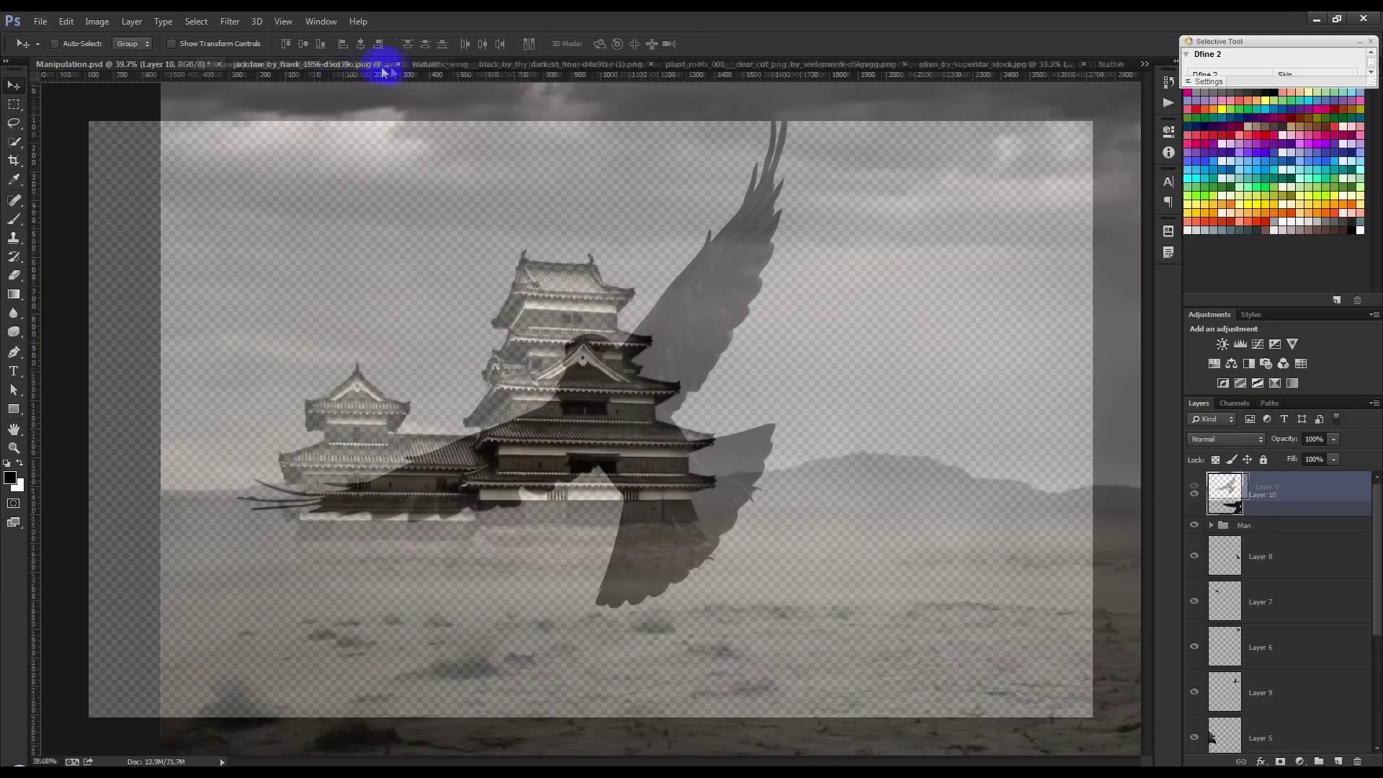
# Bring the romantic_wing image in and tuck it inside the Man group behind the man
pyautogui.click(447, 65)
pyautogui.click(371, 65)
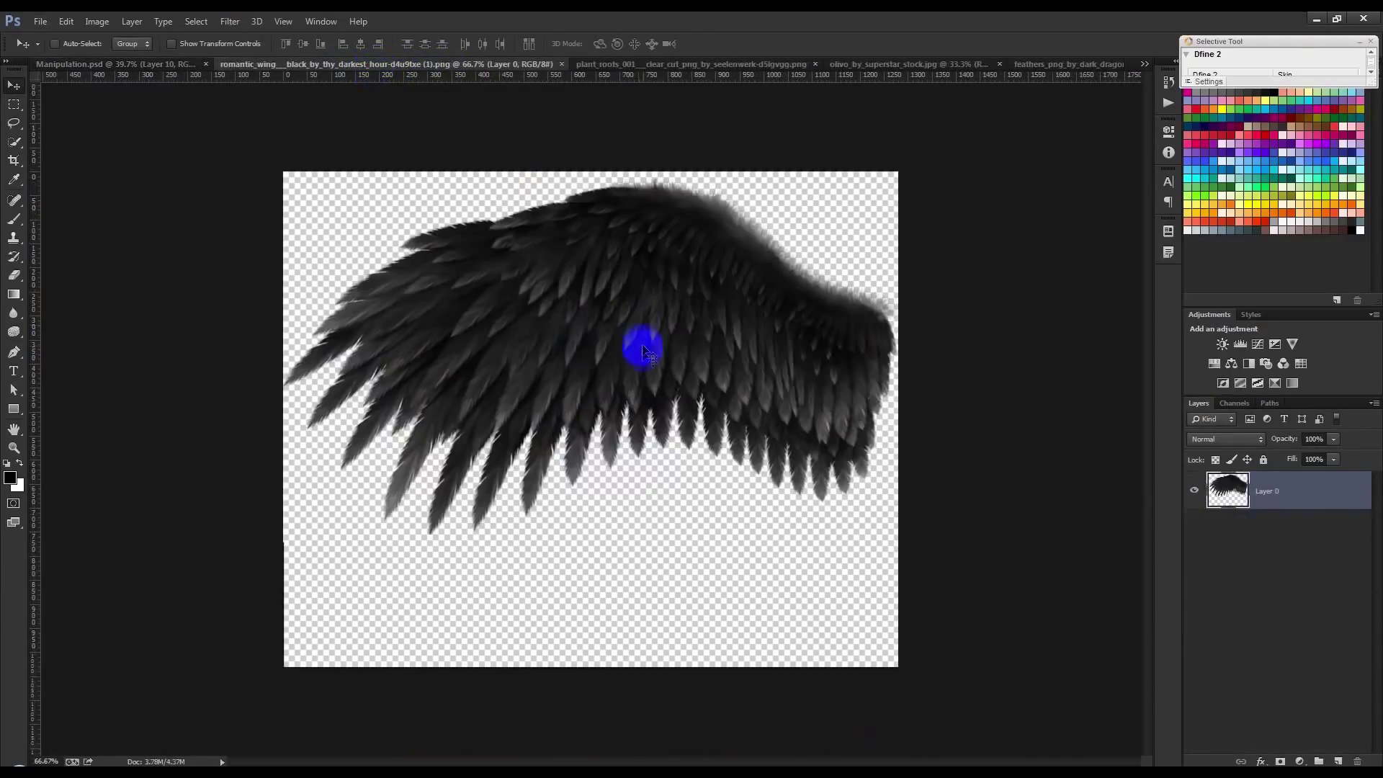
pyautogui.moveTo(646, 351)
pyautogui.mouseDown()
pyautogui.moveTo(184, 62)
pyautogui.moveTo(672, 392)
pyautogui.mouseUp()
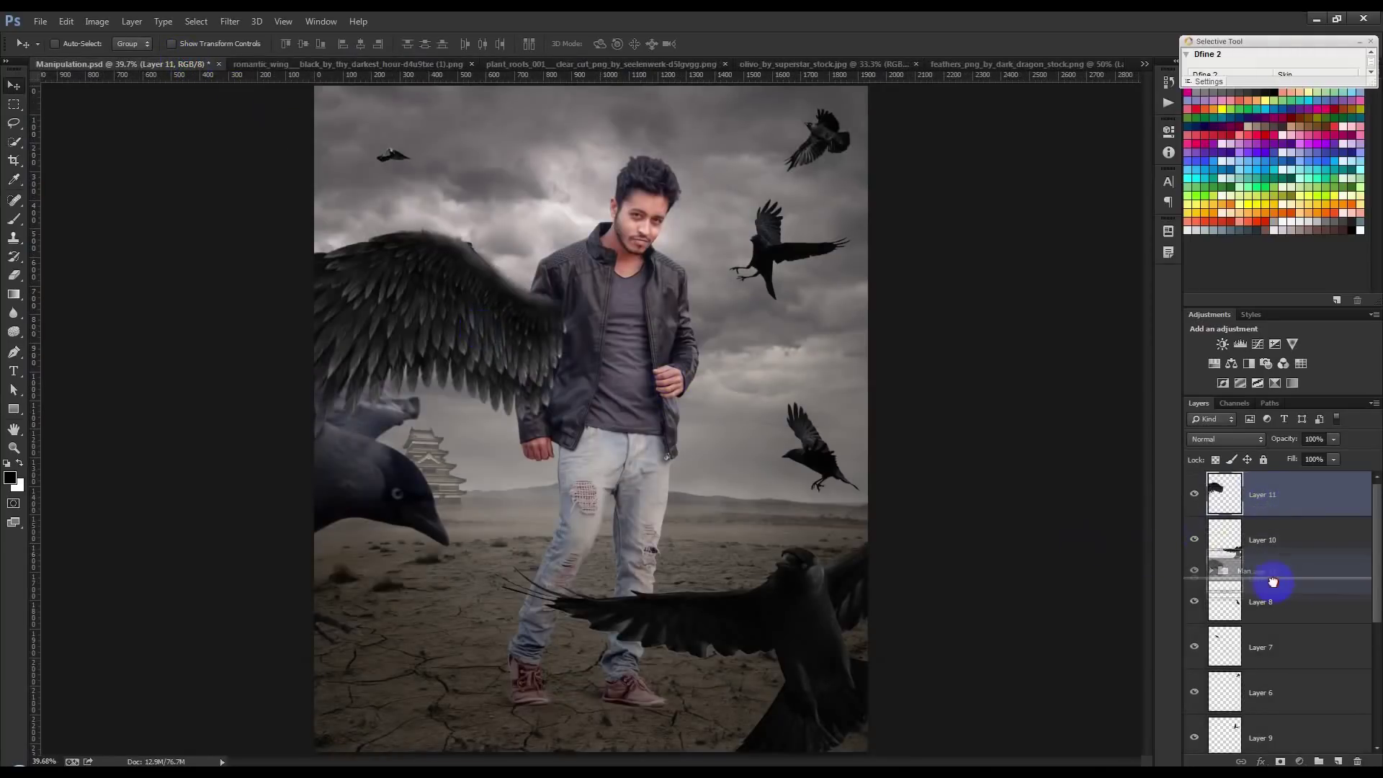
pyautogui.moveTo(1276, 497); pyautogui.dragTo(1267, 577)
pyautogui.click(1212, 525)
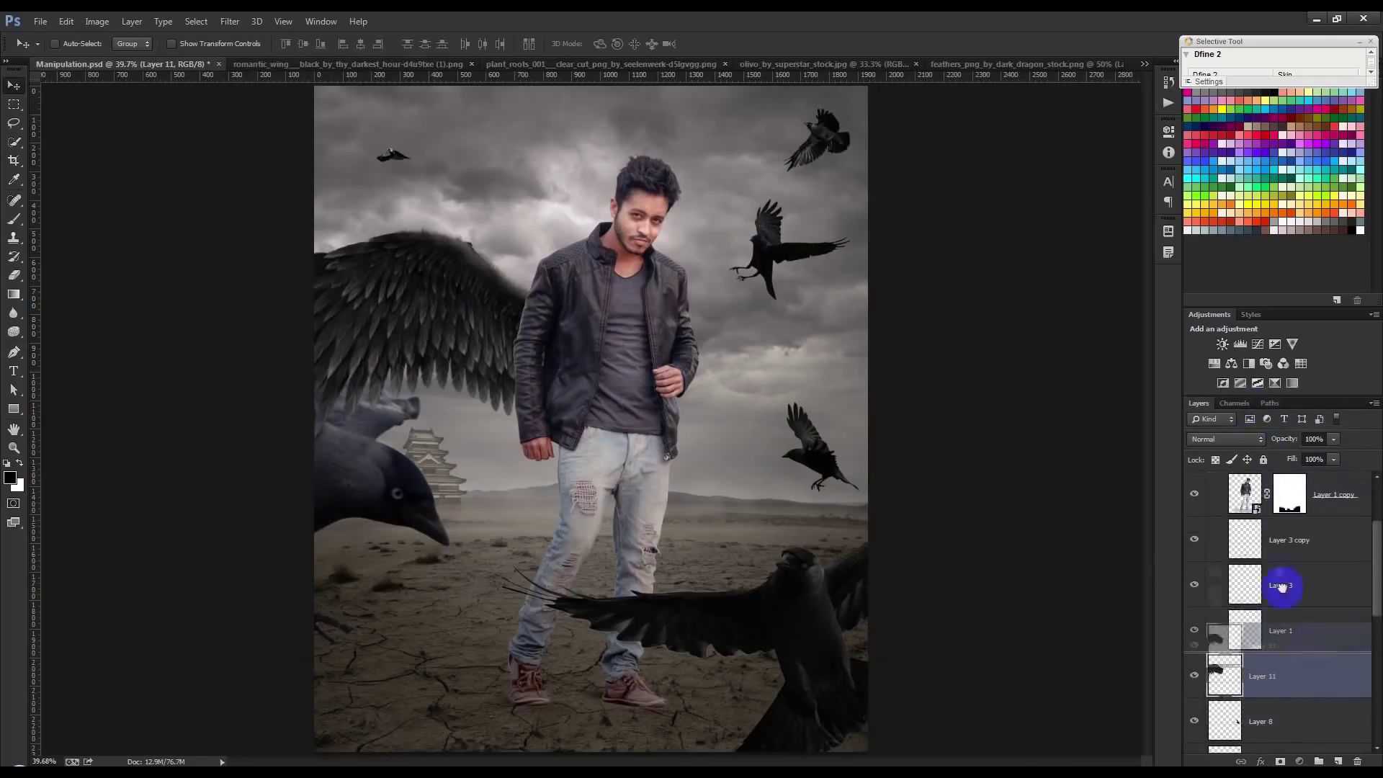
pyautogui.moveTo(1273, 599); pyautogui.dragTo(1275, 531)
pyautogui.moveTo(664, 386); pyautogui.dragTo(688, 391)
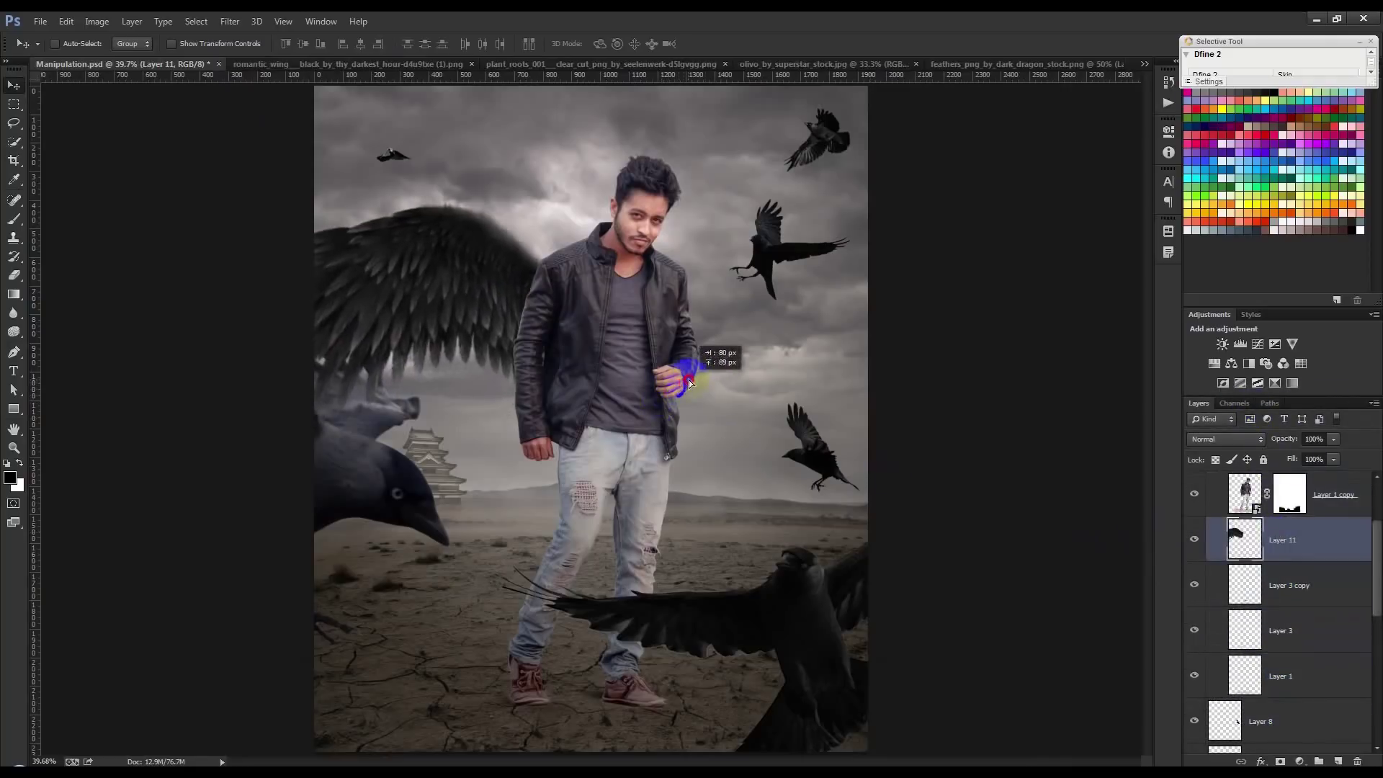
# Scale the wing to about 78% and skew it up against the man's left shoulder
pyautogui.hotkey('ctrl', 't')
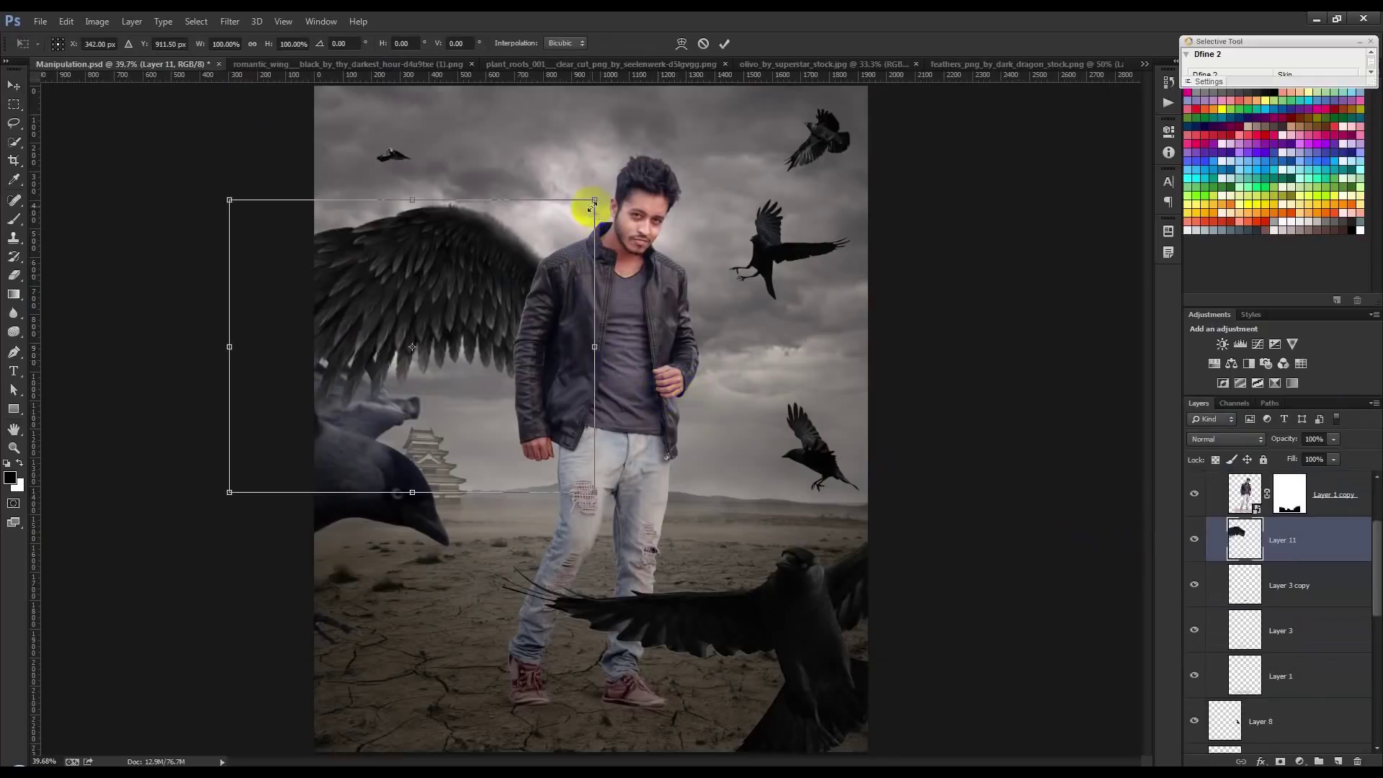
pyautogui.moveTo(592, 201); pyautogui.dragTo(555, 232)
pyautogui.moveTo(480, 291)
pyautogui.mouseDown()
pyautogui.moveTo(526, 277)
pyautogui.moveTo(520, 258)
pyautogui.mouseUp()
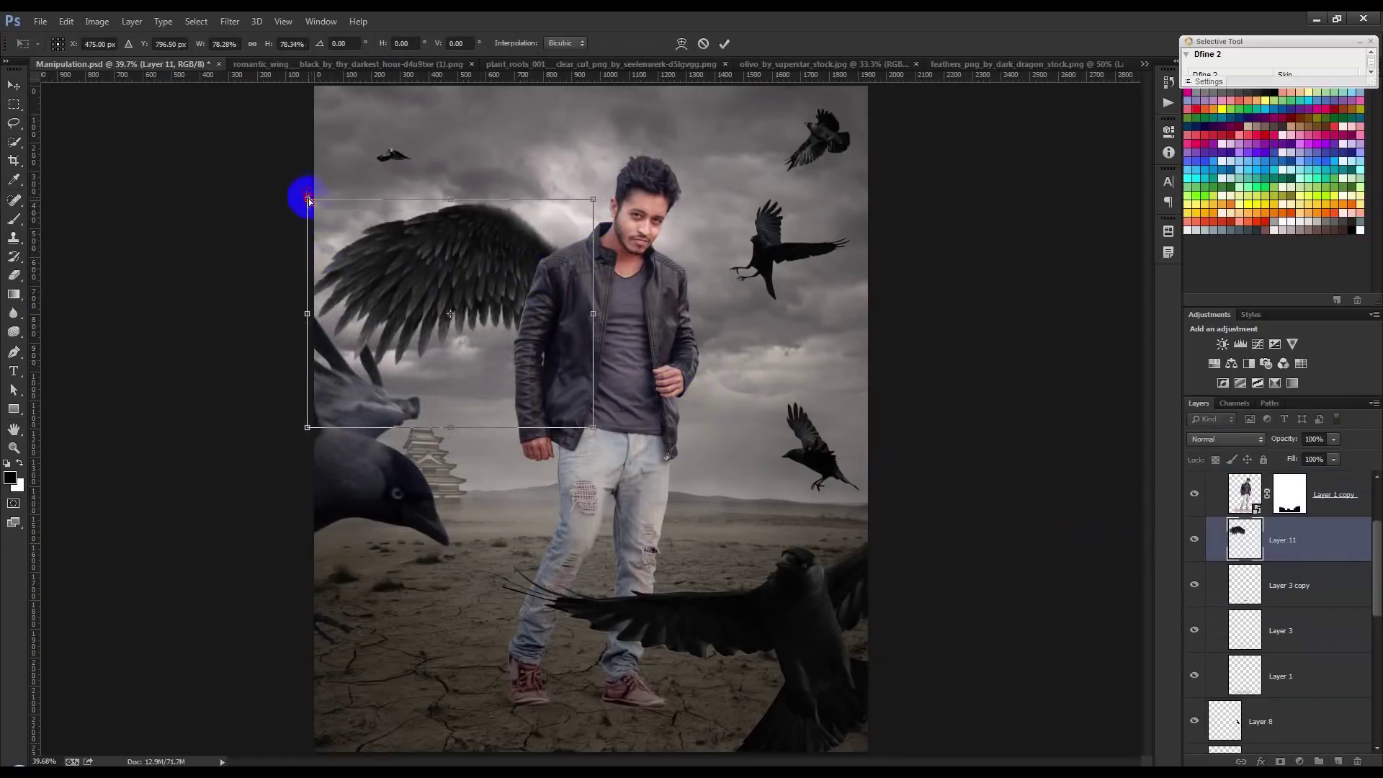
pyautogui.moveTo(307, 199); pyautogui.dragTo(307, 183)
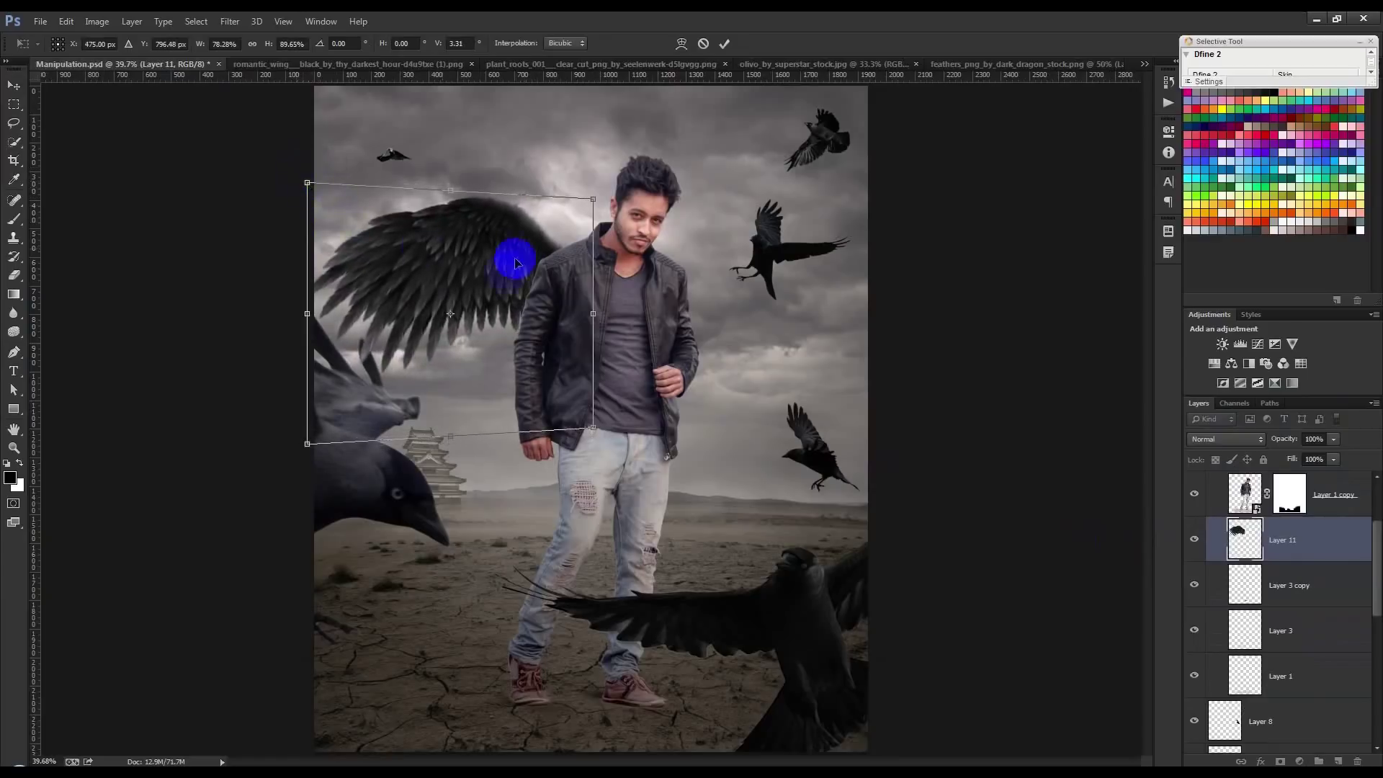
pyautogui.moveTo(594, 199); pyautogui.dragTo(634, 209)
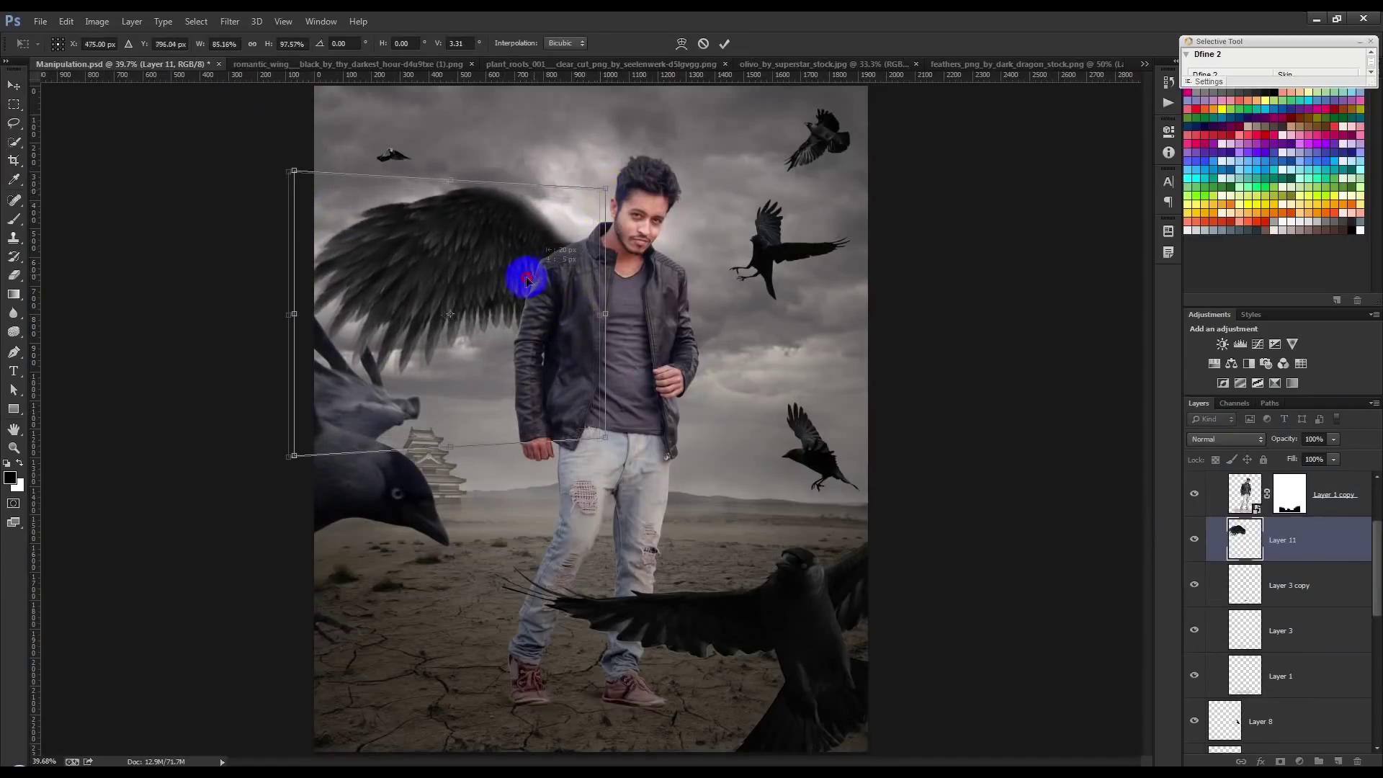
pyautogui.moveTo(525, 272); pyautogui.dragTo(525, 278)
pyautogui.click(718, 49)
# Duplicate the wing layer and set the eraser size to 80 px
pyautogui.moveTo(654, 208); pyautogui.dragTo(667, 277)
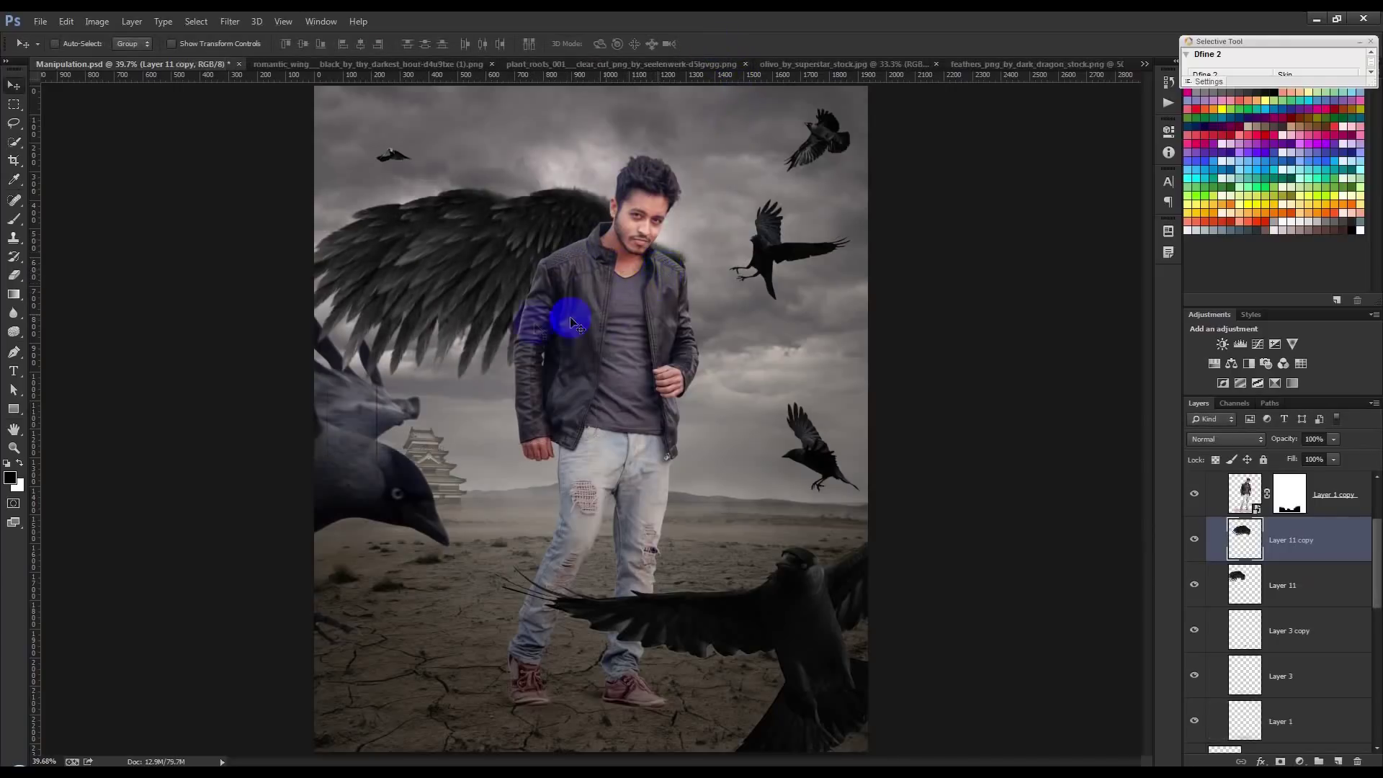
pyautogui.scroll(3, 351, 331)
pyautogui.click(13, 275)
pyautogui.rightClick(389, 505)
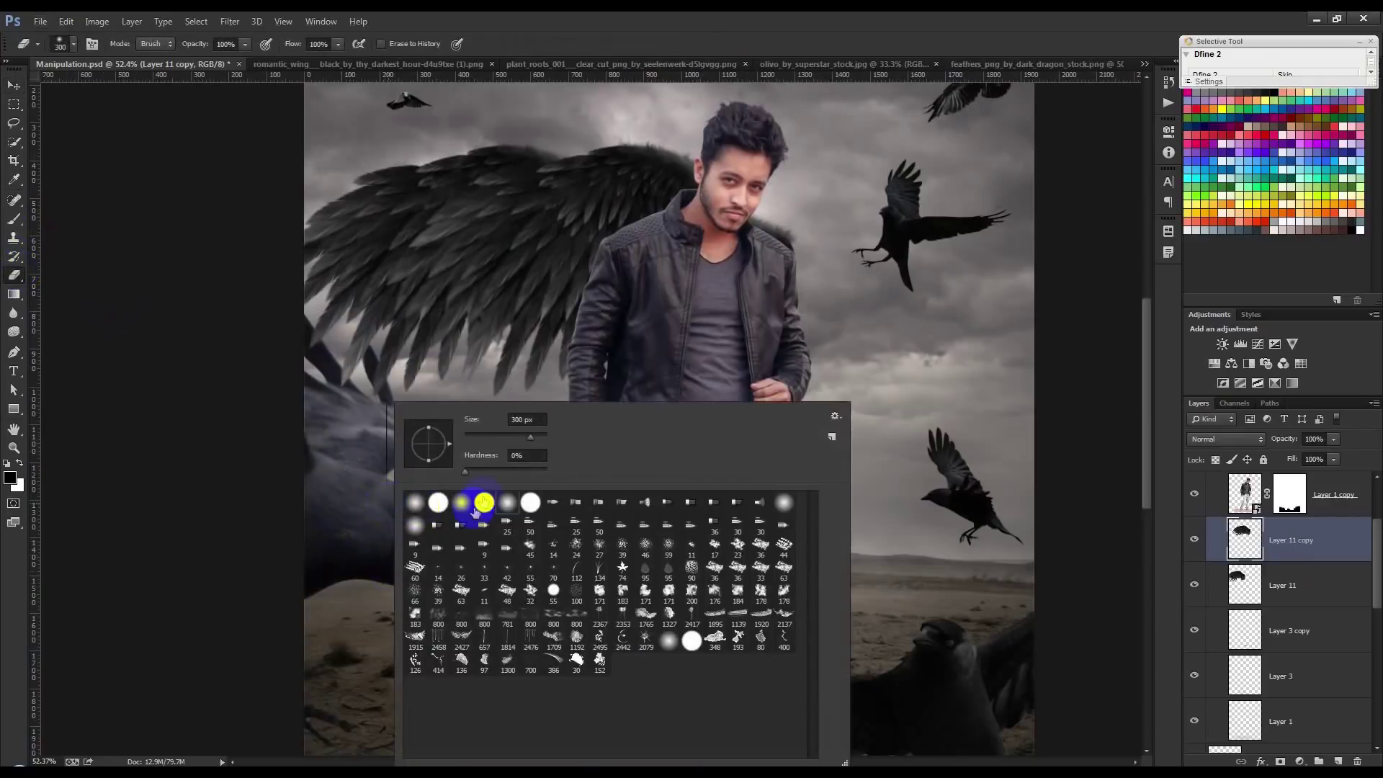
pyautogui.press('Return')
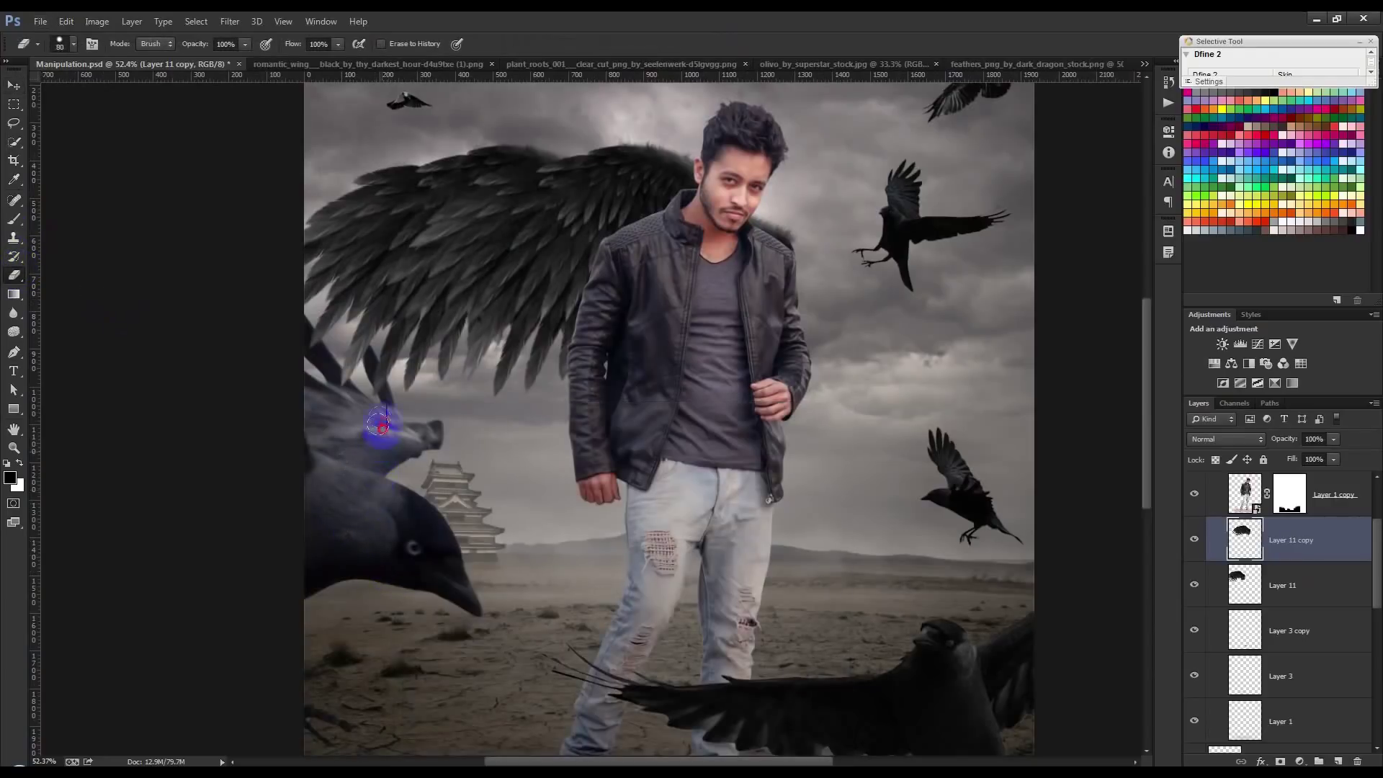
pyautogui.click(14, 85)
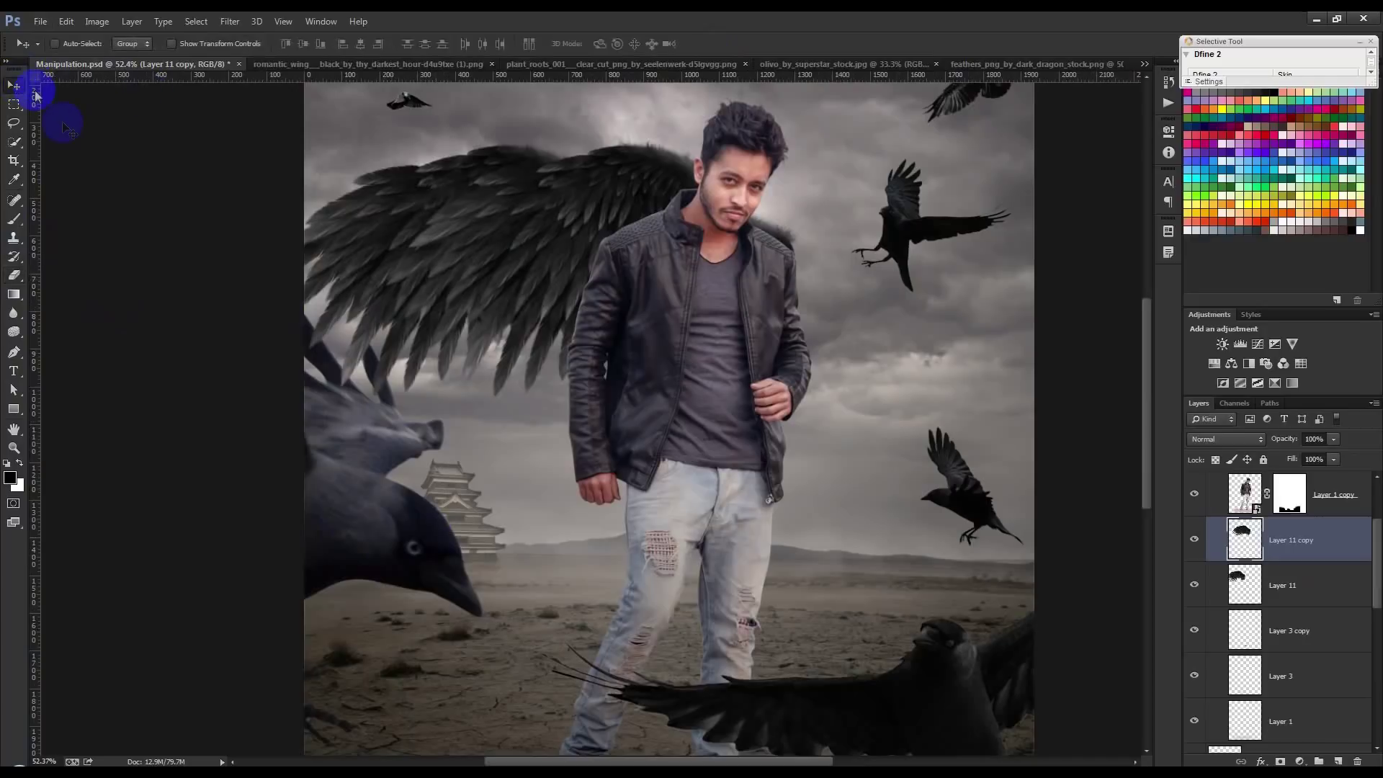
# Flip the wing copy horizontally, move it to the man's right side, and taper it in perspective
pyautogui.hotkey('ctrl', 't')
pyautogui.rightClick(447, 383)
pyautogui.click(519, 601)
pyautogui.moveTo(582, 364); pyautogui.dragTo(895, 368)
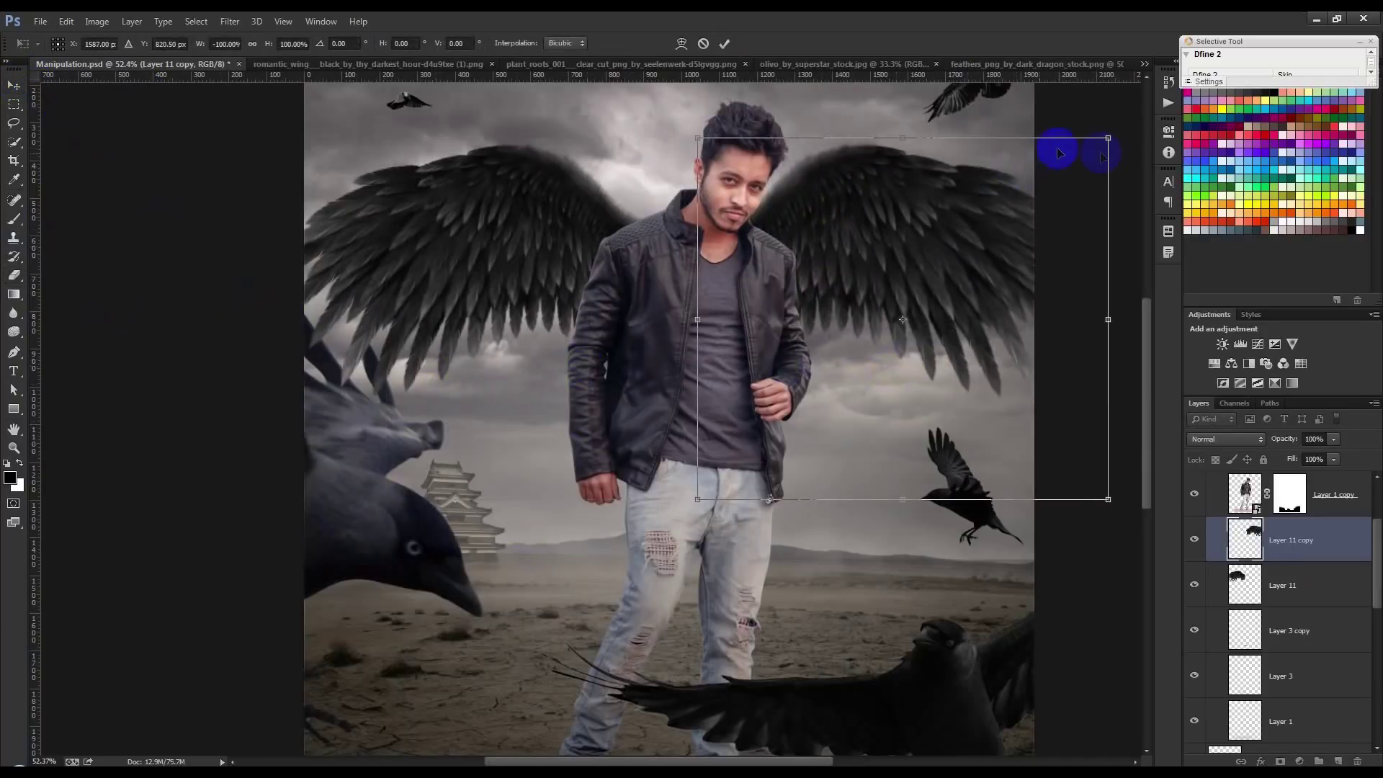
pyautogui.moveTo(1108, 137); pyautogui.dragTo(1108, 186)
pyautogui.moveTo(1110, 317)
pyautogui.mouseDown()
pyautogui.moveTo(1043, 311)
pyautogui.moveTo(1068, 312)
pyautogui.mouseUp()
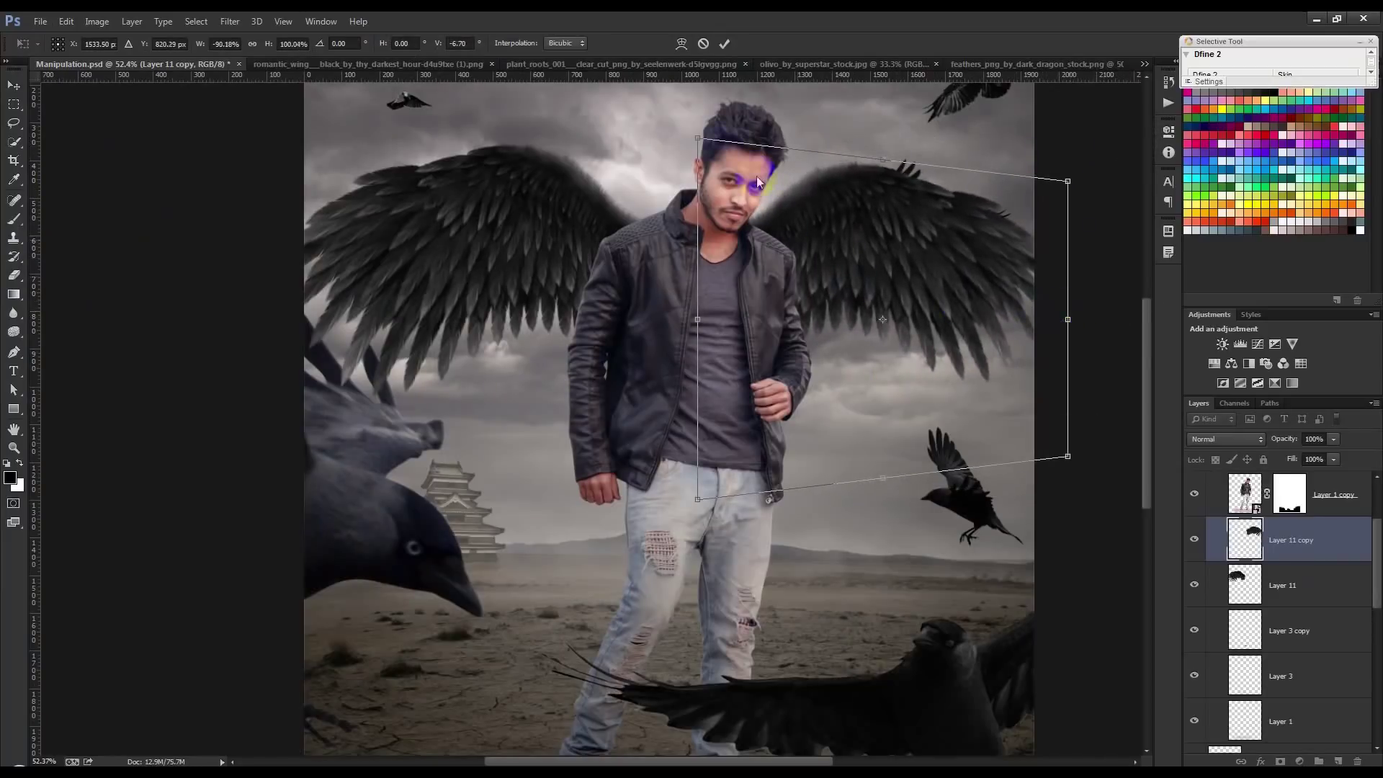
pyautogui.moveTo(699, 144); pyautogui.dragTo(694, 106)
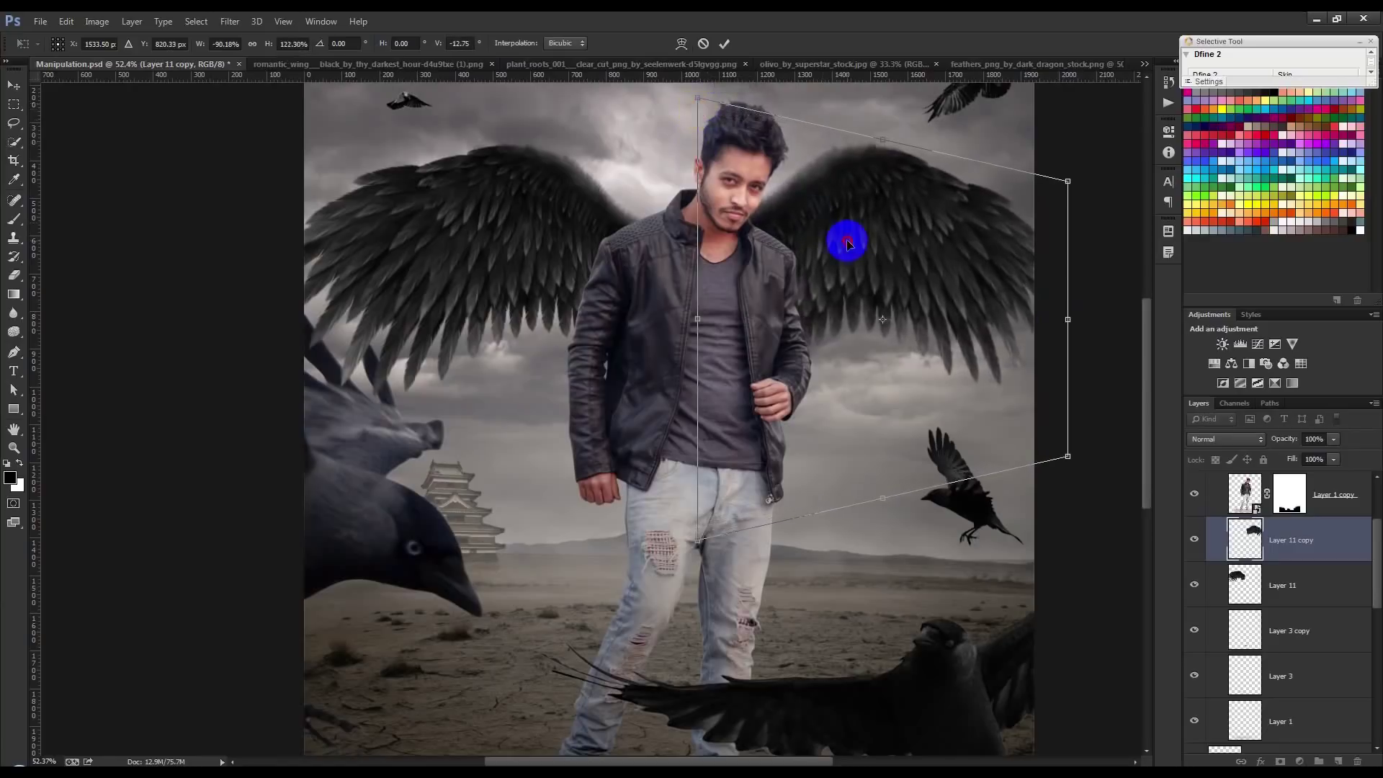
pyautogui.moveTo(844, 243); pyautogui.dragTo(838, 250)
pyautogui.click(723, 45)
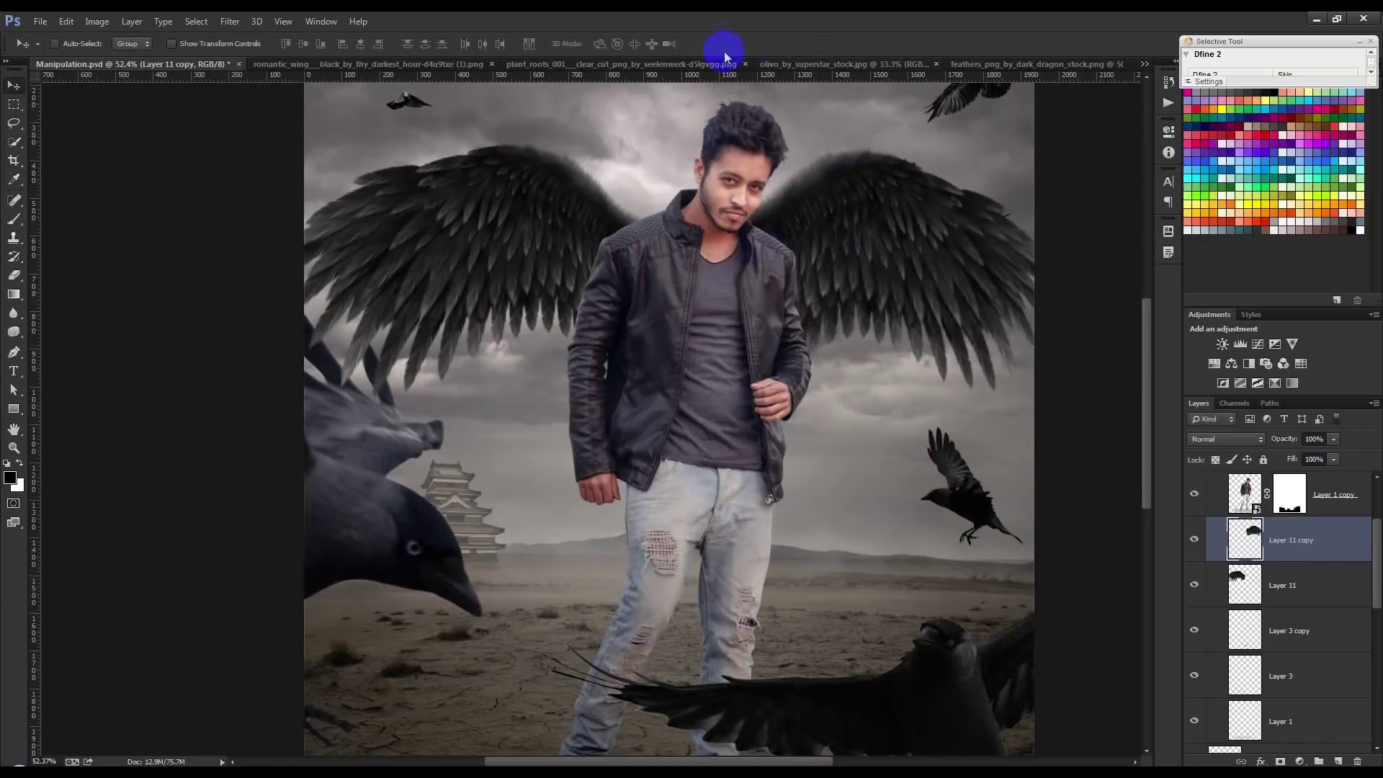
pyautogui.scroll(-4, 760, 338)
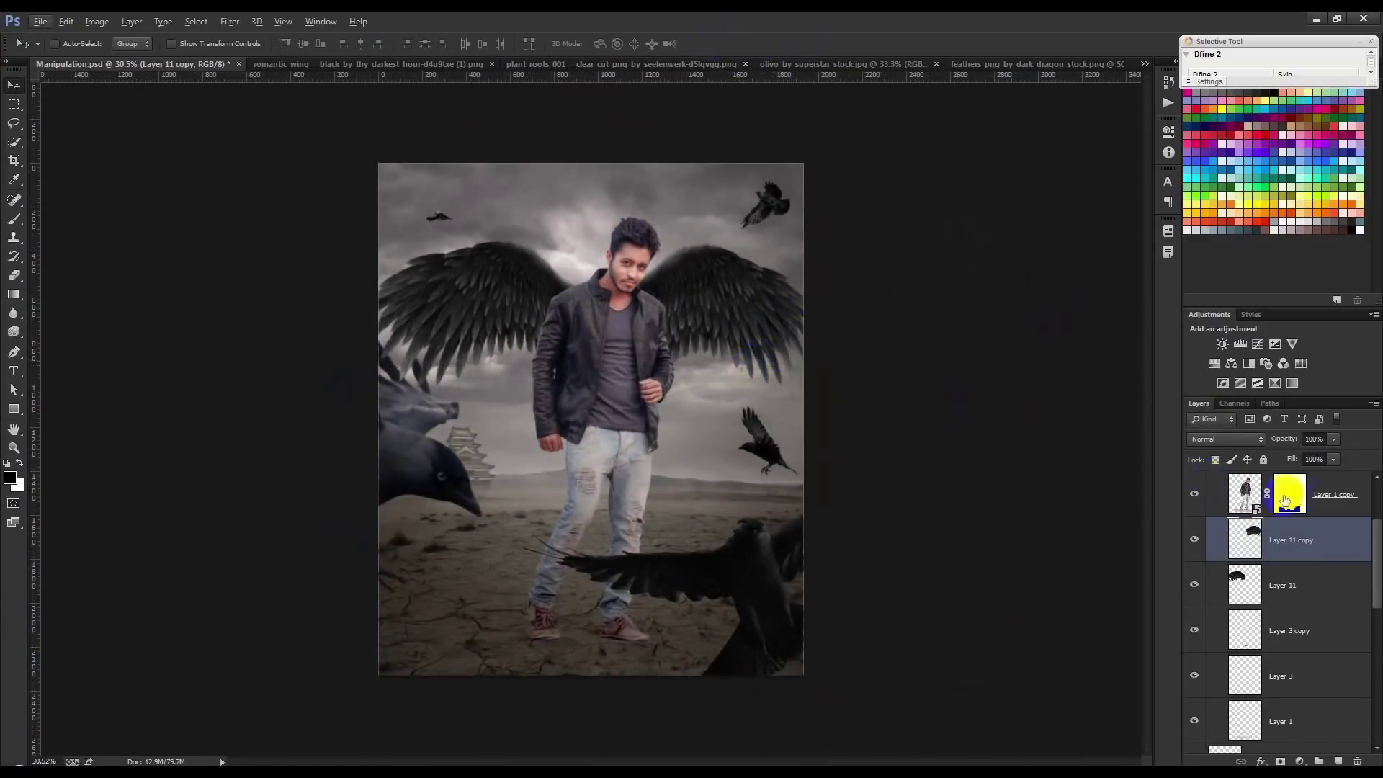
# Scale the Man group to about 89% and nudge it slightly down and left
pyautogui.scroll(3, 1303, 543)
pyautogui.click(1212, 527)
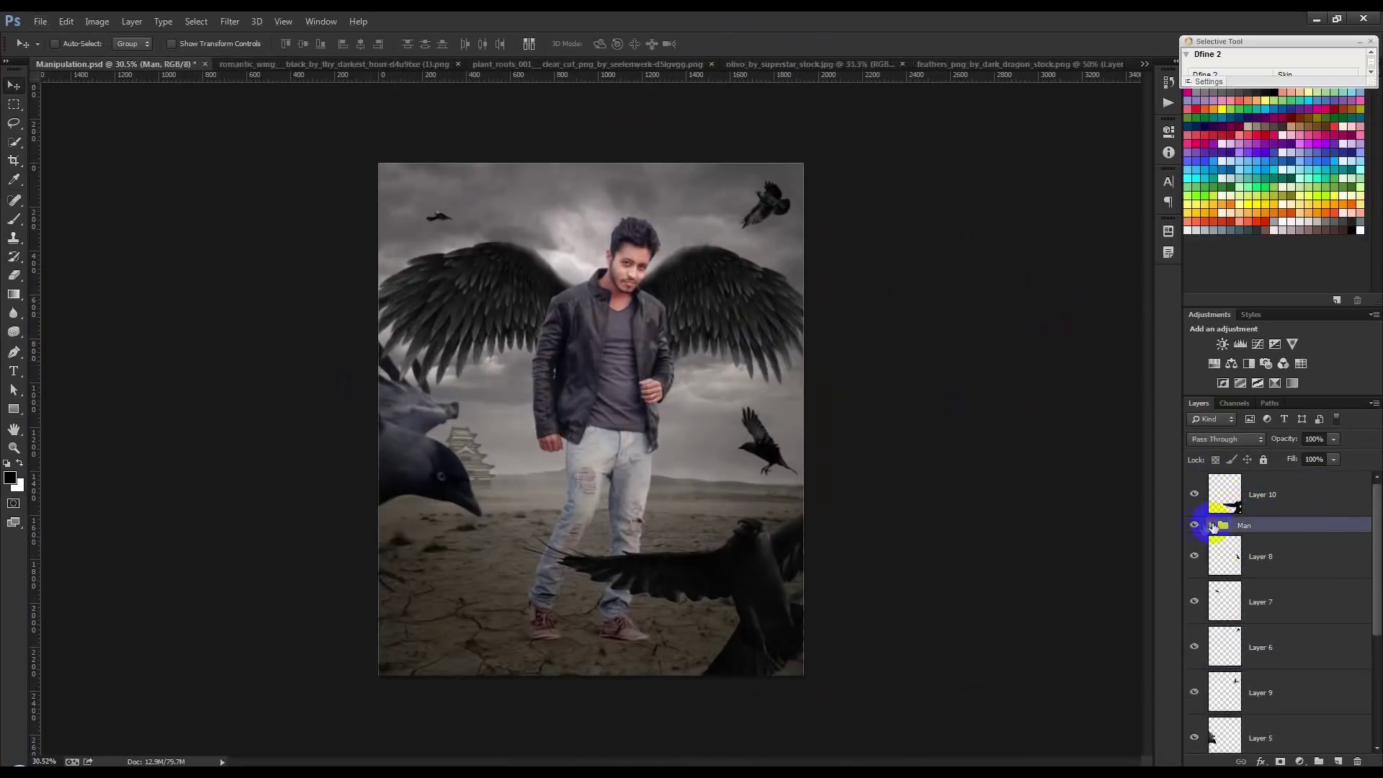
pyautogui.hotkey('ctrl', 't')
pyautogui.moveTo(912, 715)
pyautogui.mouseDown()
pyautogui.moveTo(799, 617)
pyautogui.moveTo(801, 632)
pyautogui.mouseUp()
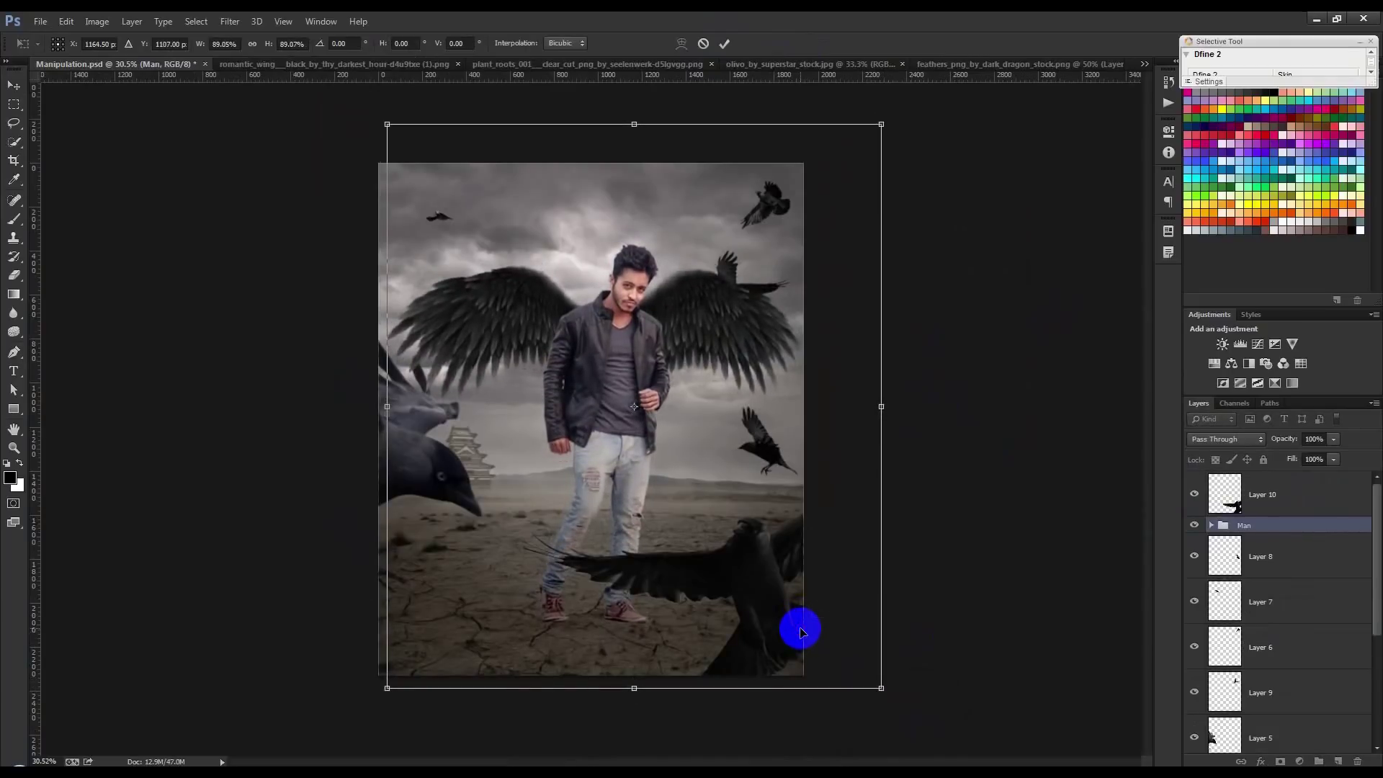
pyautogui.press('Return')
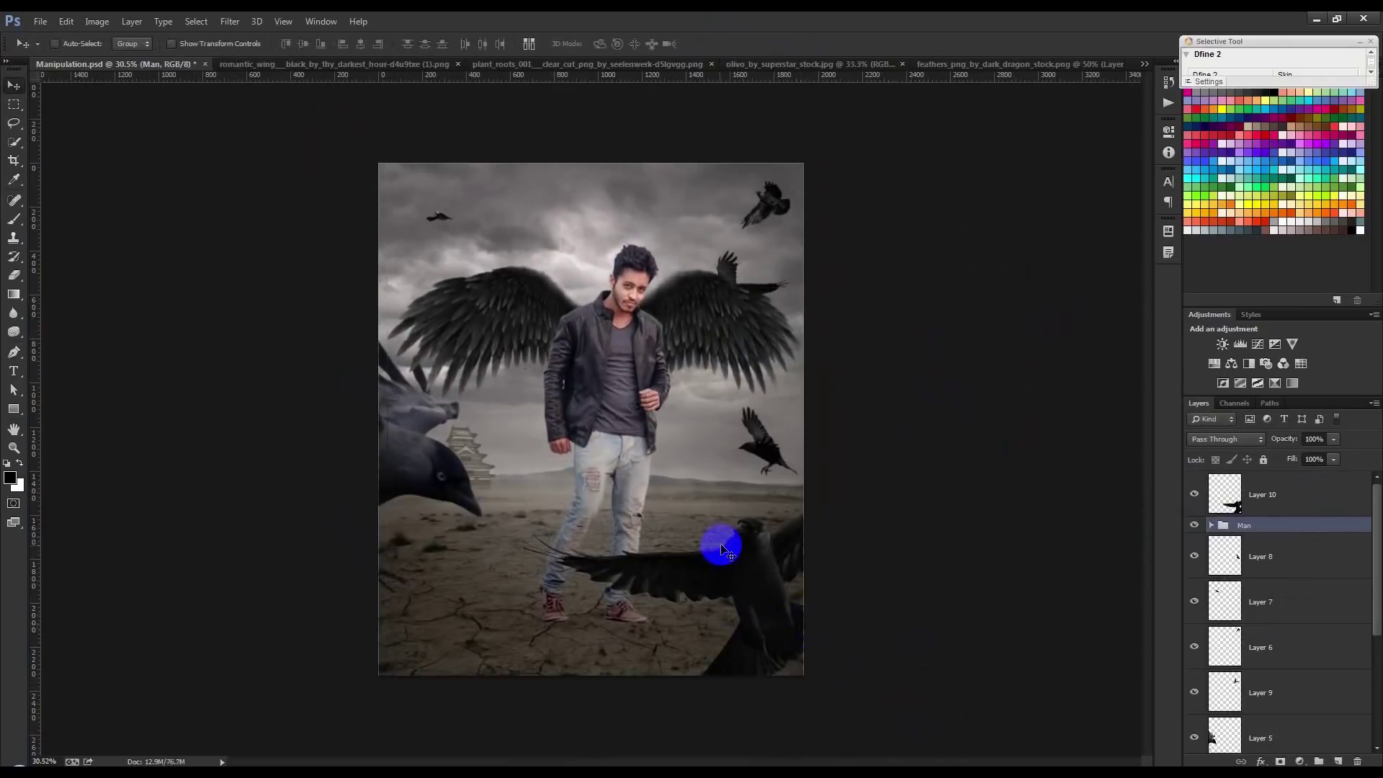
pyautogui.moveTo(718, 550); pyautogui.dragTo(709, 549)
pyautogui.scroll(3, 713, 549)
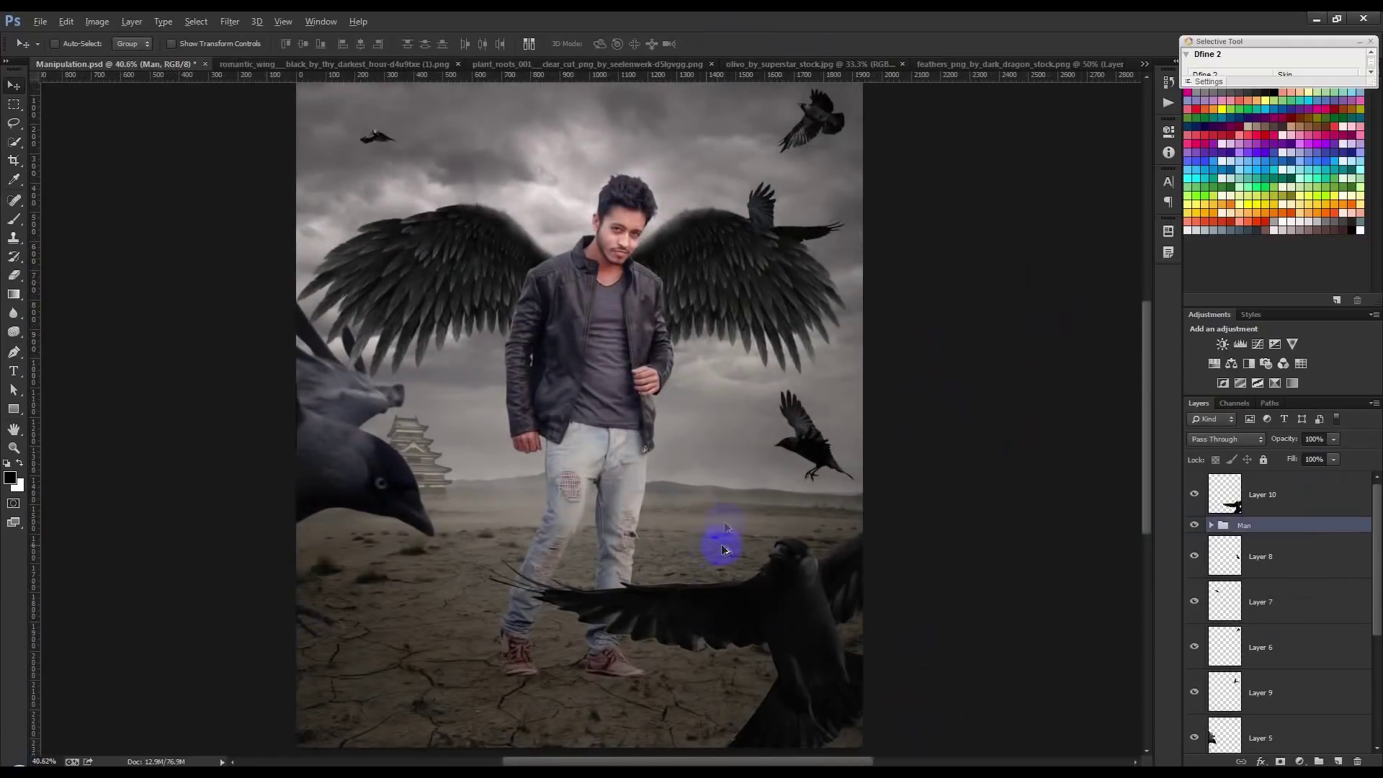
pyautogui.moveTo(723, 505); pyautogui.dragTo(726, 513)
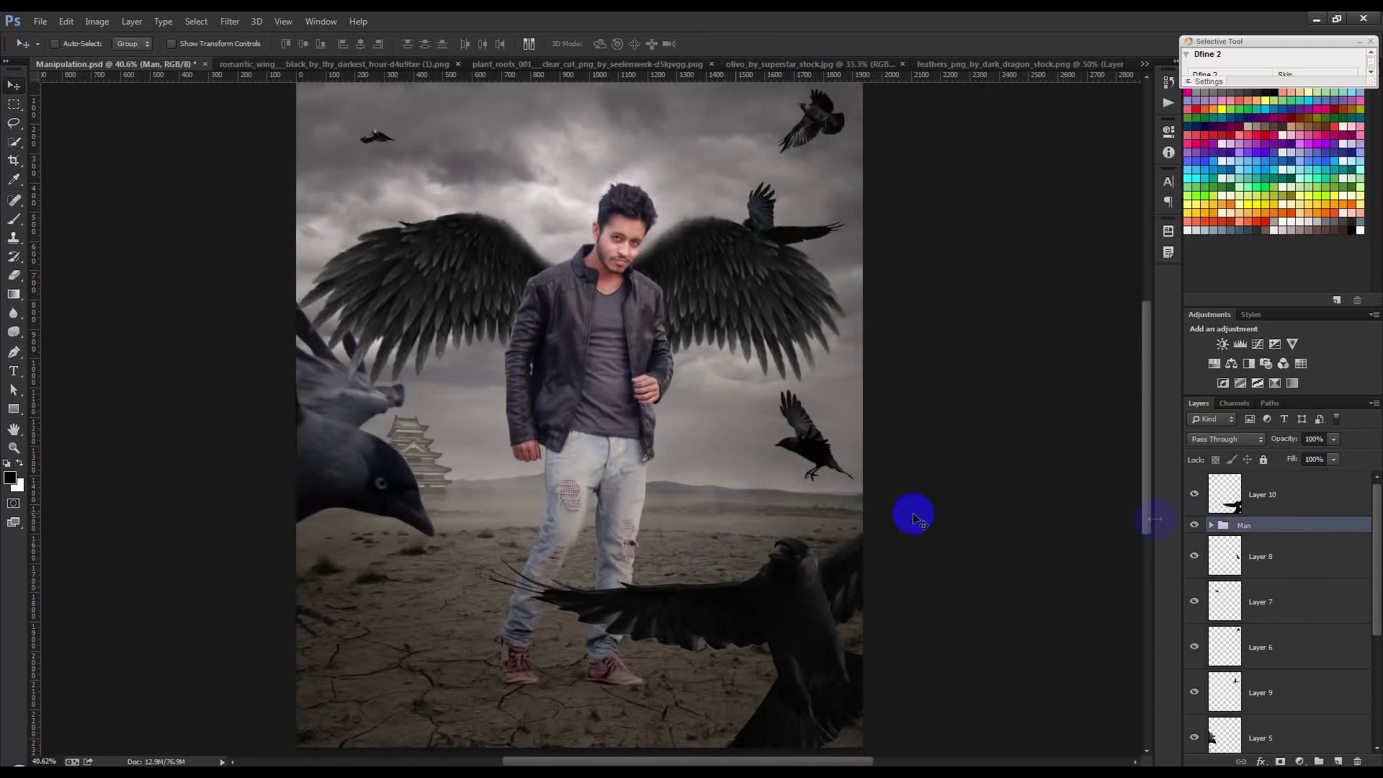
# Hide the crow layers Layer 10, Layer 9 and Layer 5
pyautogui.click(1193, 497)
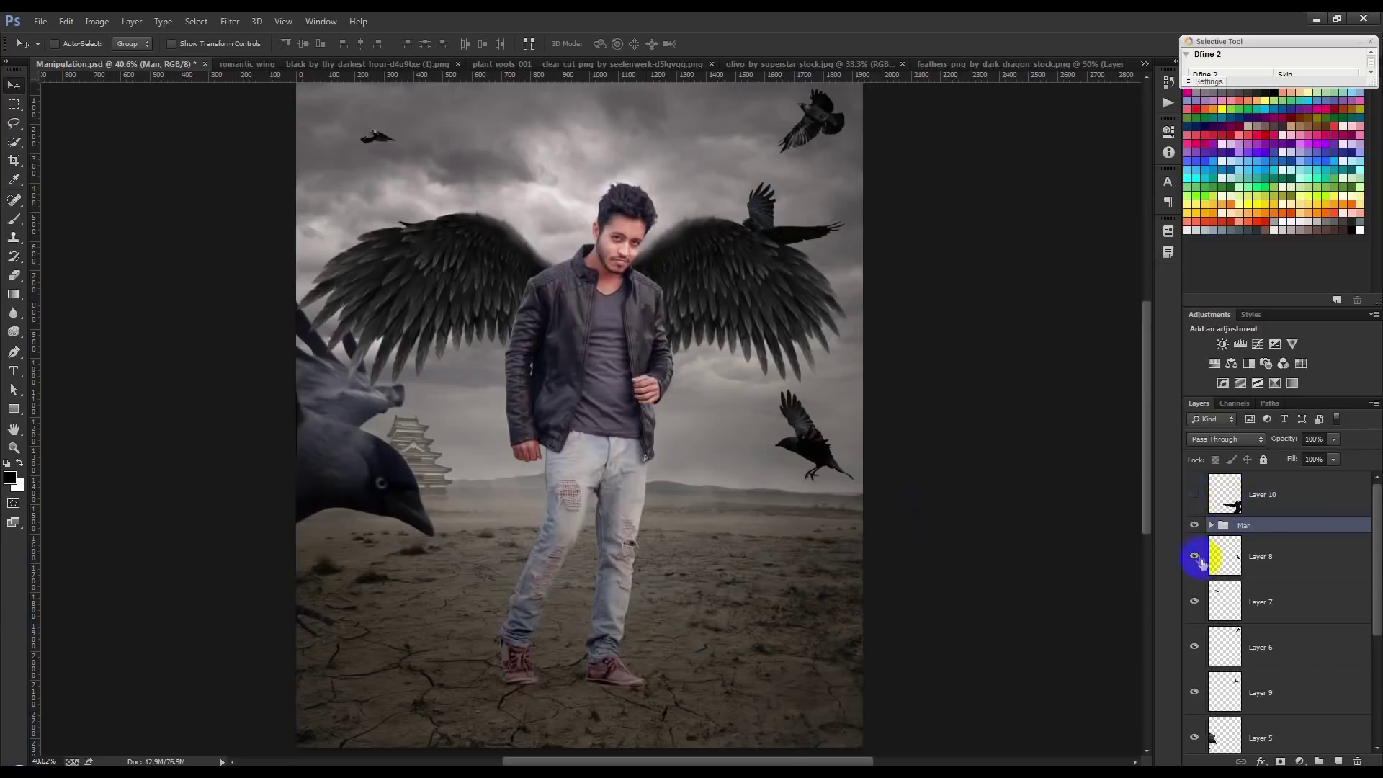
pyautogui.moveTo(1194, 692); pyautogui.dragTo(1196, 731)
pyautogui.scroll(-3, 1209, 690)
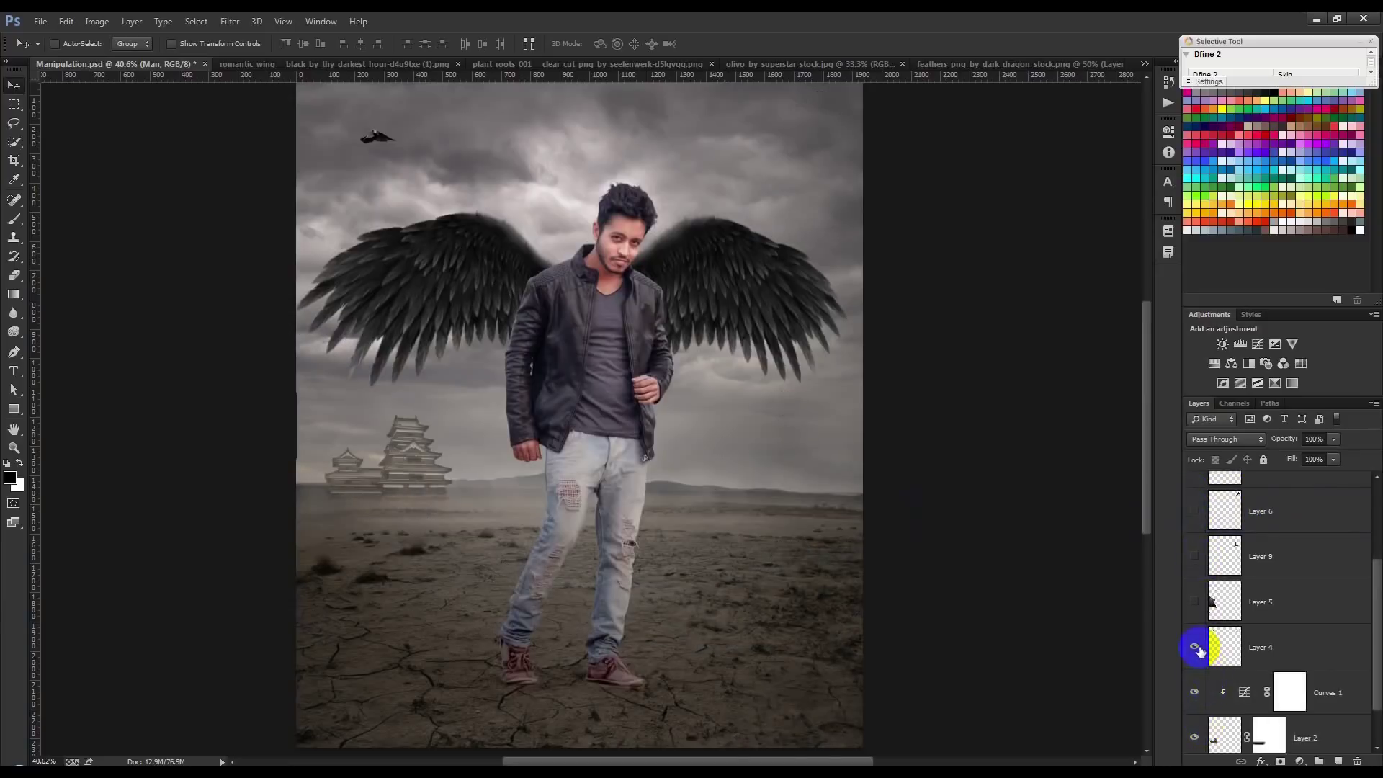
pyautogui.scroll(-2, 922, 564)
pyautogui.scroll(-2, 922, 564)
pyautogui.scroll(1, 925, 566)
pyautogui.scroll(1, 1215, 524)
pyautogui.click(1213, 526)
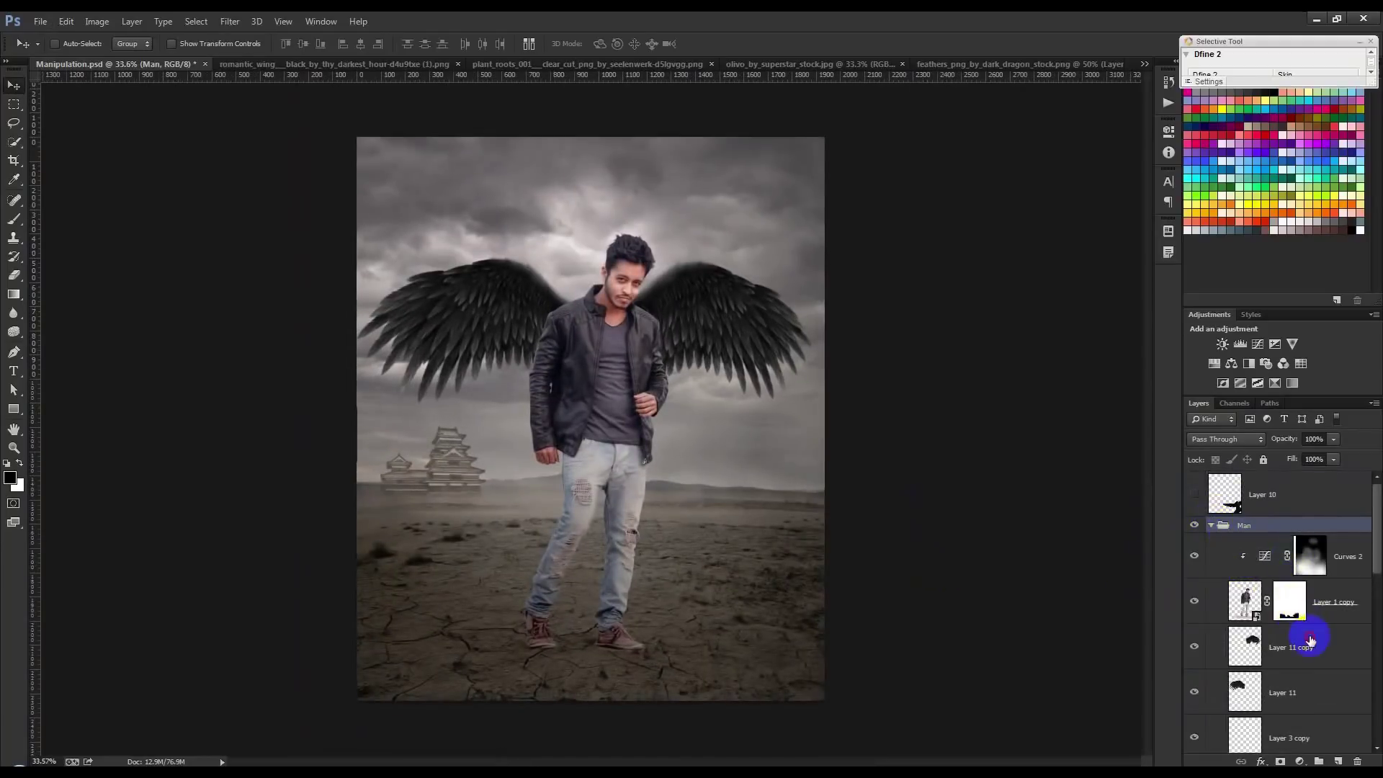
# Skew the right wing on Layer 11 copy downward at its outer edge, then commit
pyautogui.click(1310, 640)
pyautogui.hotkey('ctrl', 't')
pyautogui.moveTo(814, 357)
pyautogui.mouseDown()
pyautogui.moveTo(814, 376)
pyautogui.moveTo(808, 354)
pyautogui.moveTo(832, 373)
pyautogui.moveTo(821, 373)
pyautogui.mouseUp()
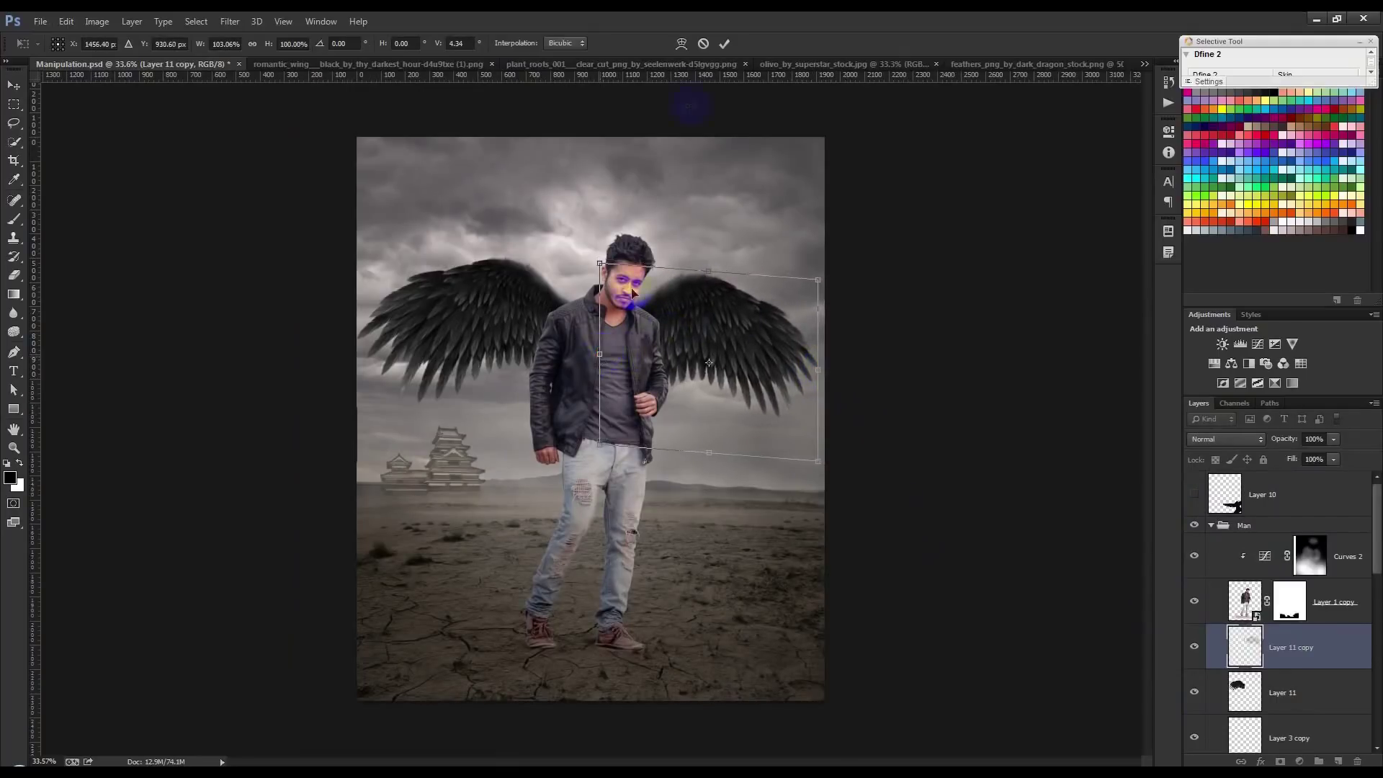
pyautogui.click(724, 43)
pyautogui.click(1201, 608)
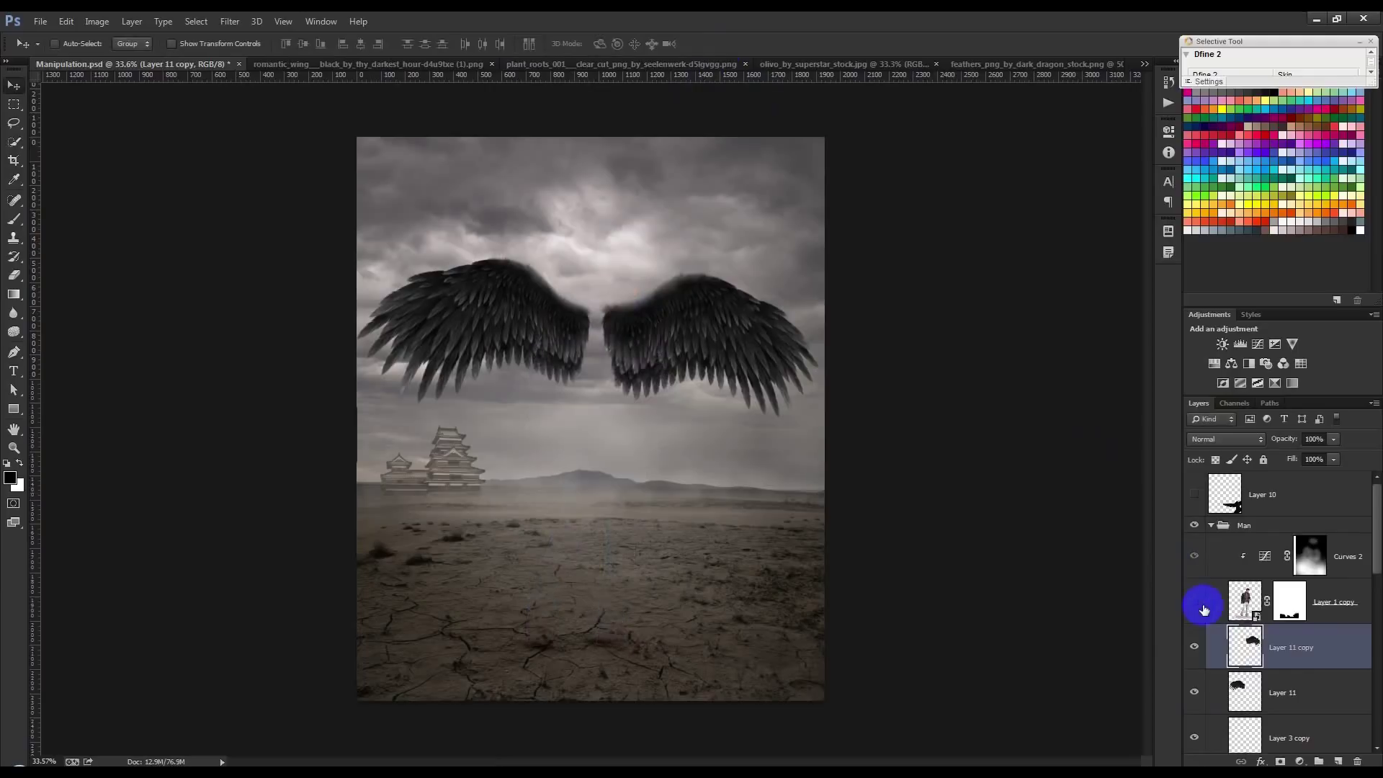
pyautogui.click(1195, 603)
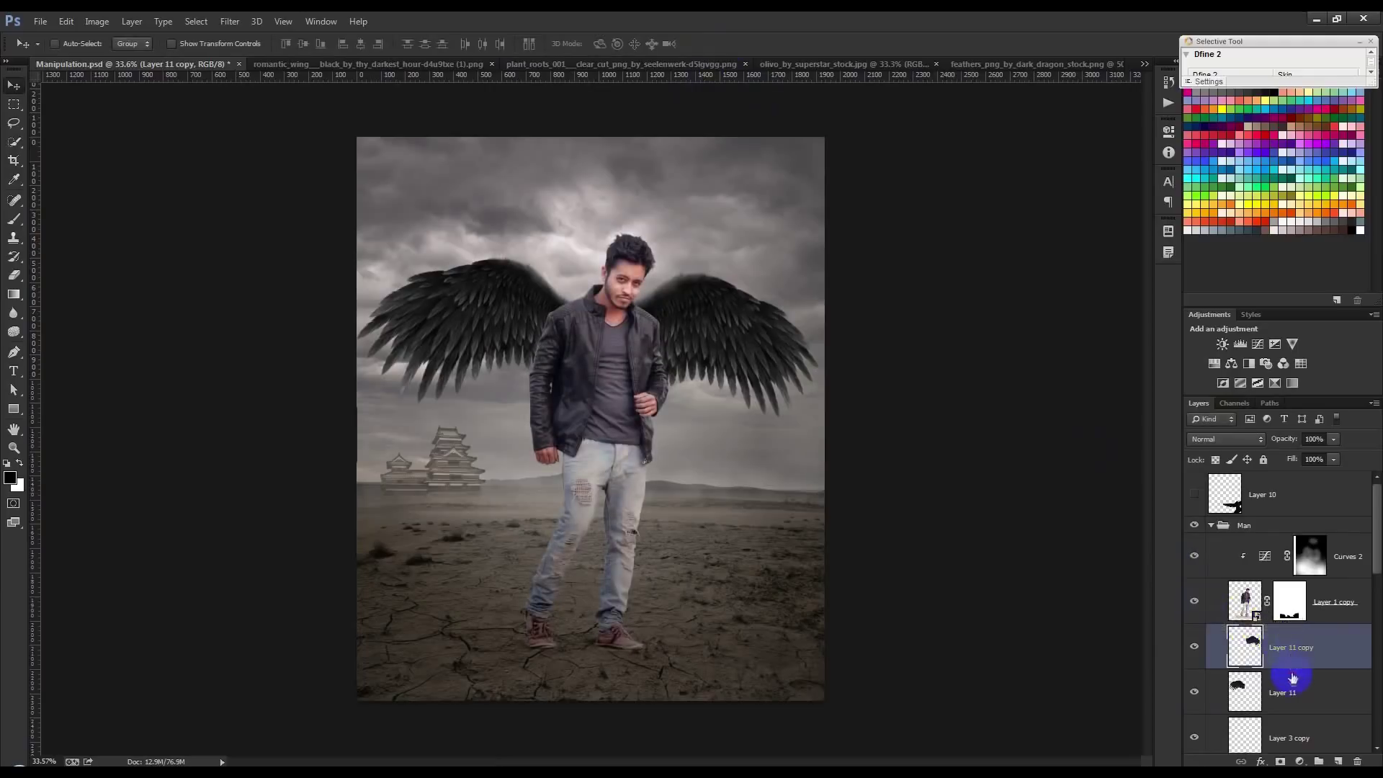
# Skew the left wing on Layer 11, pulling its outer corners up and outward
pyautogui.click(1241, 690)
pyautogui.hotkey('ctrl', 't')
pyautogui.moveTo(360, 360)
pyautogui.mouseDown()
pyautogui.moveTo(352, 369)
pyautogui.moveTo(370, 271)
pyautogui.moveTo(351, 246)
pyautogui.mouseUp()
pyautogui.click(366, 374)
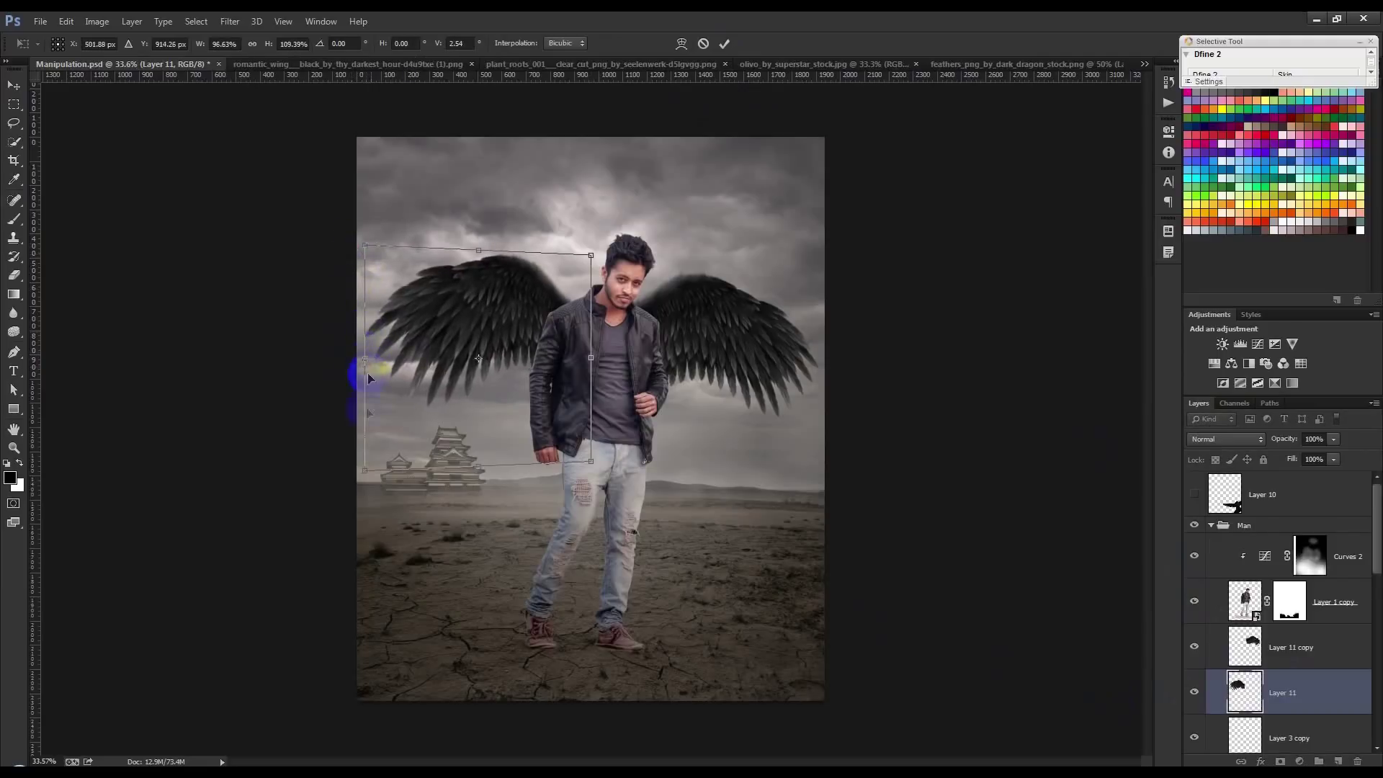
pyautogui.moveTo(368, 472); pyautogui.dragTo(349, 492)
pyautogui.moveTo(367, 254)
pyautogui.mouseDown()
pyautogui.moveTo(339, 224)
pyautogui.moveTo(320, 229)
pyautogui.mouseUp()
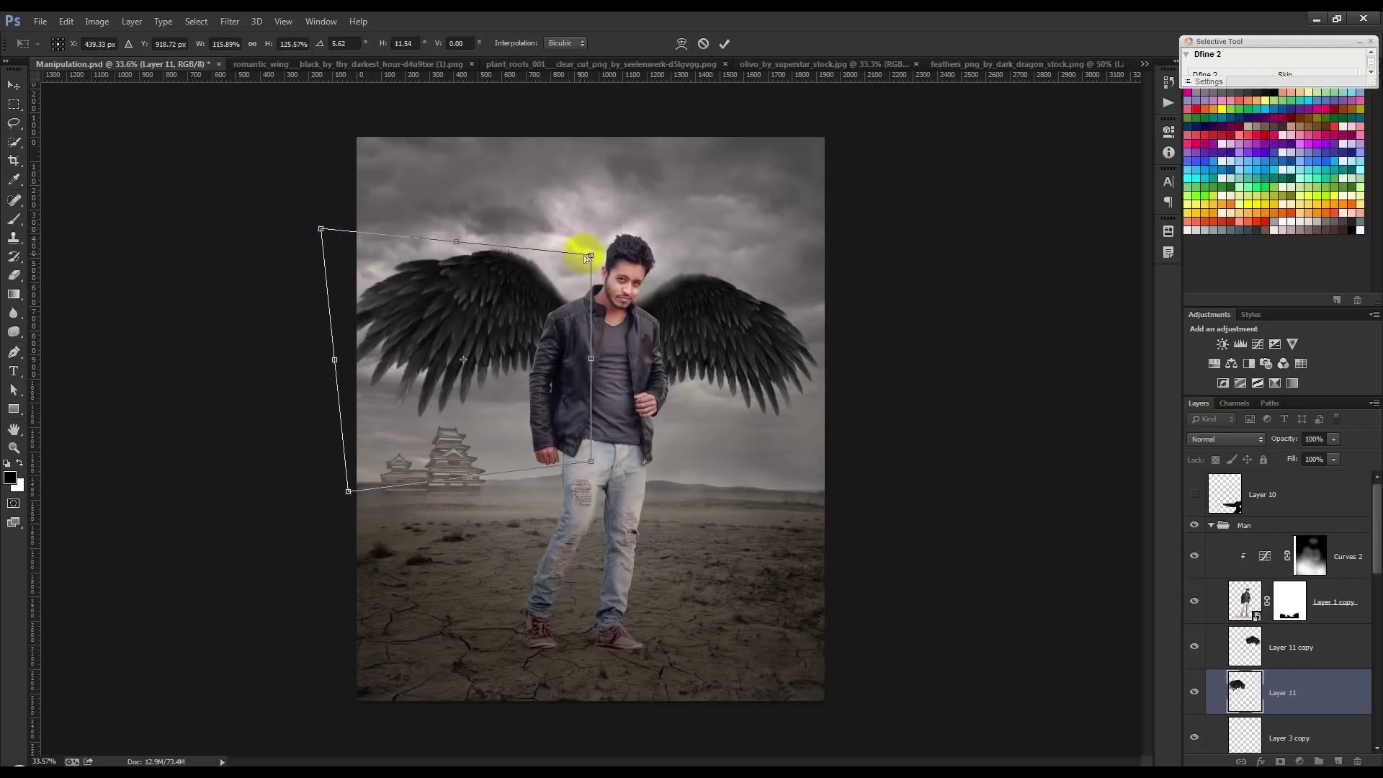
# Rotate the left wing to a gentler angle, lower and narrow it, then commit
pyautogui.moveTo(592, 258)
pyautogui.mouseDown()
pyautogui.moveTo(571, 247)
pyautogui.moveTo(591, 259)
pyautogui.mouseUp()
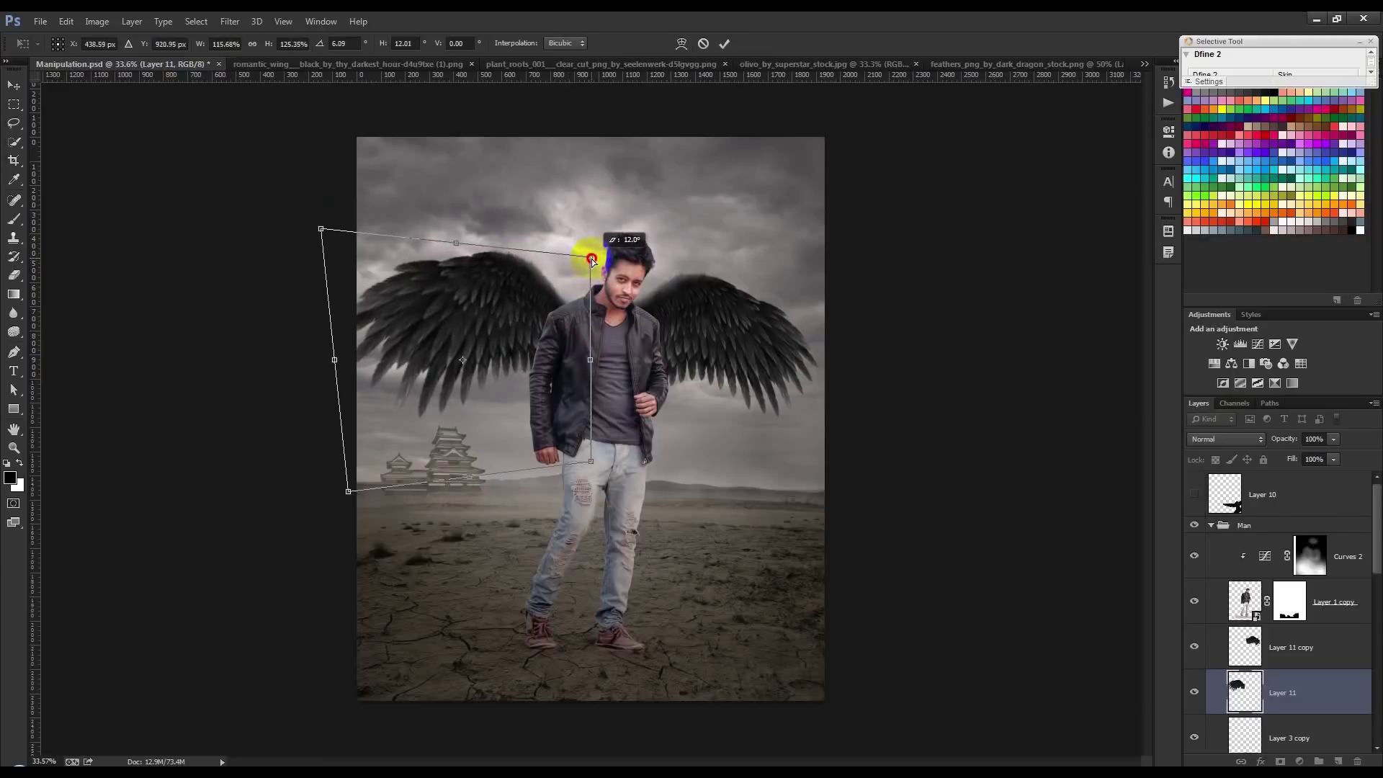
pyautogui.moveTo(593, 465); pyautogui.dragTo(575, 460)
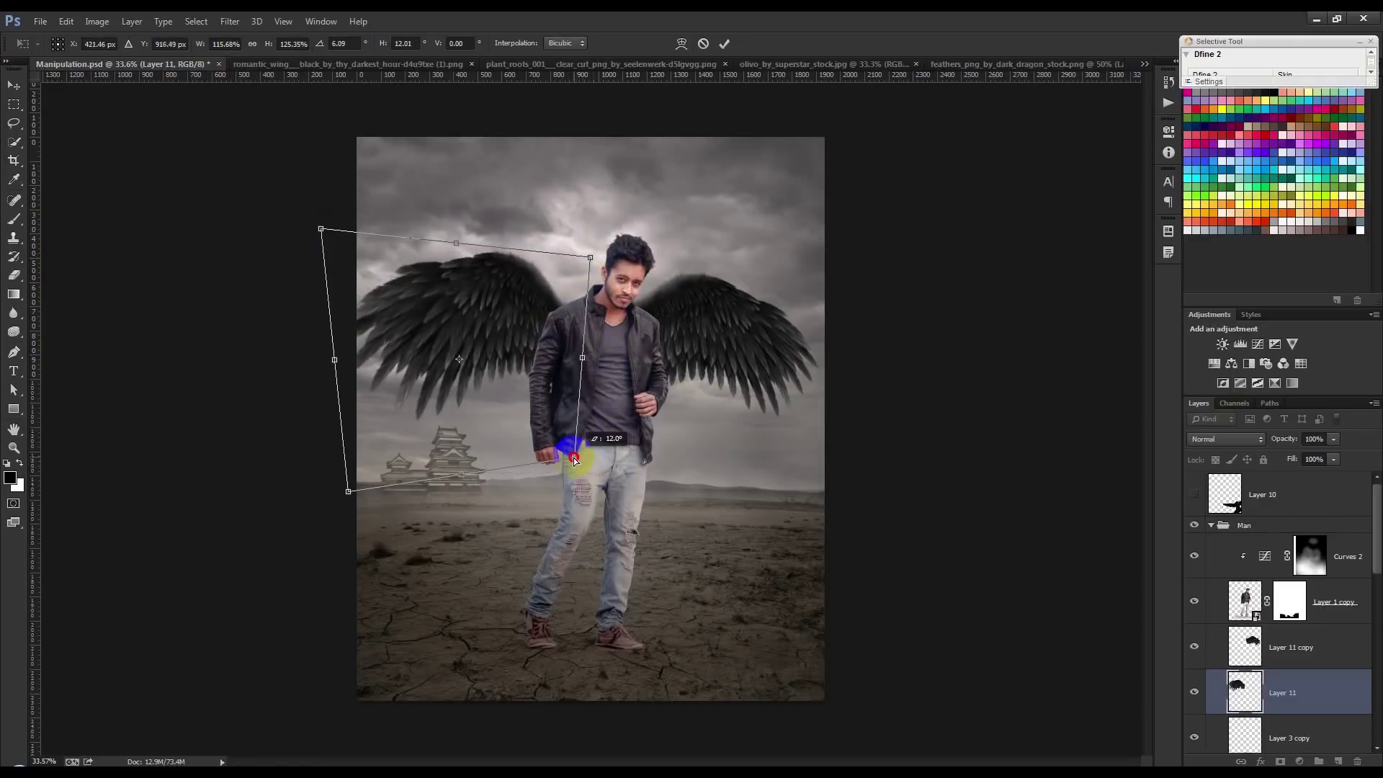
pyautogui.moveTo(649, 364); pyautogui.dragTo(643, 362)
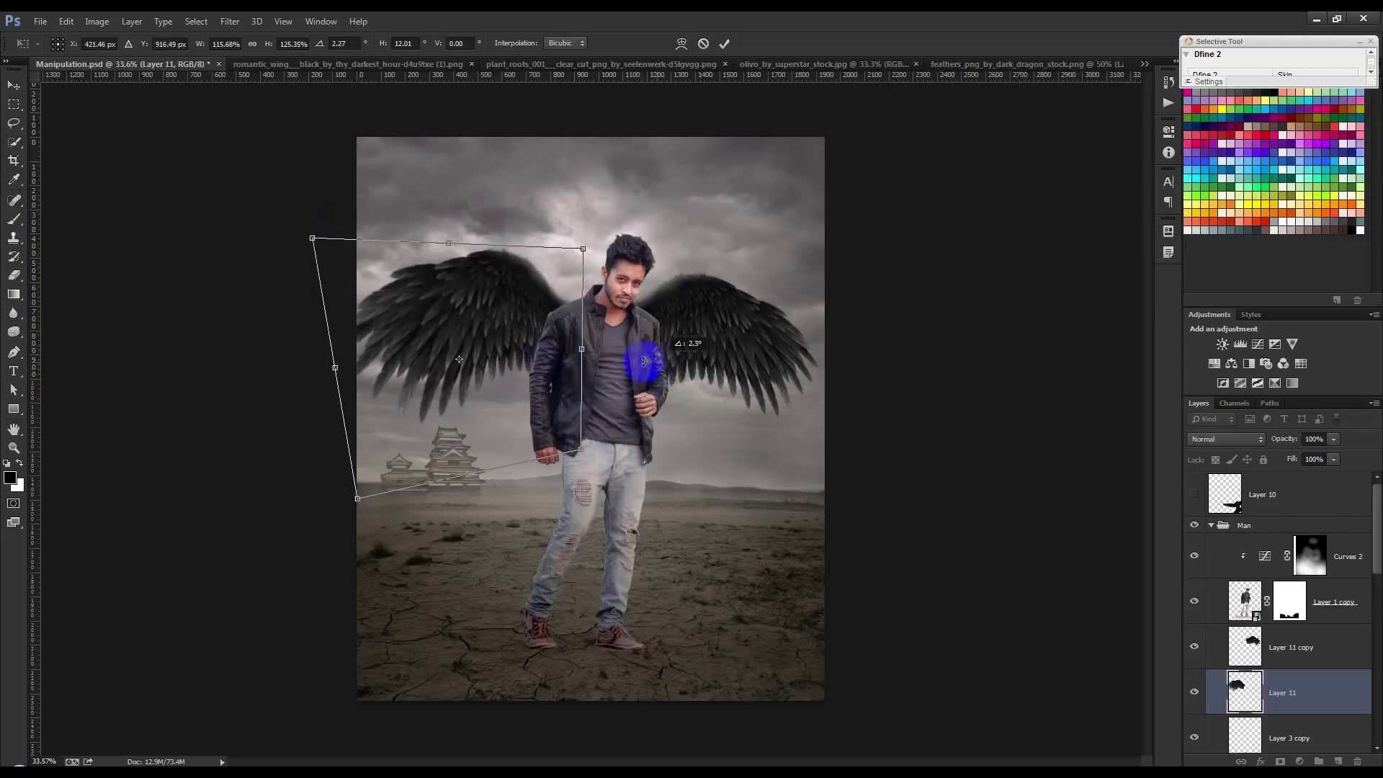
pyautogui.moveTo(531, 366); pyautogui.dragTo(531, 368)
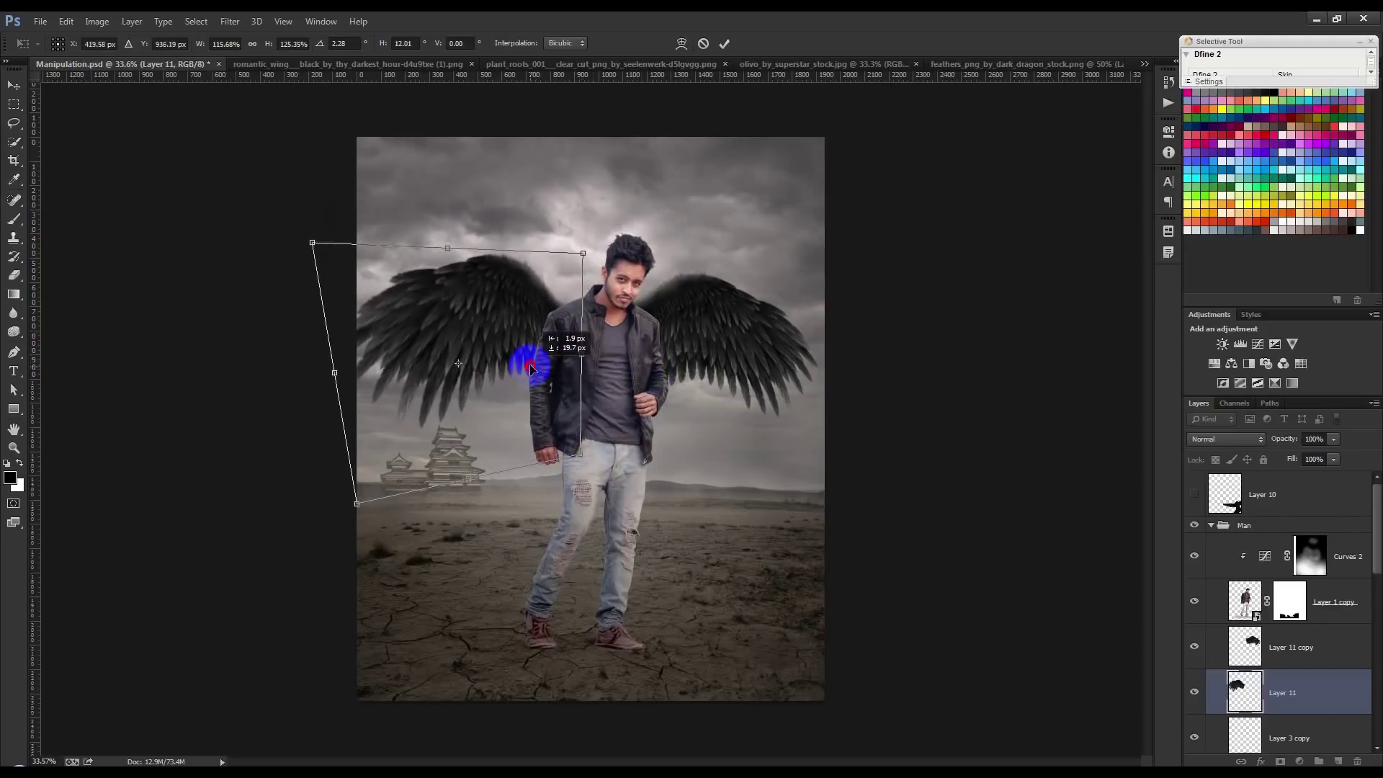
pyautogui.moveTo(334, 371); pyautogui.dragTo(367, 367)
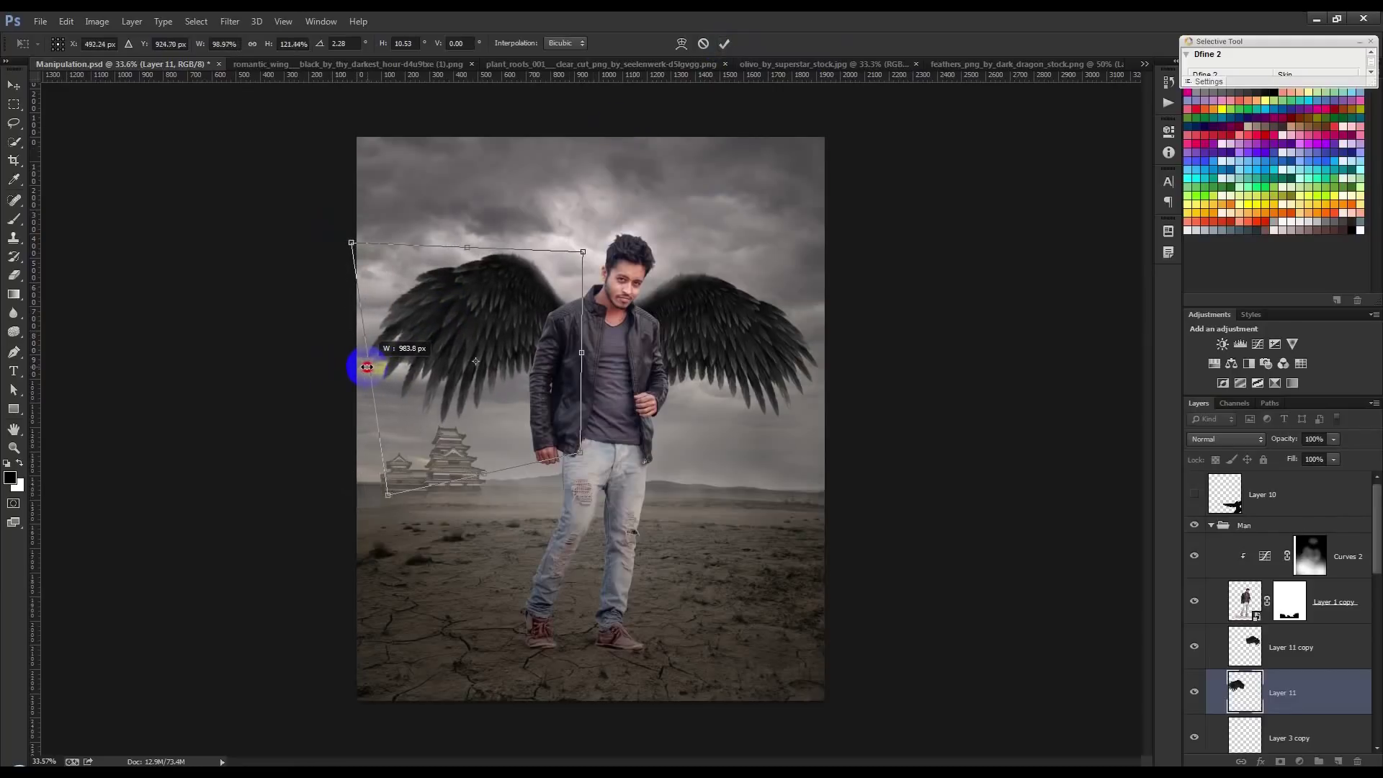
pyautogui.click(724, 46)
pyautogui.scroll(3, 663, 349)
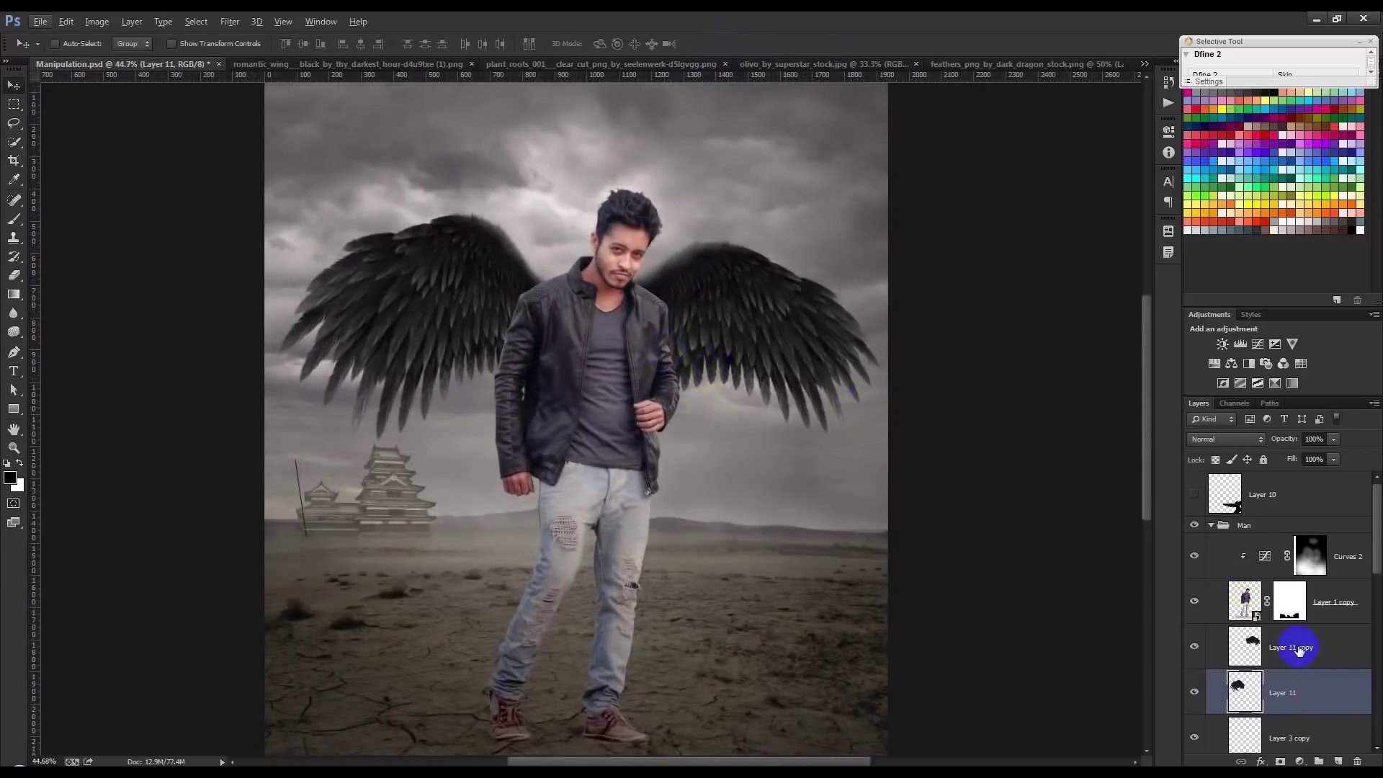
pyautogui.keyDown('shift'); pyautogui.click(1299, 650); pyautogui.keyUp('shift')
# Merge both wing layers and apply a +2, −4, +13 midtone Color Balance
pyautogui.hotkey('ctrl', 'e')
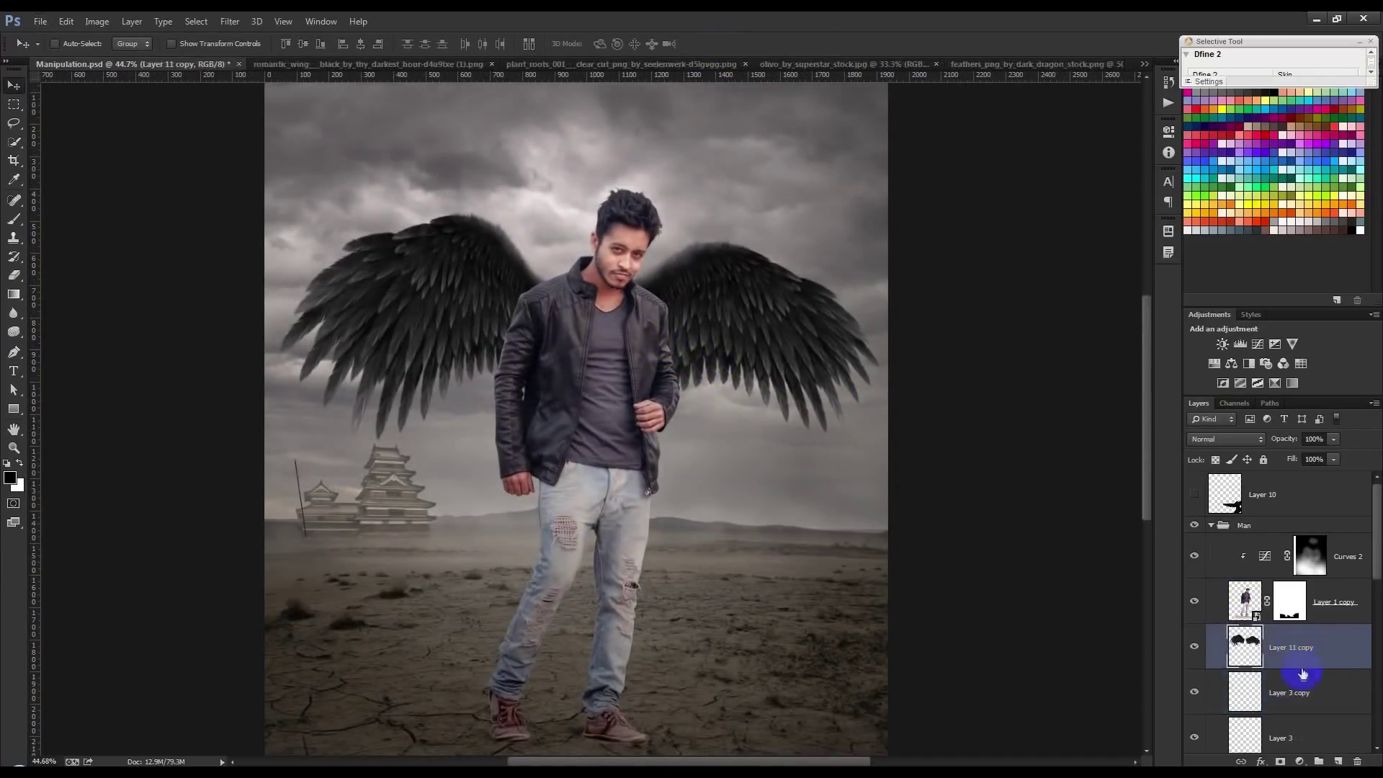
pyautogui.click(99, 23)
pyautogui.moveTo(119, 58)
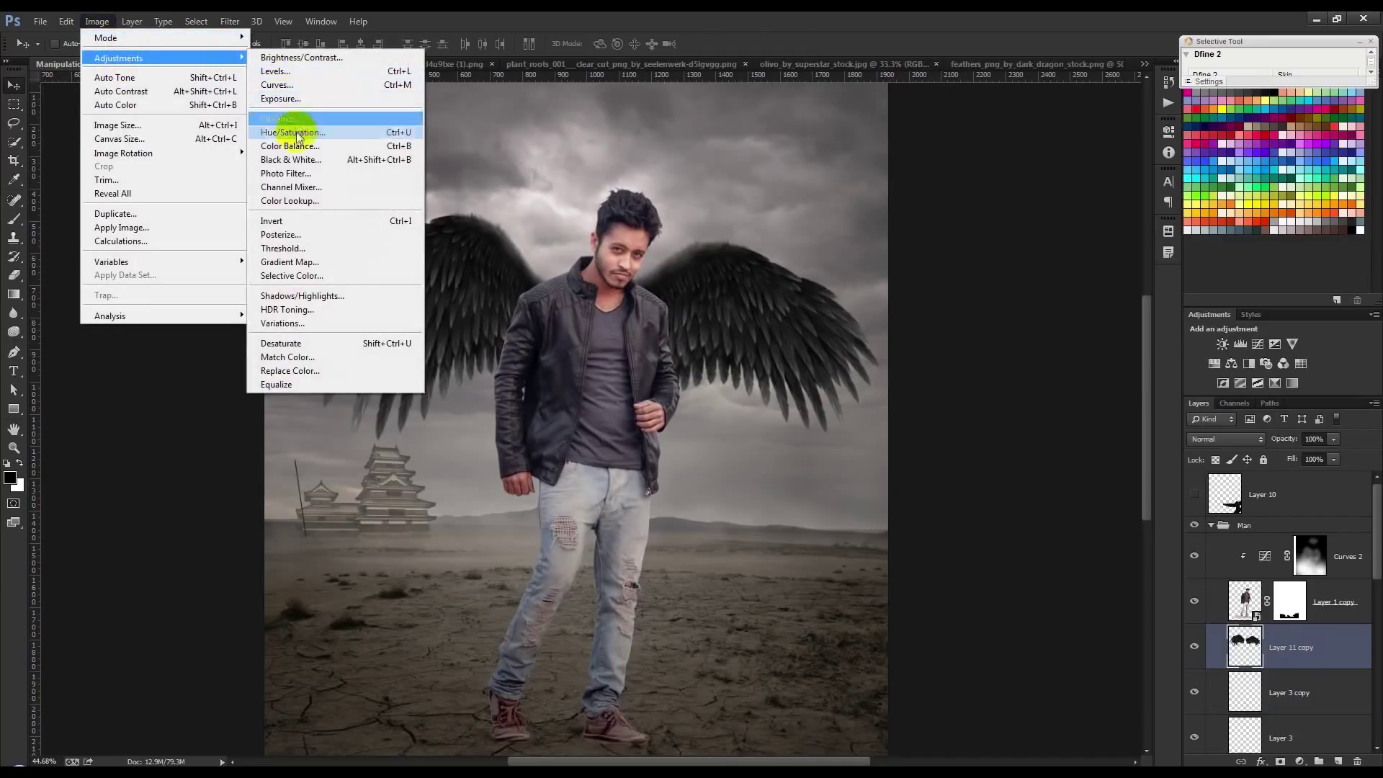
pyautogui.click(291, 146)
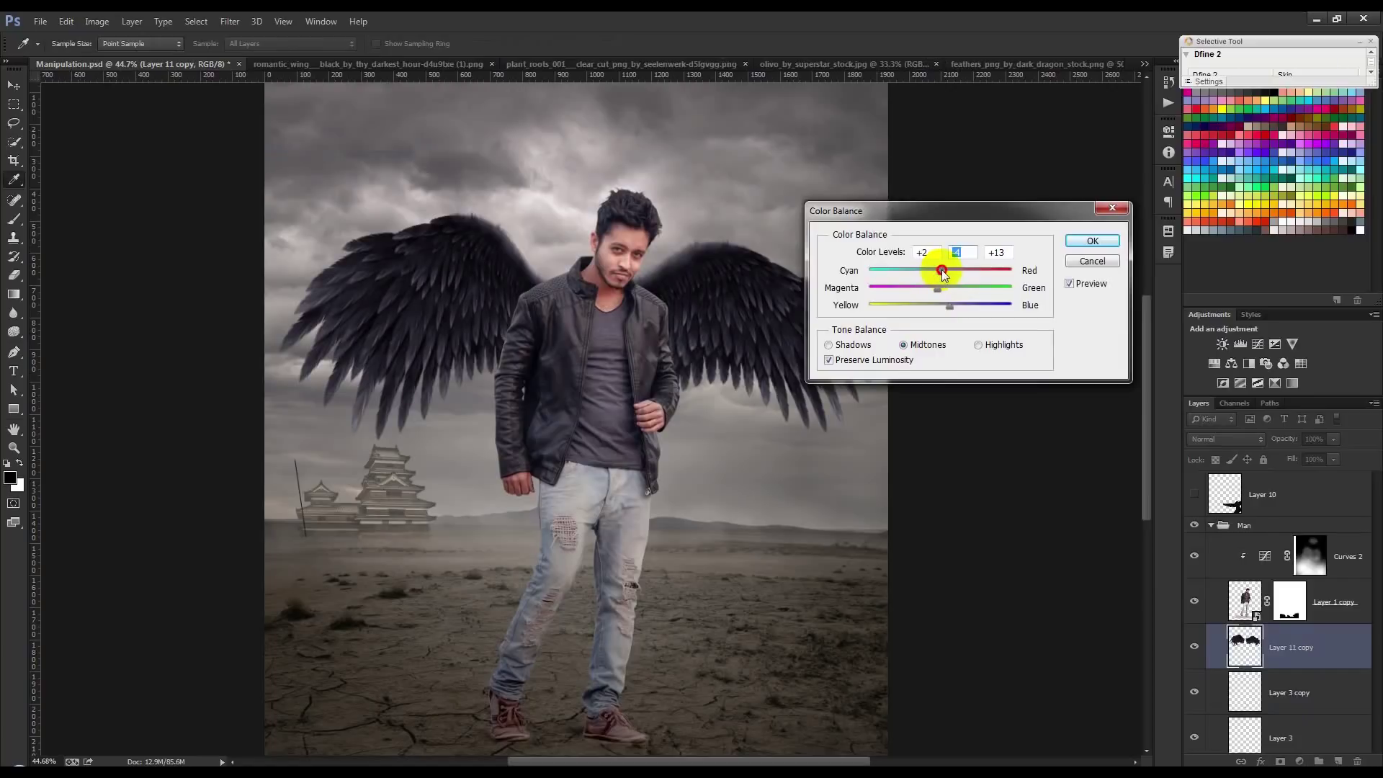
pyautogui.click(1093, 241)
pyautogui.hotkey('ctrl', '-')
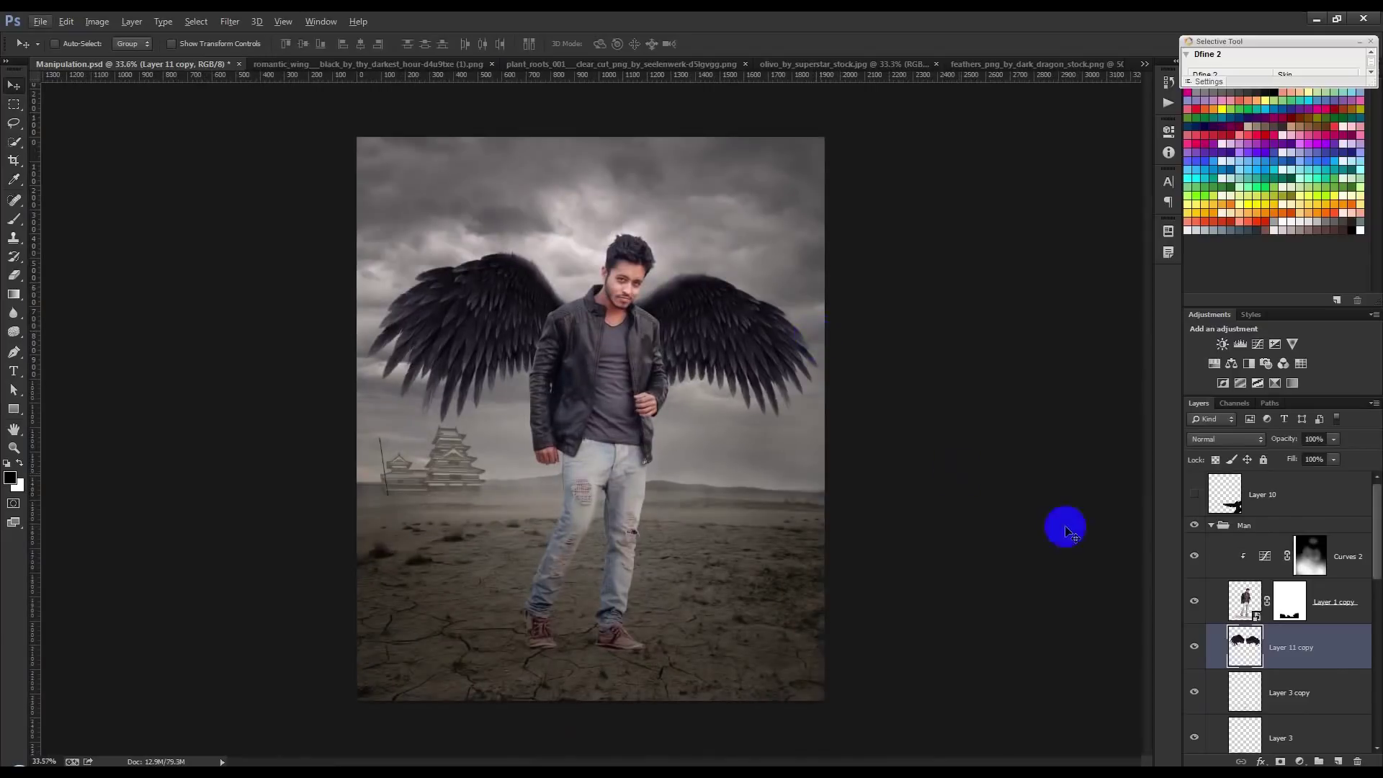
pyautogui.click(1211, 526)
# Close the wing source image and drag the plant-roots image into Manipulation.psd
pyautogui.click(388, 65)
pyautogui.click(555, 65)
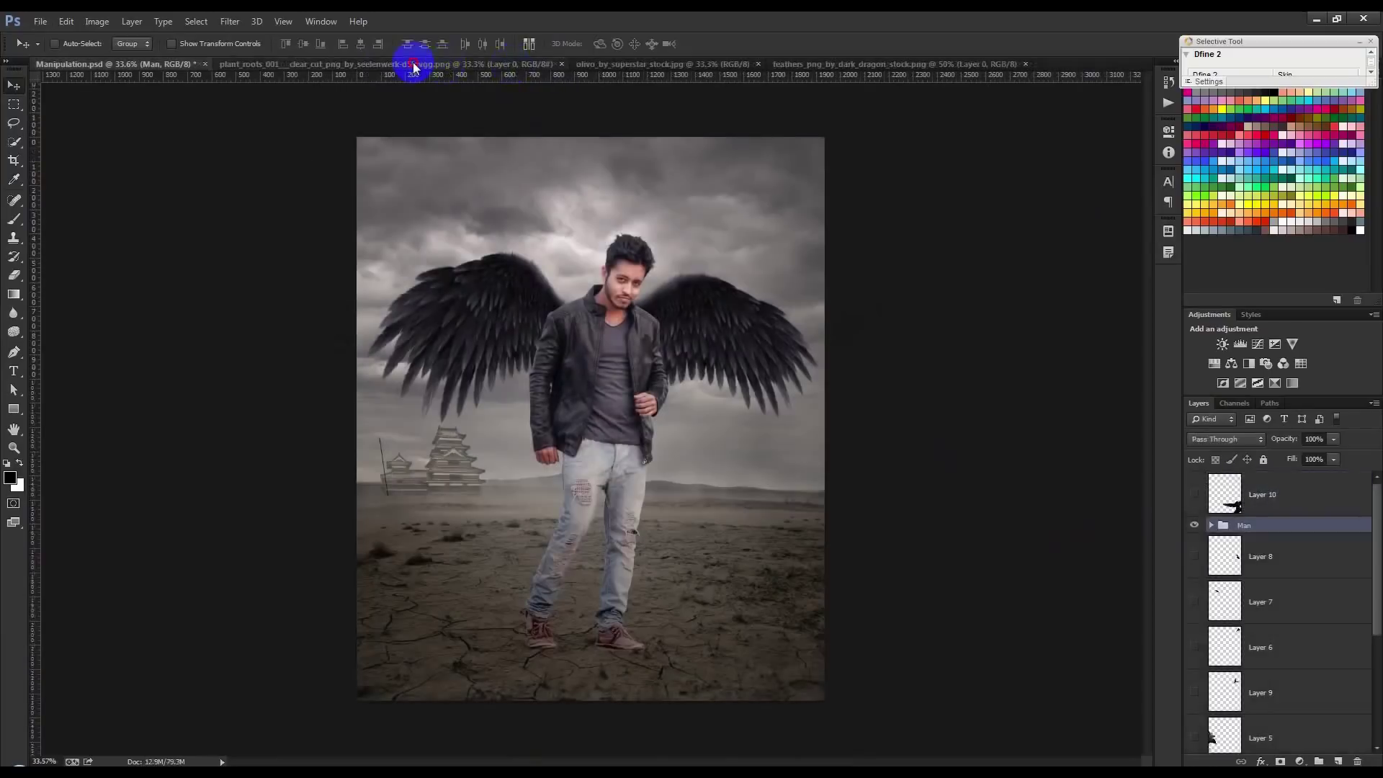
pyautogui.click(411, 65)
pyautogui.moveTo(664, 324); pyautogui.dragTo(176, 66)
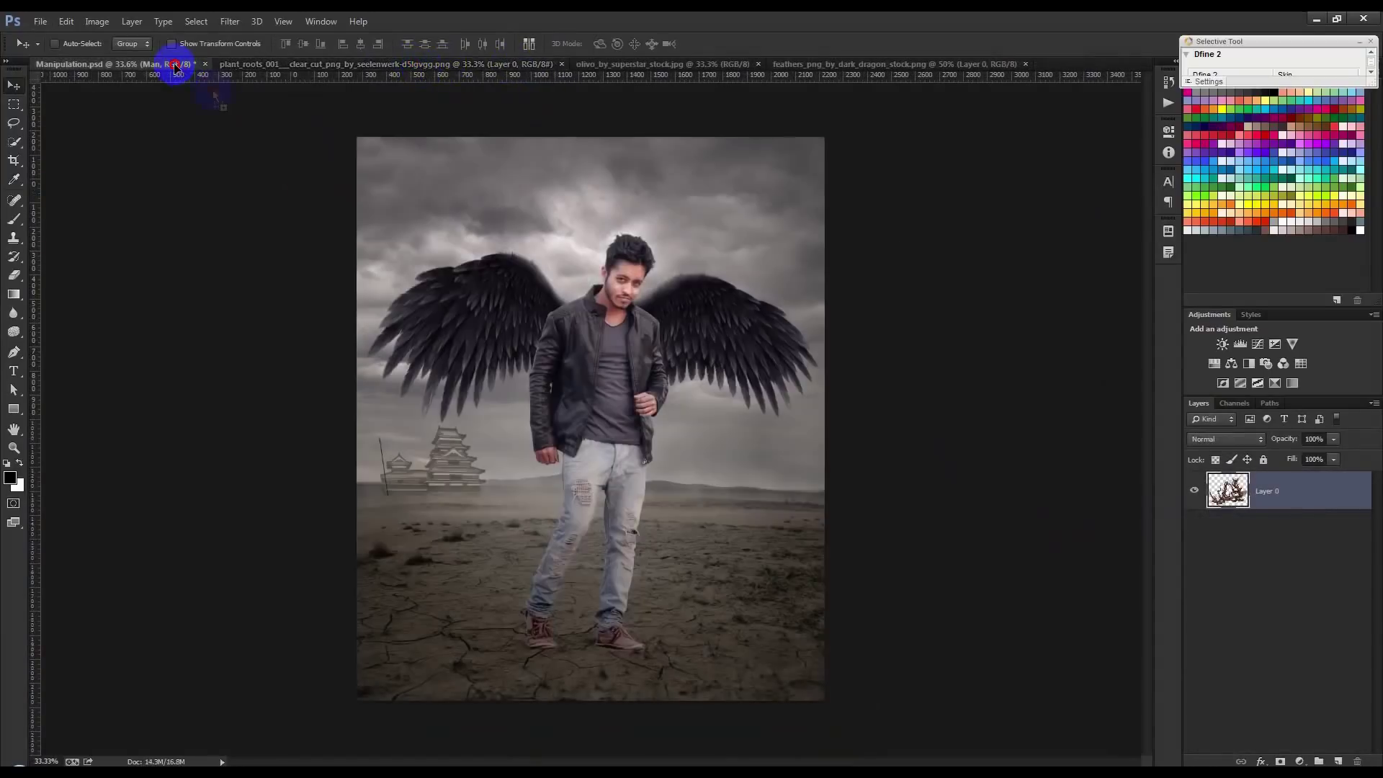
pyautogui.moveTo(177, 66)
pyautogui.mouseDown()
pyautogui.moveTo(932, 513)
pyautogui.moveTo(899, 513)
pyautogui.moveTo(710, 339)
pyautogui.moveTo(667, 345)
pyautogui.mouseUp()
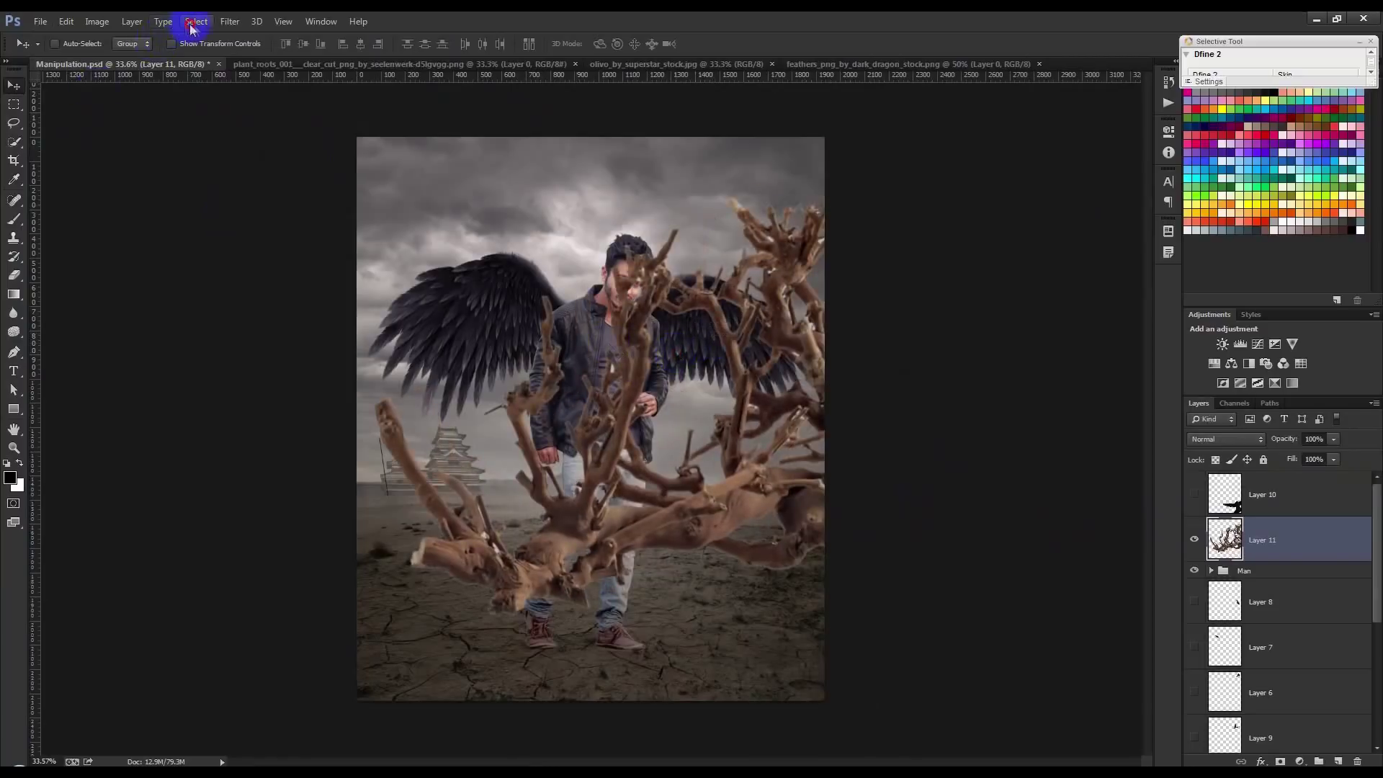
# Try a Color Range selection with raised fuzziness on the roots, then deselect
pyautogui.click(192, 28)
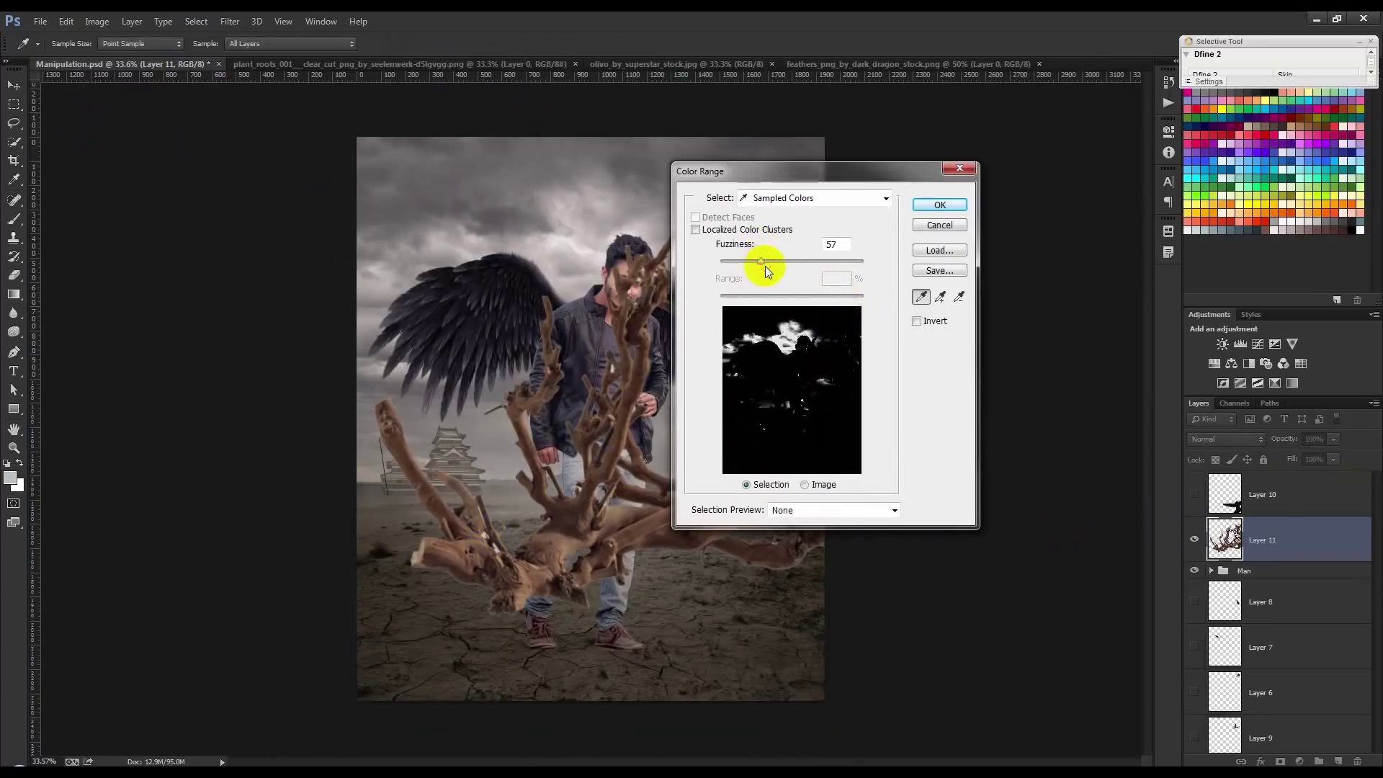
pyautogui.moveTo(783, 265); pyautogui.dragTo(786, 266)
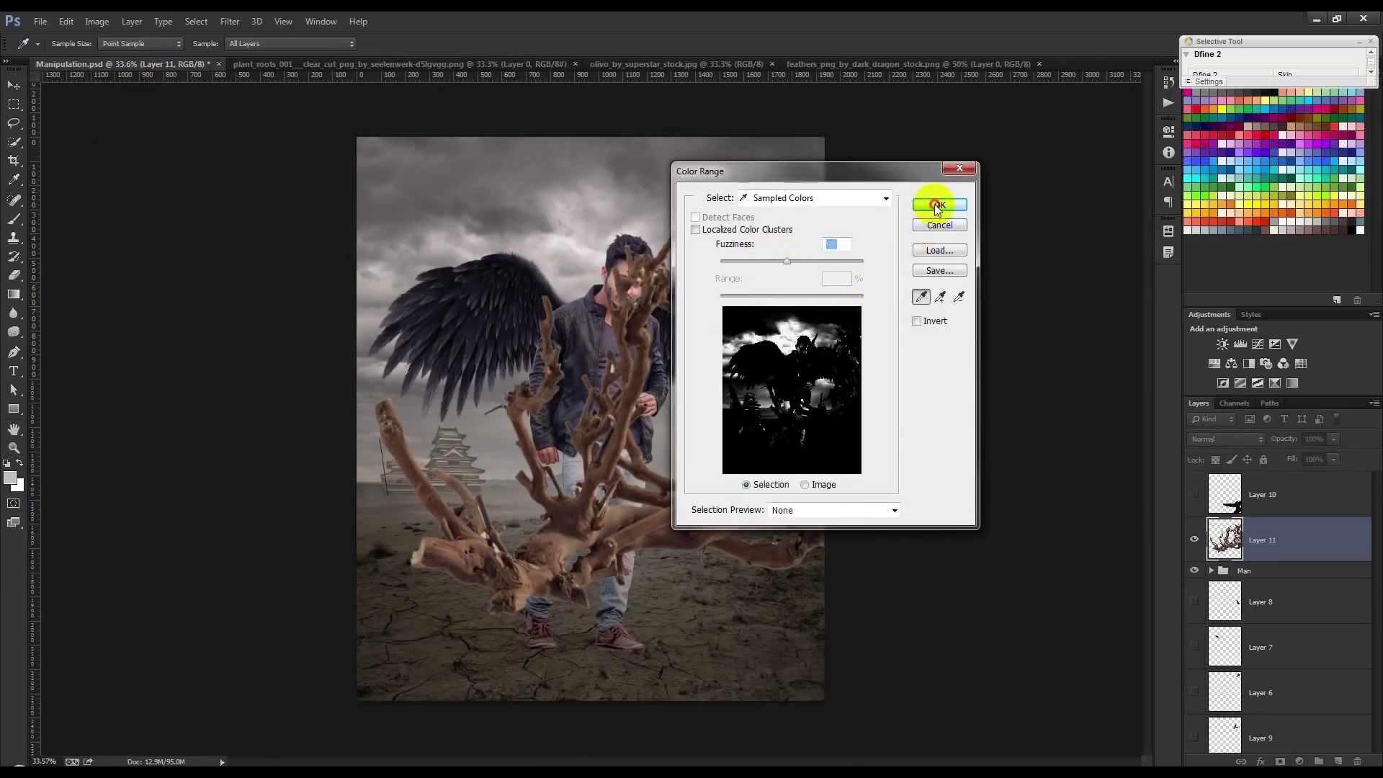
pyautogui.click(936, 207)
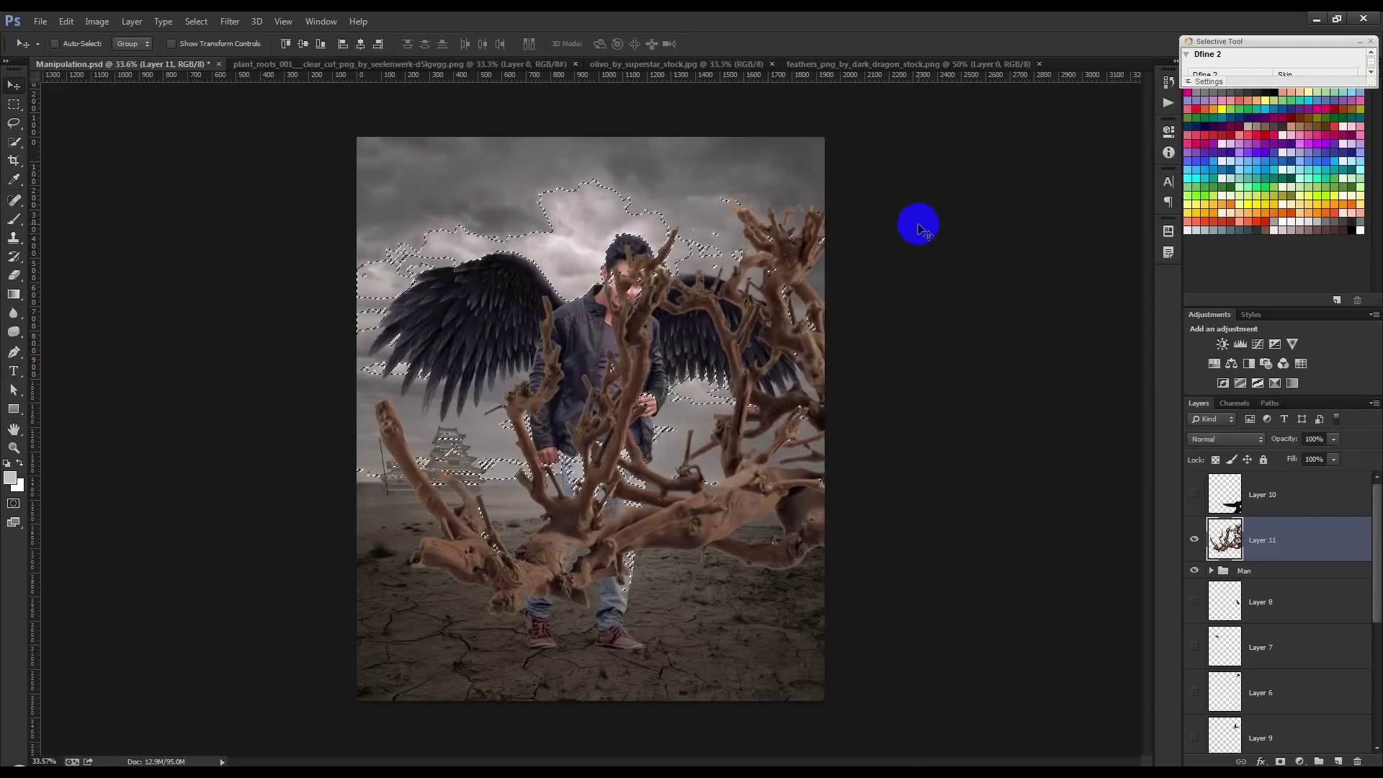
pyautogui.hotkey('ctrl', 'd')
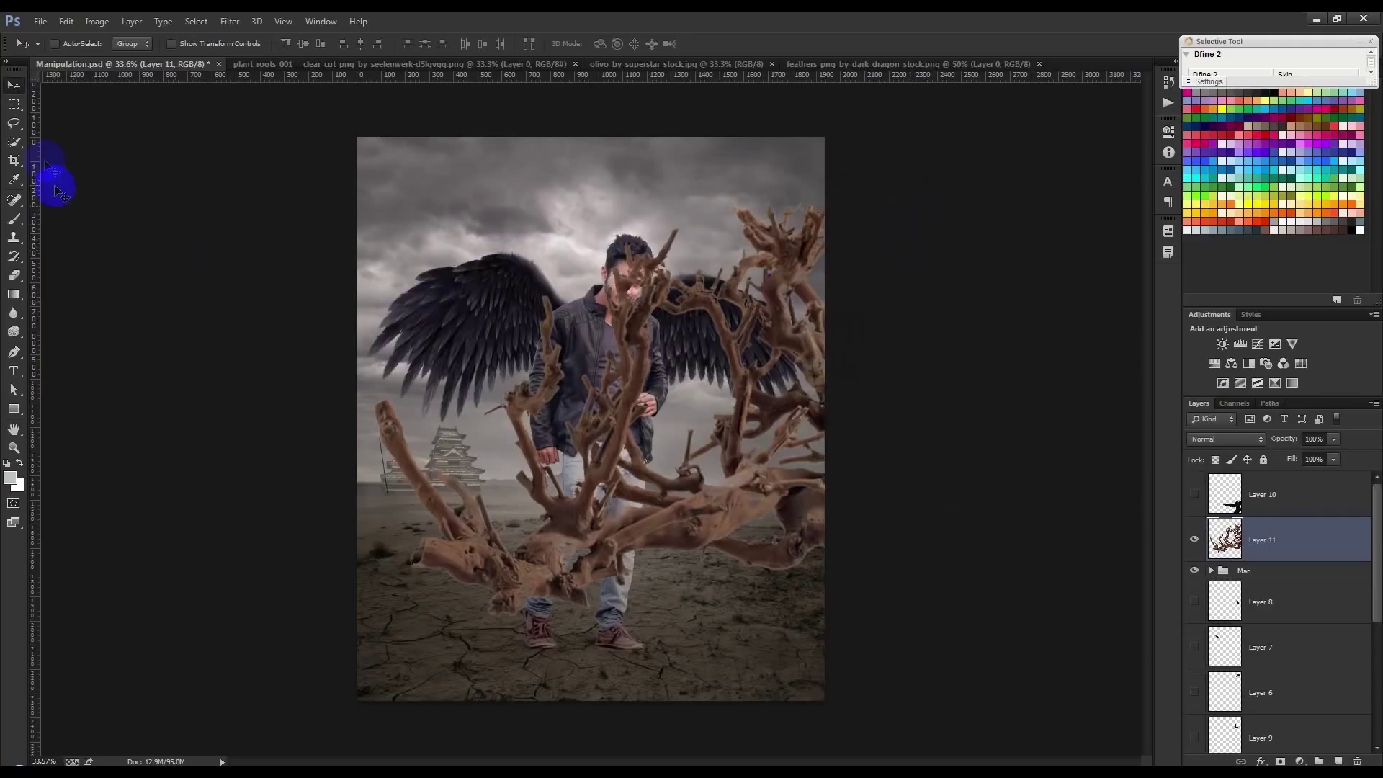
# Move the roots layer down toward the bottom-right corner
pyautogui.hotkey('ctrl', 'shift', 'd')
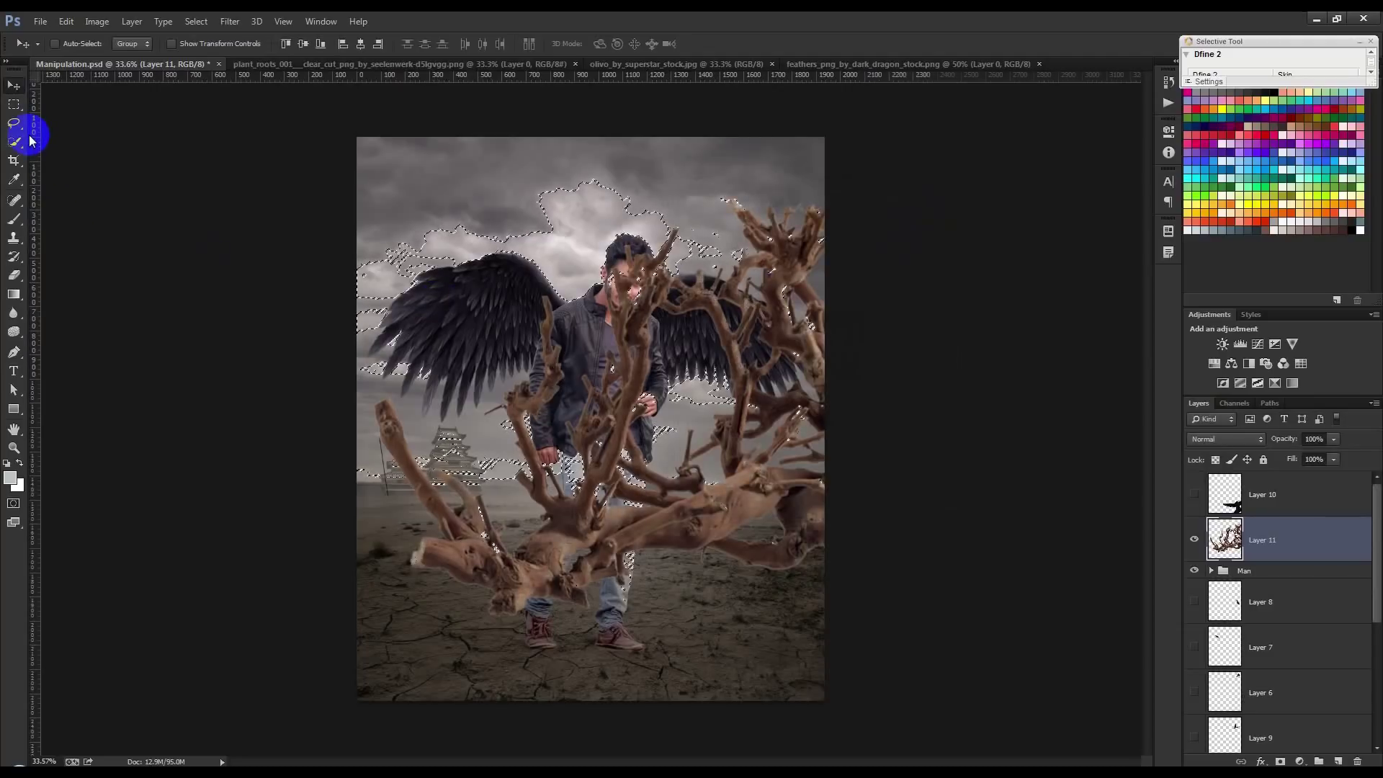
pyautogui.hotkey('ctrl', 'd')
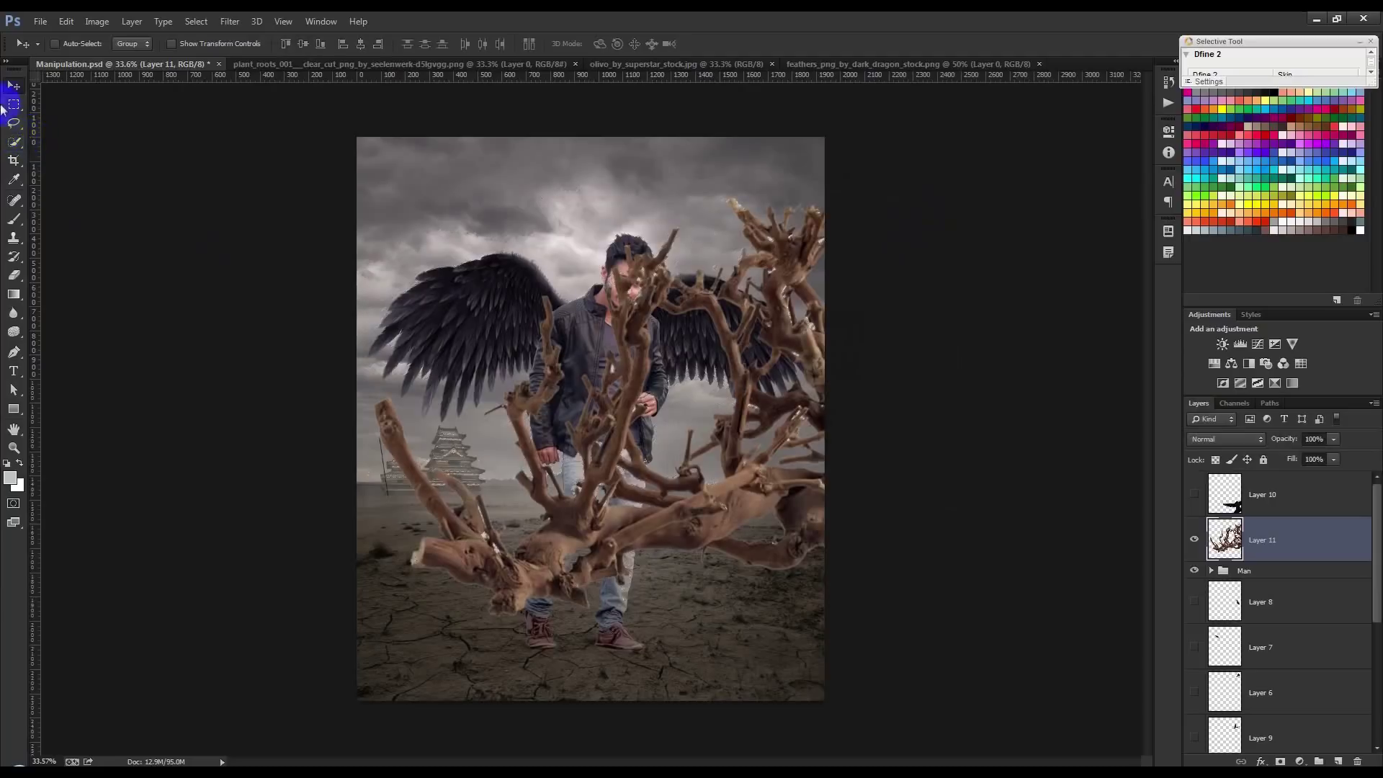
pyautogui.moveTo(829, 321); pyautogui.dragTo(914, 551)
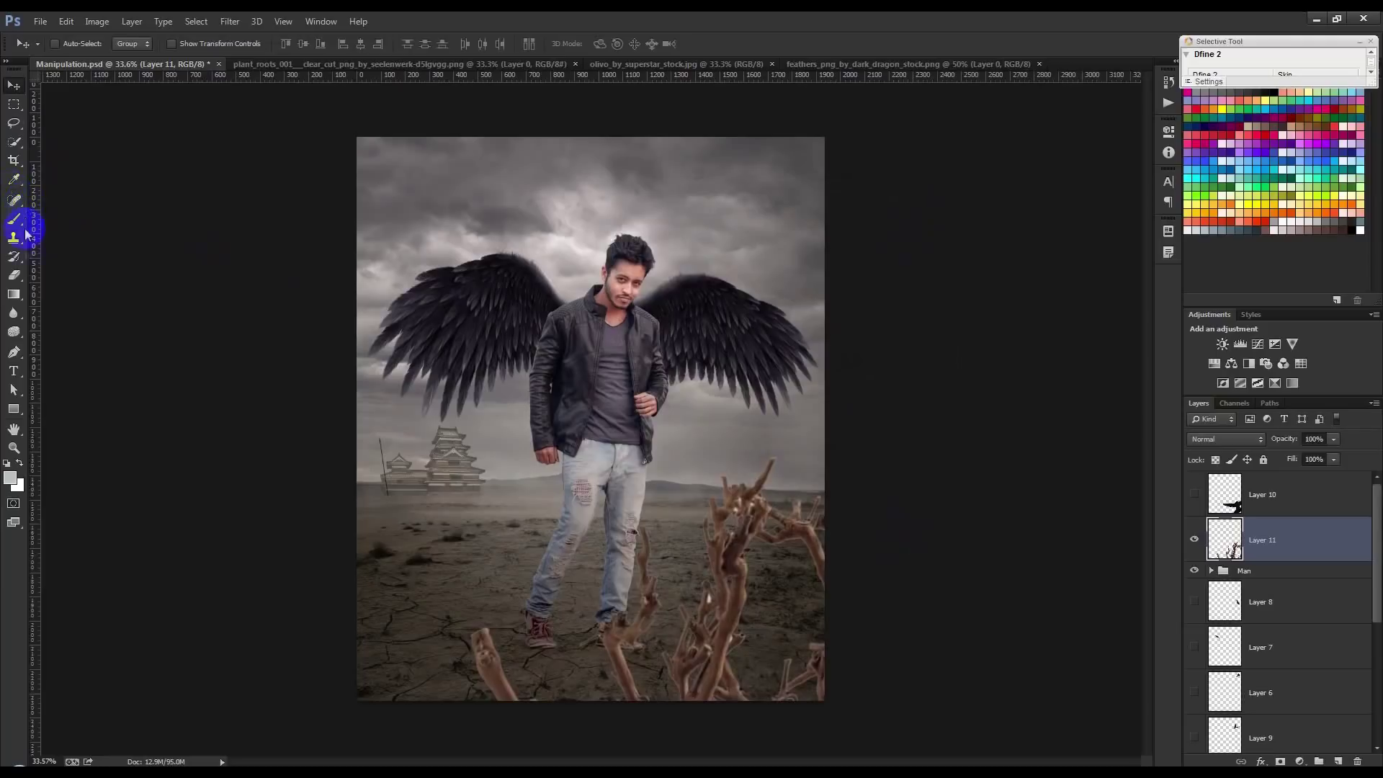
# Try a Magic Wand selection on a root branch, then return to the Move tool
pyautogui.rightClick(14, 142)
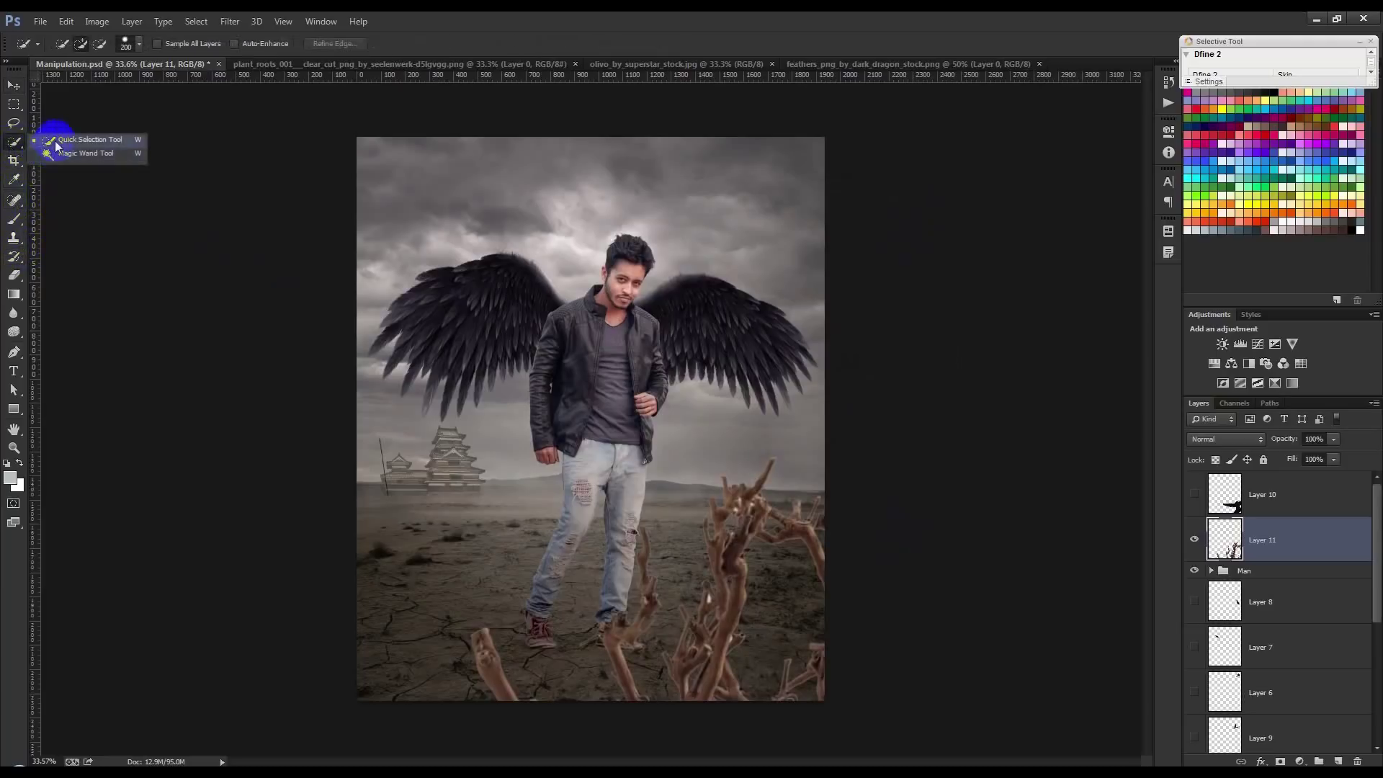
pyautogui.click(77, 160)
pyautogui.scroll(2, 794, 525)
pyautogui.scroll(2, 795, 526)
pyautogui.scroll(2, 757, 518)
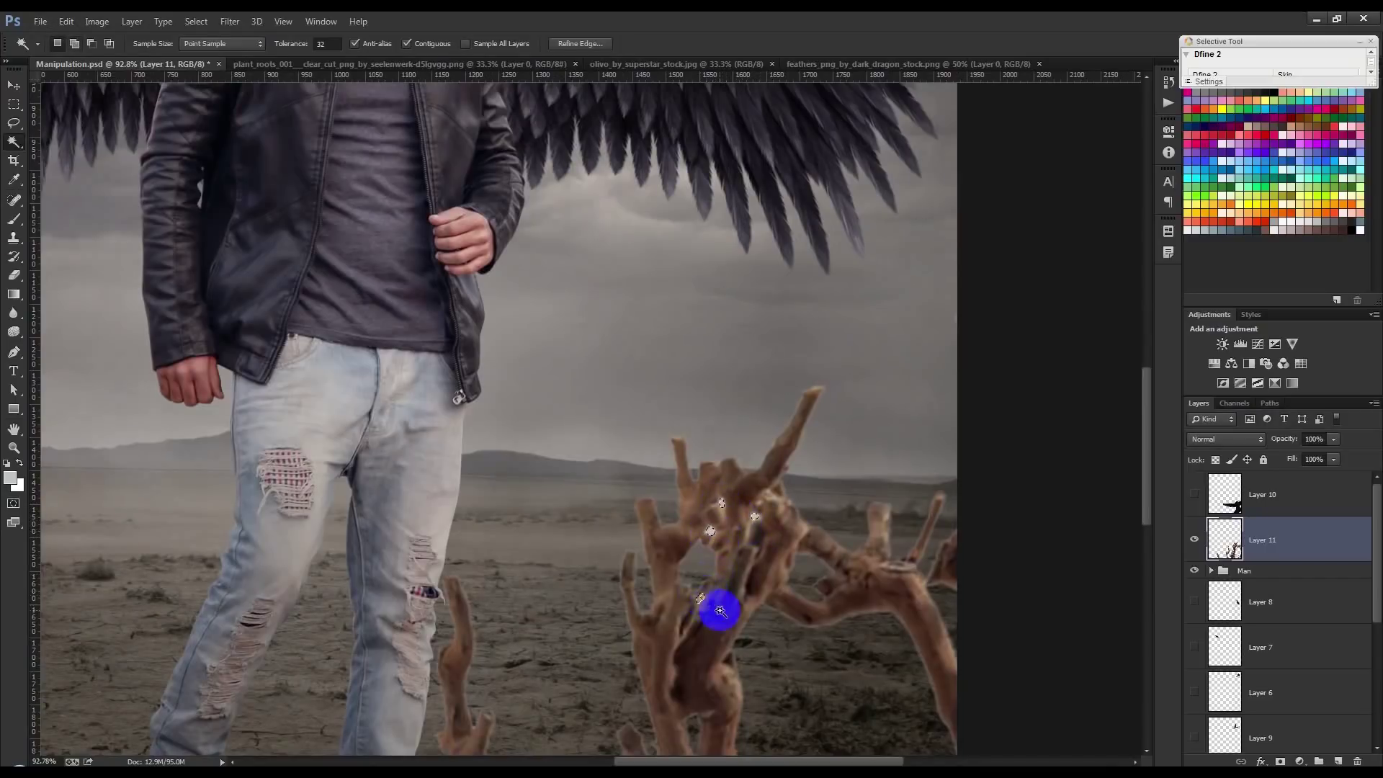
pyautogui.scroll(-3, 720, 611)
pyautogui.scroll(-2, 660, 603)
pyautogui.scroll(-1, 637, 608)
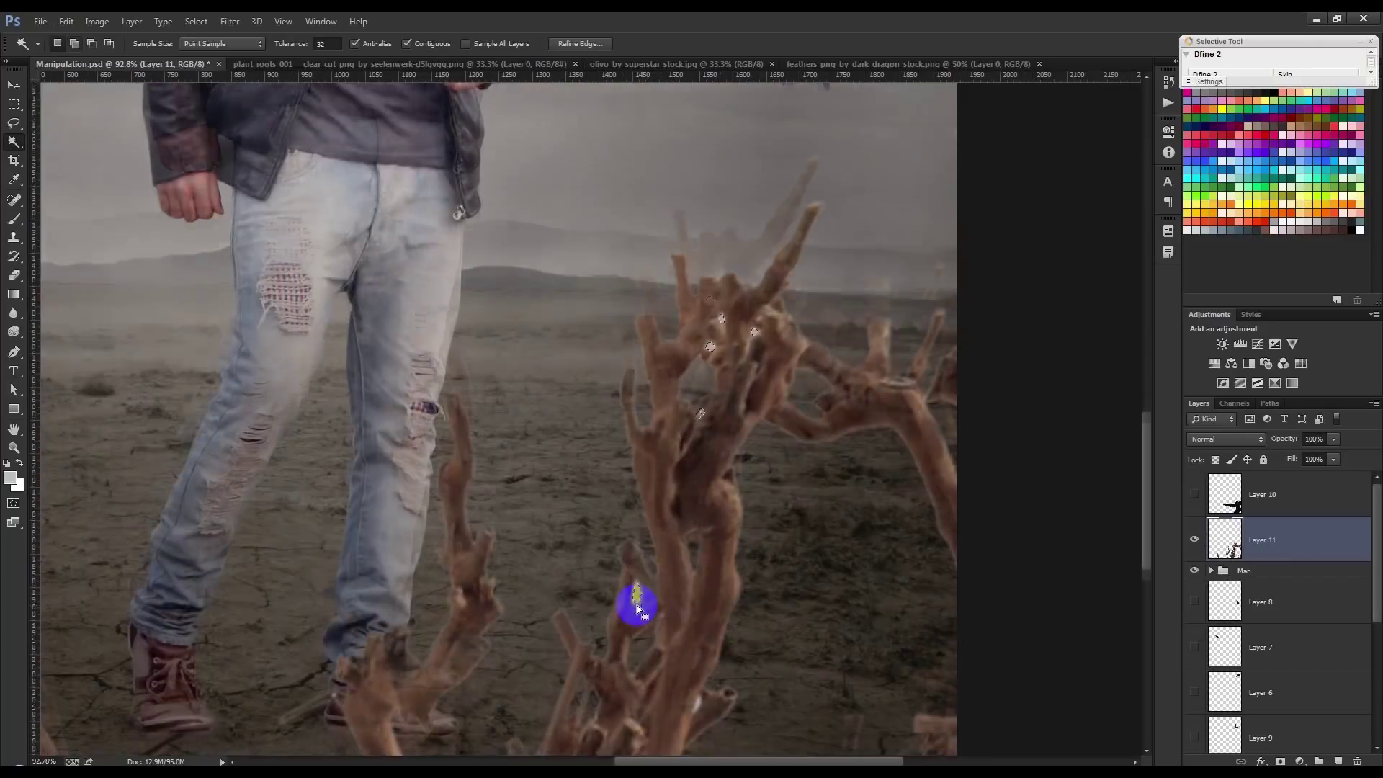
pyautogui.scroll(-2, 690, 618)
pyautogui.click(698, 603)
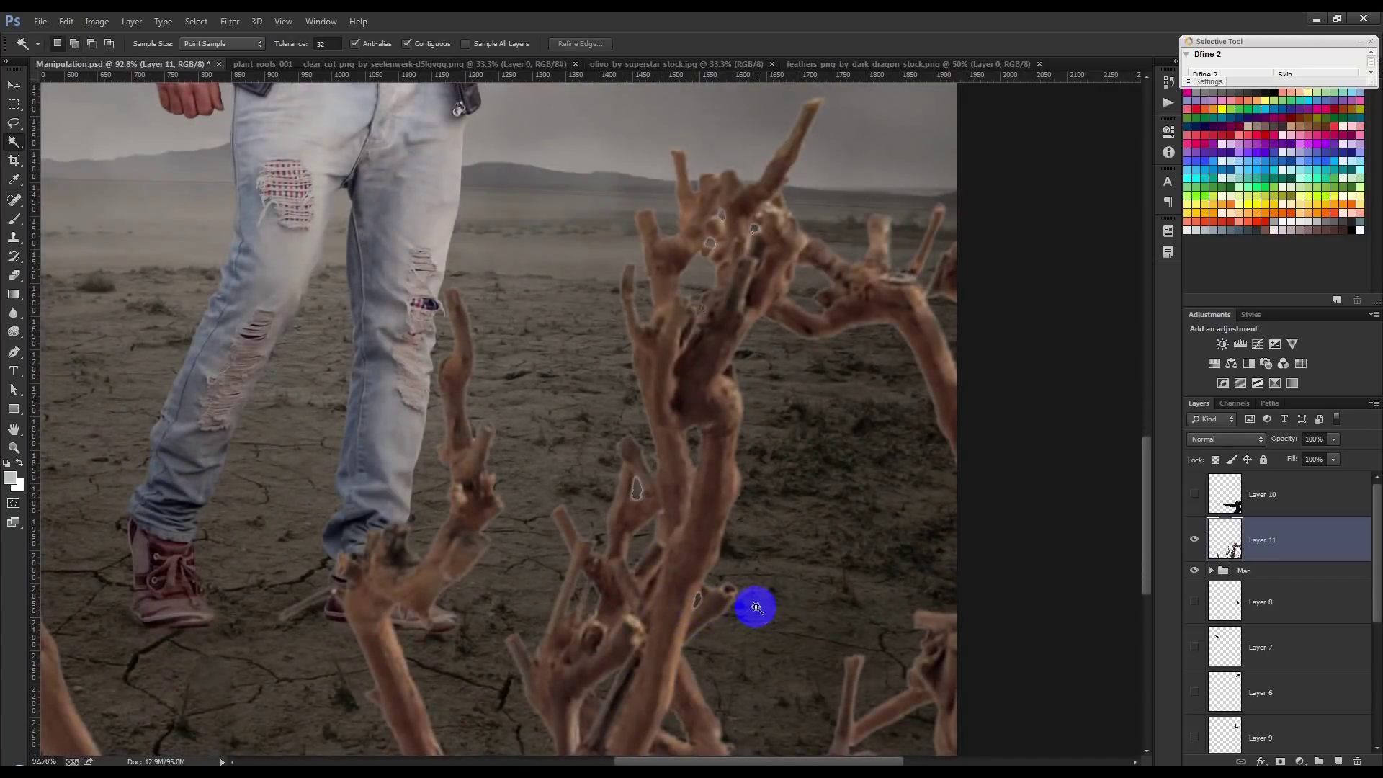
pyautogui.scroll(-2, 755, 608)
pyautogui.scroll(-1, 755, 608)
pyautogui.scroll(-1, 755, 607)
pyautogui.scroll(1, 755, 607)
pyautogui.click(16, 88)
# Scale the roots to about half size and tilt them about 11°
pyautogui.hotkey('ctrl', 't')
pyautogui.moveTo(1013, 321)
pyautogui.mouseDown()
pyautogui.moveTo(1094, 453)
pyautogui.moveTo(926, 529)
pyautogui.mouseUp()
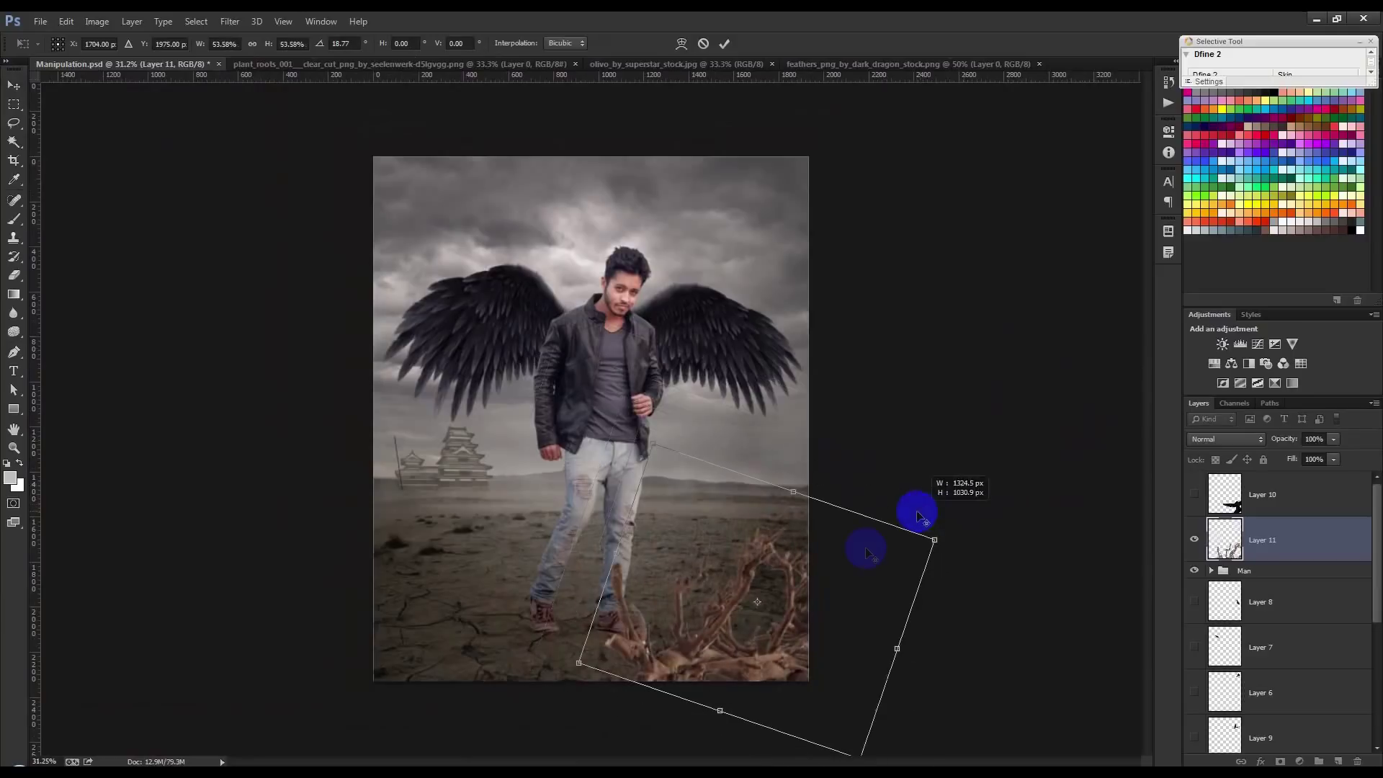
pyautogui.moveTo(865, 574); pyautogui.dragTo(861, 603)
pyautogui.moveTo(958, 612); pyautogui.dragTo(997, 575)
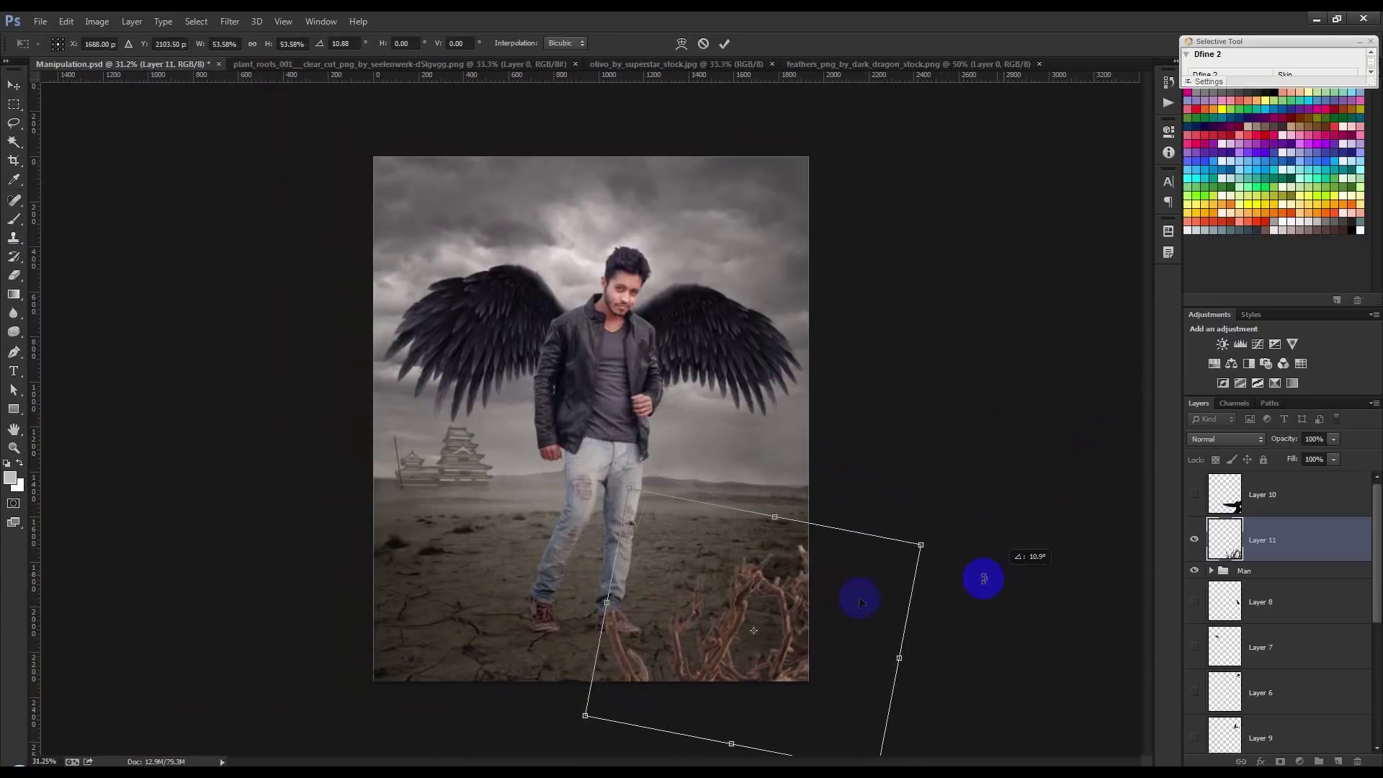
pyautogui.moveTo(857, 601); pyautogui.dragTo(860, 616)
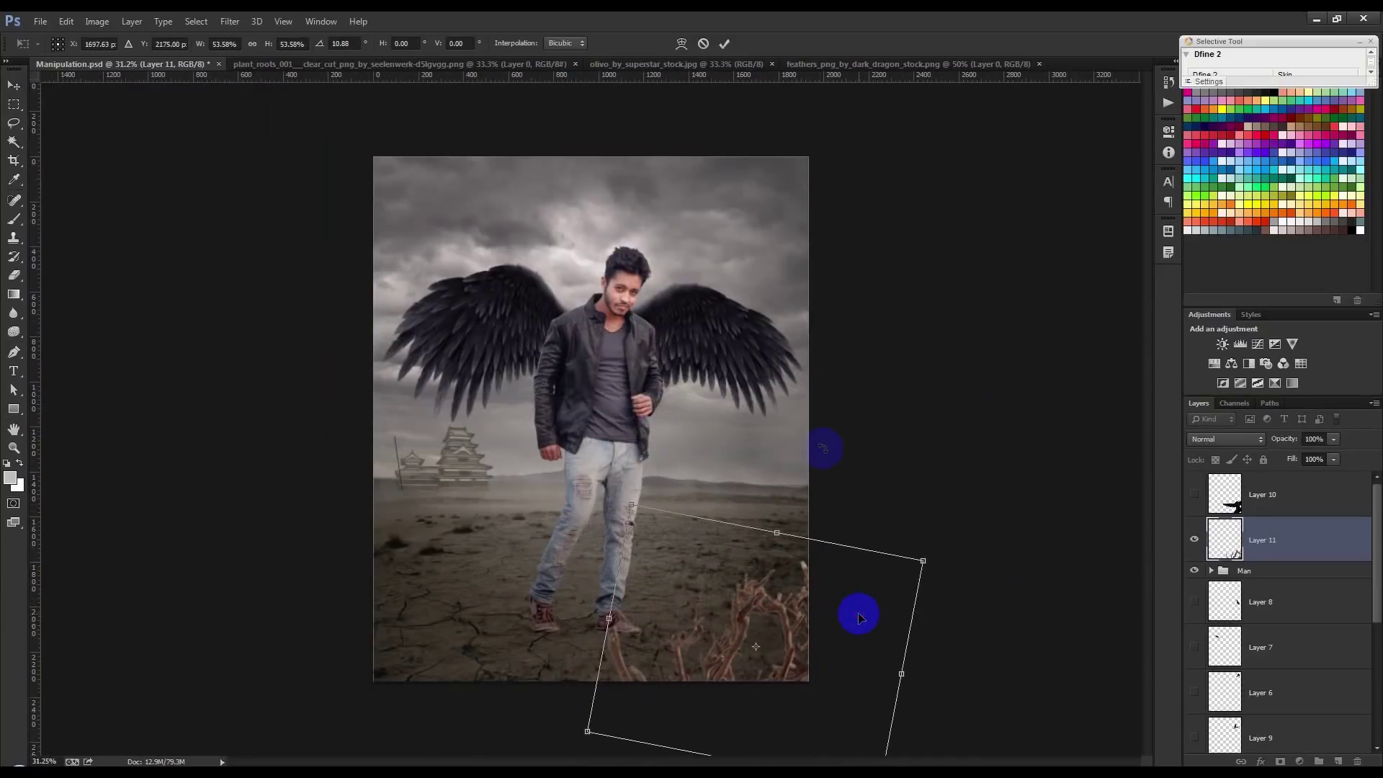
pyautogui.click(729, 44)
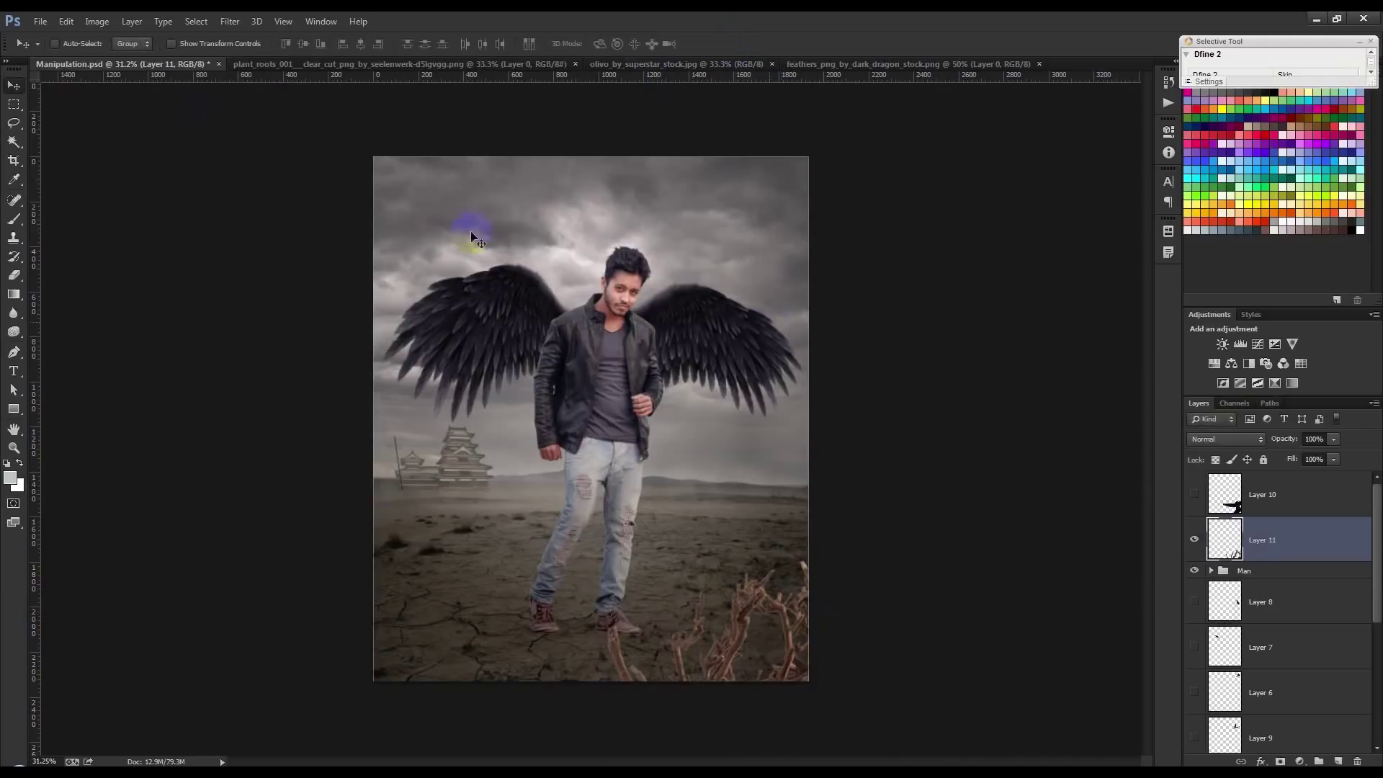
# Apply a 3.6 px Gaussian Blur to the roots
pyautogui.click(232, 22)
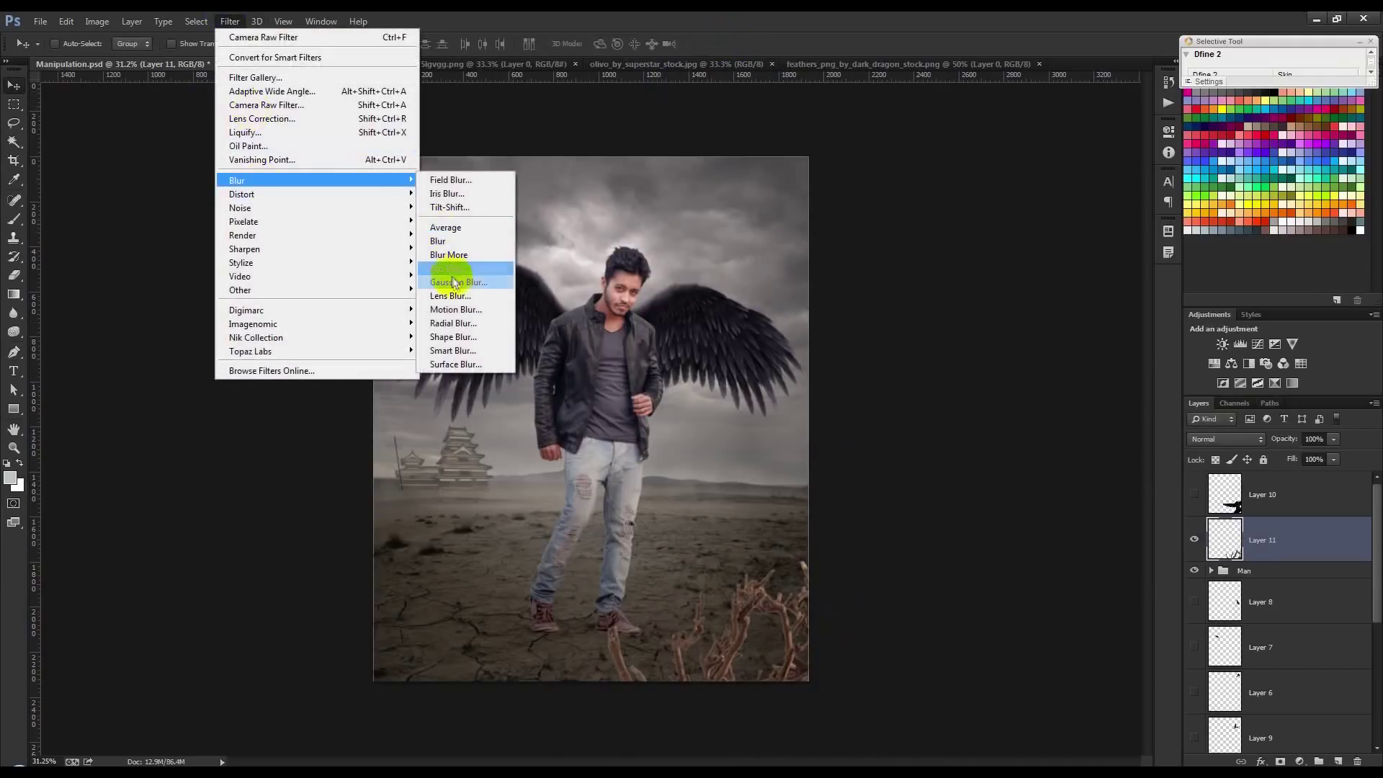
pyautogui.click(458, 282)
pyautogui.click(1139, 206)
# Widen the roots, tilt them to −17° and shift them up-right
pyautogui.hotkey('ctrl', 't')
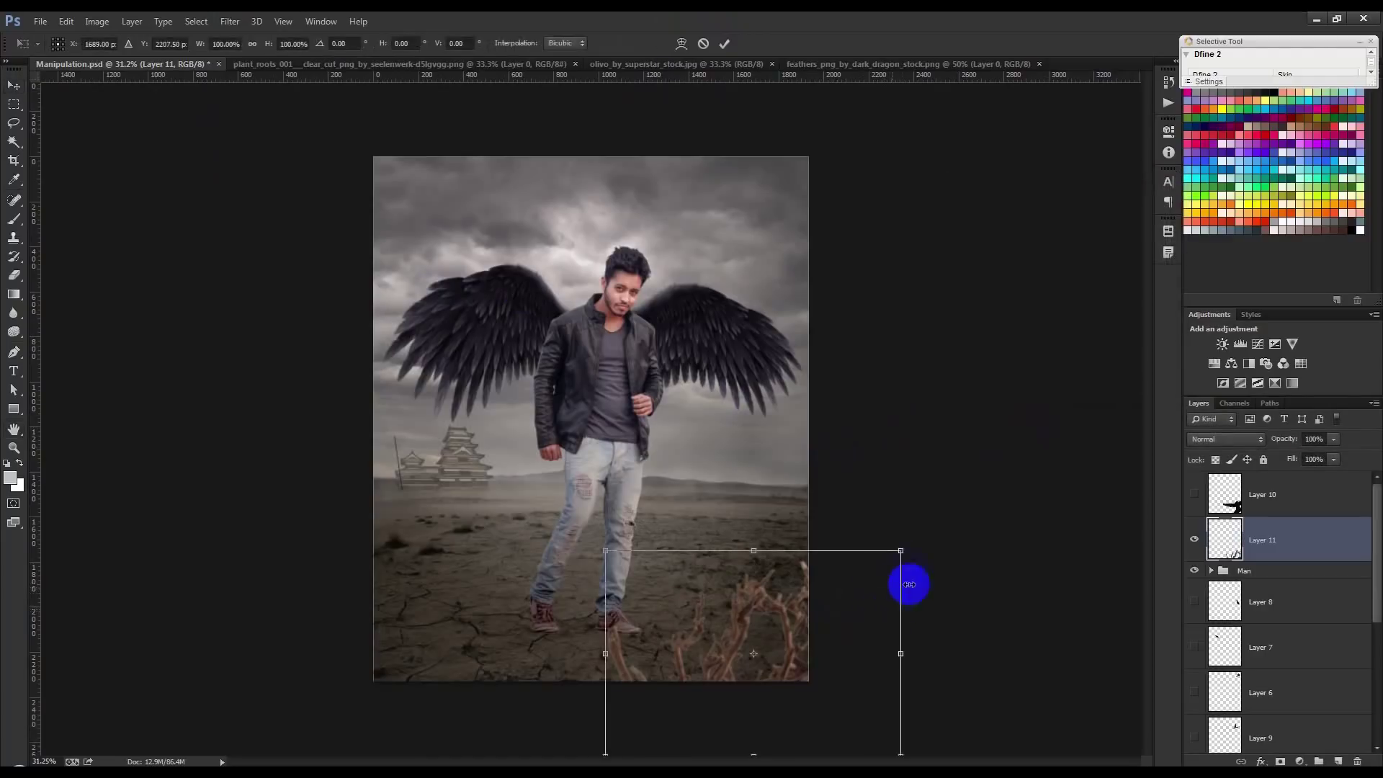
pyautogui.moveTo(900, 654)
pyautogui.mouseDown()
pyautogui.moveTo(941, 642)
pyautogui.moveTo(1003, 560)
pyautogui.mouseUp()
pyautogui.moveTo(828, 655); pyautogui.dragTo(846, 636)
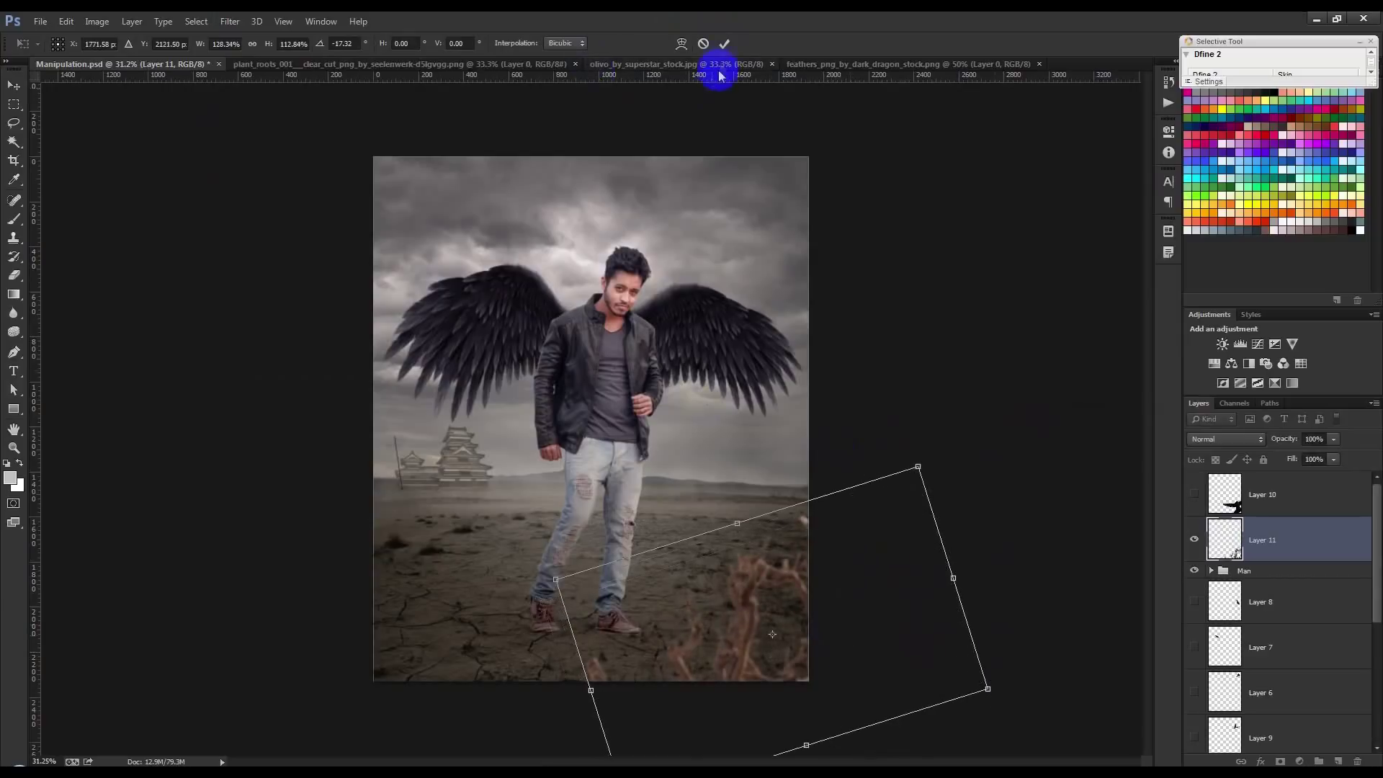
pyautogui.click(725, 48)
pyautogui.click(96, 21)
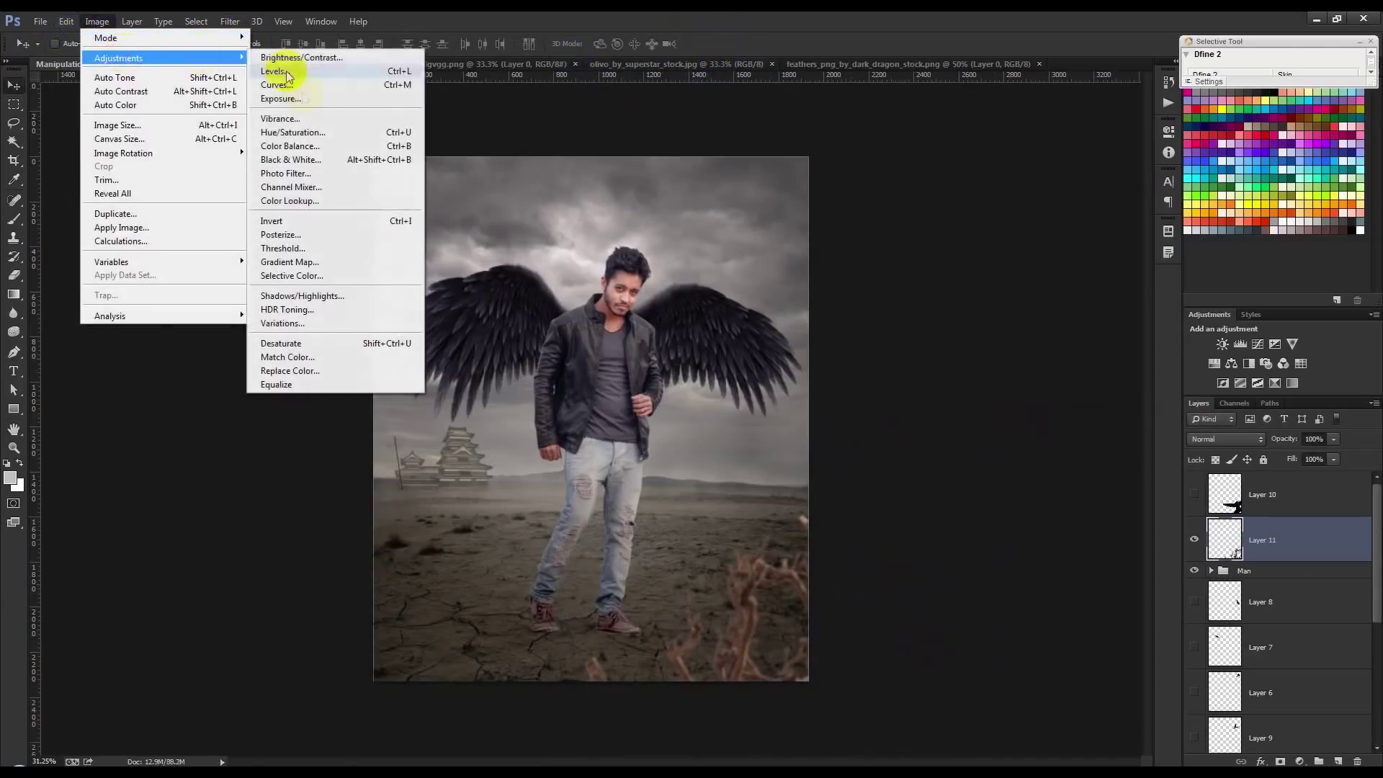
# Darken the roots with Curves, lowering the top point to 155 and lifting midtones
pyautogui.click(299, 87)
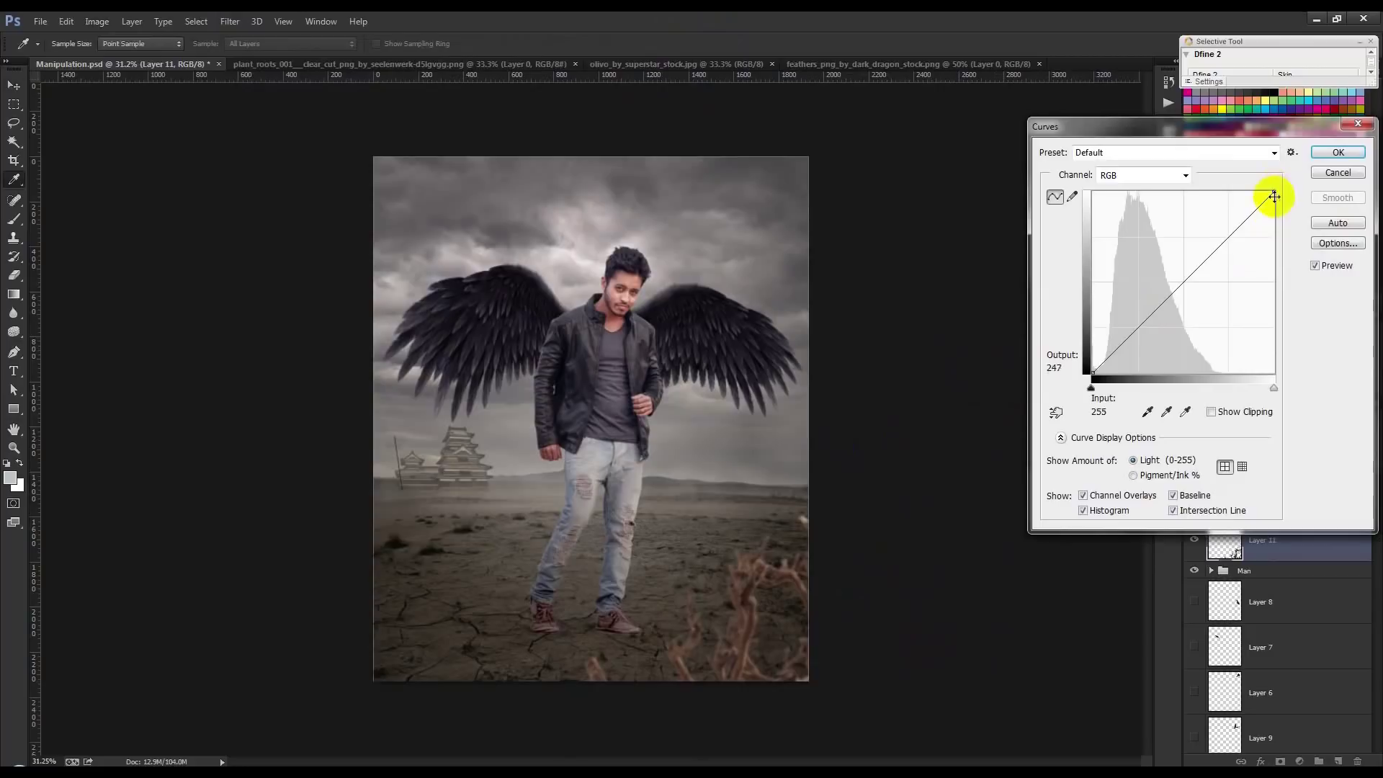
pyautogui.moveTo(1285, 204); pyautogui.dragTo(1316, 265)
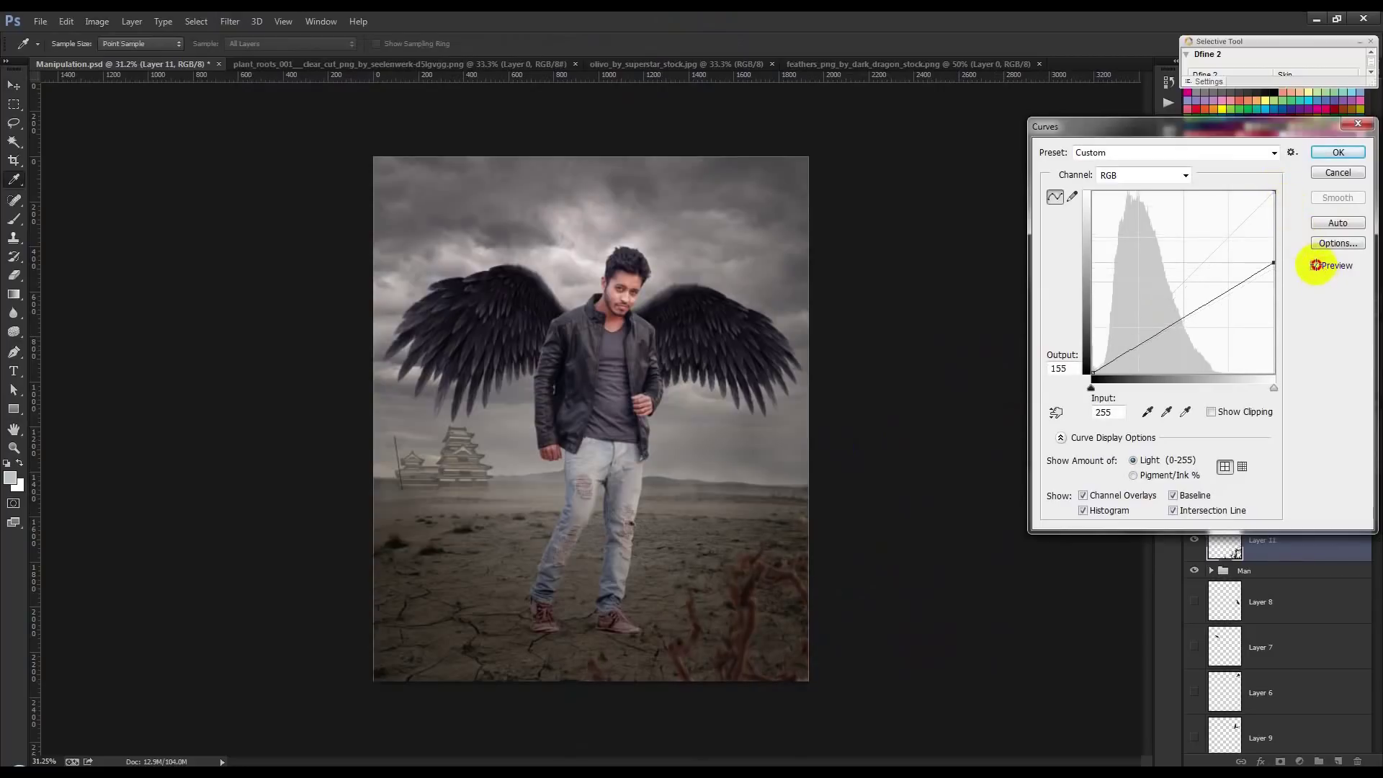
pyautogui.moveTo(1121, 353)
pyautogui.mouseDown()
pyautogui.moveTo(1155, 322)
pyautogui.moveTo(1170, 328)
pyautogui.mouseUp()
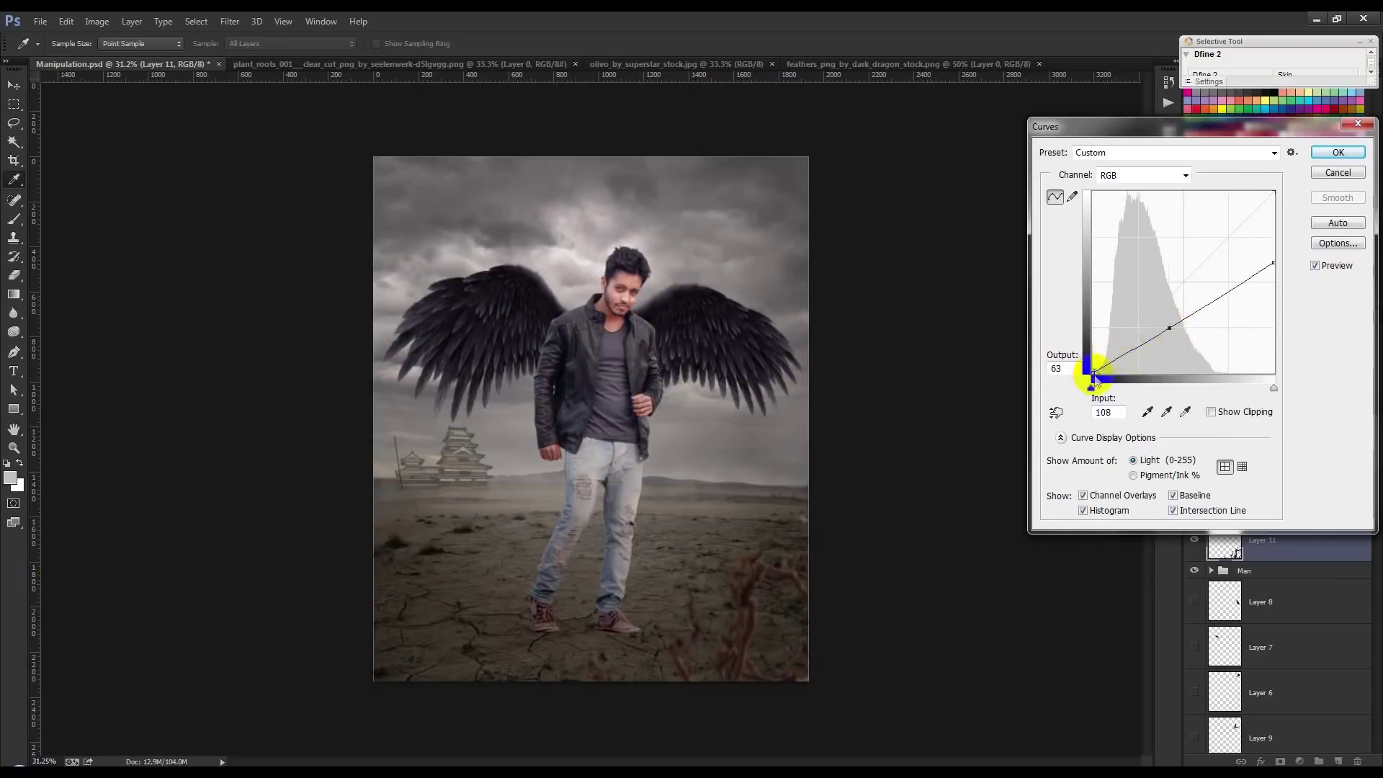
pyautogui.click(1338, 152)
# Lower the roots' saturation with Hue/Saturation and duplicate the roots layer
pyautogui.click(97, 21)
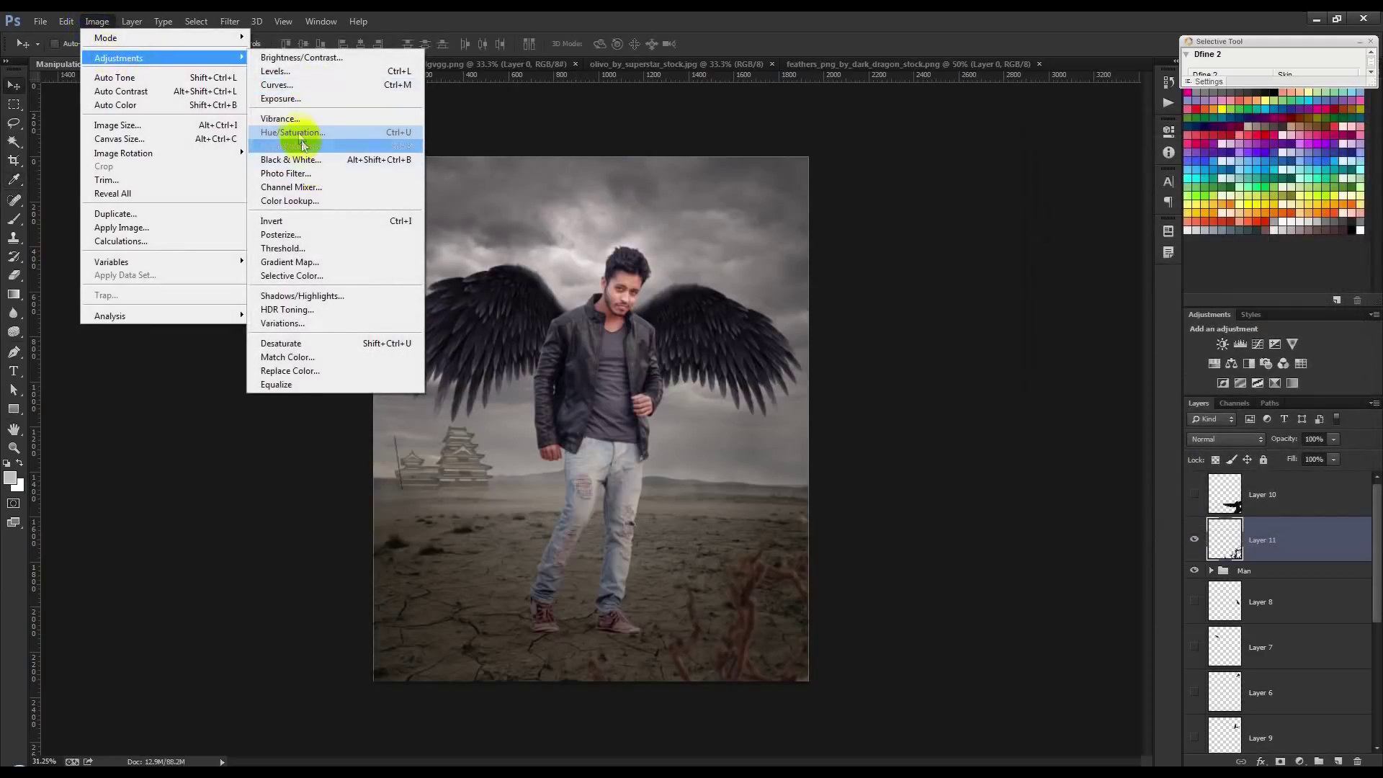
pyautogui.click(335, 139)
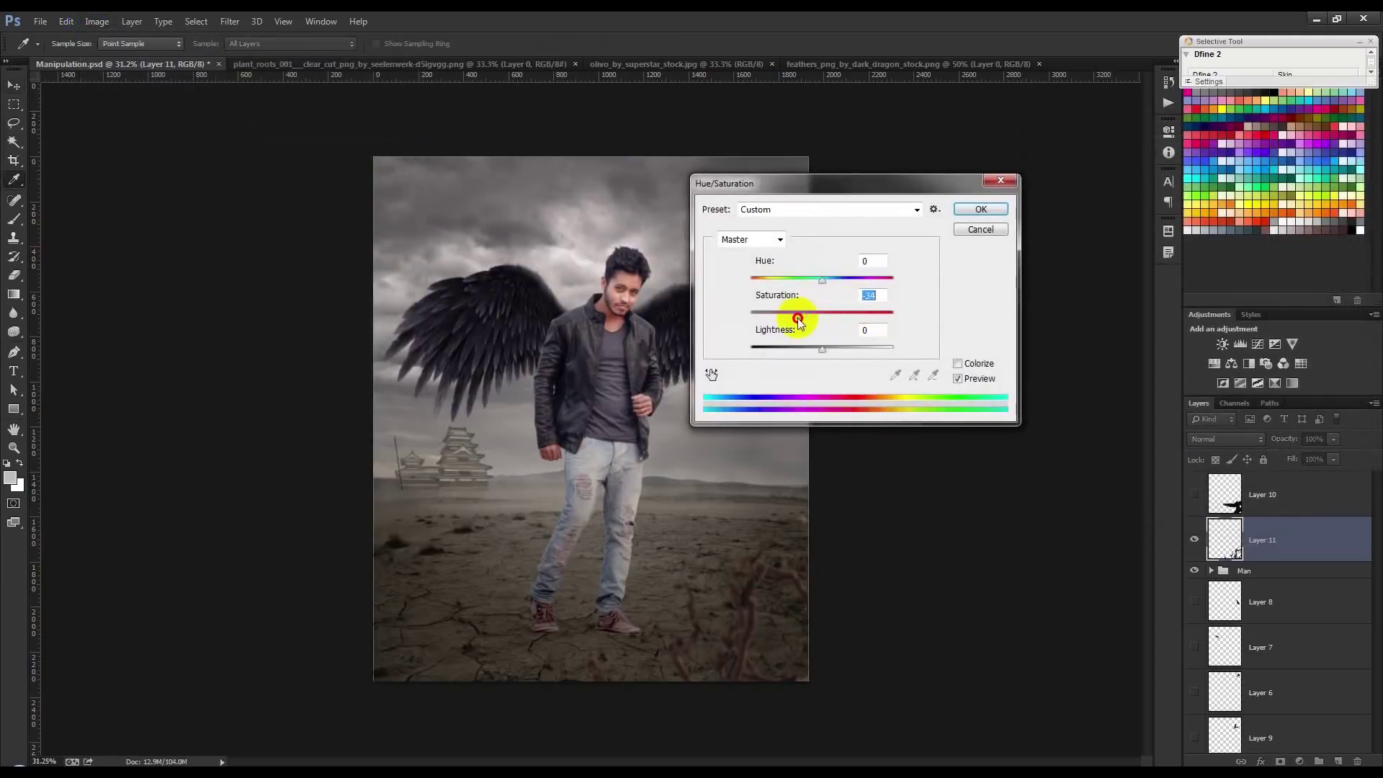
pyautogui.click(968, 220)
pyautogui.hotkey('ctrl', 'j')
# Move the duplicated roots left and rotate them to about −126°
pyautogui.press('v')
pyautogui.moveTo(861, 497); pyautogui.dragTo(525, 582)
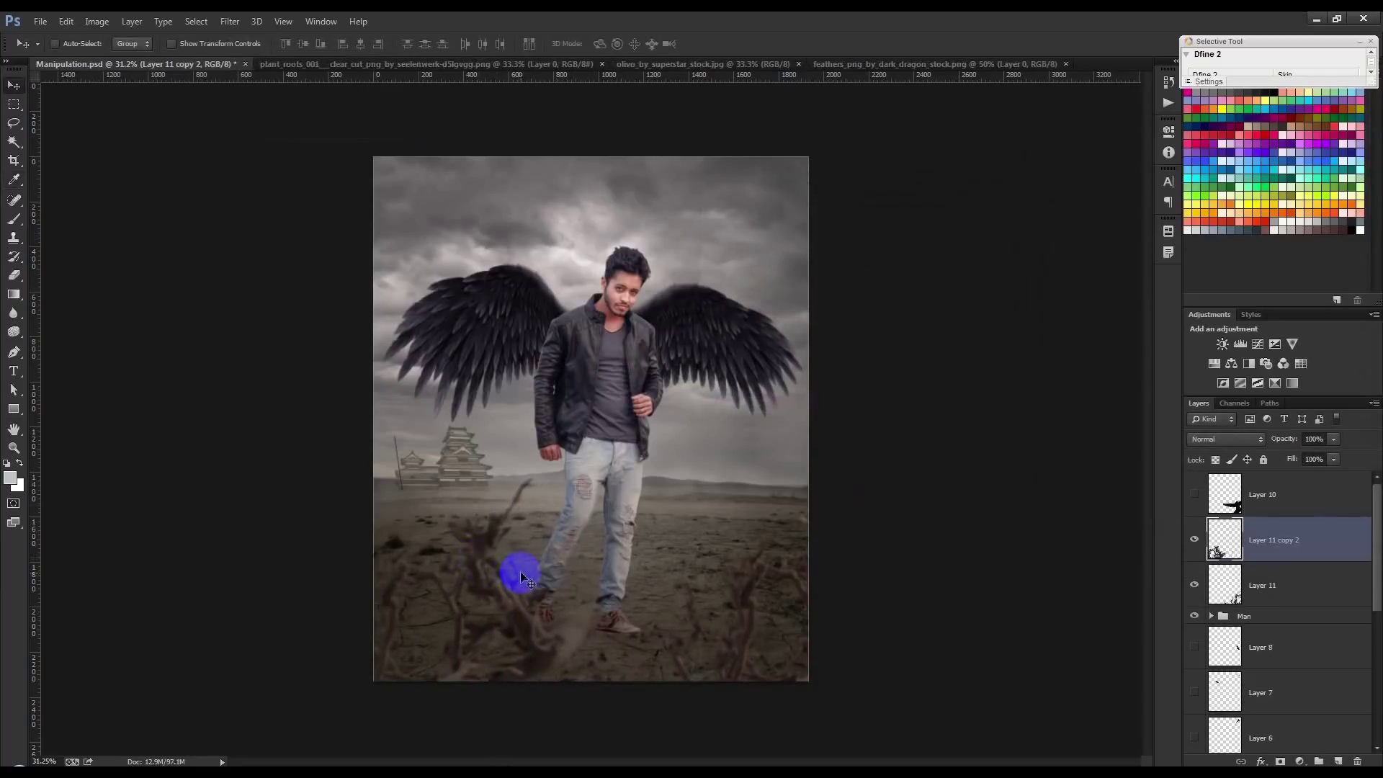
pyautogui.hotkey('ctrl', 't')
pyautogui.moveTo(649, 579)
pyautogui.mouseDown()
pyautogui.moveTo(183, 440)
pyautogui.moveTo(168, 462)
pyautogui.mouseUp()
pyautogui.moveTo(446, 634); pyautogui.dragTo(364, 595)
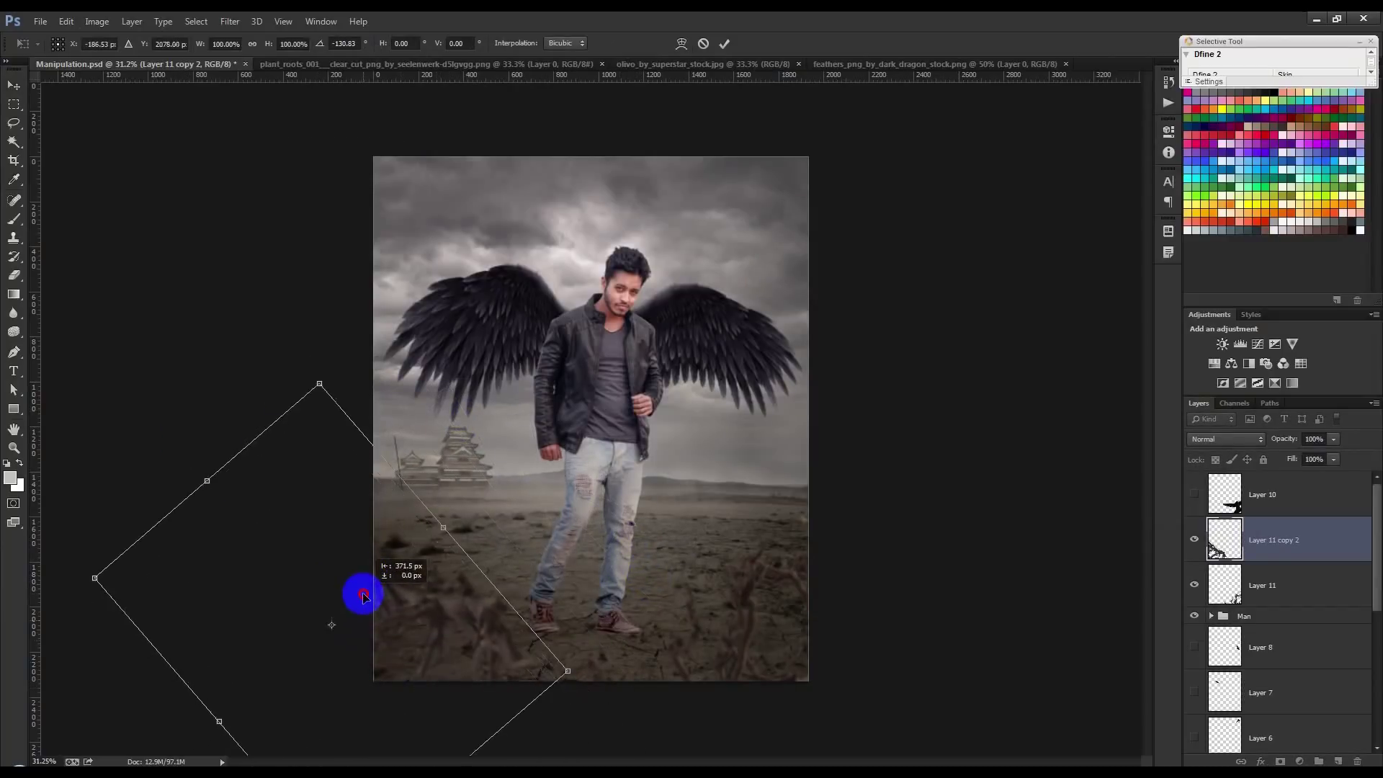
# Enlarge the copied roots to about 177% and position them at bottom left
pyautogui.moveTo(567, 671); pyautogui.dragTo(724, 716)
pyautogui.moveTo(636, 677)
pyautogui.mouseDown()
pyautogui.moveTo(659, 713)
pyautogui.moveTo(628, 698)
pyautogui.mouseUp()
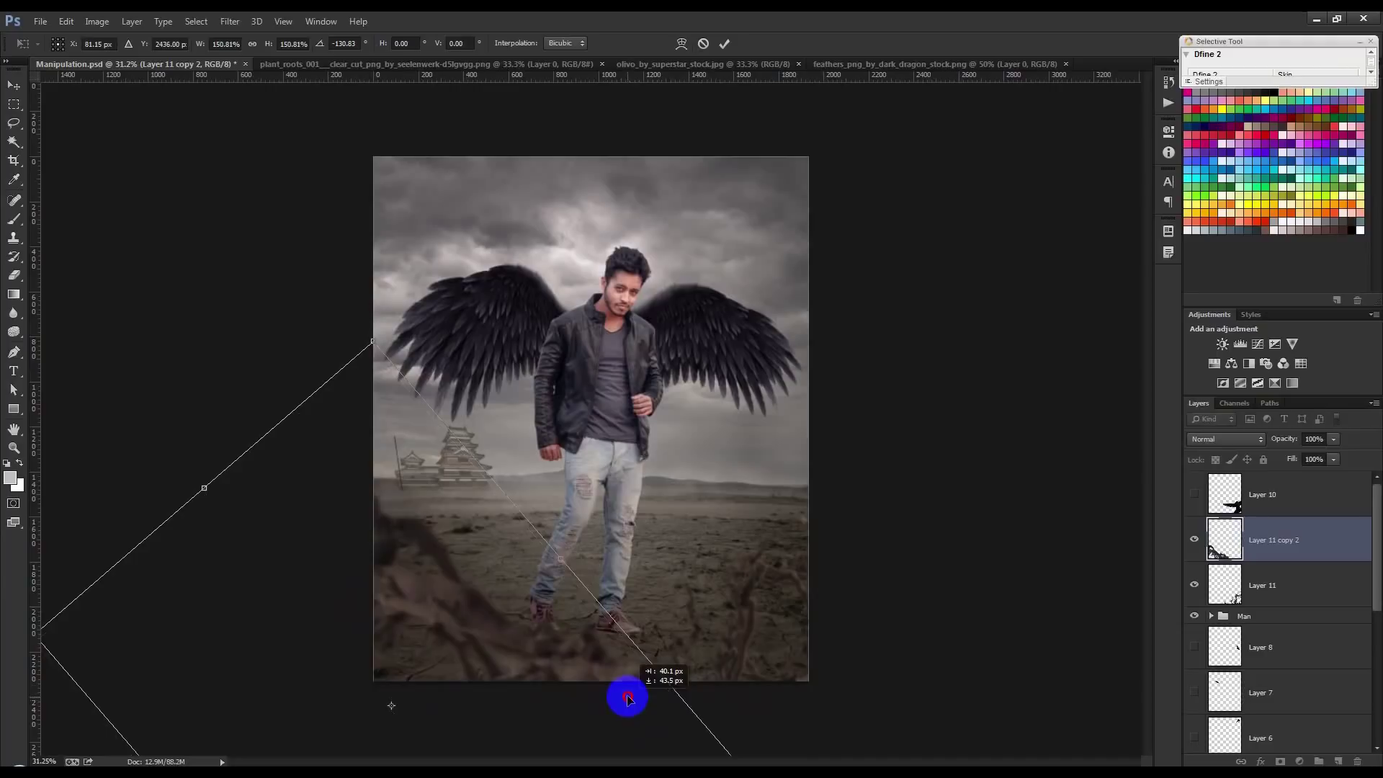
pyautogui.moveTo(358, 328); pyautogui.dragTo(312, 281)
pyautogui.moveTo(479, 544); pyautogui.dragTo(433, 532)
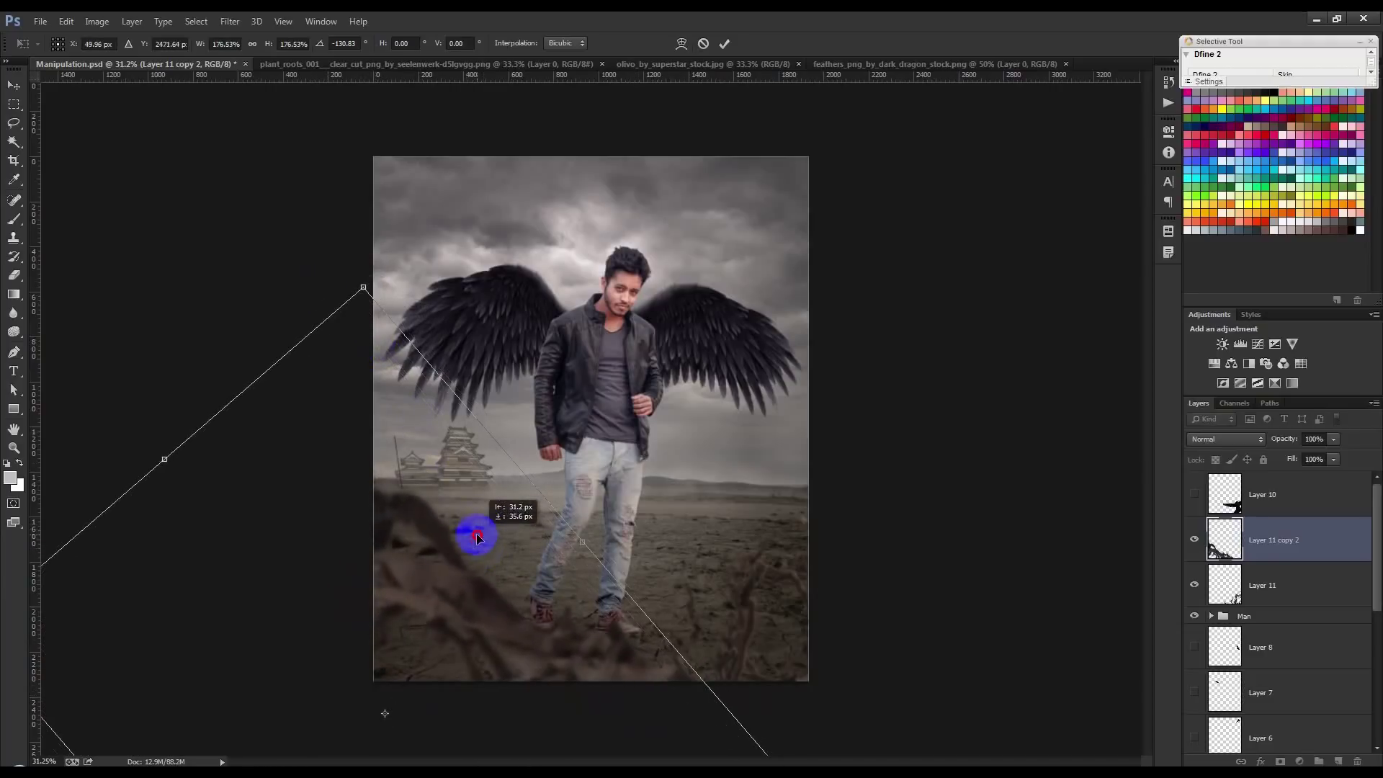
pyautogui.moveTo(433, 531)
pyautogui.mouseDown()
pyautogui.moveTo(537, 592)
pyautogui.moveTo(627, 589)
pyautogui.moveTo(466, 577)
pyautogui.moveTo(495, 599)
pyautogui.mouseUp()
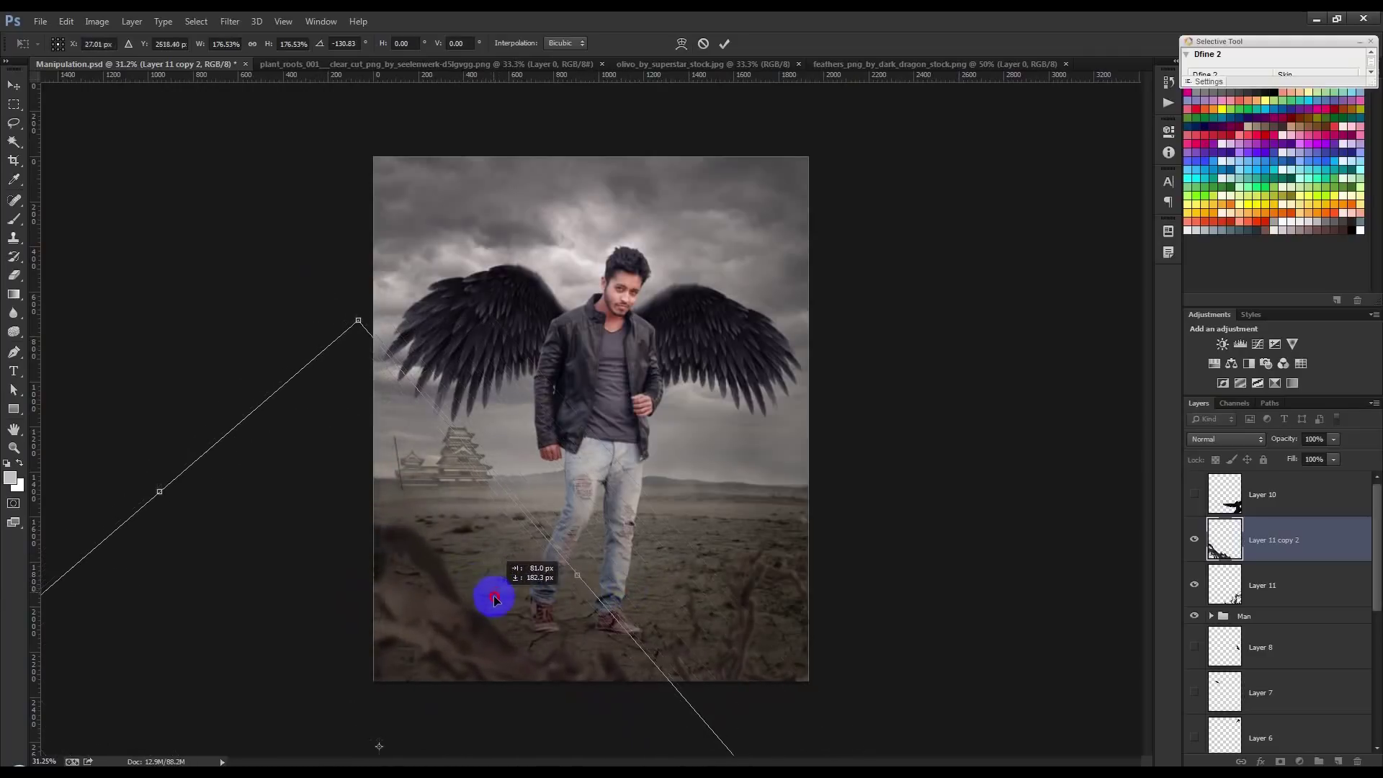
pyautogui.click(725, 43)
pyautogui.click(228, 23)
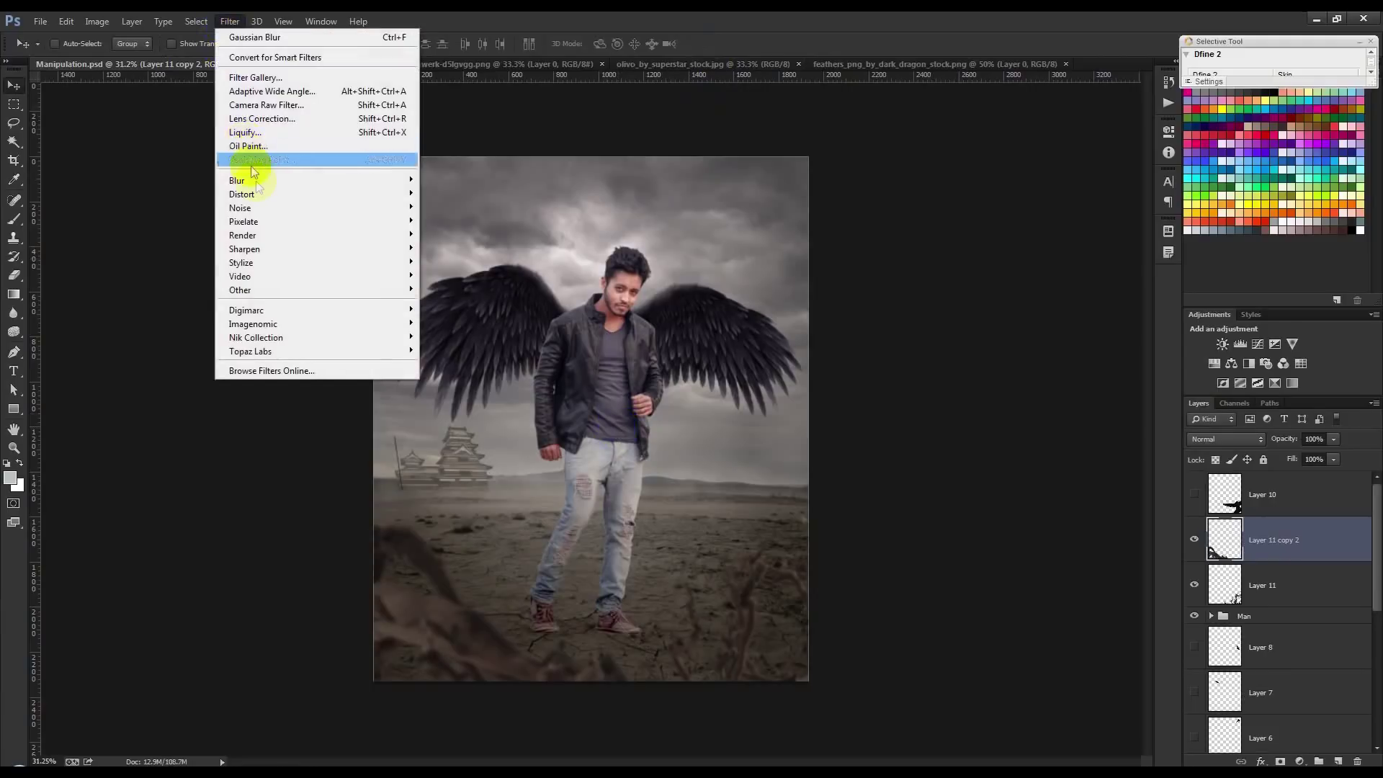
# Preview a 12.7 px Gaussian Blur on the roots and cancel it
pyautogui.click(468, 286)
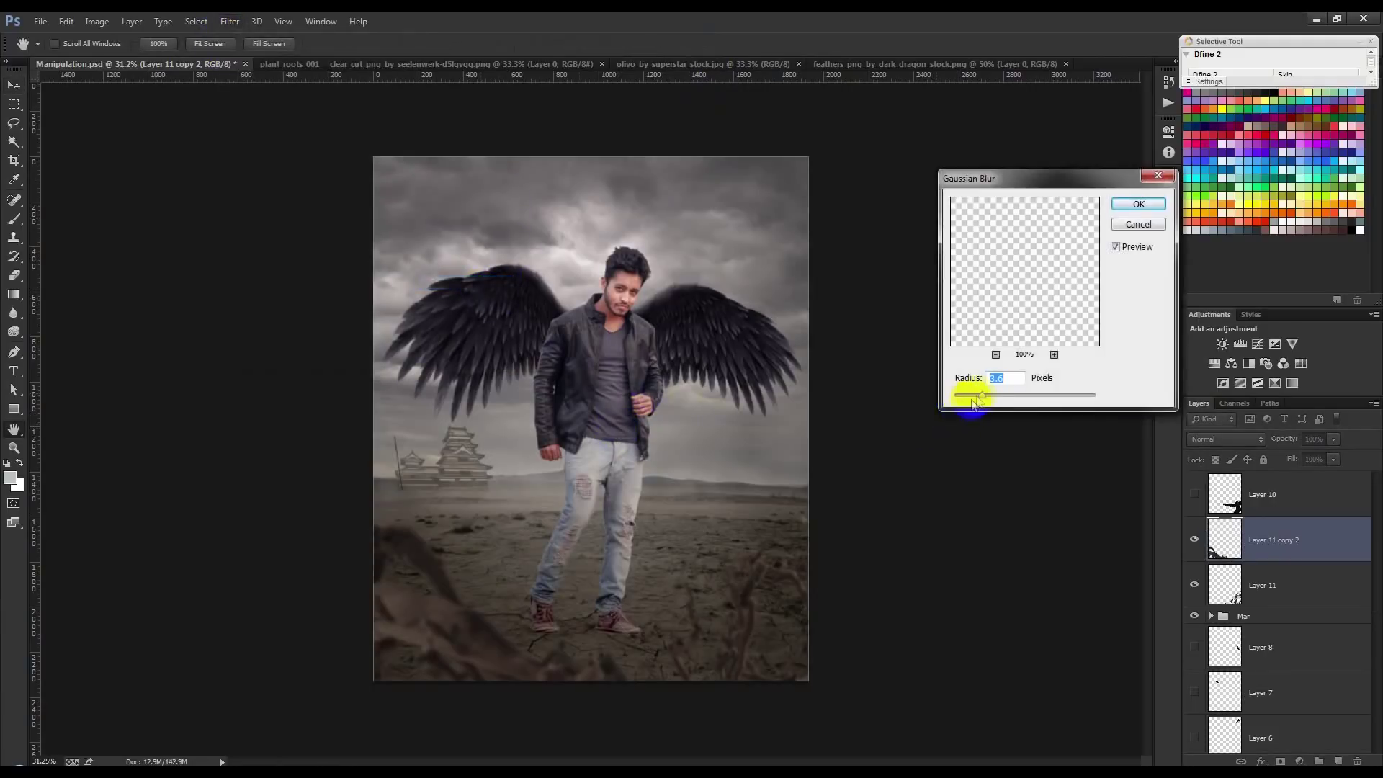
pyautogui.moveTo(1005, 396); pyautogui.dragTo(1013, 396)
pyautogui.click(1138, 225)
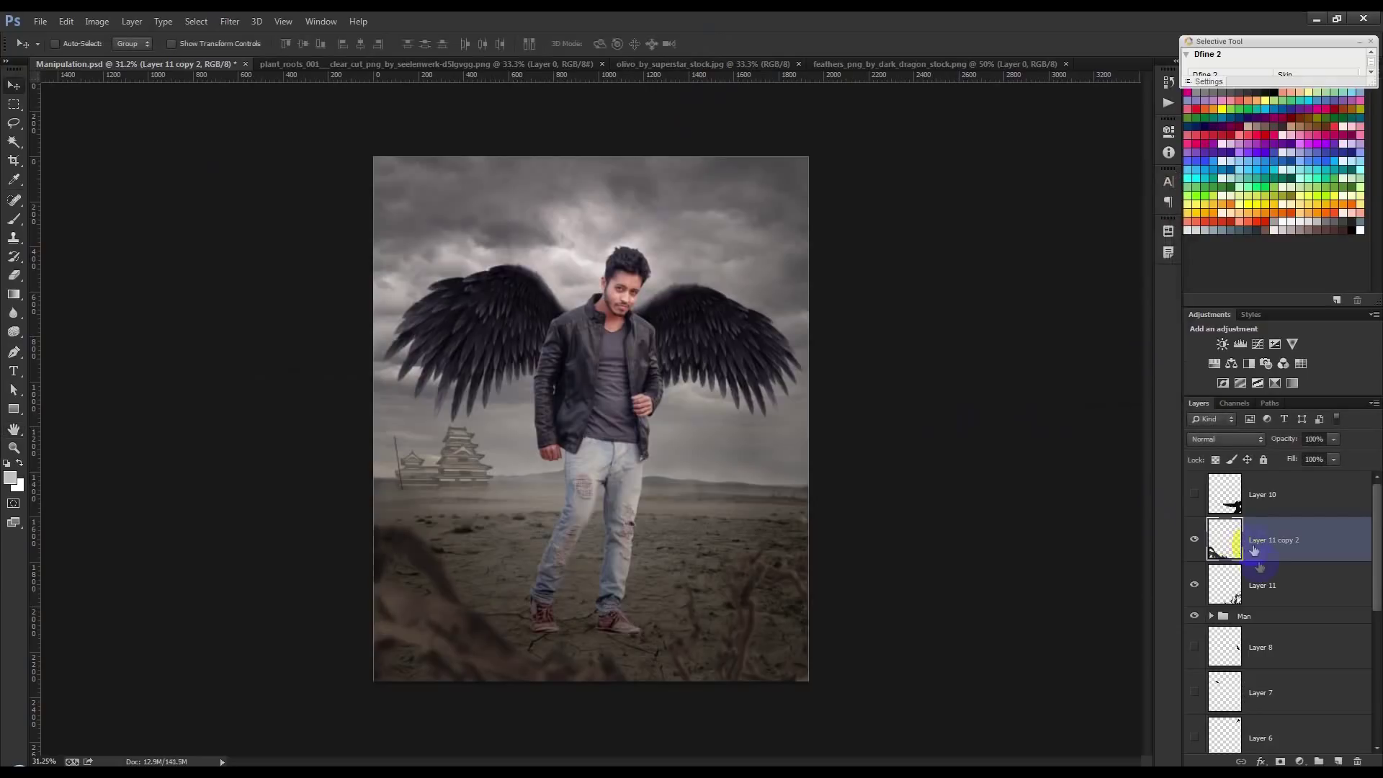
# Move Layer 11 copy 2's roots across the canvas and tilt them to about −10°
pyautogui.click(1265, 579)
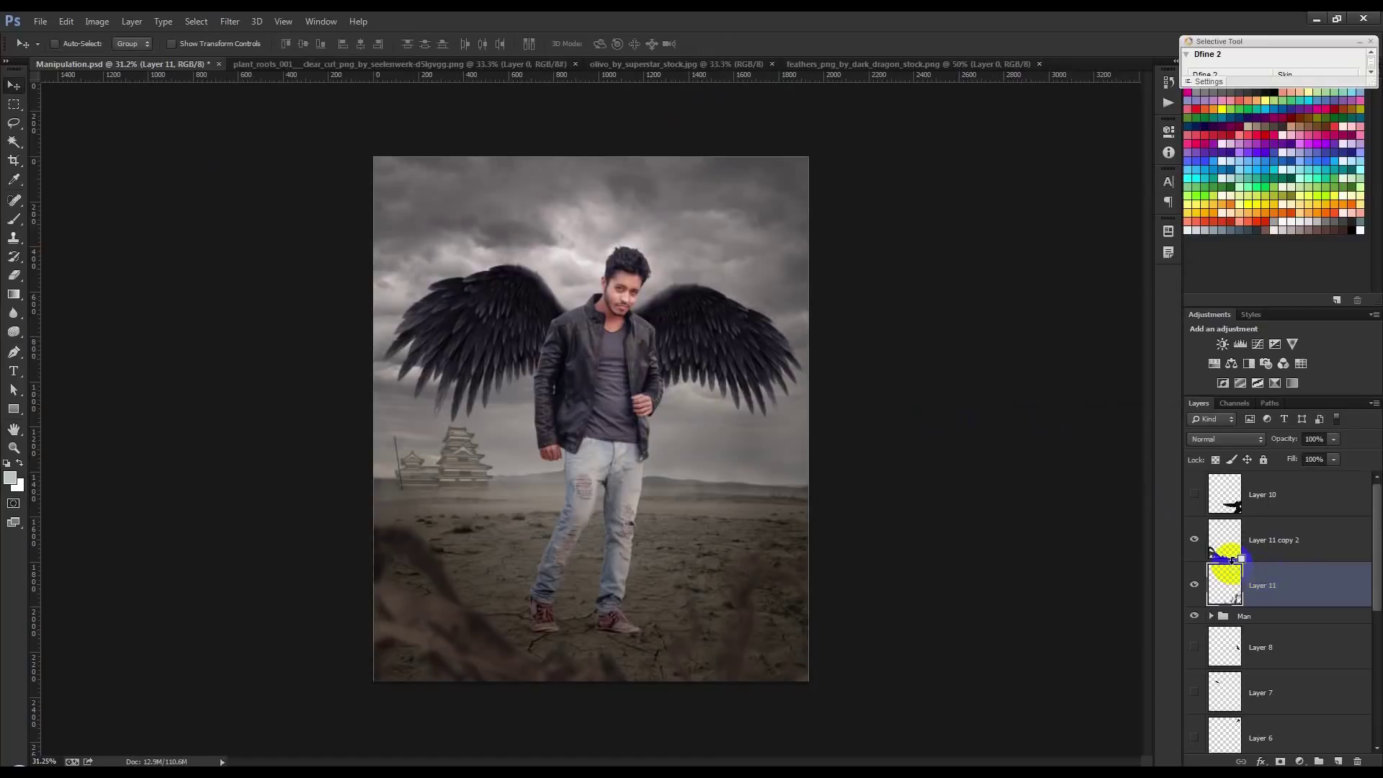
pyautogui.click(1233, 558)
pyautogui.moveTo(869, 572)
pyautogui.mouseDown()
pyautogui.moveTo(940, 584)
pyautogui.moveTo(926, 580)
pyautogui.moveTo(962, 444)
pyautogui.moveTo(728, 587)
pyautogui.moveTo(738, 595)
pyautogui.mouseUp()
pyautogui.hotkey('ctrl', 't')
pyautogui.moveTo(920, 581); pyautogui.dragTo(591, 609)
pyautogui.press('Return')
# Nudge Layer 11 toward the lower right and darken it with Curves, white point 239
pyautogui.click(1260, 582)
pyautogui.moveTo(952, 558)
pyautogui.mouseDown()
pyautogui.moveTo(966, 569)
pyautogui.moveTo(1019, 546)
pyautogui.moveTo(994, 534)
pyautogui.mouseUp()
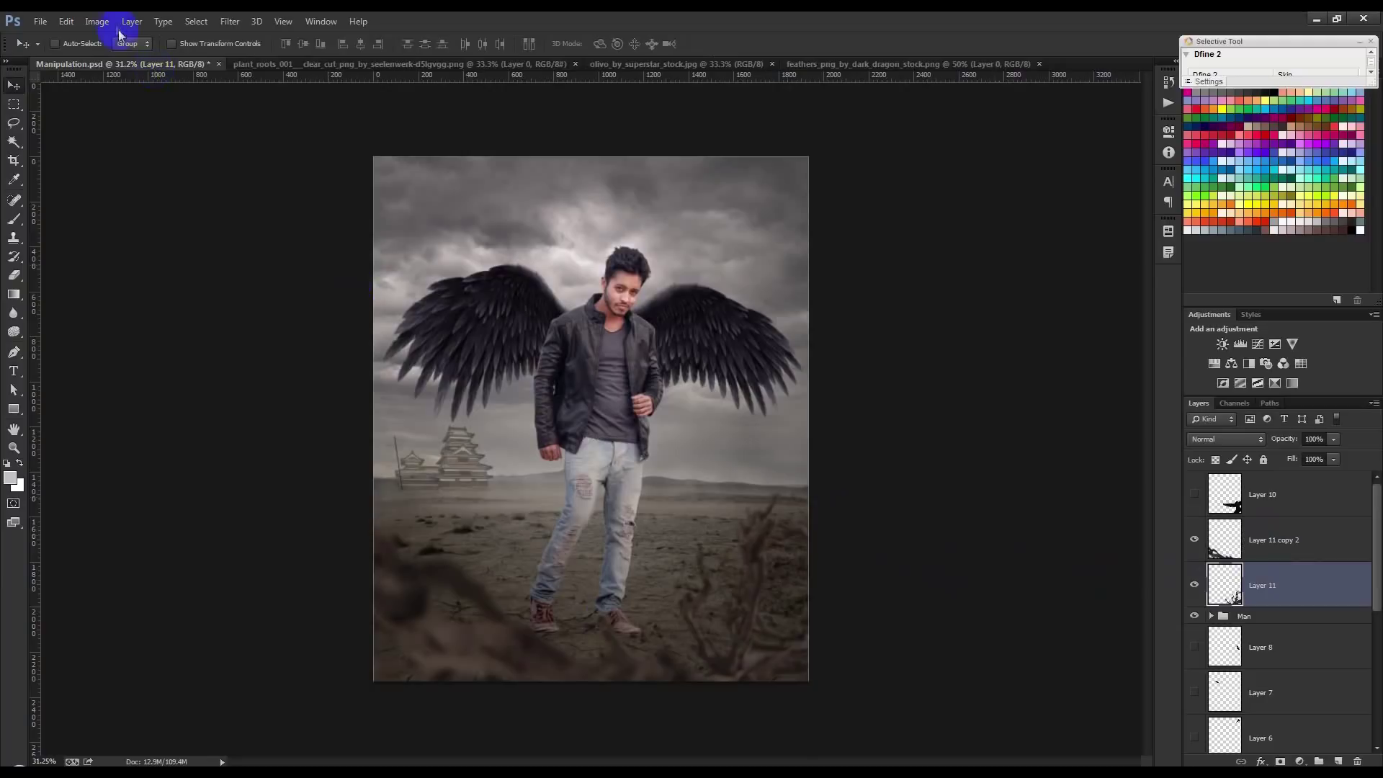
pyautogui.hotkey('ctrl', 'm')
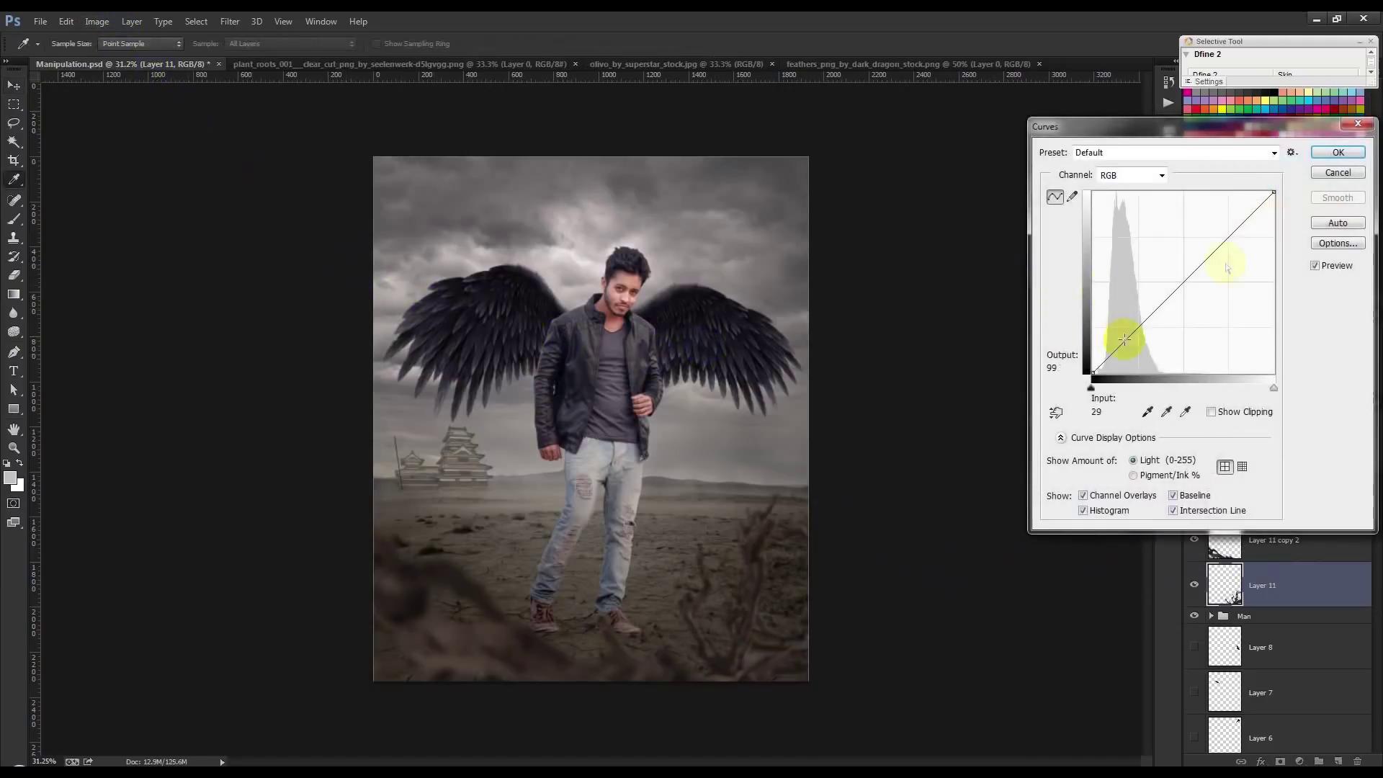
pyautogui.moveTo(1269, 193); pyautogui.dragTo(1297, 209)
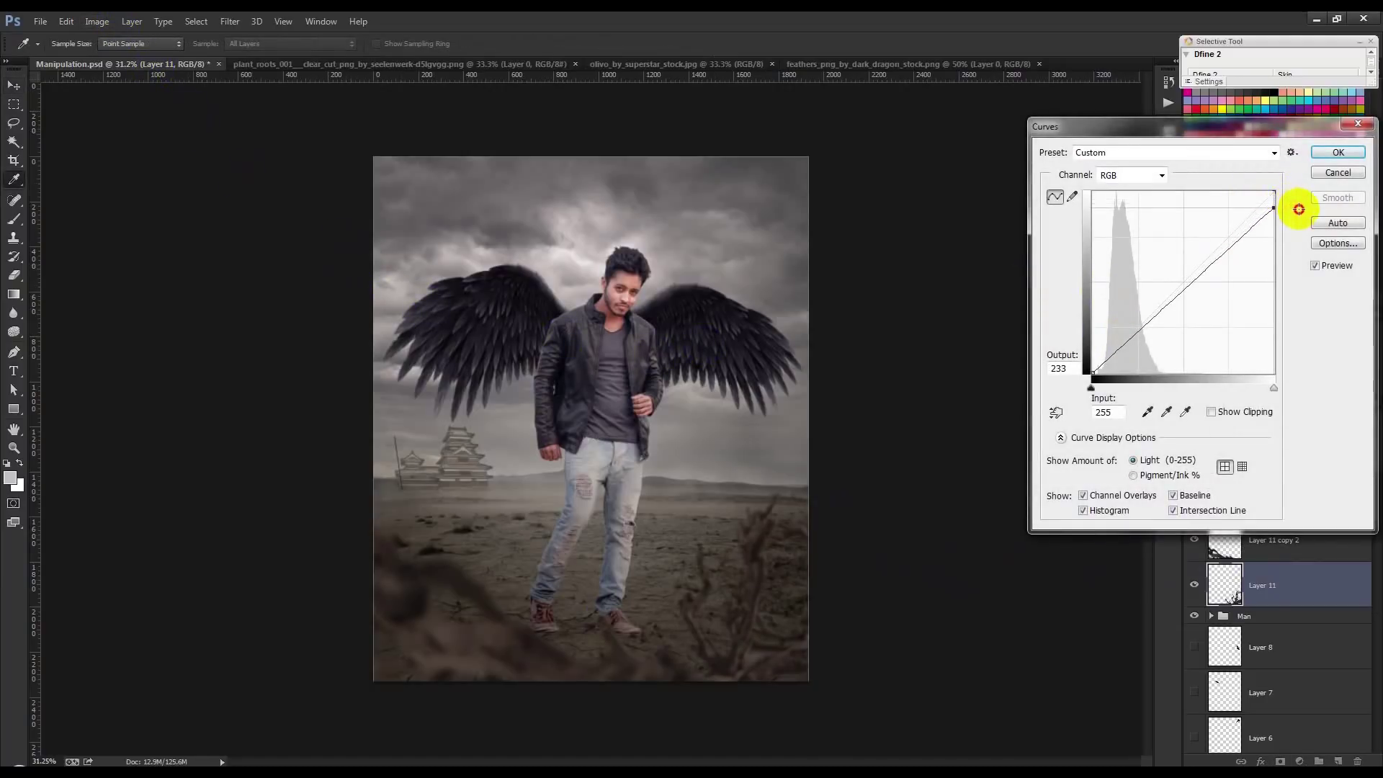
pyautogui.click(1338, 152)
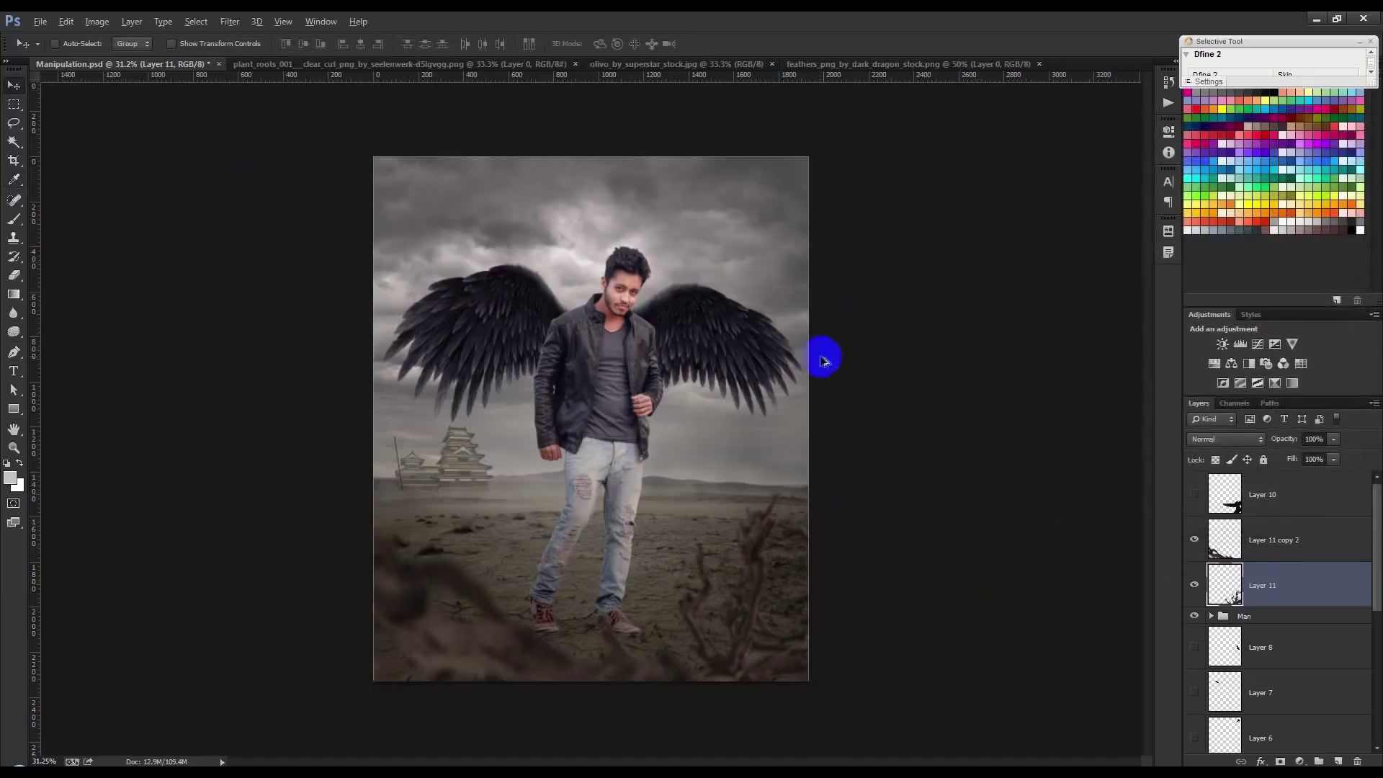
pyautogui.hotkey('ctrl', '+')
pyautogui.scroll(-1, 814, 370)
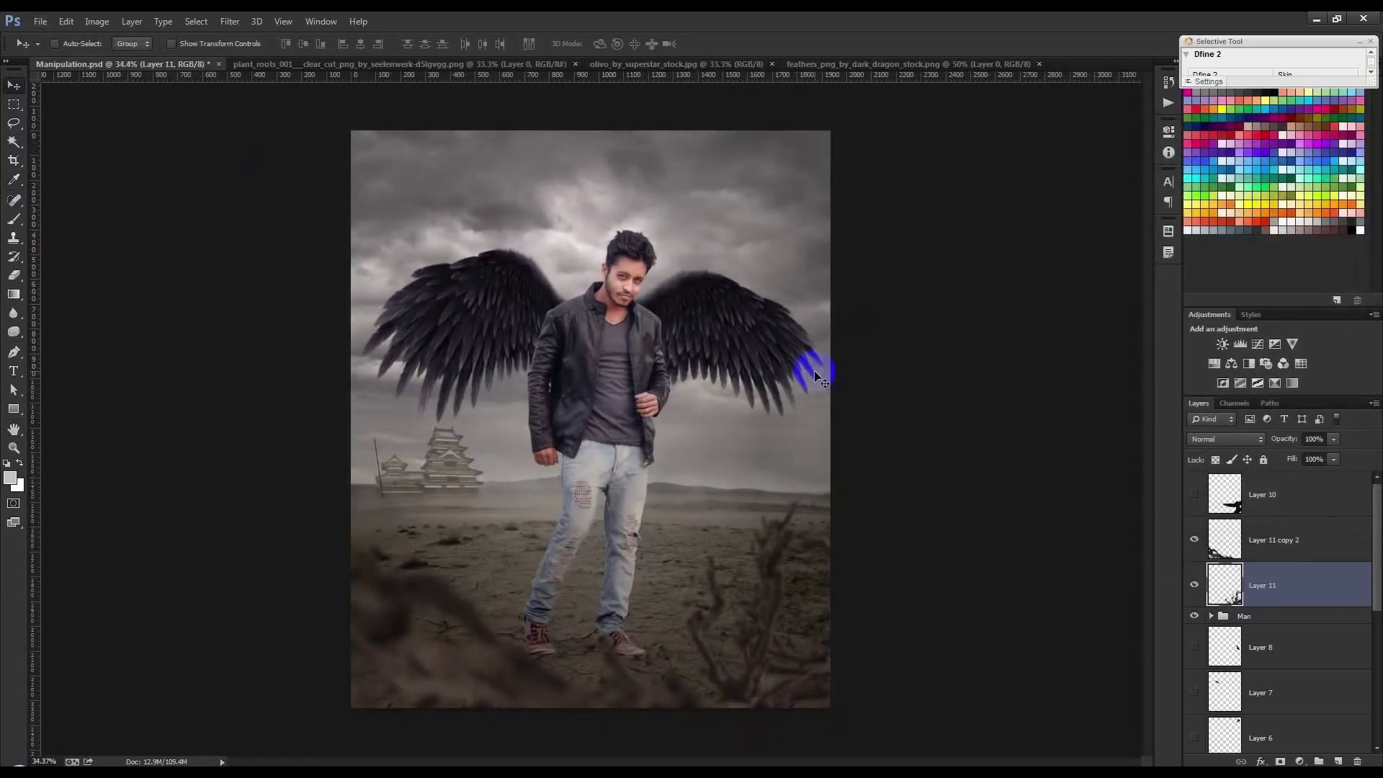
pyautogui.moveTo(344, 503); pyautogui.dragTo(473, 517)
pyautogui.click(1211, 617)
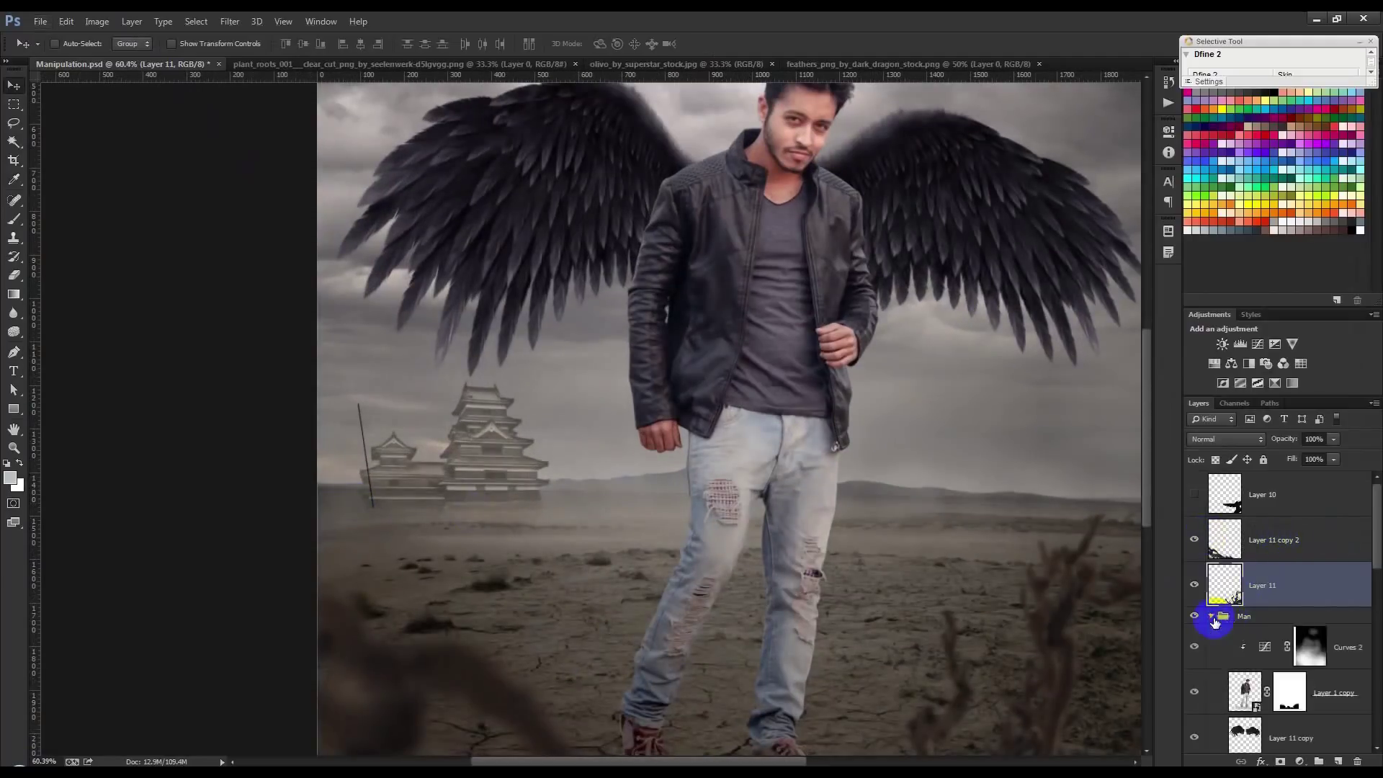
pyautogui.scroll(-3, 1225, 620)
pyautogui.click(1282, 604)
pyautogui.click(16, 277)
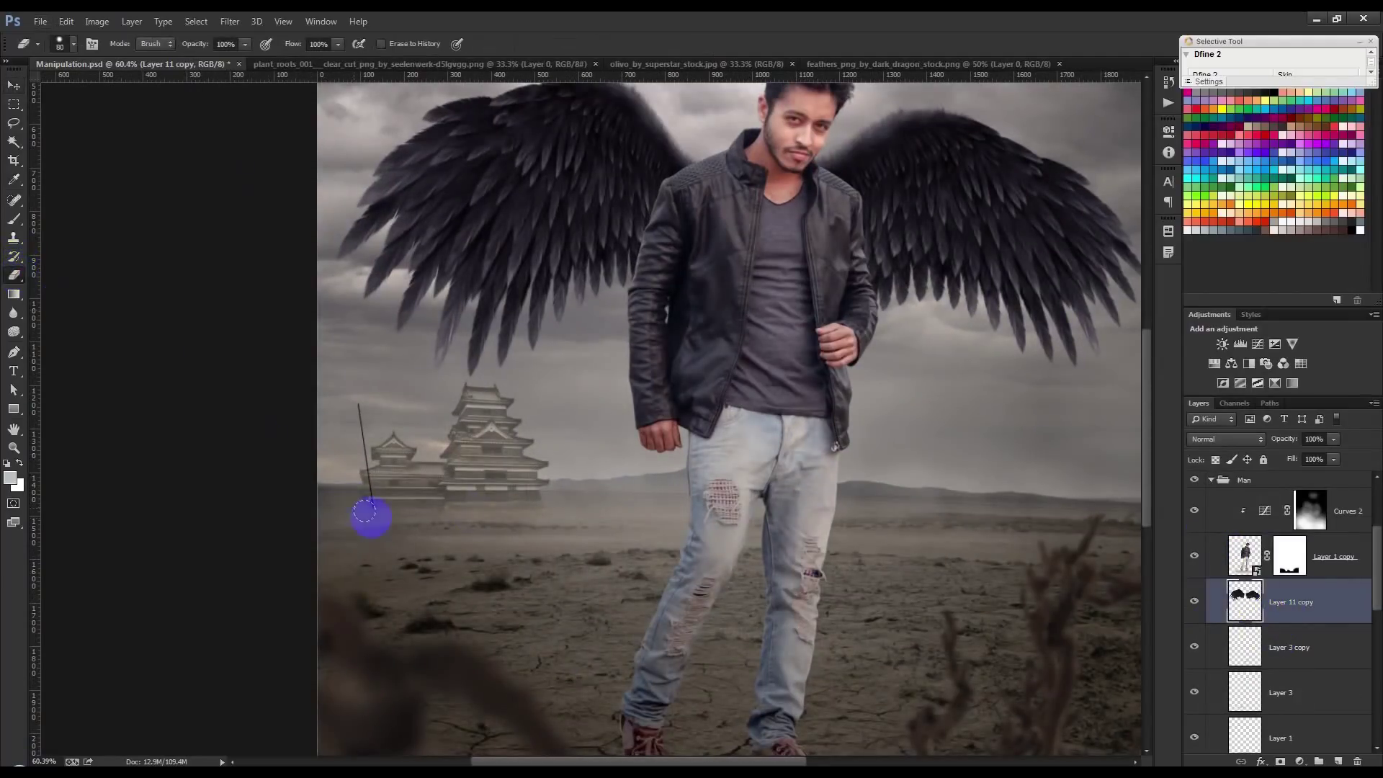
pyautogui.click(14, 85)
pyautogui.scroll(-3, 641, 383)
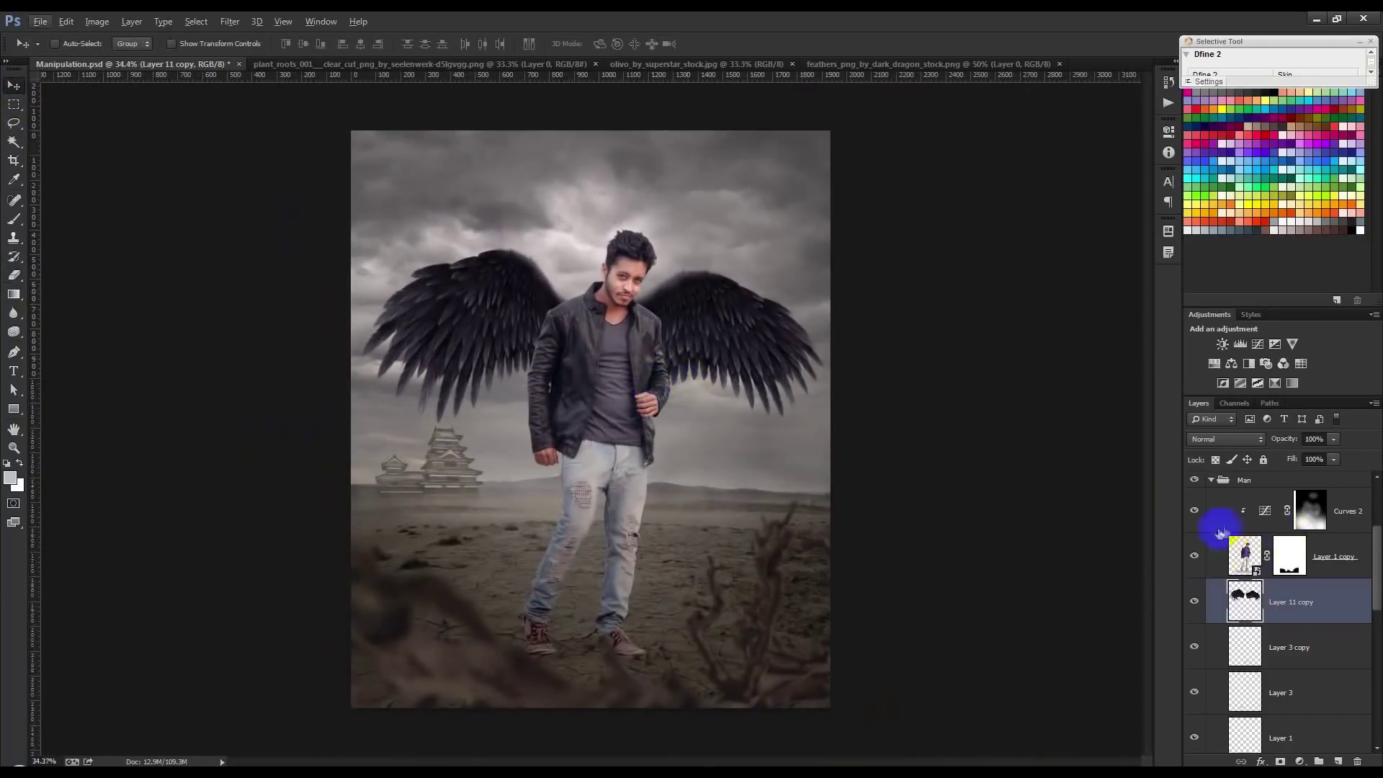
pyautogui.scroll(2, 1219, 534)
pyautogui.click(1214, 570)
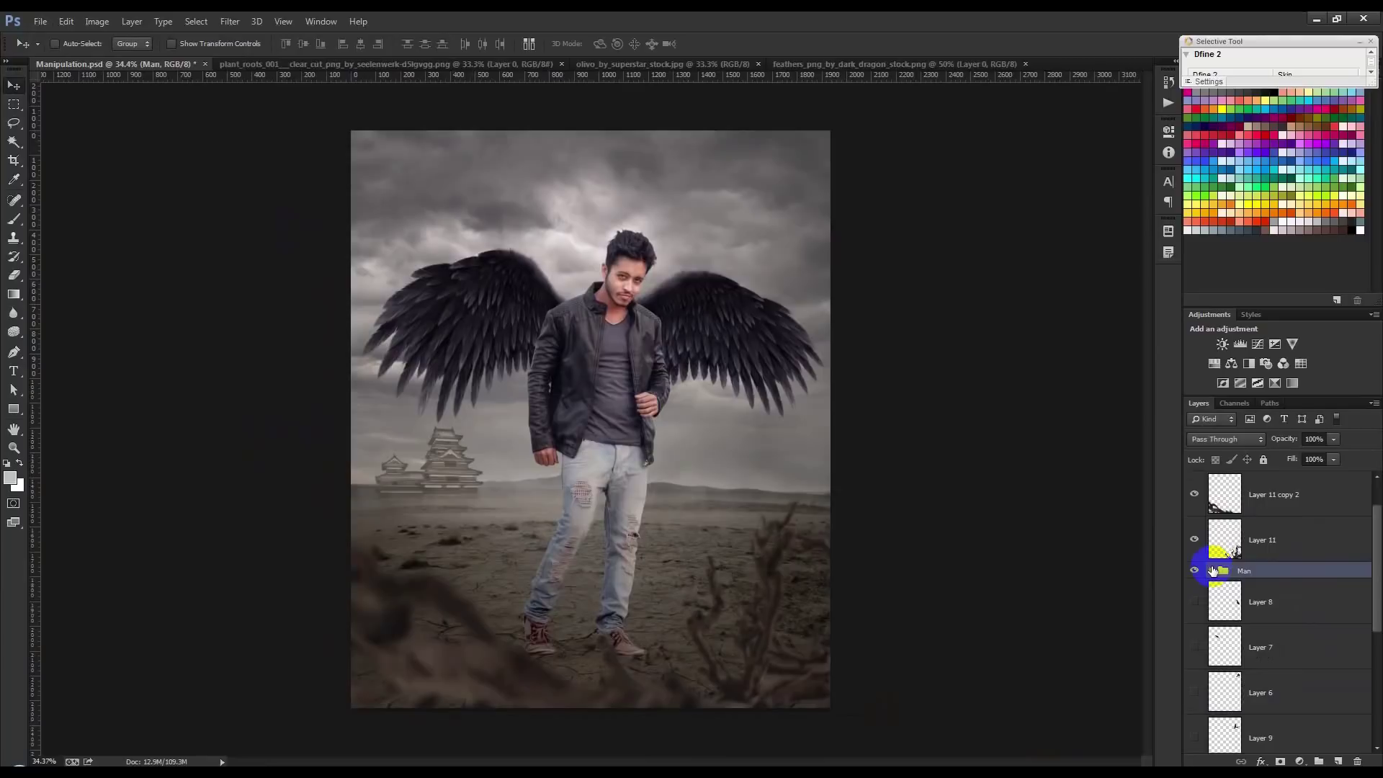
pyautogui.click(1260, 602)
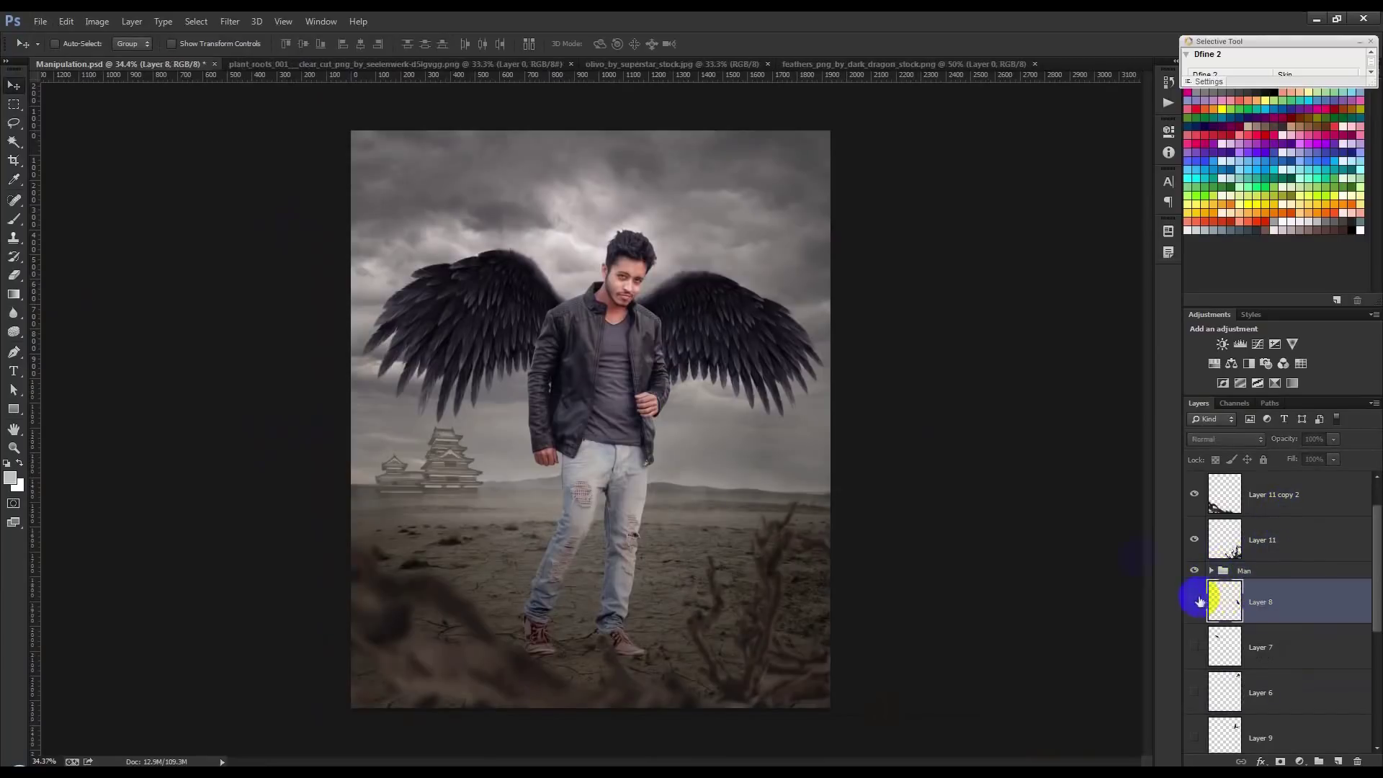
pyautogui.click(673, 63)
# Close the plant_roots image and return to the olivo photo
pyautogui.click(529, 64)
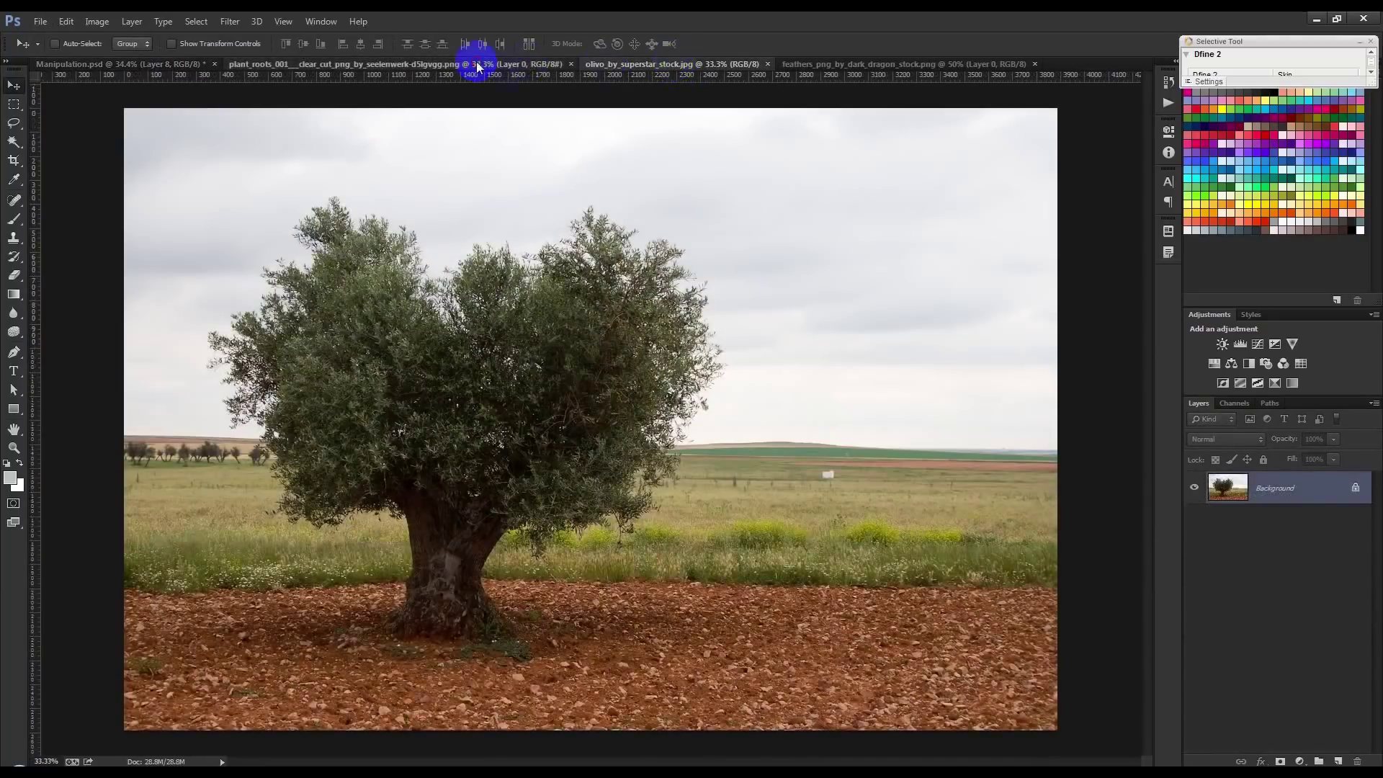
pyautogui.click(570, 63)
pyautogui.click(567, 65)
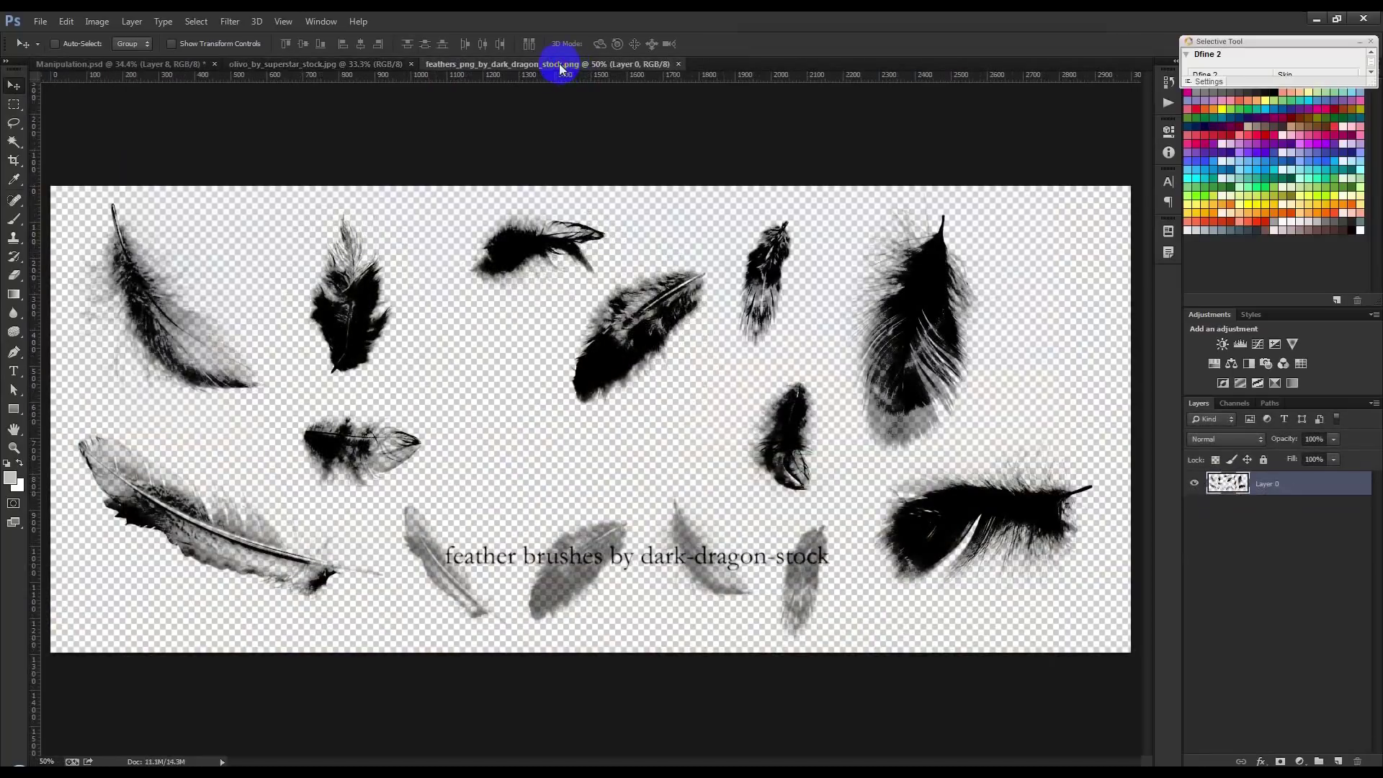
pyautogui.click(370, 64)
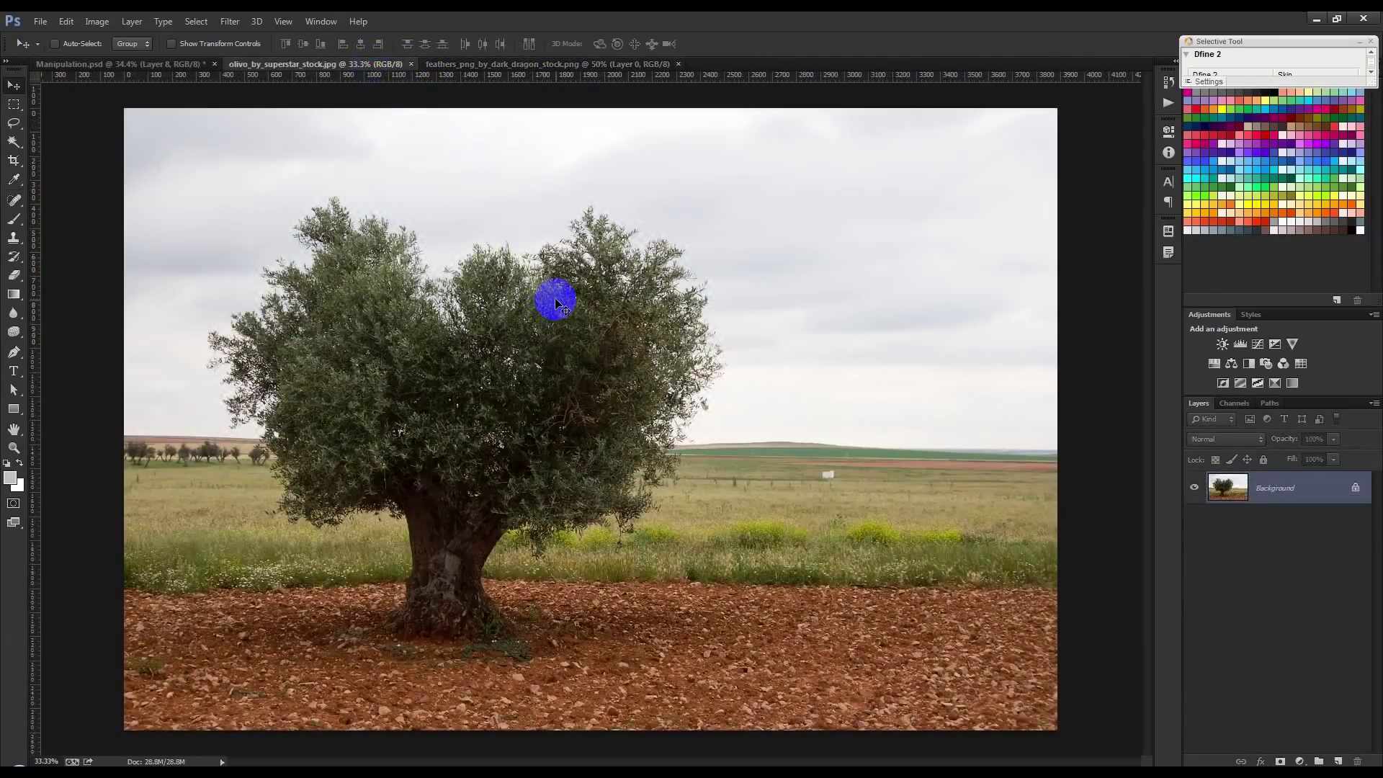
# Try Hue/Saturation lightness −40 on the olive photo, then discard it
pyautogui.click(85, 16)
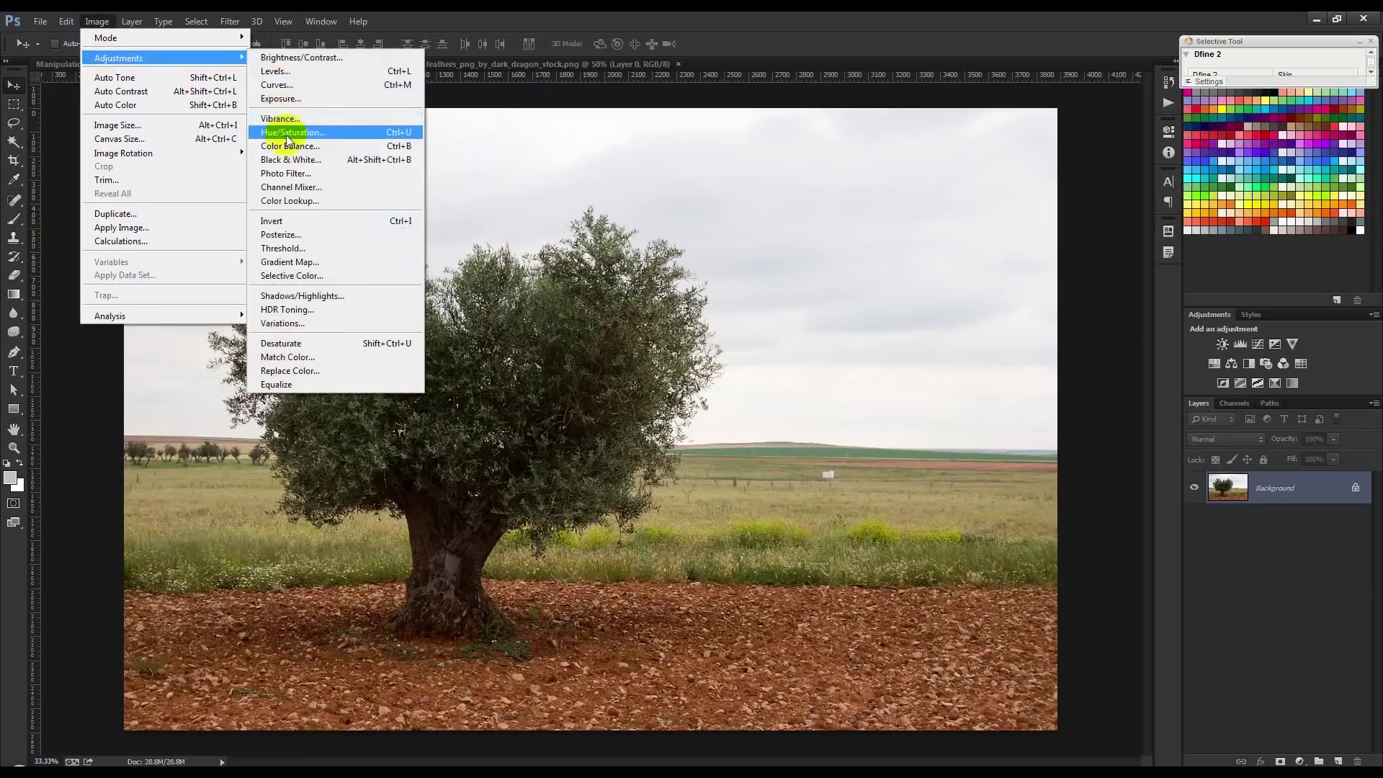
pyautogui.click(274, 131)
pyautogui.moveTo(818, 353); pyautogui.dragTo(795, 353)
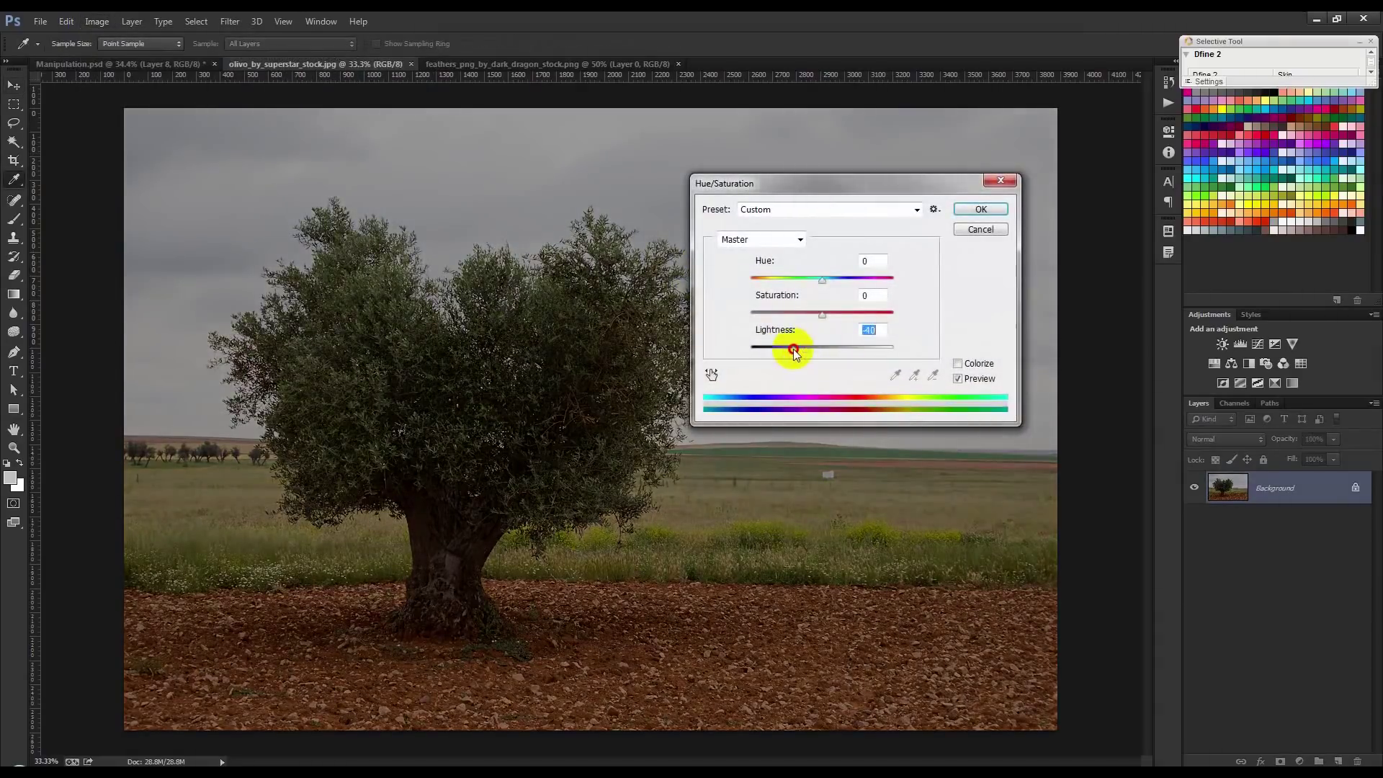
pyautogui.click(982, 229)
# Magic Wand select the grey sky around the olive tree, adding missed patches
pyautogui.press('v')
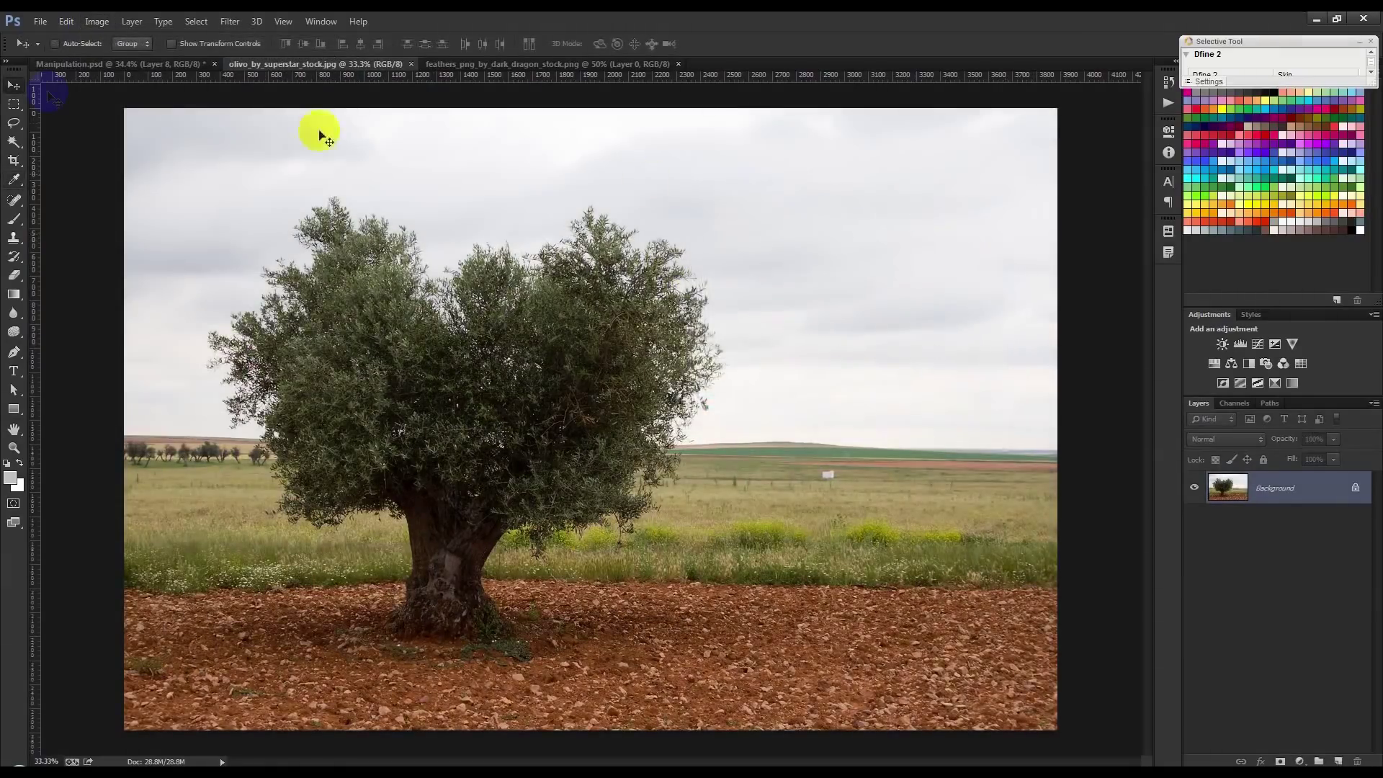
pyautogui.click(13, 141)
pyautogui.click(232, 171)
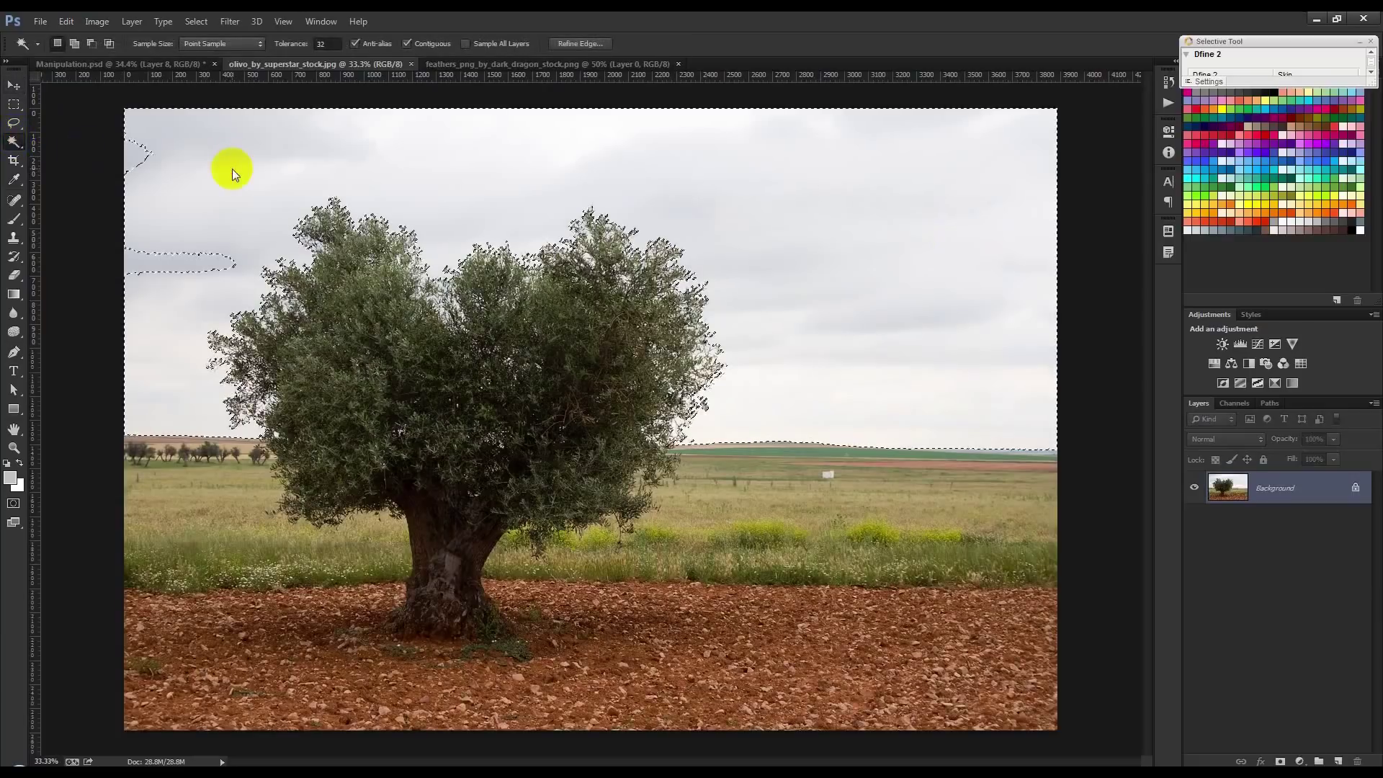
pyautogui.keyDown('shift'); pyautogui.click(155, 257); pyautogui.keyUp('shift')
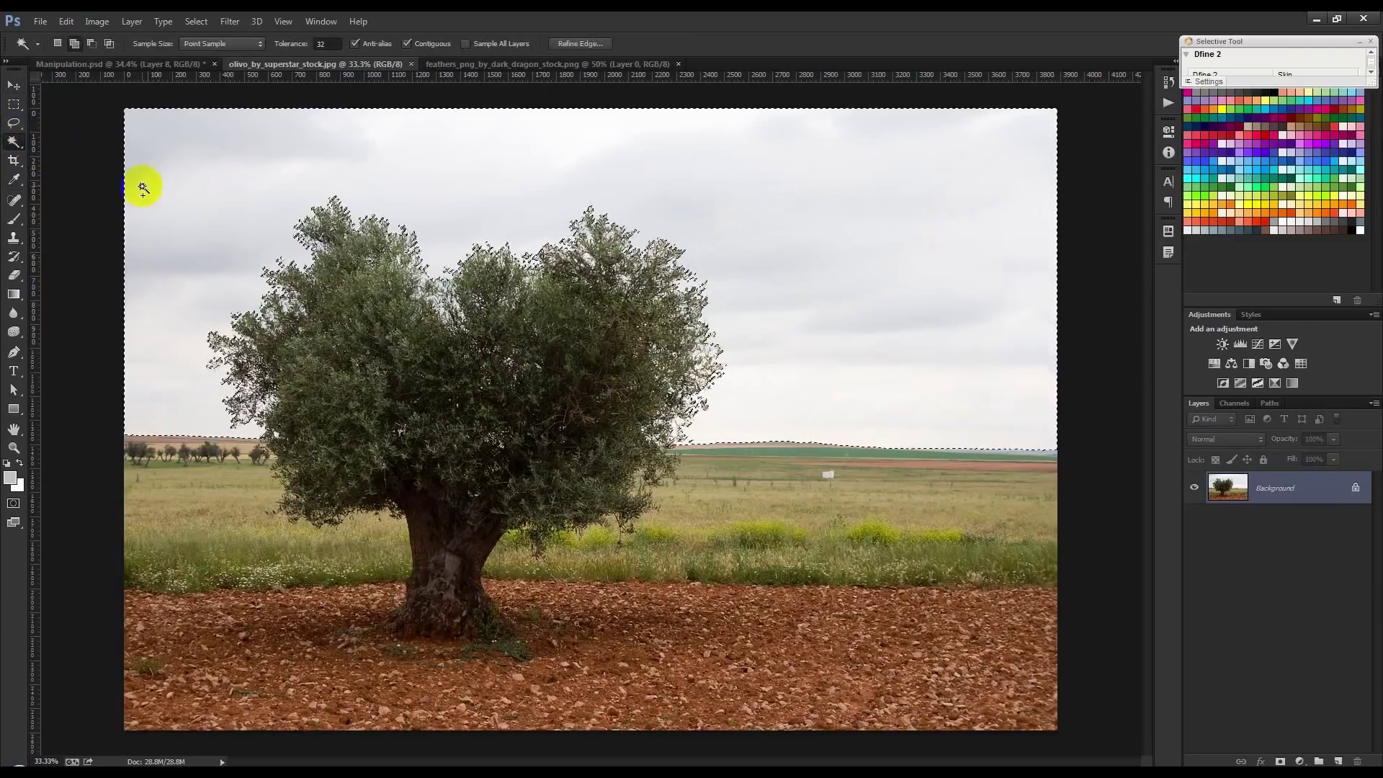
pyautogui.keyDown('shift'); pyautogui.click(290, 111); pyautogui.keyUp('shift')
# Select the sky via Color Range, invert to the tree, and add a layer mask
pyautogui.click(196, 21)
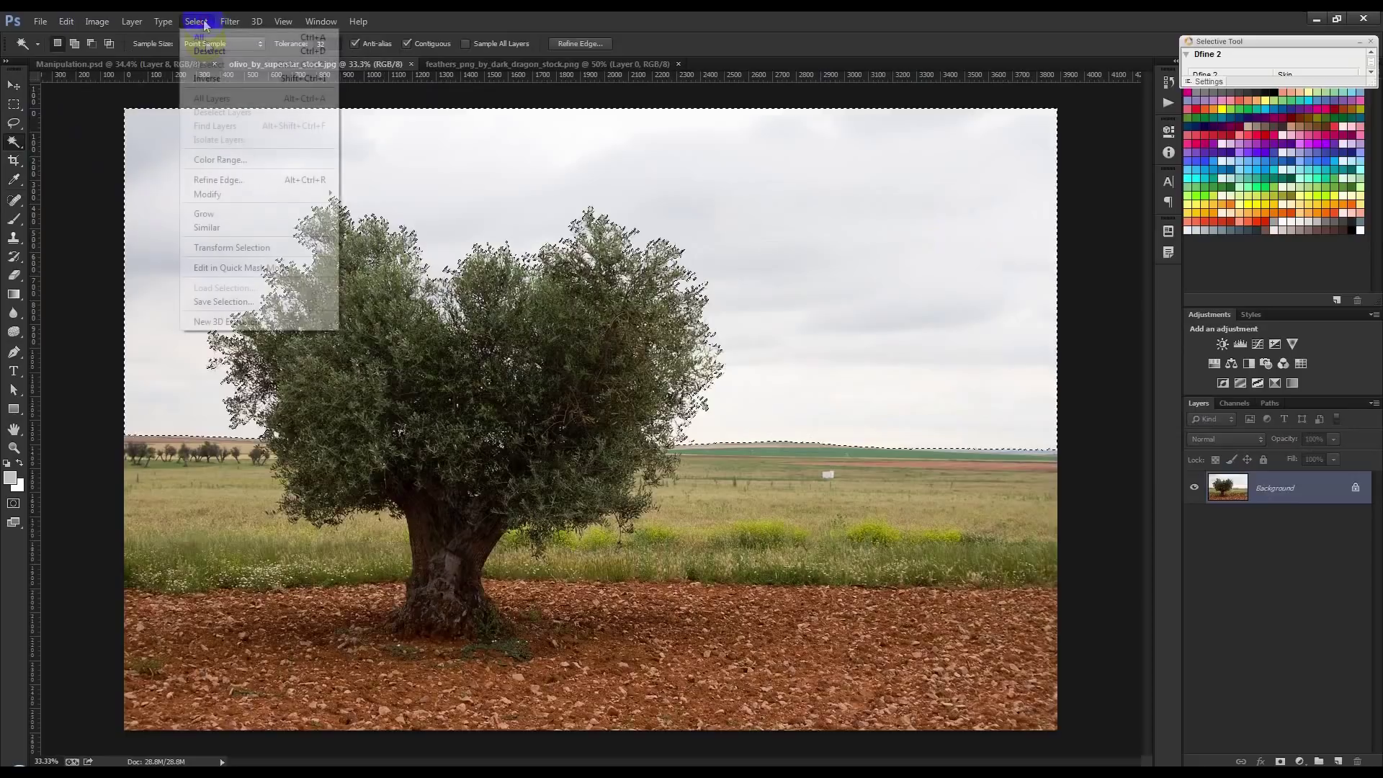
pyautogui.click(232, 155)
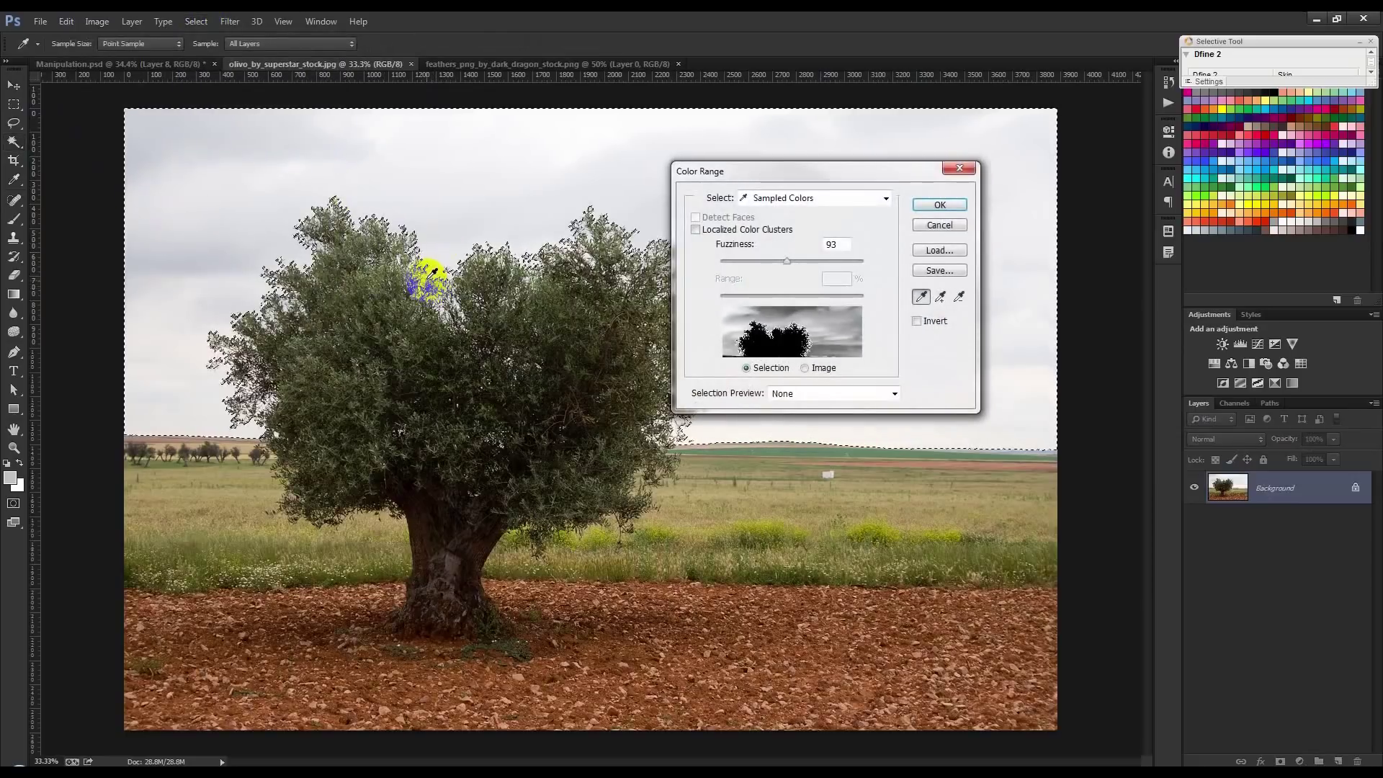
pyautogui.click(441, 275)
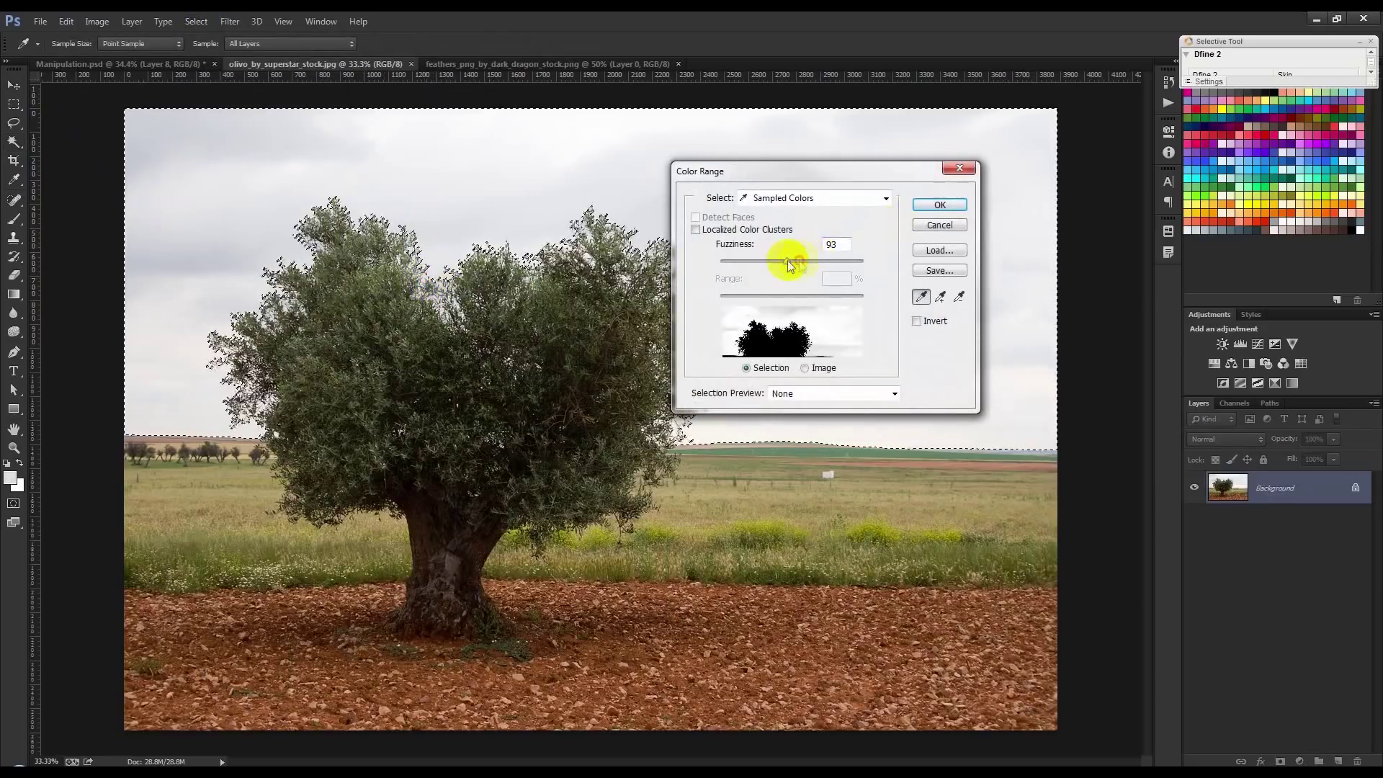
pyautogui.click(940, 203)
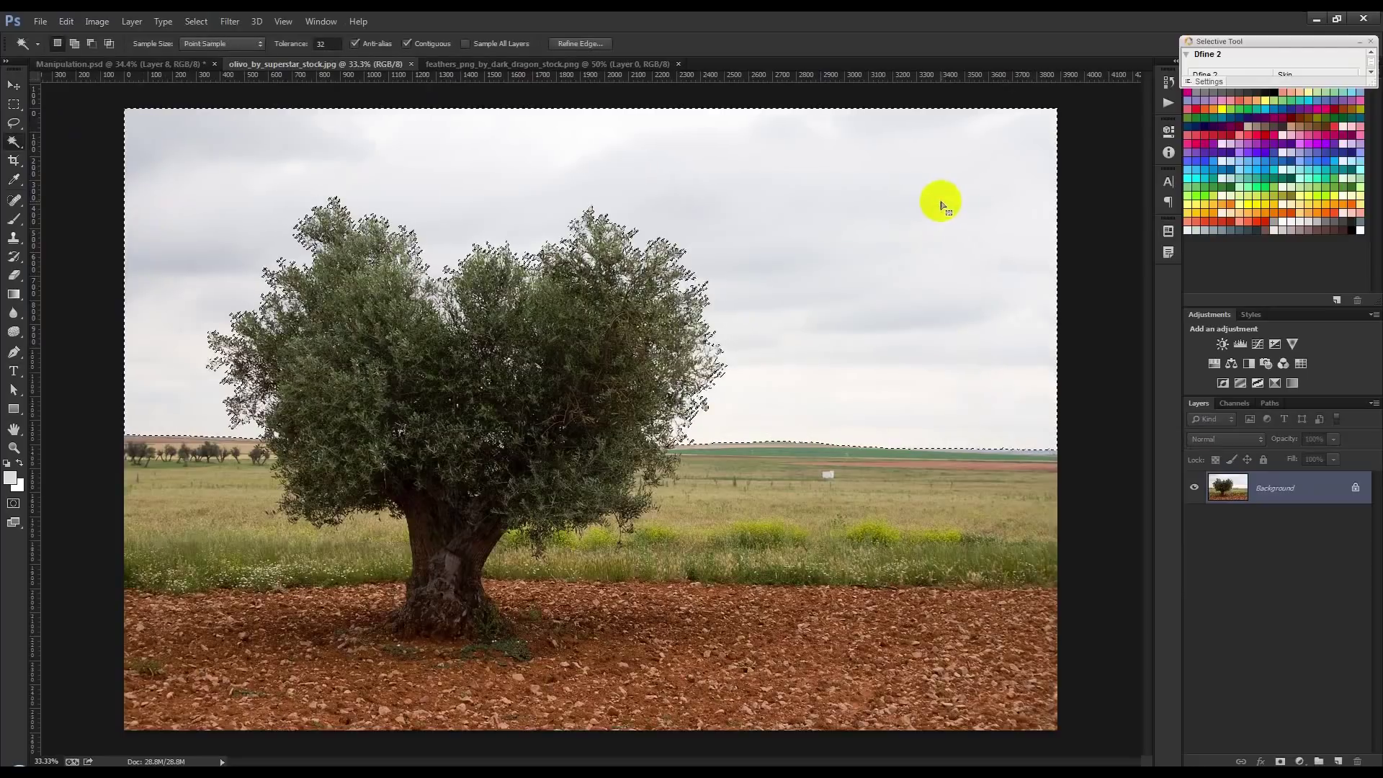
pyautogui.hotkey('ctrl', 'shift', 'i')
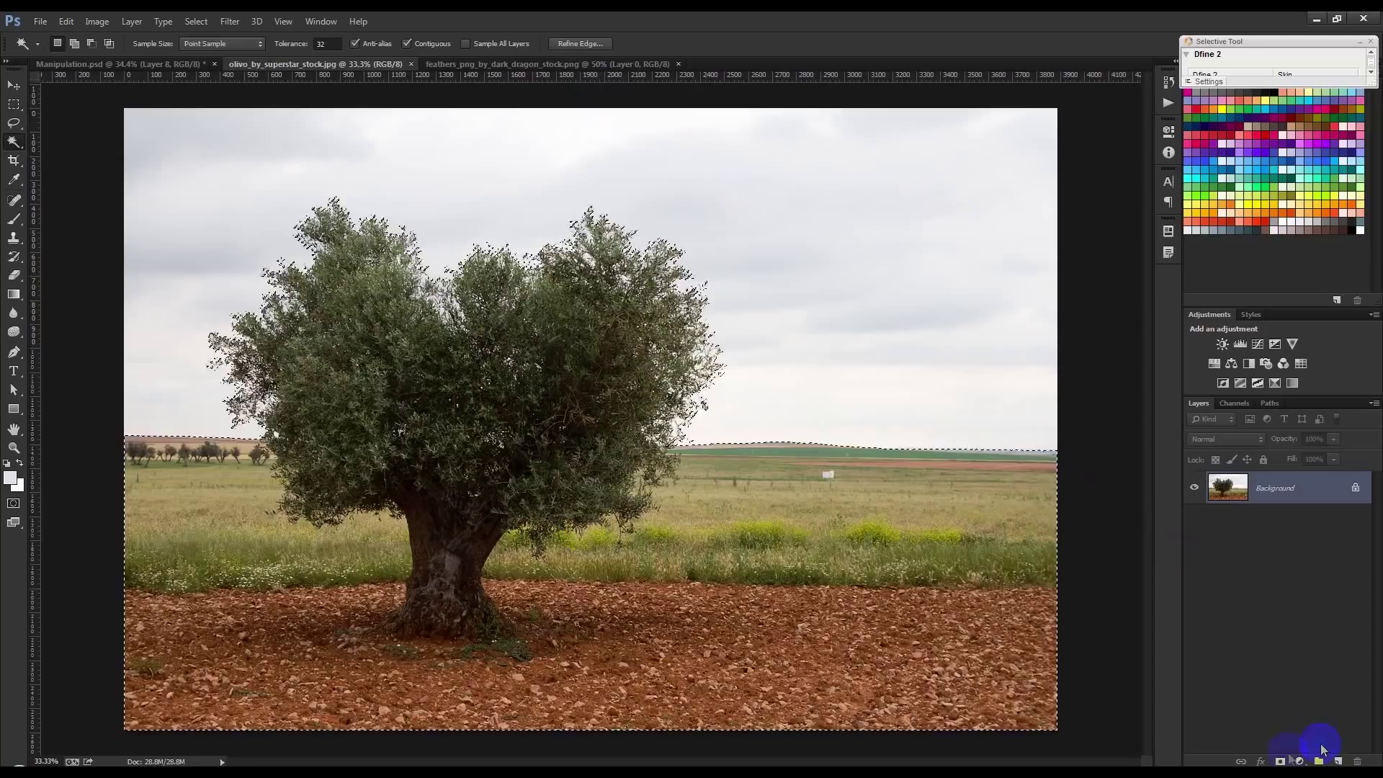
pyautogui.click(1282, 762)
# Open Refine Mask on the olive layer and brush the tree's left edge and treetop
pyautogui.rightClick(1273, 484)
pyautogui.click(1229, 605)
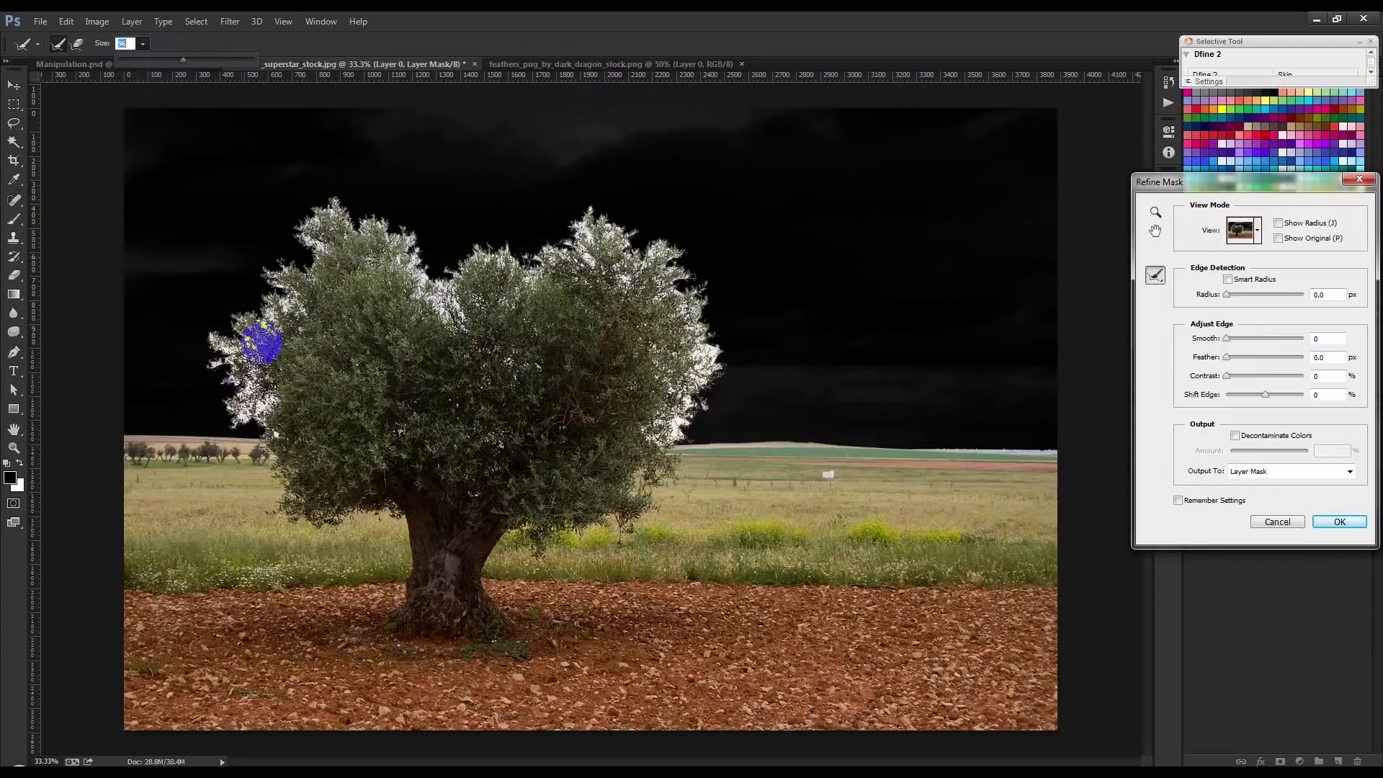
pyautogui.moveTo(274, 423); pyautogui.dragTo(258, 424)
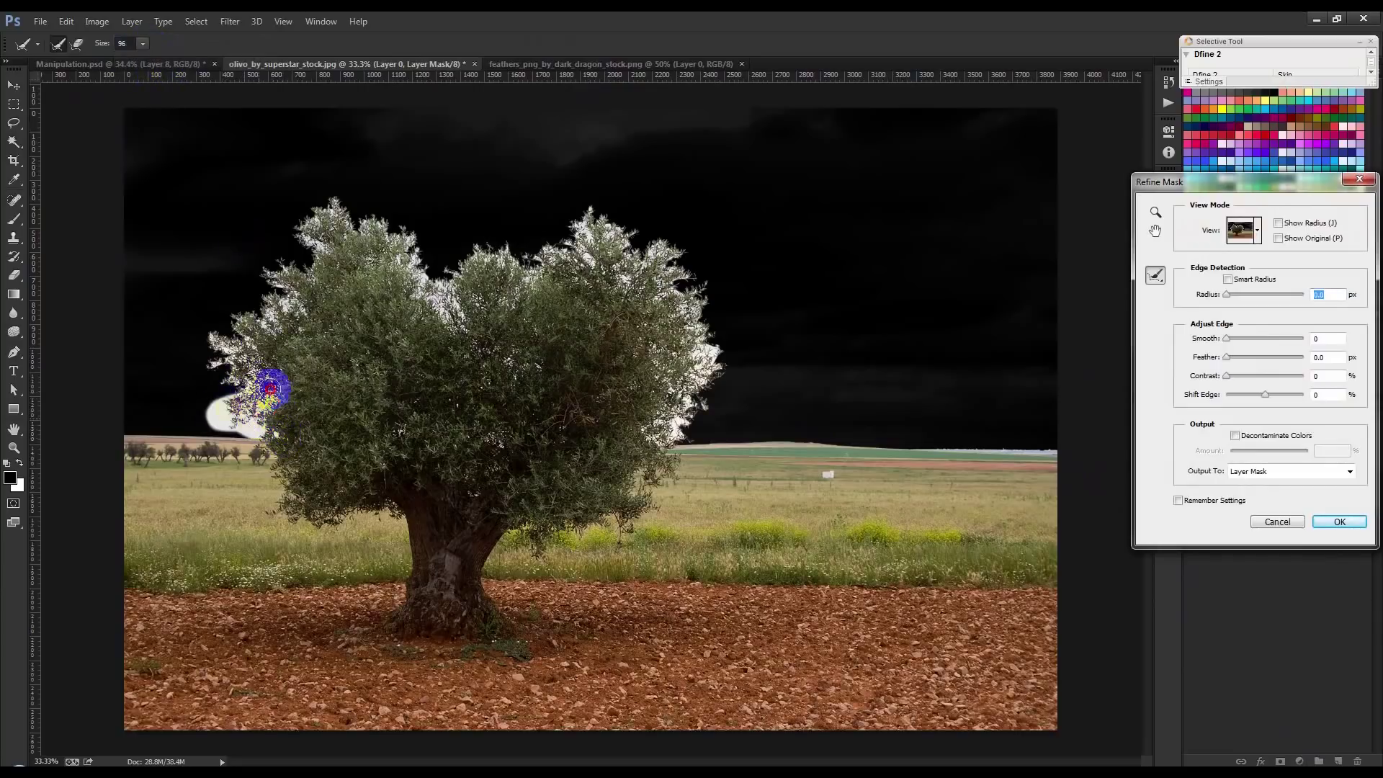
pyautogui.moveTo(212, 336); pyautogui.dragTo(243, 316)
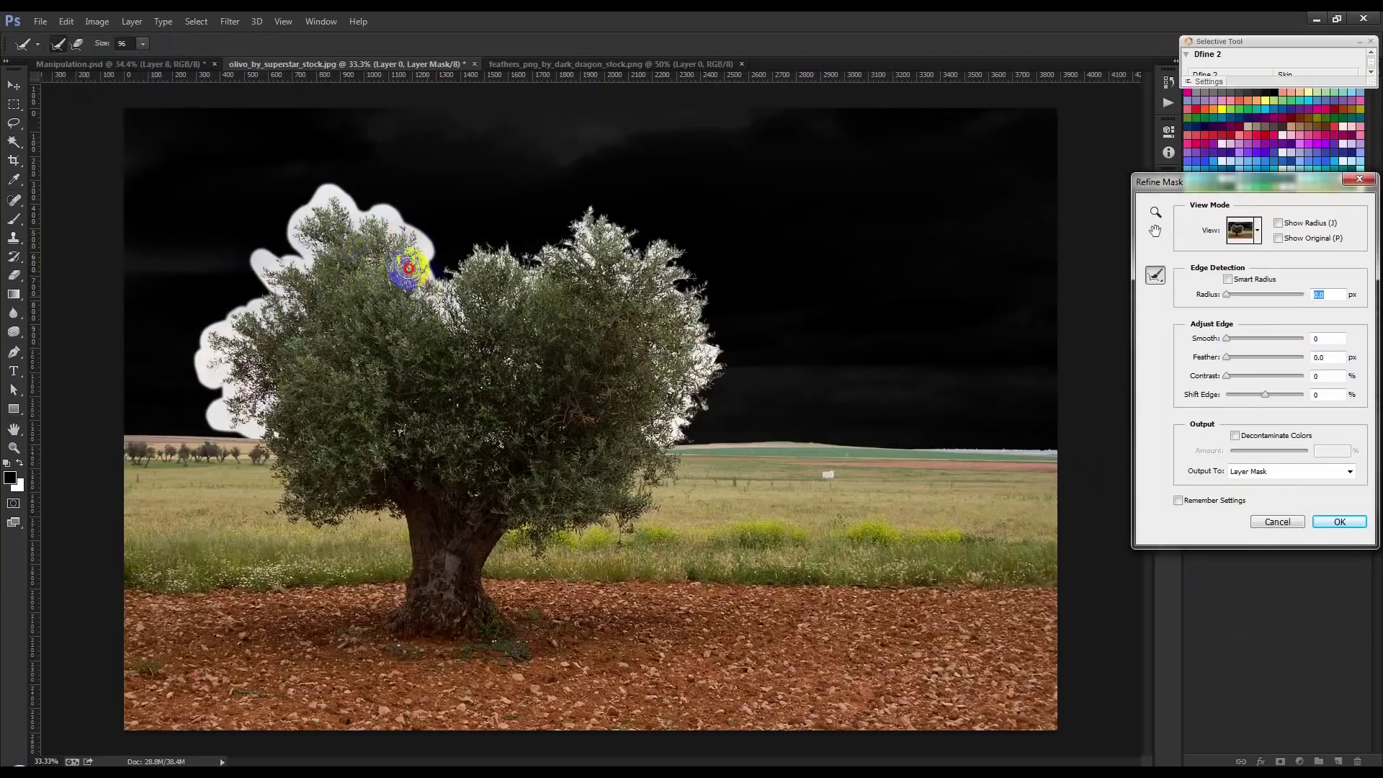
pyautogui.moveTo(466, 255)
pyautogui.mouseDown()
pyautogui.moveTo(540, 247)
pyautogui.moveTo(563, 226)
pyautogui.moveTo(651, 225)
pyautogui.moveTo(649, 247)
pyautogui.moveTo(702, 281)
pyautogui.moveTo(685, 297)
pyautogui.moveTo(711, 348)
pyautogui.moveTo(690, 418)
pyautogui.mouseUp()
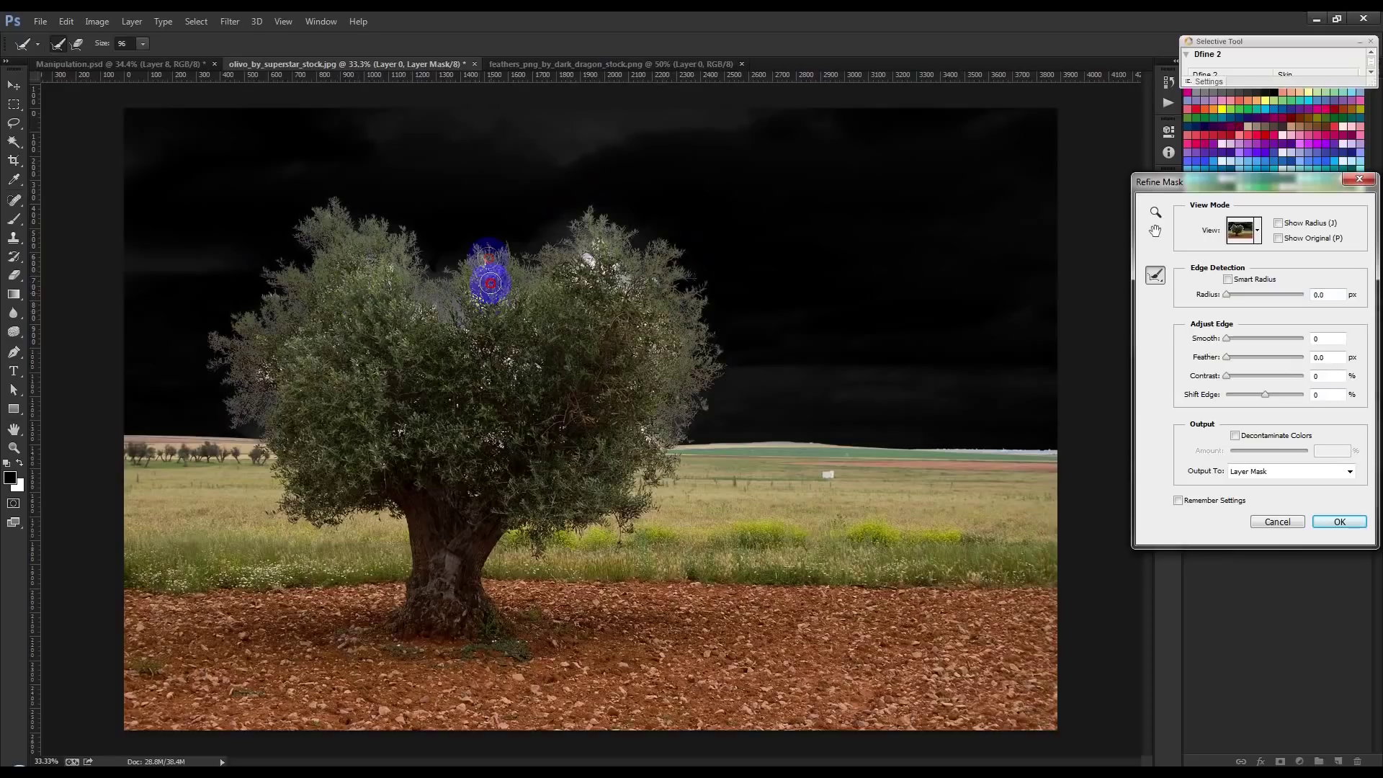
pyautogui.moveTo(481, 263); pyautogui.dragTo(402, 275)
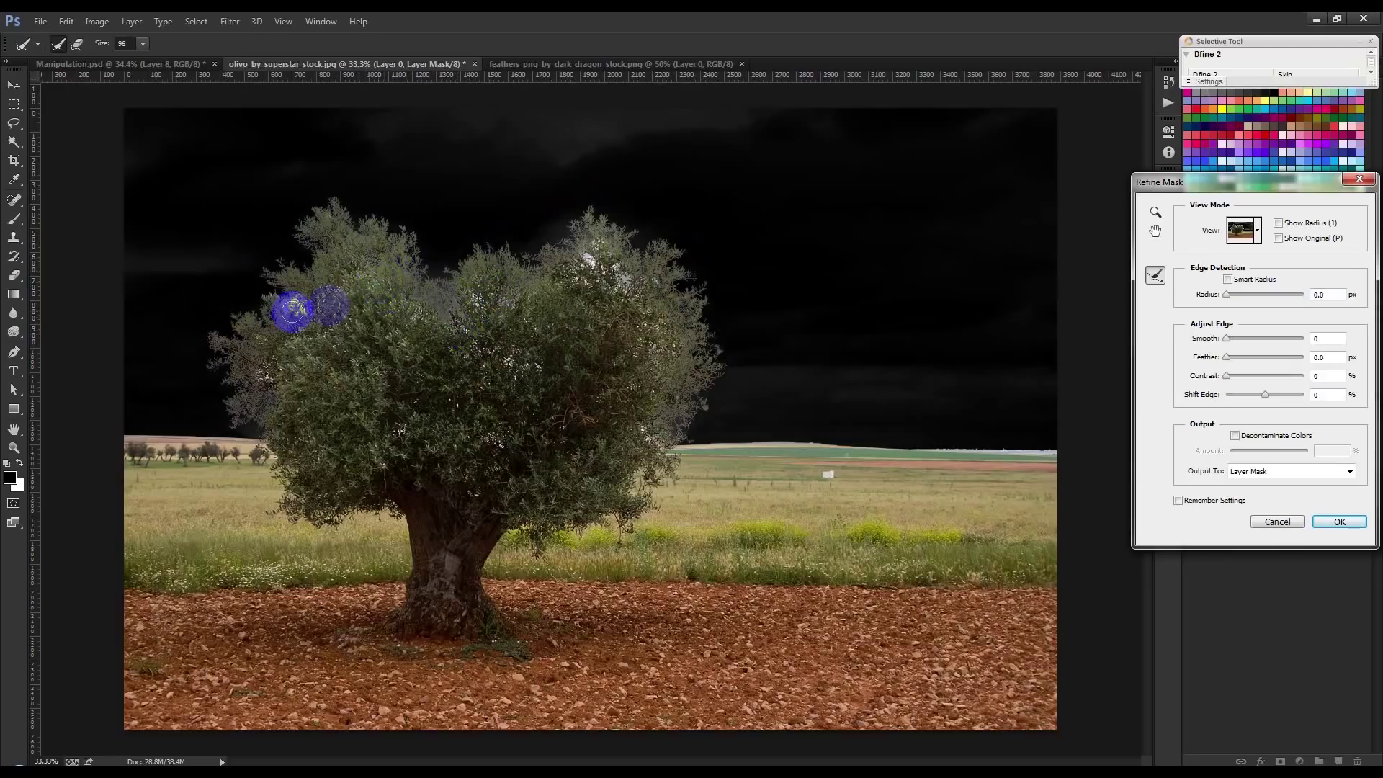
# Brush the remaining foliage edges with a slightly larger brush and apply the refined mask
pyautogui.moveTo(306, 309); pyautogui.dragTo(254, 297)
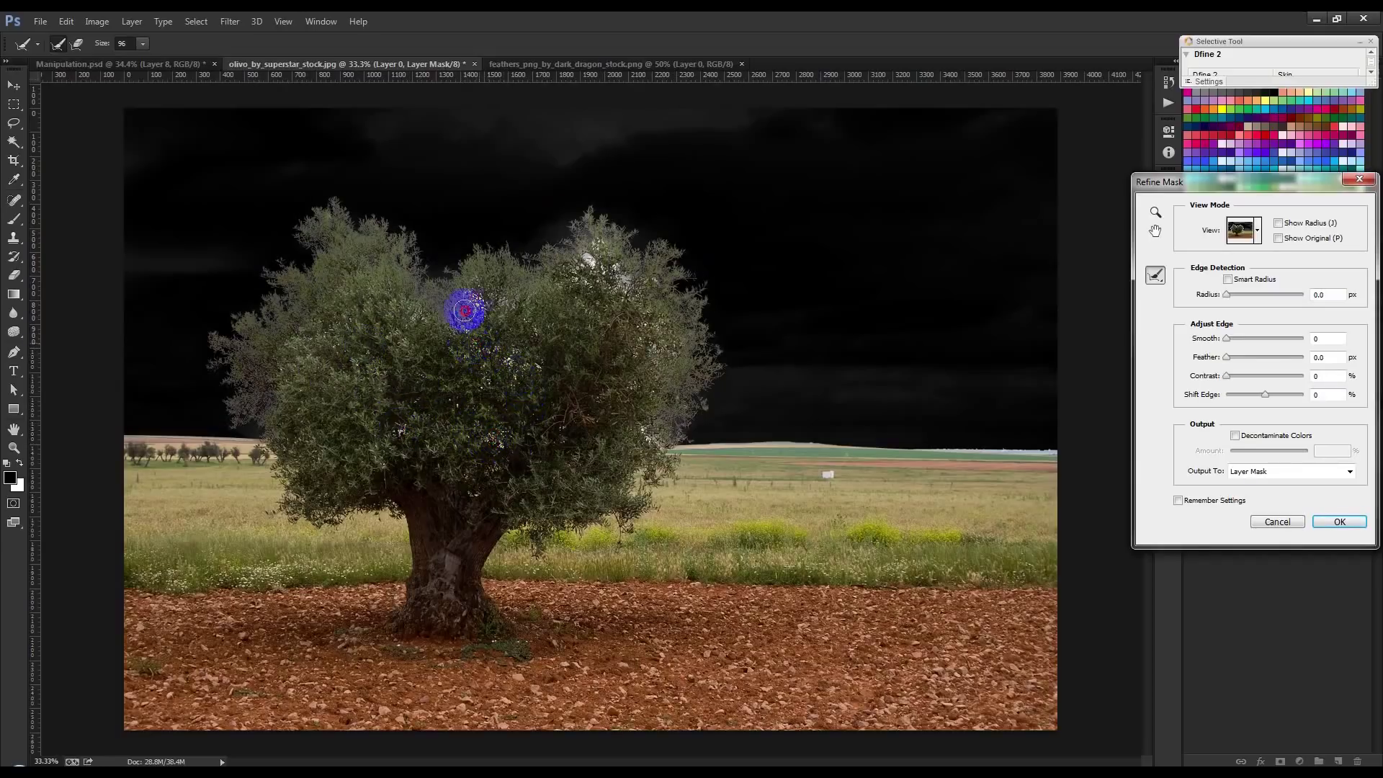
pyautogui.moveTo(507, 315)
pyautogui.mouseDown()
pyautogui.moveTo(577, 271)
pyautogui.moveTo(648, 306)
pyautogui.mouseUp()
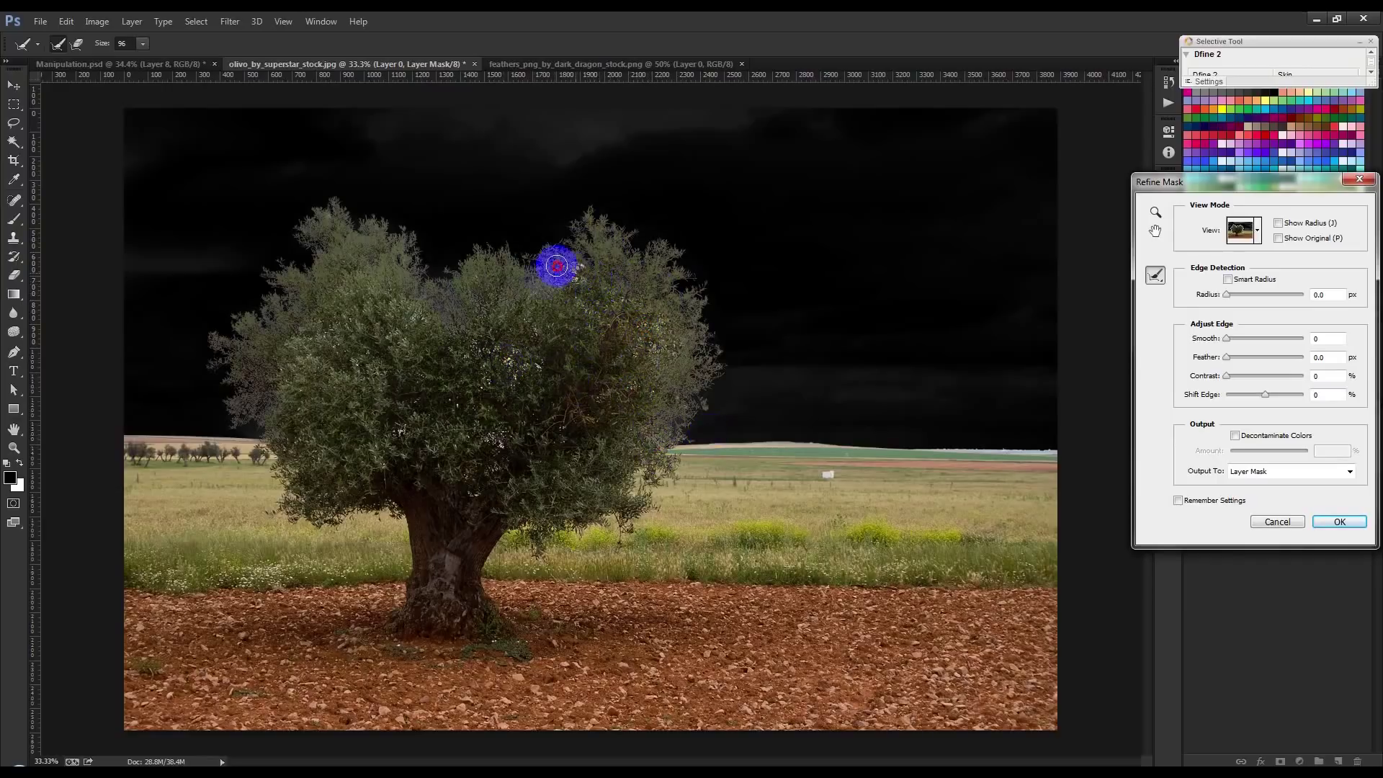
pyautogui.moveTo(466, 275)
pyautogui.mouseDown()
pyautogui.moveTo(408, 333)
pyautogui.moveTo(330, 348)
pyautogui.moveTo(401, 431)
pyautogui.moveTo(477, 432)
pyautogui.mouseUp()
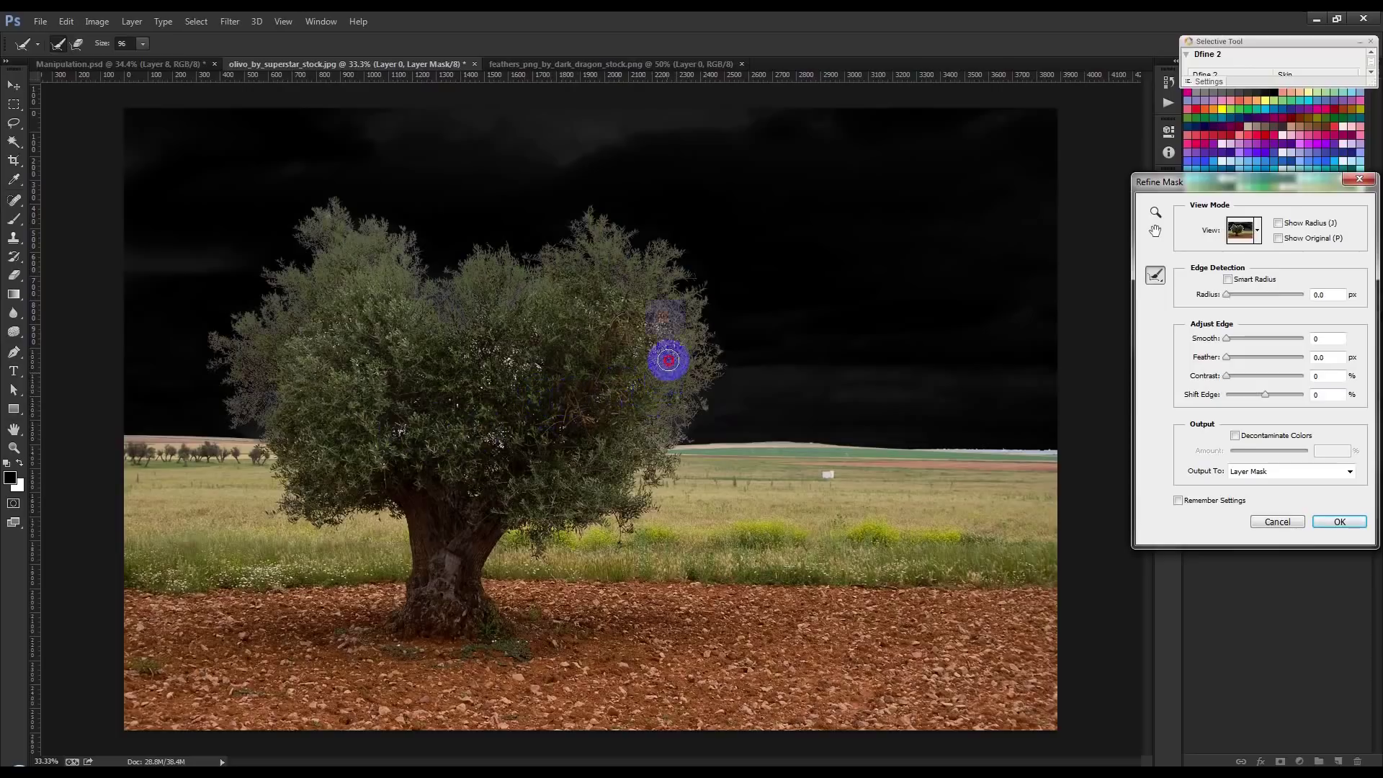
pyautogui.moveTo(668, 361); pyautogui.dragTo(617, 333)
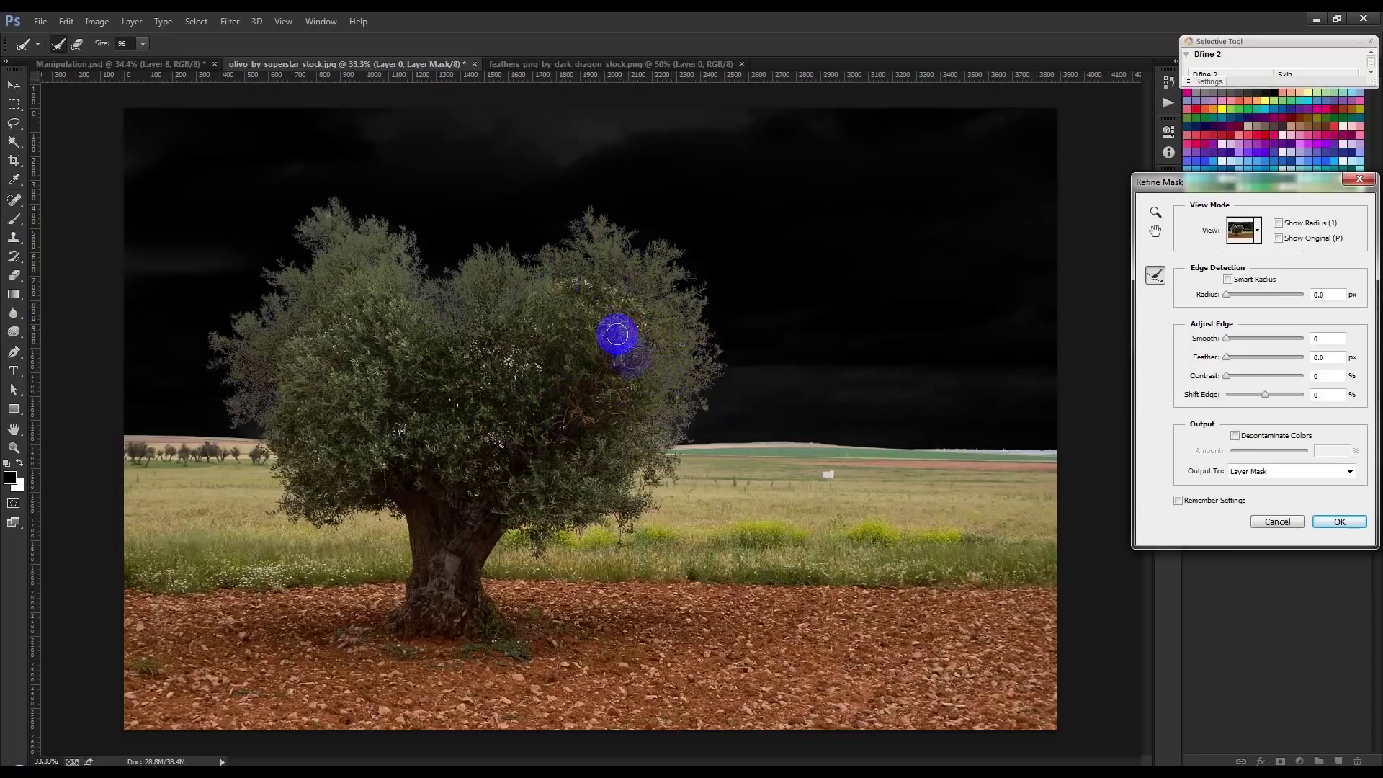
pyautogui.press(']')
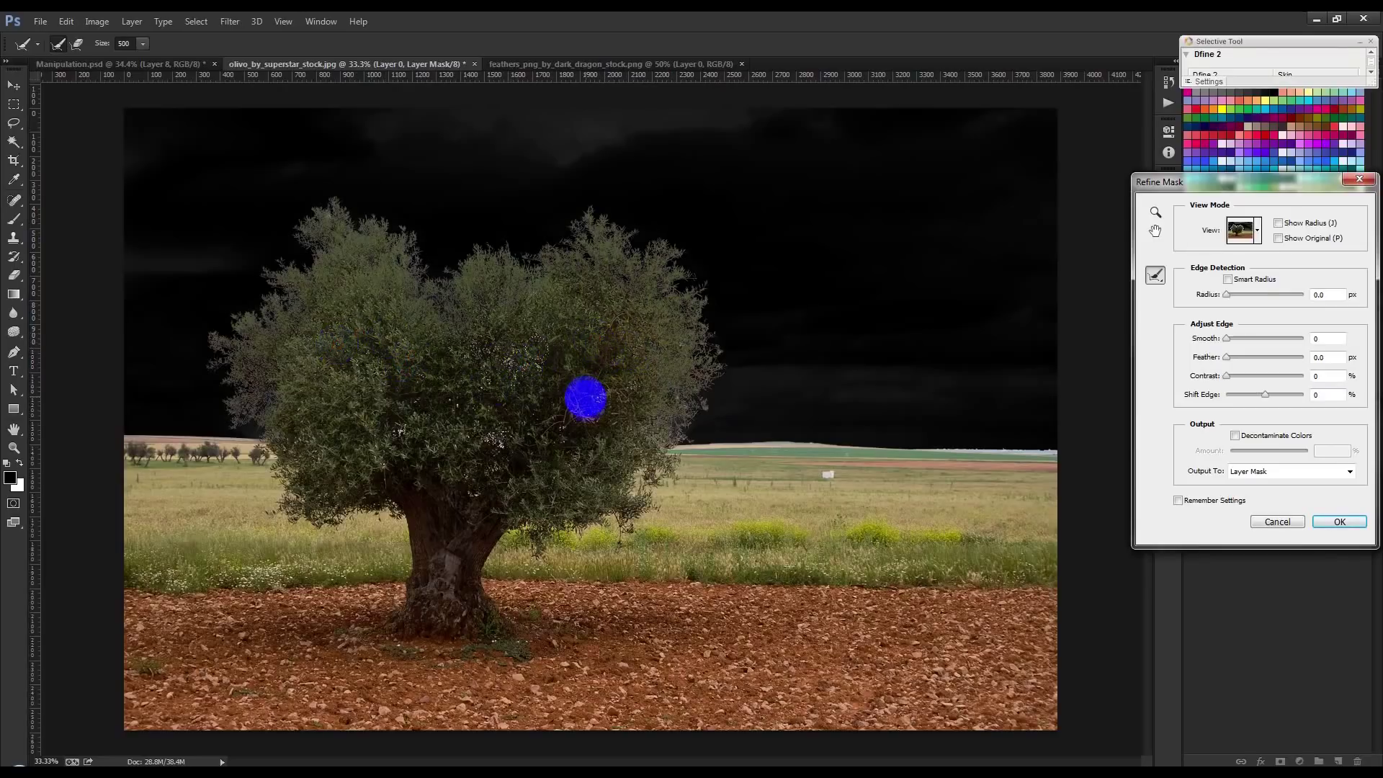
pyautogui.moveTo(413, 452)
pyautogui.mouseDown()
pyautogui.moveTo(325, 445)
pyautogui.moveTo(432, 426)
pyautogui.moveTo(605, 447)
pyautogui.moveTo(686, 388)
pyautogui.moveTo(769, 404)
pyautogui.mouseUp()
pyautogui.moveTo(982, 432); pyautogui.dragTo(1077, 460)
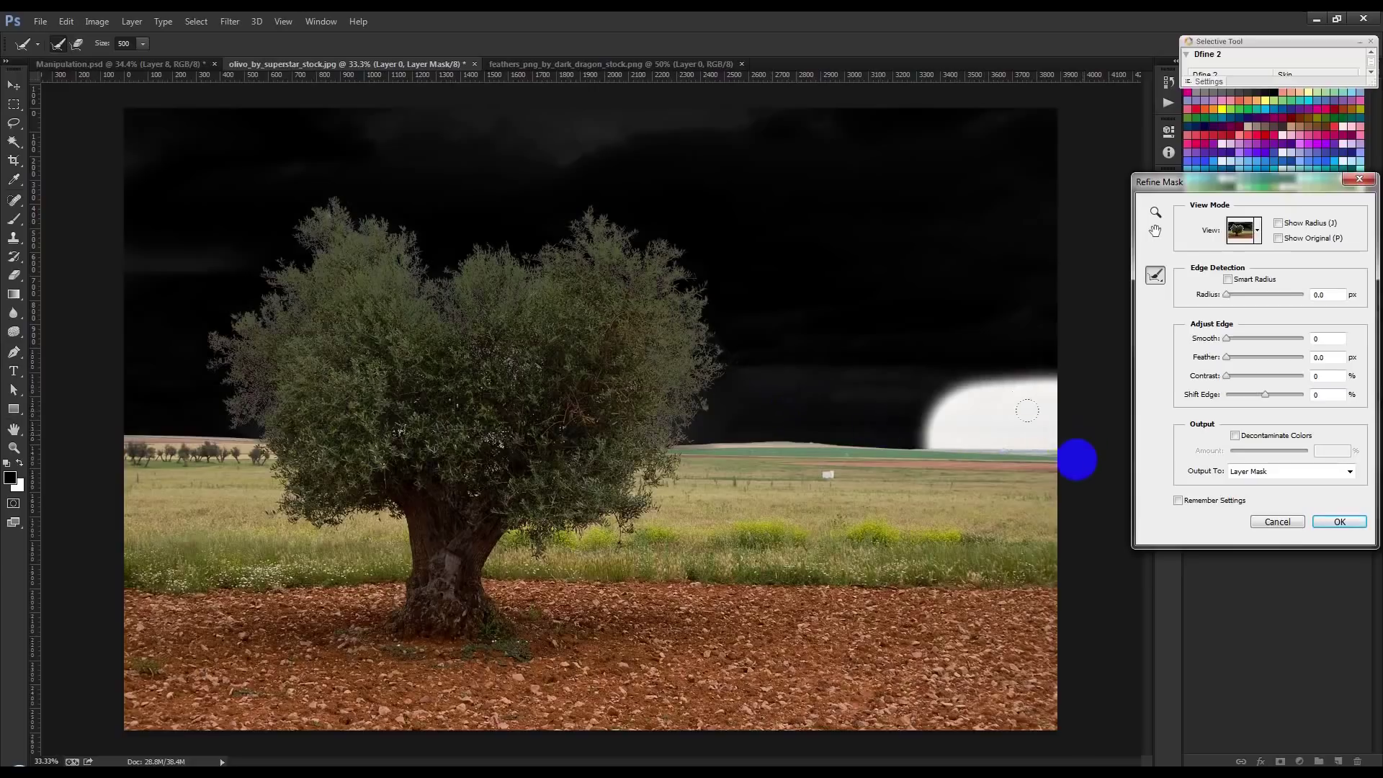
pyautogui.click(1339, 522)
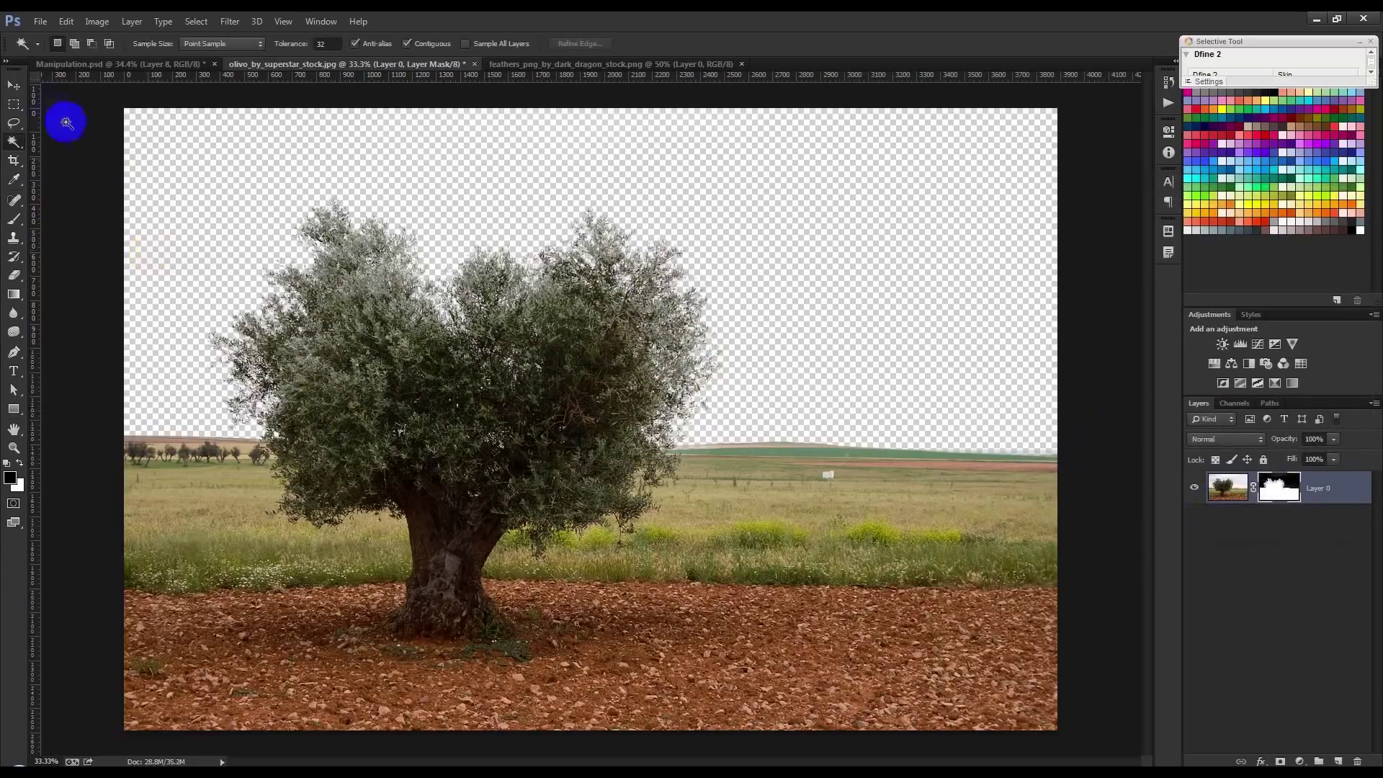
# Drag the olive tree layer into the Manipulation composite and place it just above Background
pyautogui.click(13, 86)
pyautogui.moveTo(440, 316); pyautogui.dragTo(229, 103)
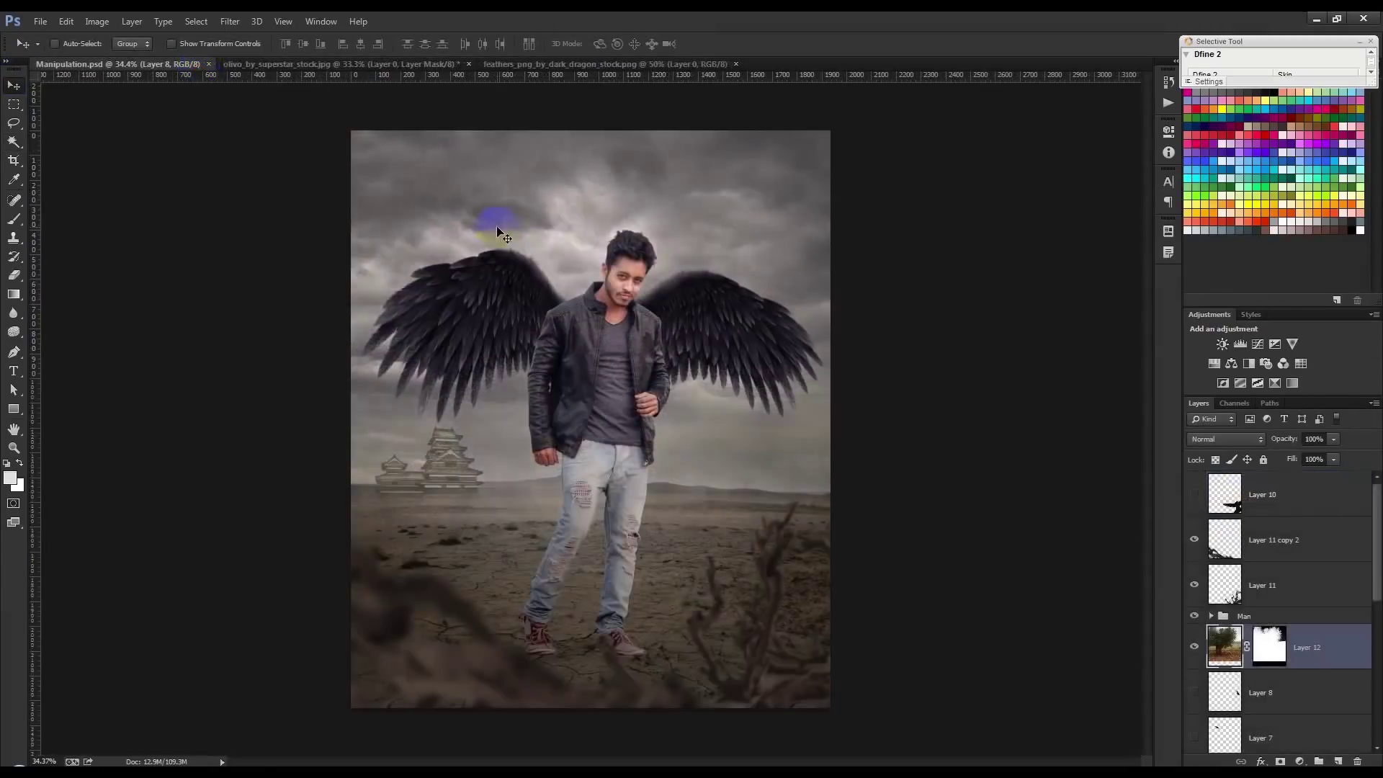
pyautogui.moveTo(229, 103); pyautogui.dragTo(497, 236)
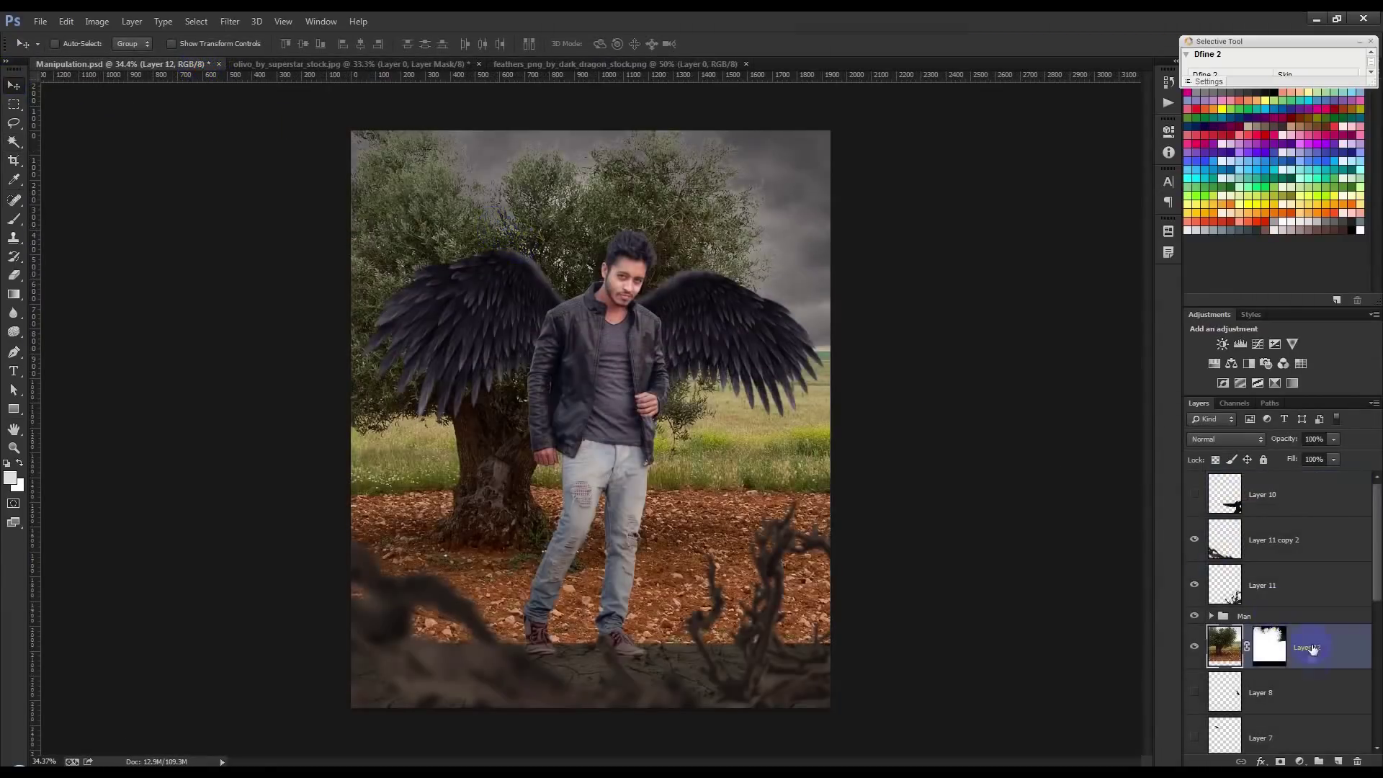
pyautogui.moveTo(1313, 649); pyautogui.dragTo(1311, 758)
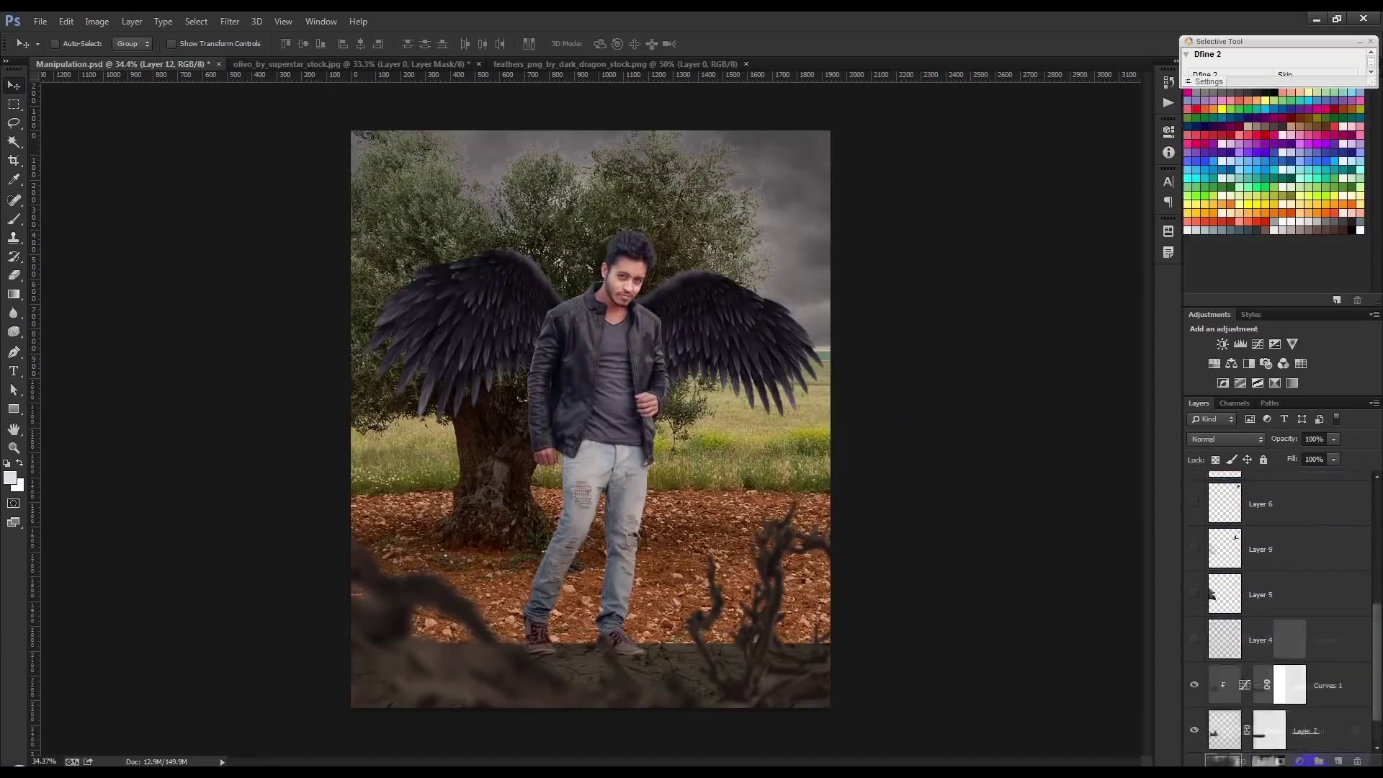
pyautogui.moveTo(1300, 761); pyautogui.dragTo(1281, 710)
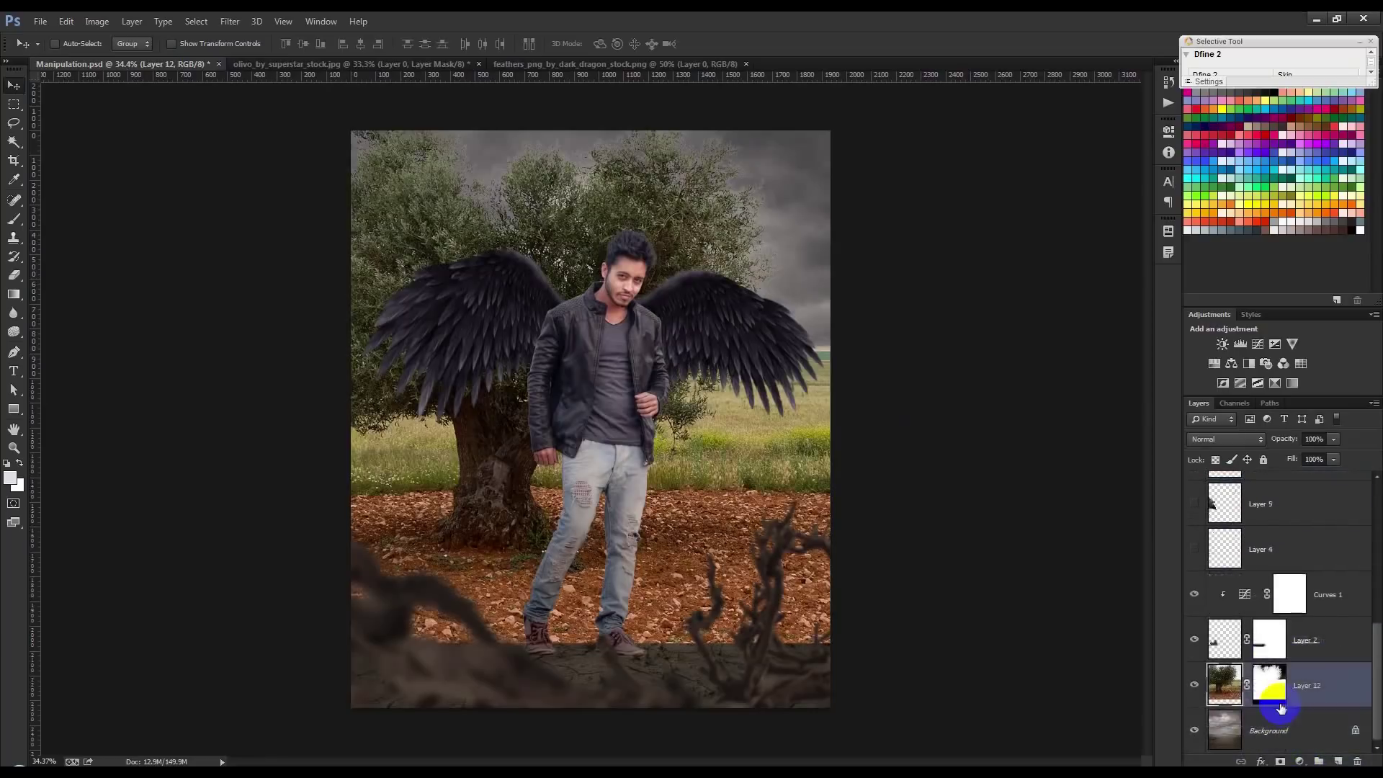
# Free Transform the tree to about half size on the right, then hide the winged man
pyautogui.hotkey('ctrl', 't')
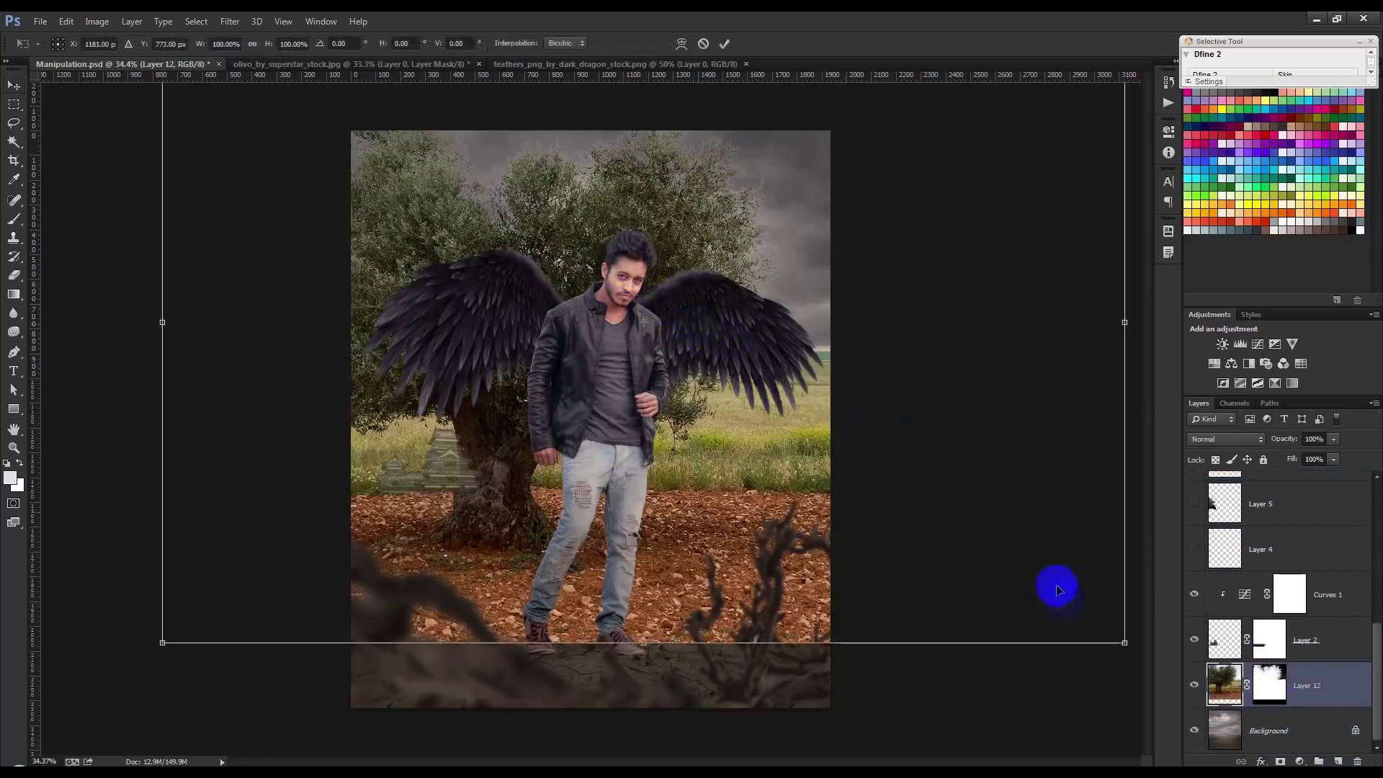
pyautogui.moveTo(1124, 641)
pyautogui.mouseDown()
pyautogui.moveTo(852, 499)
pyautogui.moveTo(819, 451)
pyautogui.moveTo(905, 463)
pyautogui.mouseUp()
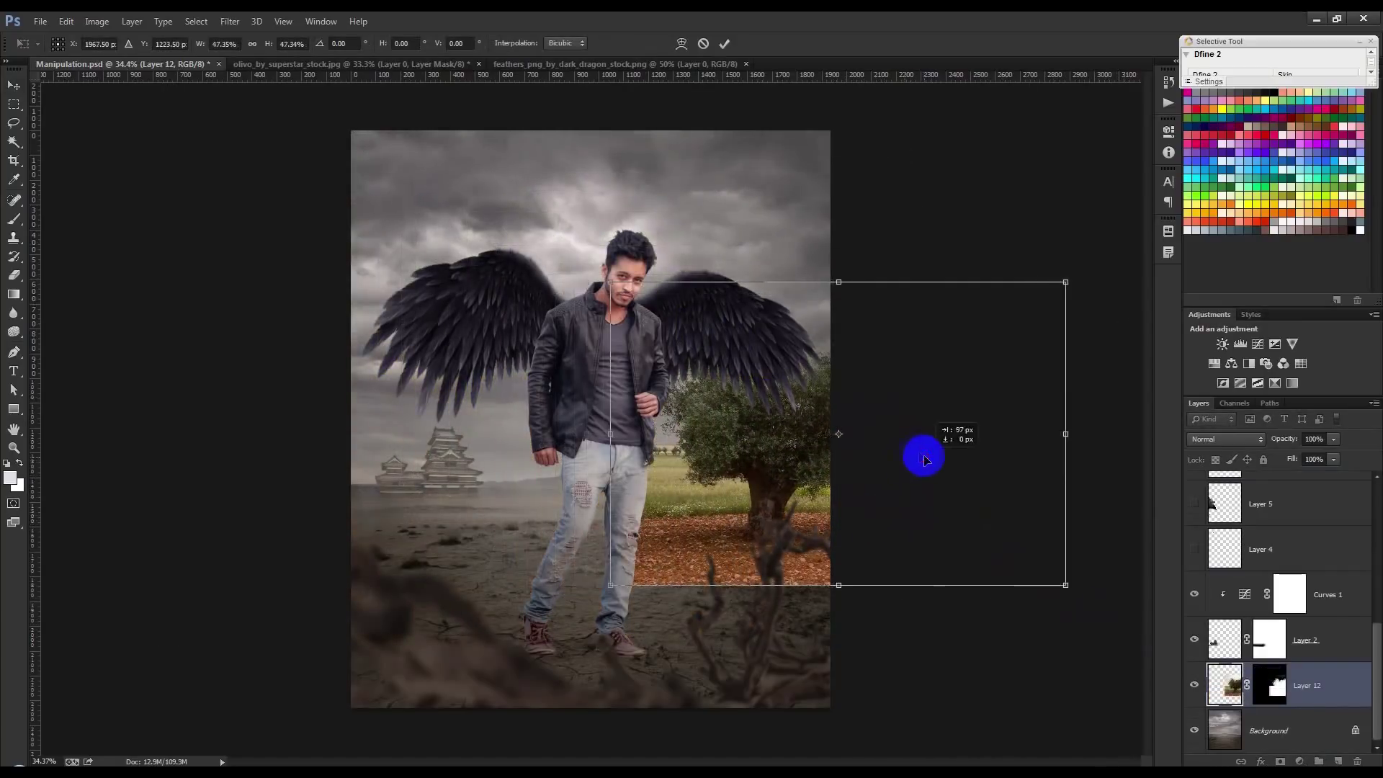
pyautogui.moveTo(1041, 282); pyautogui.dragTo(1216, 226)
pyautogui.moveTo(611, 221); pyautogui.dragTo(541, 114)
pyautogui.press('Return')
pyautogui.scroll(5, 1217, 555)
pyautogui.click(1195, 616)
pyautogui.scroll(-5, 1225, 612)
# Apply Hue/Saturation to give the tree a desaturated, darker look
pyautogui.click(97, 21)
pyautogui.click(303, 123)
pyautogui.moveTo(822, 314)
pyautogui.mouseDown()
pyautogui.moveTo(788, 314)
pyautogui.moveTo(794, 348)
pyautogui.mouseUp()
pyautogui.click(981, 209)
# Set up a soft eraser brush and erase the tree's left edge
pyautogui.press('e')
pyautogui.moveTo(324, 377); pyautogui.dragTo(296, 345)
pyautogui.rightClick(537, 357)
pyautogui.doubleClick(754, 509)
pyautogui.scroll(3, 596, 577)
# Erase more of the tree's left edge with a smaller brush, then undo the eraser strokes
pyautogui.press('[')
pyautogui.press('[')
pyautogui.press('[')
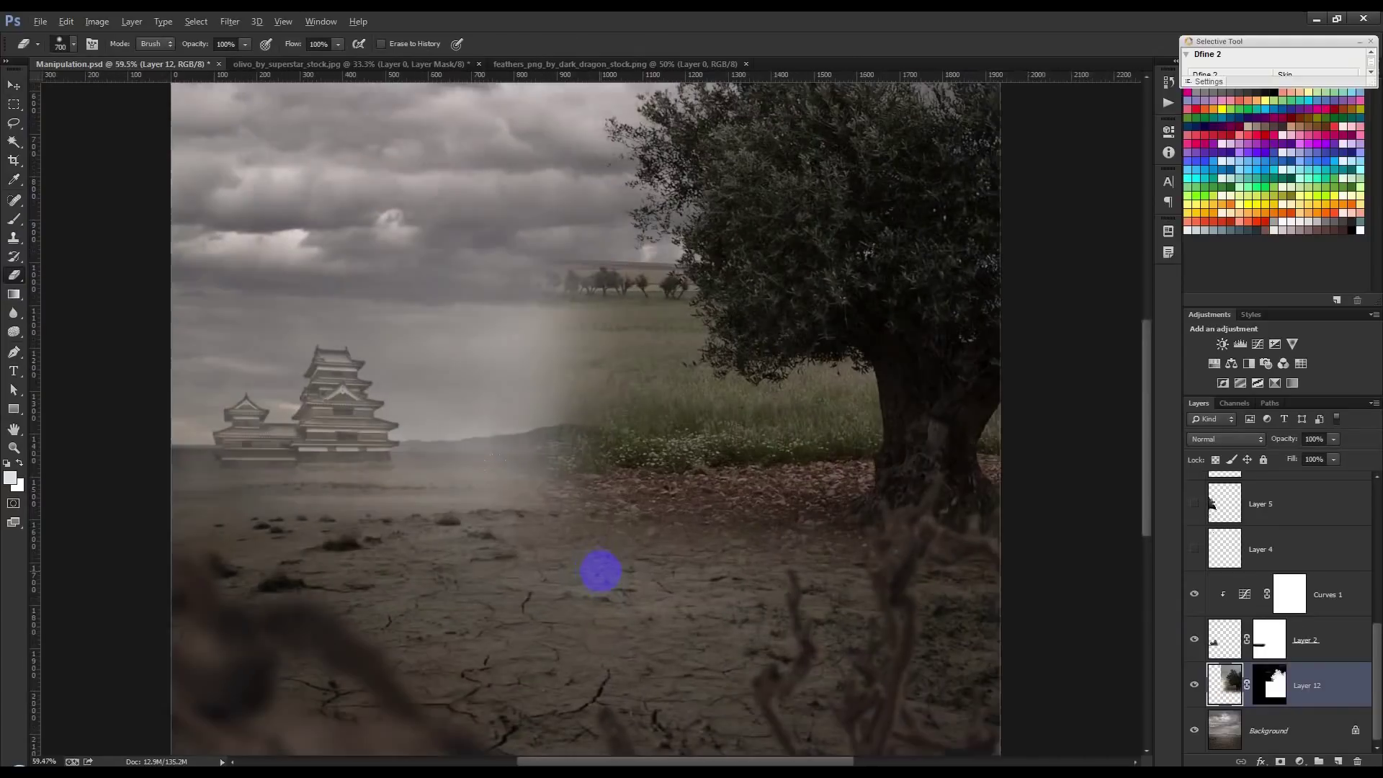
pyautogui.moveTo(525, 284)
pyautogui.mouseDown()
pyautogui.moveTo(652, 333)
pyautogui.moveTo(761, 479)
pyautogui.moveTo(750, 417)
pyautogui.moveTo(763, 411)
pyautogui.mouseUp()
pyautogui.press('[')
pyautogui.press('[')
pyautogui.moveTo(855, 447); pyautogui.dragTo(447, 525)
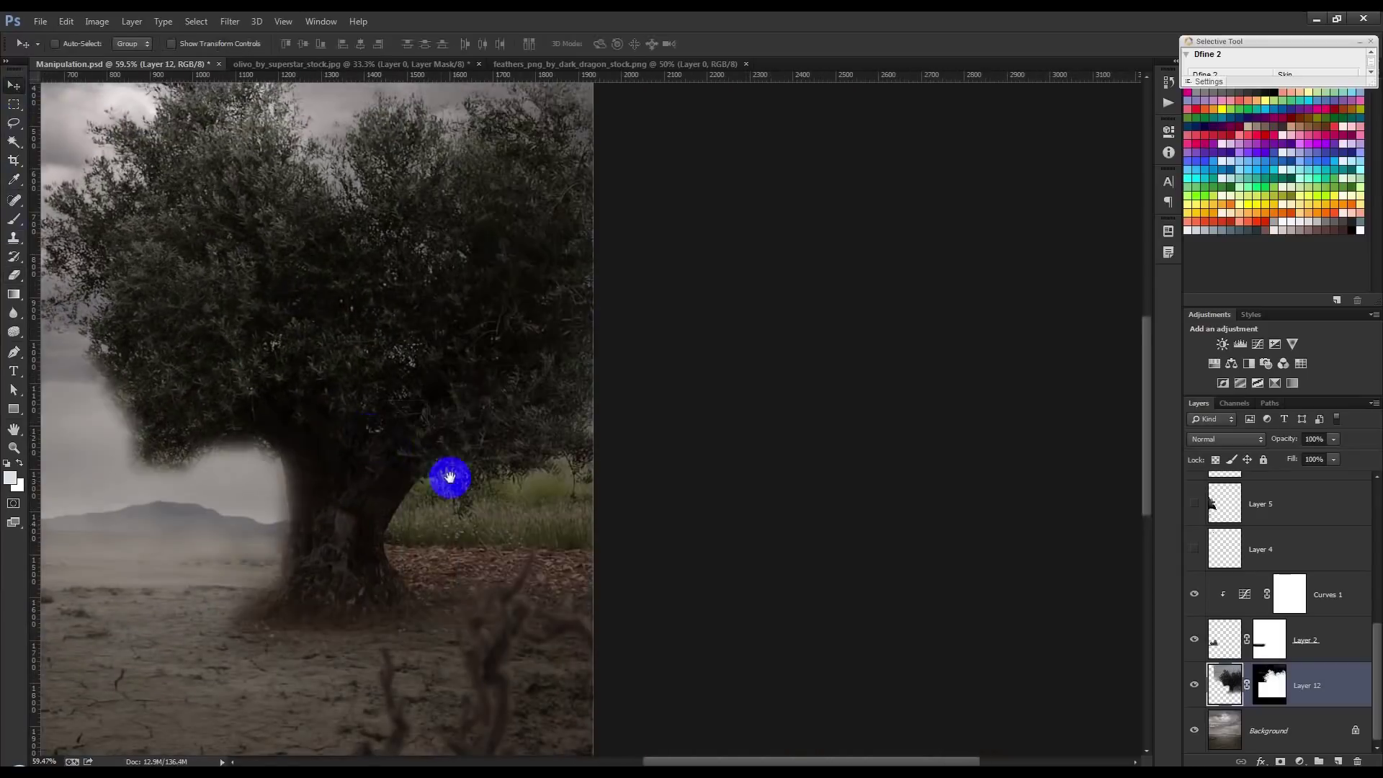
pyautogui.moveTo(436, 473); pyautogui.dragTo(459, 408)
pyautogui.hotkey('ctrl', 'alt', 'z')
# Paint black on the tree's mask to hide the grass under fog, then undo it
pyautogui.press('b')
pyautogui.click(1269, 685)
pyautogui.moveTo(144, 504)
pyautogui.mouseDown()
pyautogui.moveTo(170, 299)
pyautogui.moveTo(364, 426)
pyautogui.moveTo(231, 354)
pyautogui.mouseUp()
pyautogui.hotkey('ctrl', 'alt', 'z')
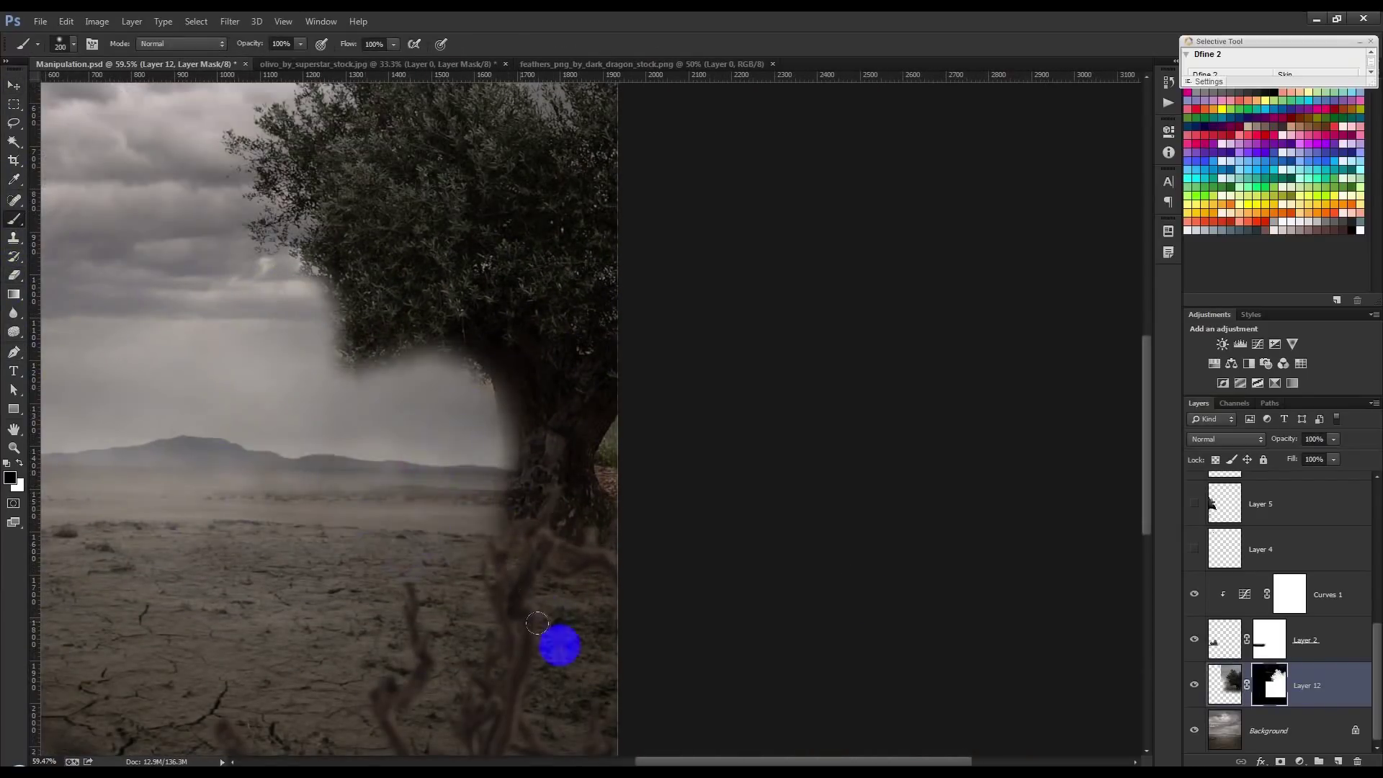
pyautogui.scroll(-3, 295, 413)
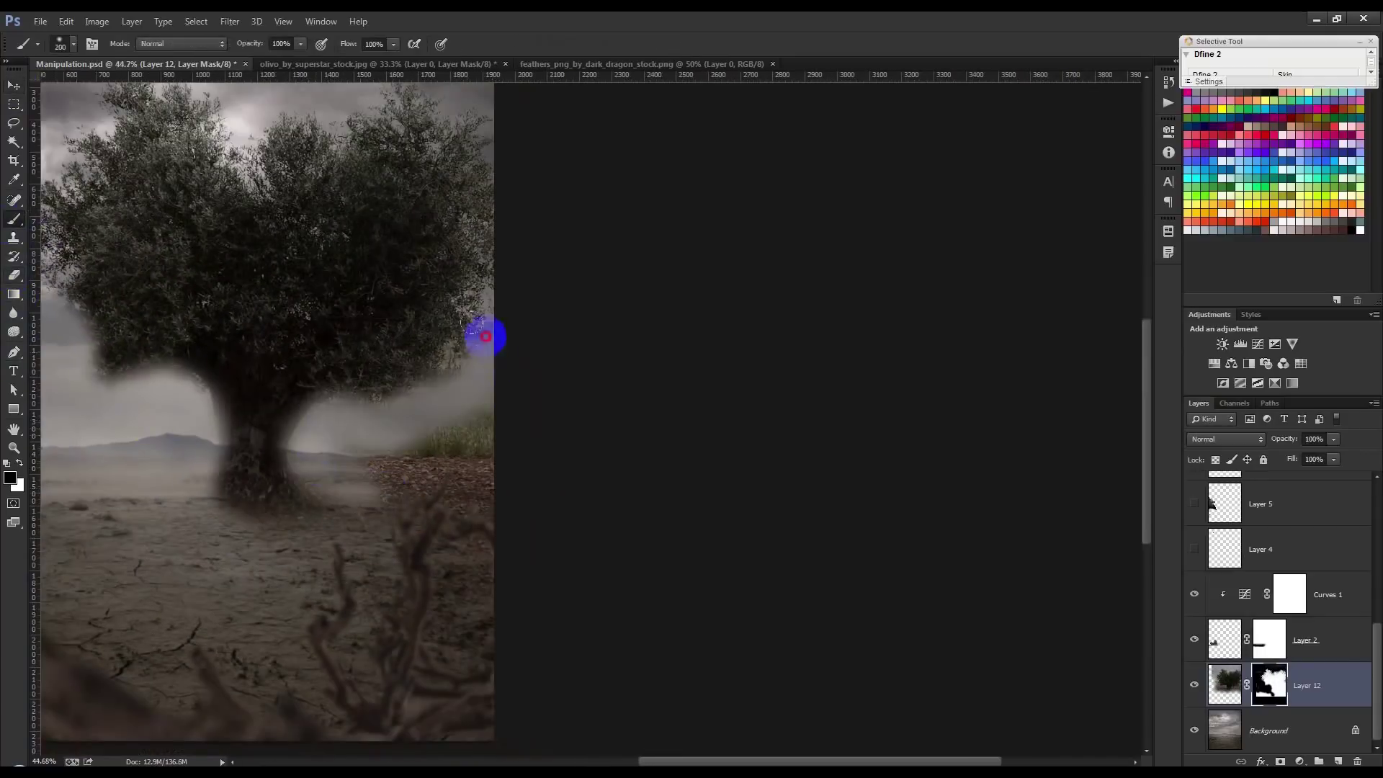
pyautogui.scroll(-2, 376, 453)
# Lasso around the tree, apply Refine Mask, and paint white to restore parts of the tree
pyautogui.hotkey('ctrl', 'alt', 'z')
pyautogui.press('l')
pyautogui.moveTo(587, 310); pyautogui.dragTo(455, 437)
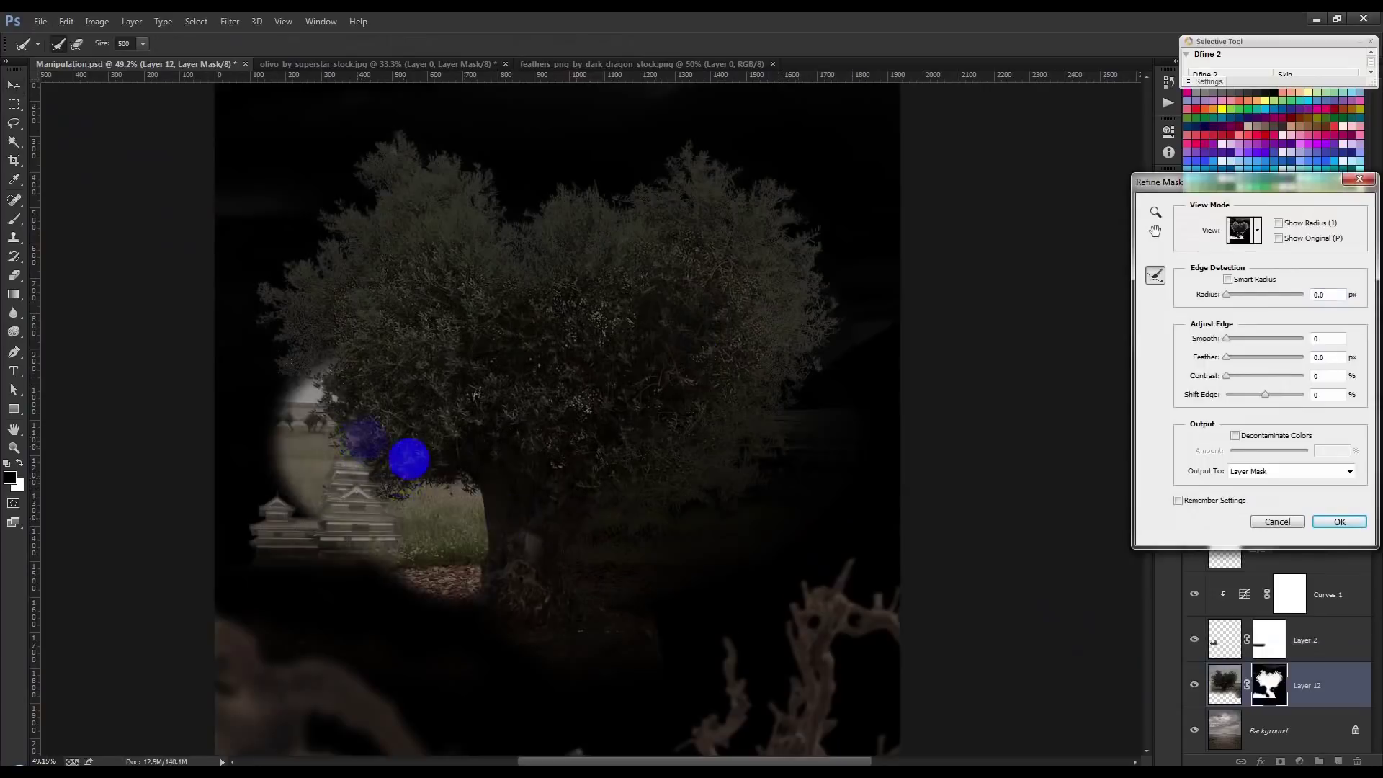
pyautogui.click(1257, 523)
pyautogui.press('b')
pyautogui.press('x')
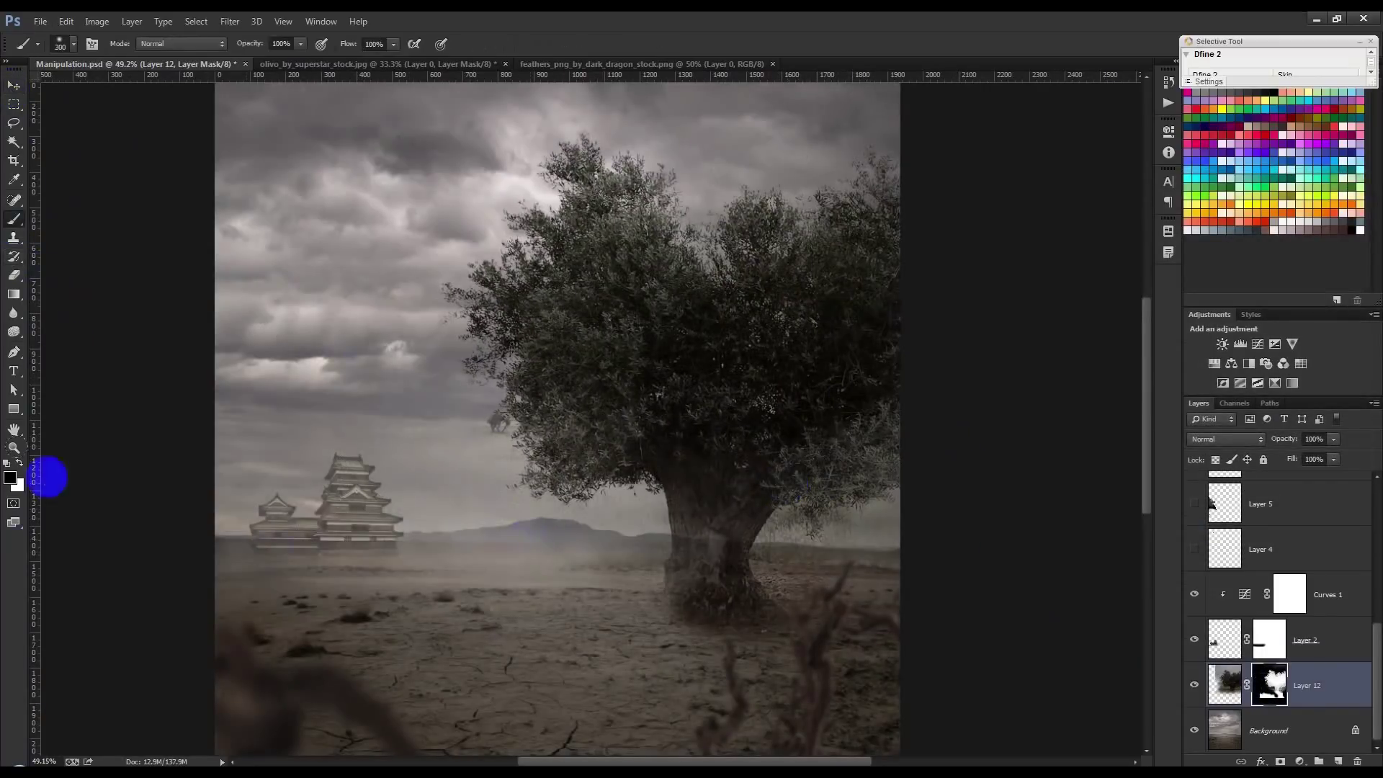
pyautogui.moveTo(750, 642); pyautogui.dragTo(679, 649)
# Shrink the olive tree to about half size with Free Transform
pyautogui.click(1224, 685)
pyautogui.hotkey('ctrl', 't')
pyautogui.moveTo(349, 732); pyautogui.dragTo(567, 254)
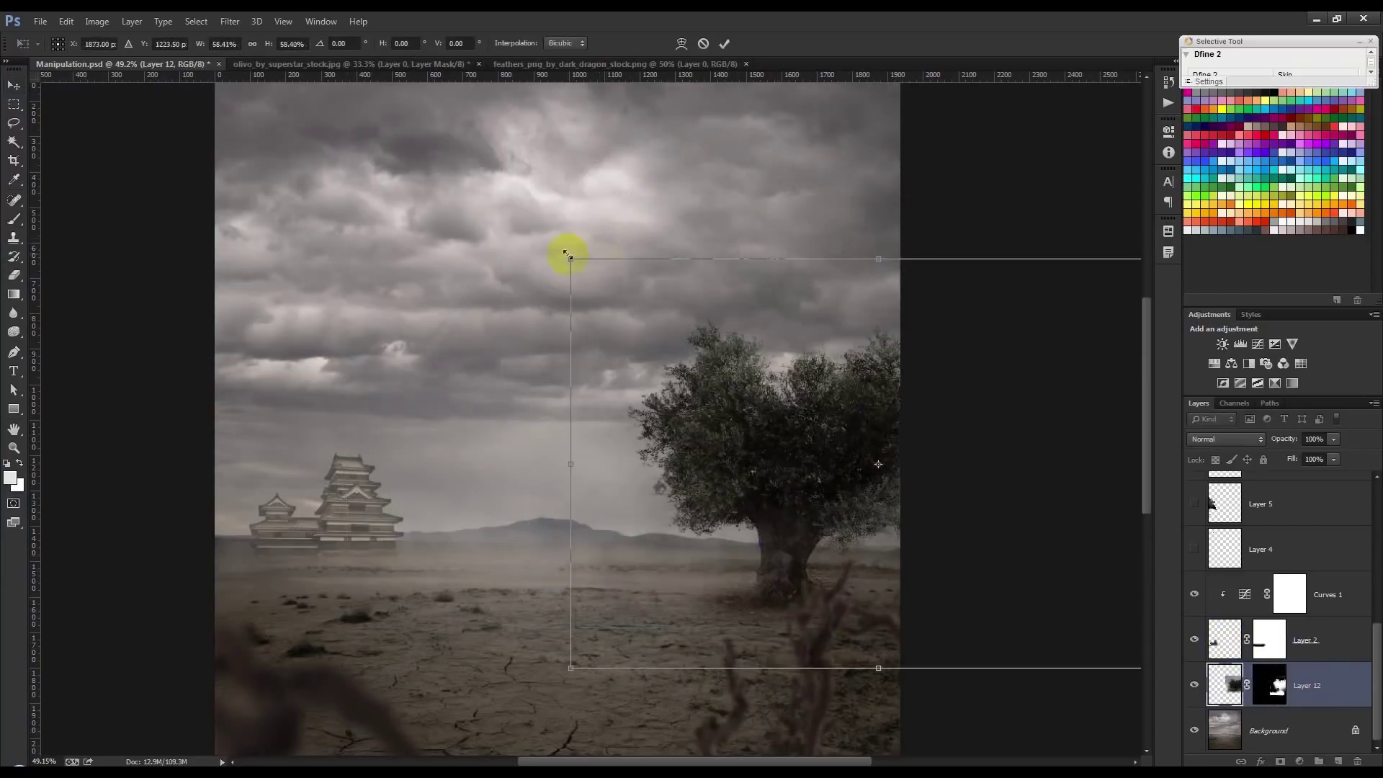
pyautogui.doubleClick(747, 401)
# Darken the tree with an Exposure adjustment's offset slider
pyautogui.click(97, 21)
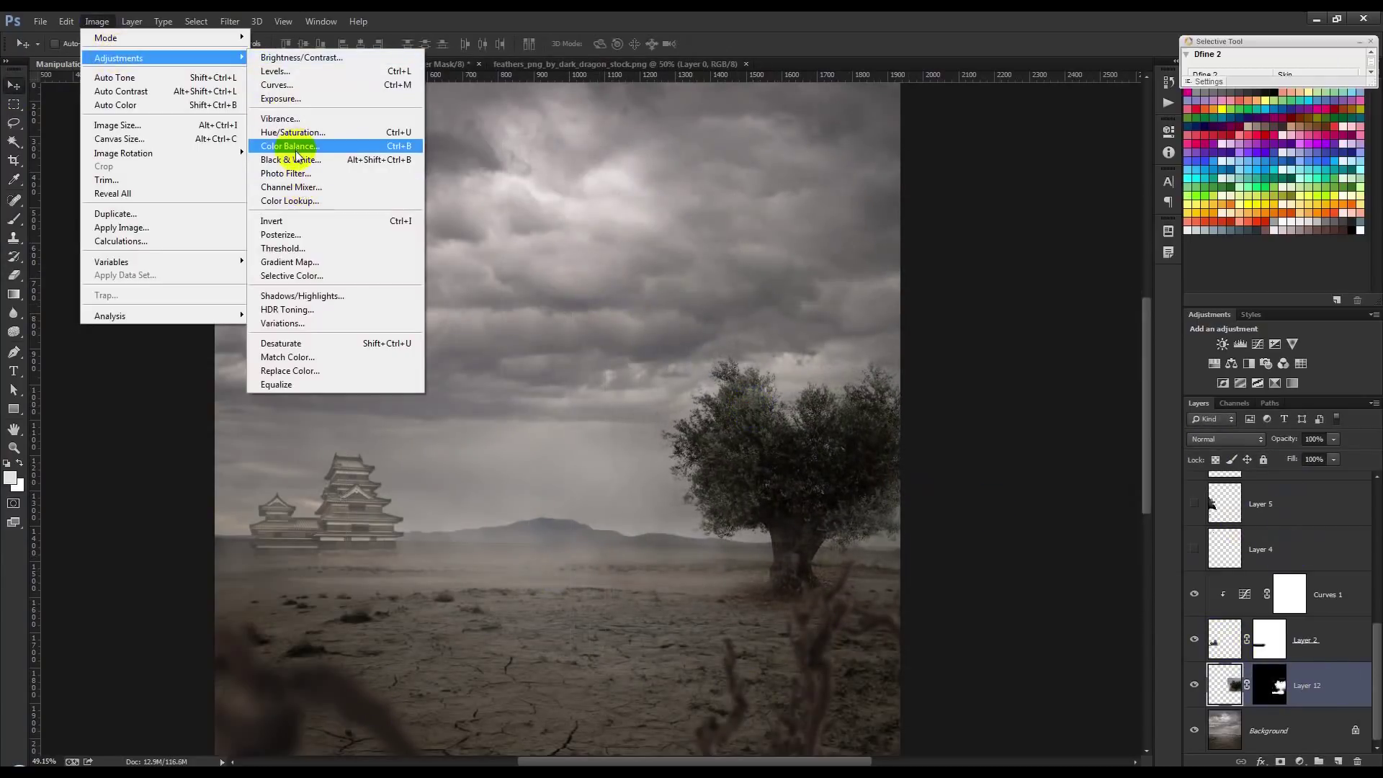
pyautogui.click(280, 98)
pyautogui.moveTo(612, 242); pyautogui.dragTo(903, 167)
pyautogui.moveTo(944, 235)
pyautogui.mouseDown()
pyautogui.moveTo(961, 236)
pyautogui.moveTo(946, 269)
pyautogui.mouseUp()
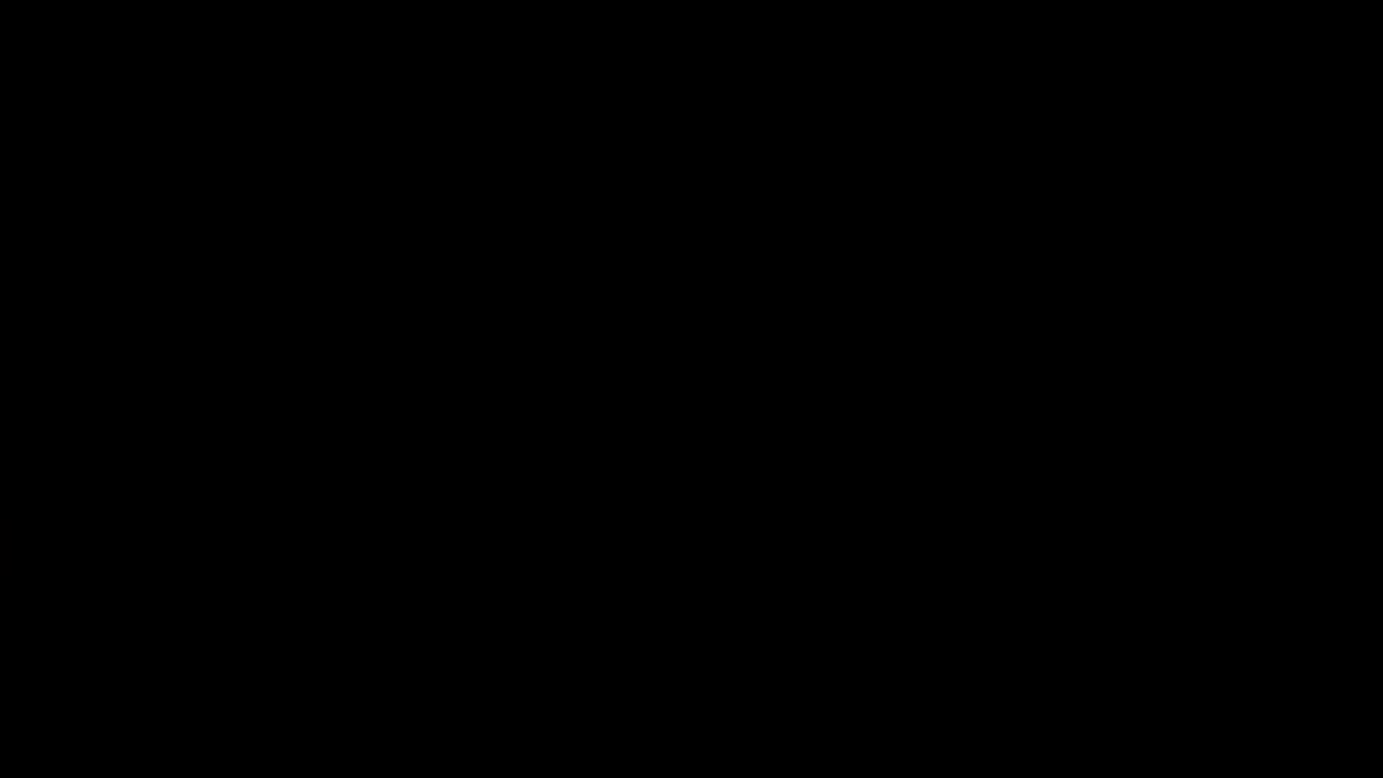